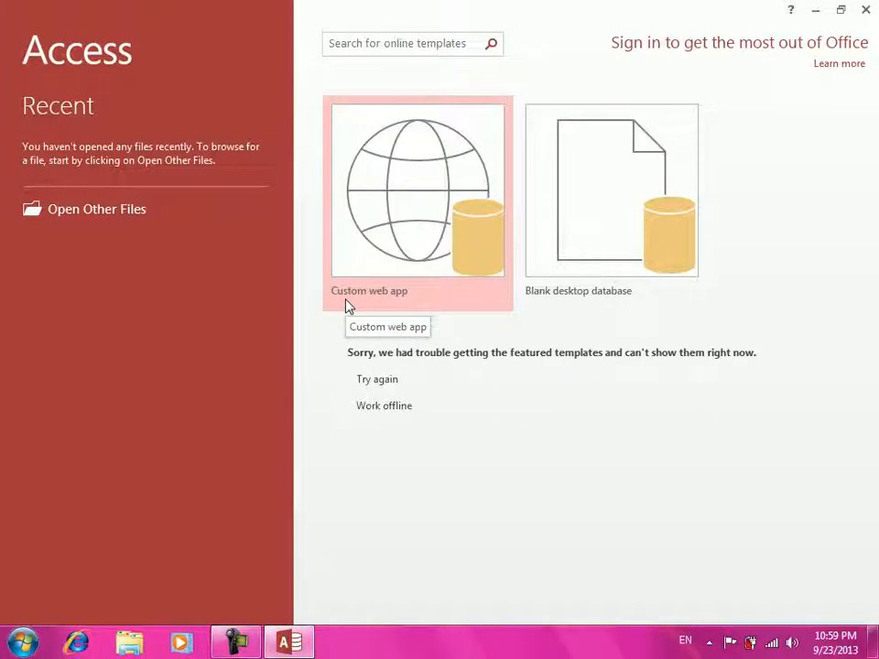
- Create a blank desktop database with the file name 'Admin DBMS'
click(592, 203)
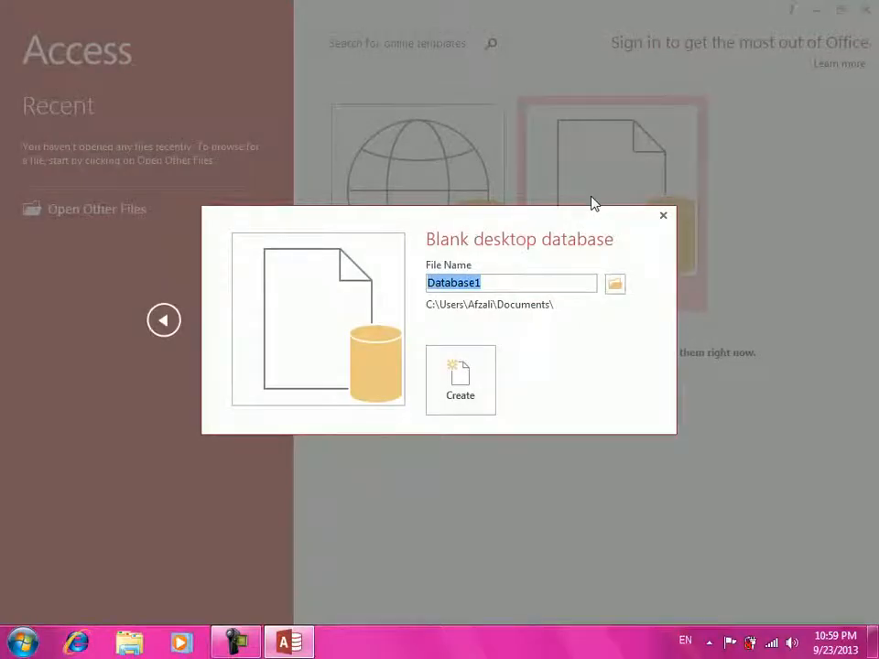
text(Admin DBMS)
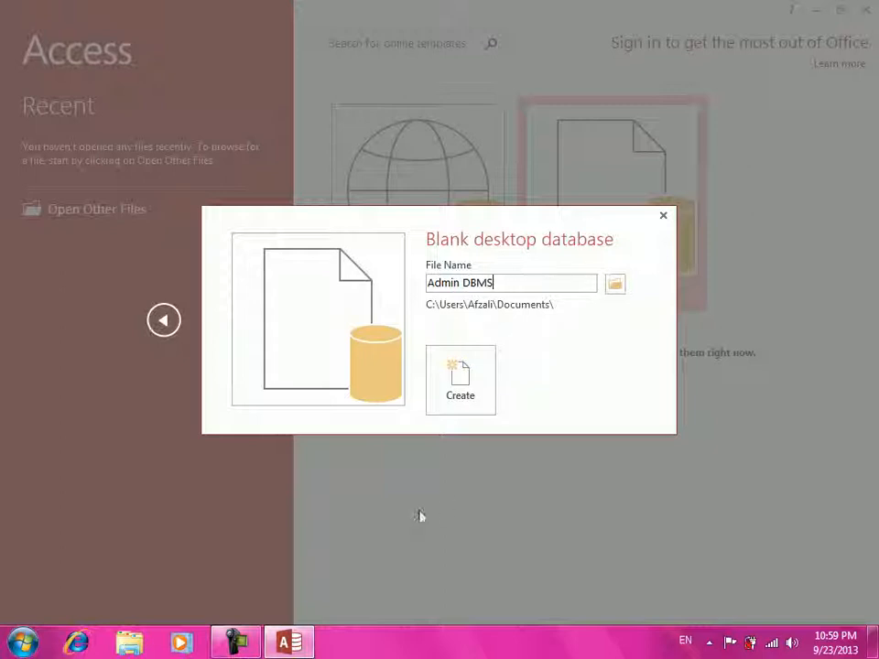
click(448, 384)
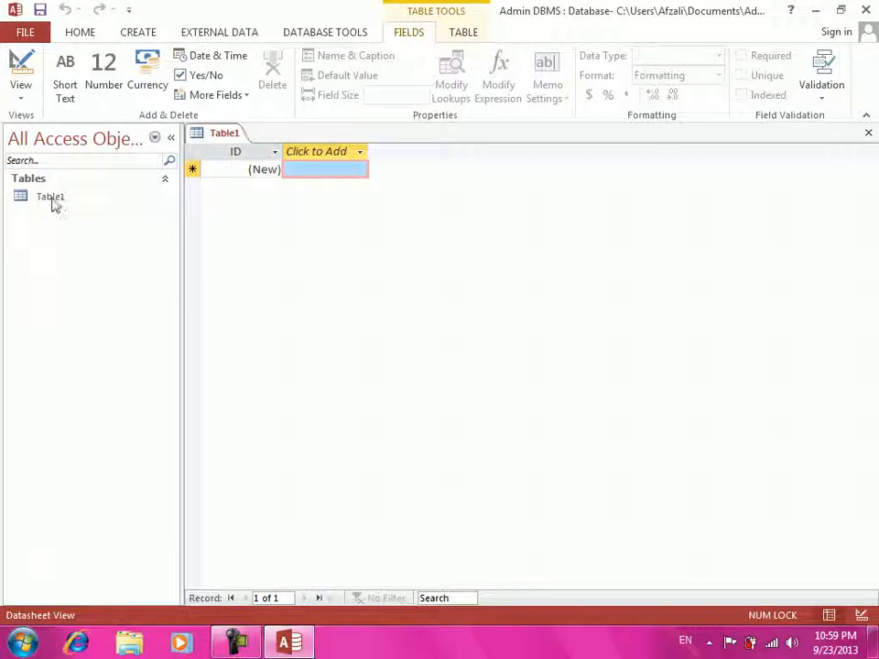
- Switch Table1 to Design View and save it as 'Main'
click(52, 200)
right_click(52, 199)
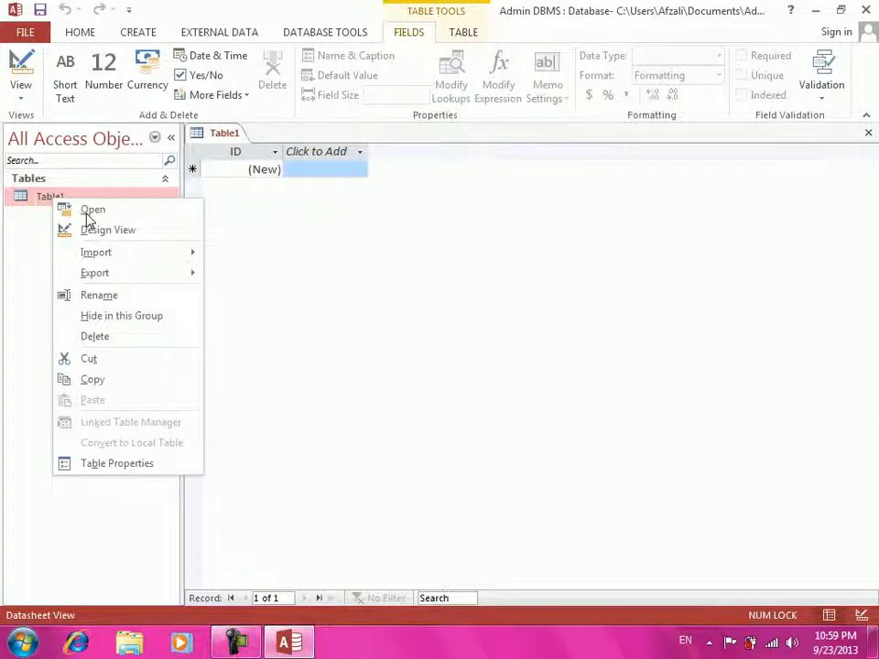
click(585, 531)
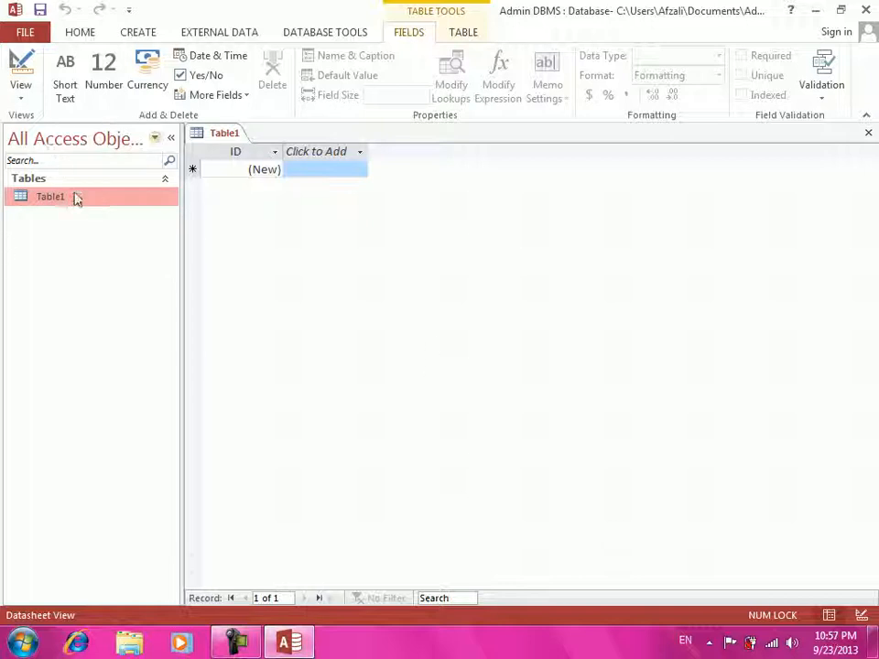
right_click(77, 199)
click(96, 202)
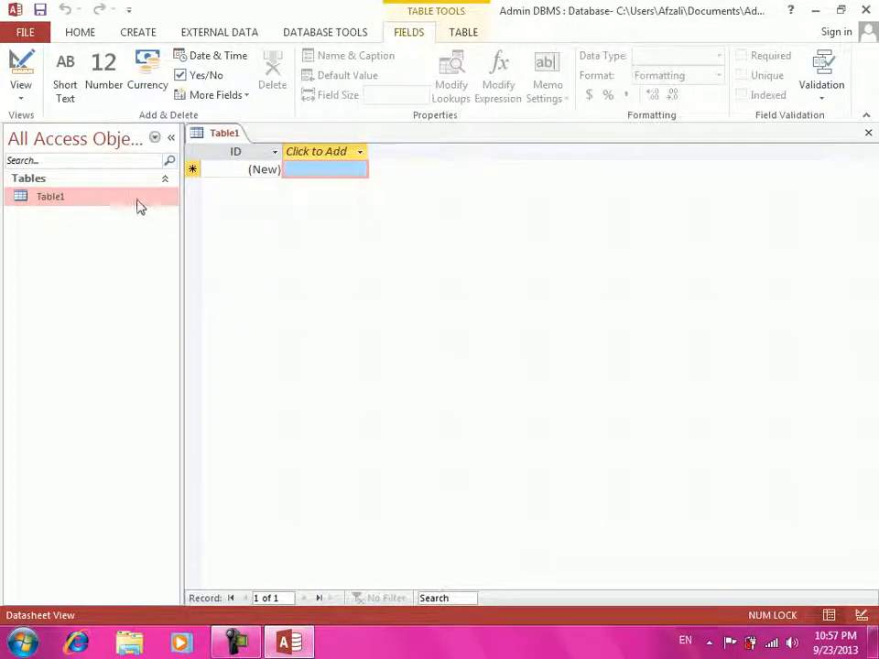
right_click(138, 200)
click(174, 233)
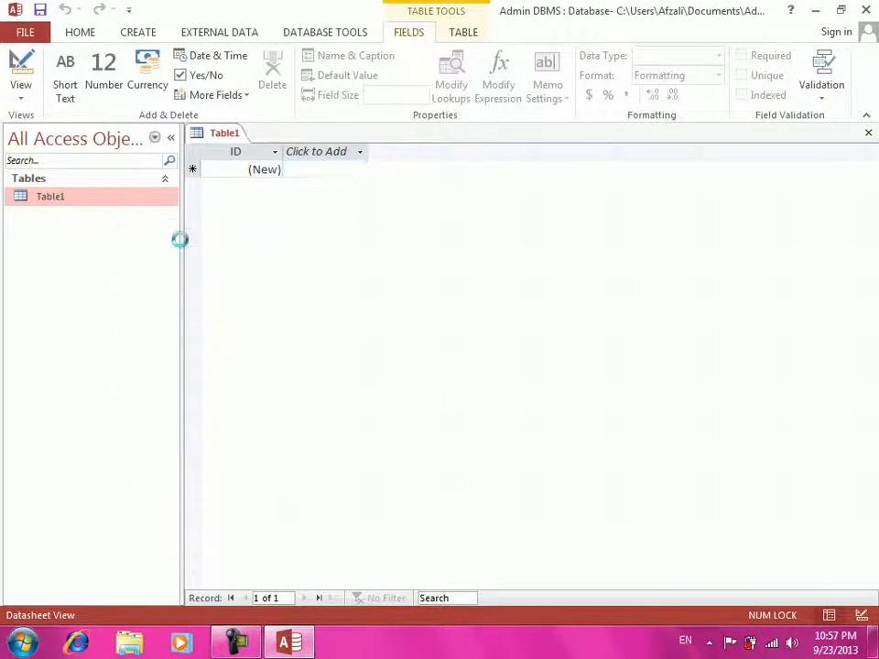
text(Main)
key(Return)
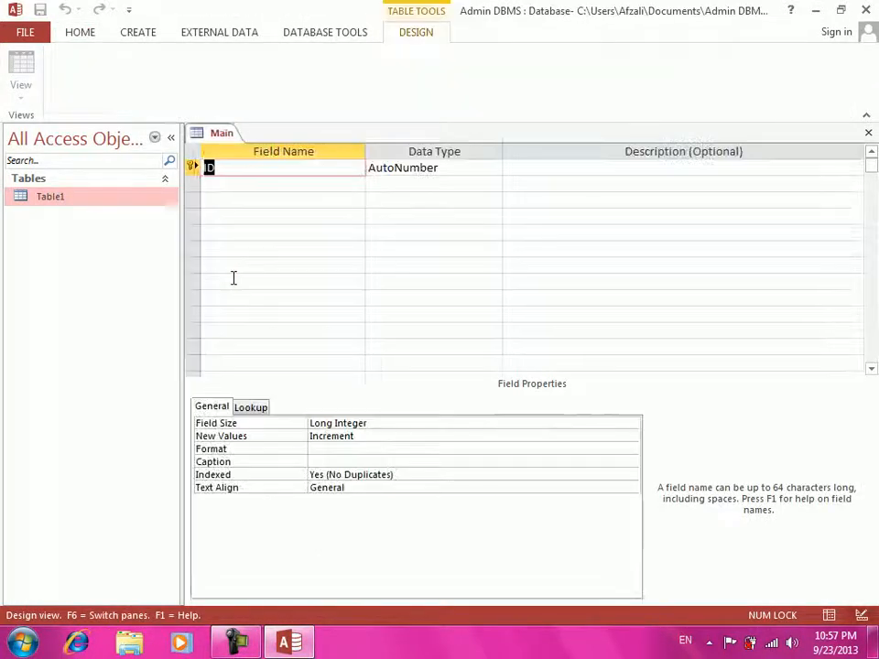
- Add Studentname and Studentprogram as Short Text fields and Studentfees as Currency
key(Tab)
key(Tab)
key(Tab)
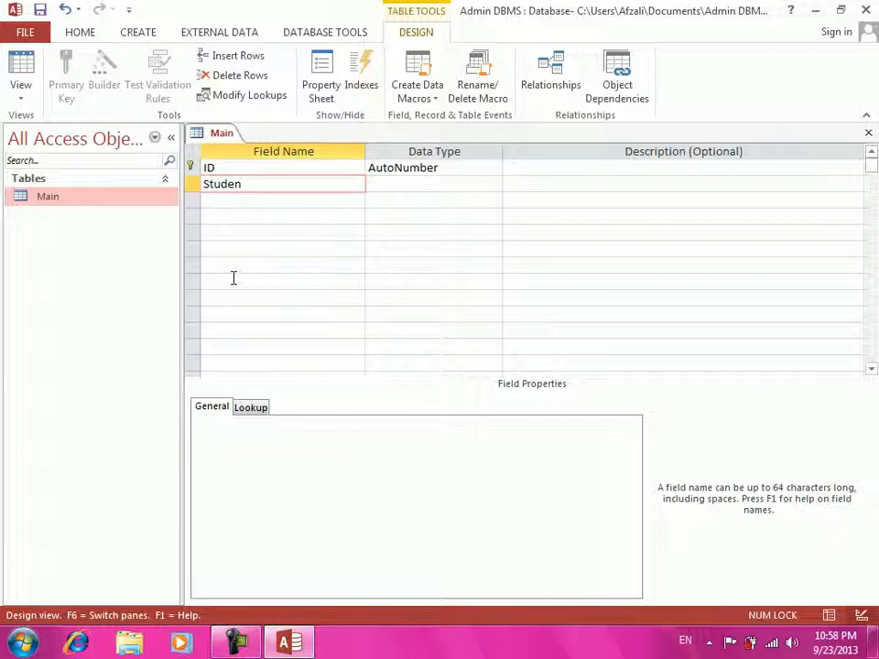
text(name)
key(Return)
key(Return)
key(Return)
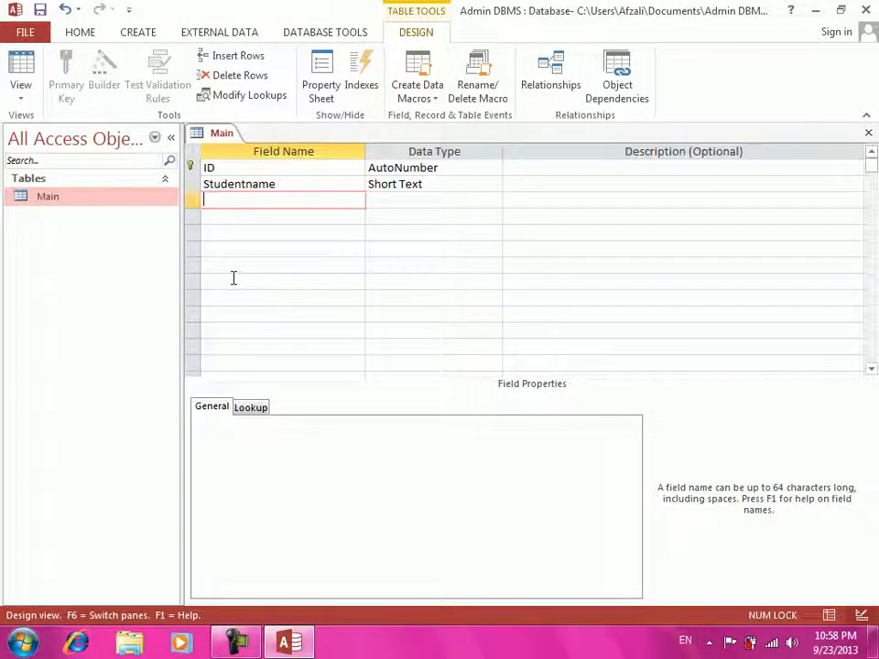
text(Studentpro)
key(BackSpace)
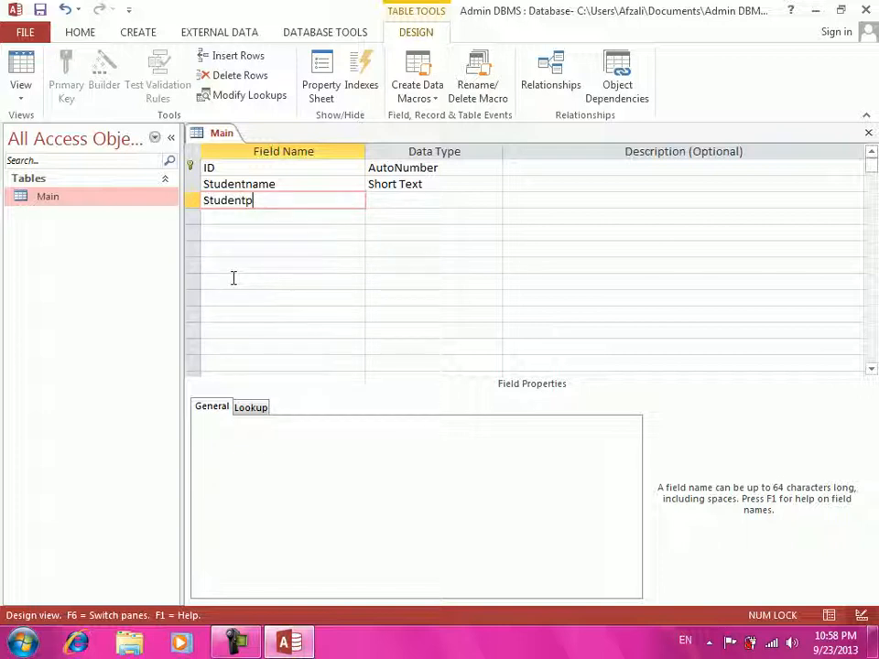
text(program)
key(Tab)
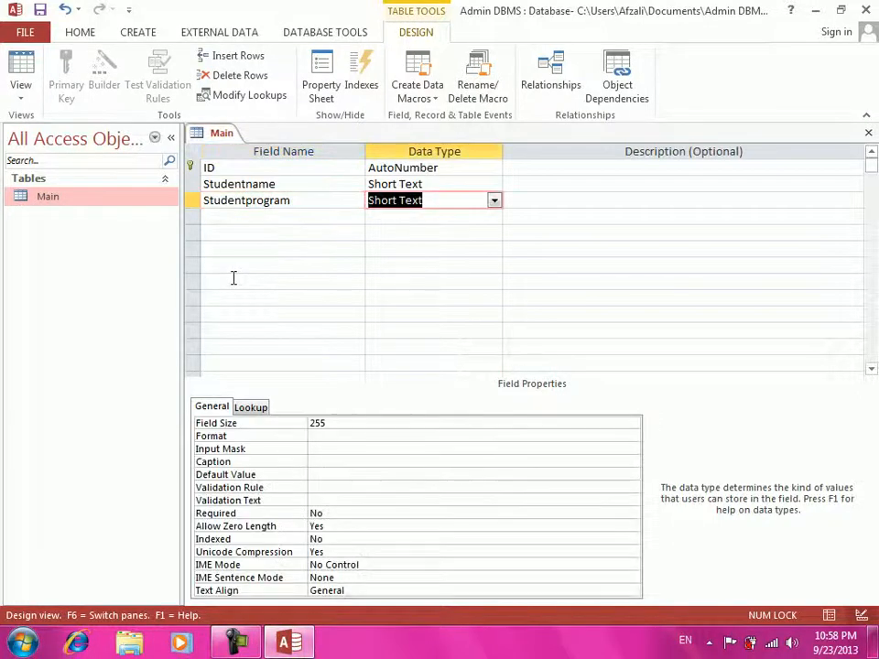
key(Tab)
key(Tab)
text(S)
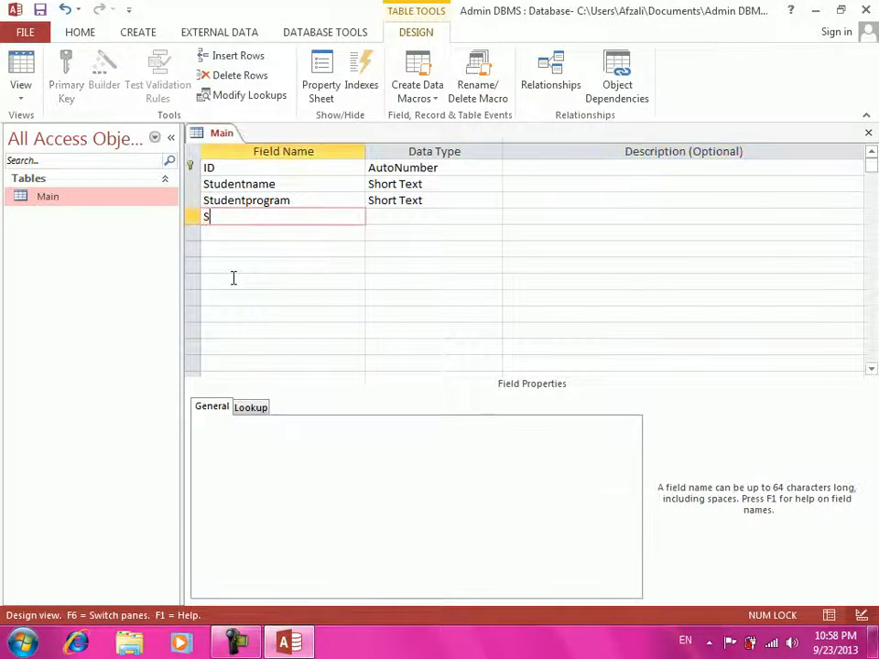
text(tudent)
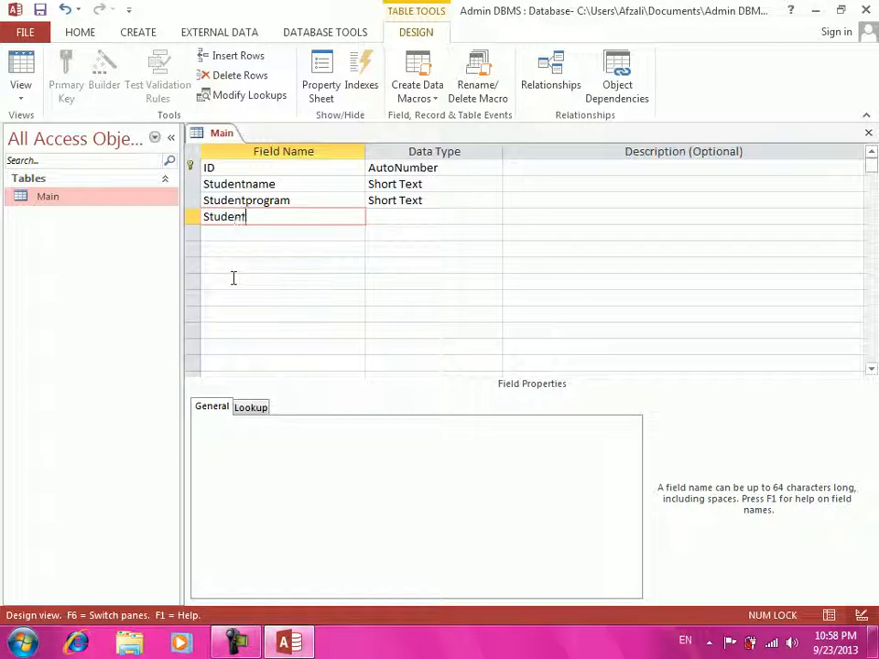
text(fees)
key(Tab)
text(c)
key(Tab)
key(Tab)
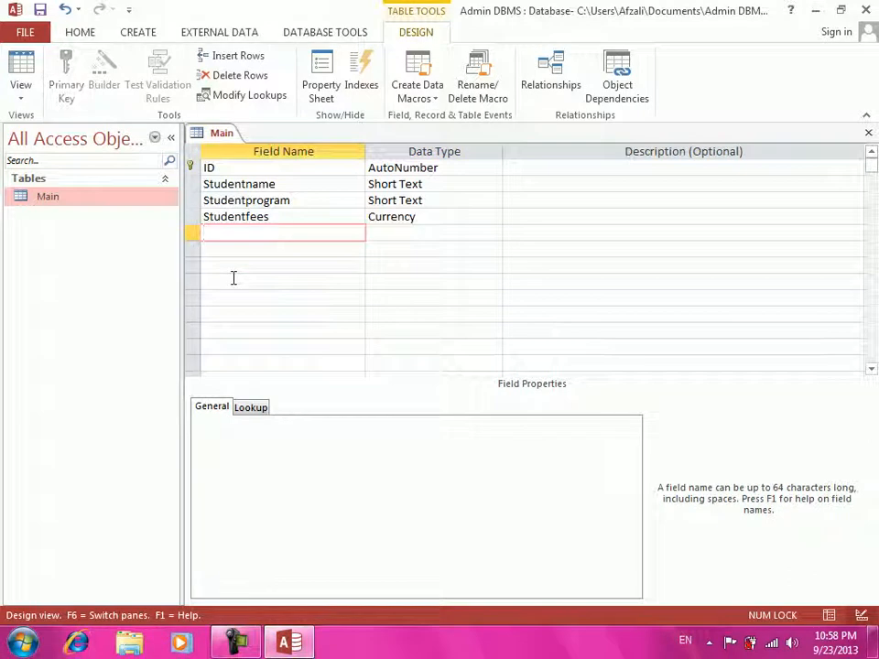
- Add Teachername (Short Text) and Time (Date/Time) fields to Main, then save and close it
text(Teachername)
key(Tab)
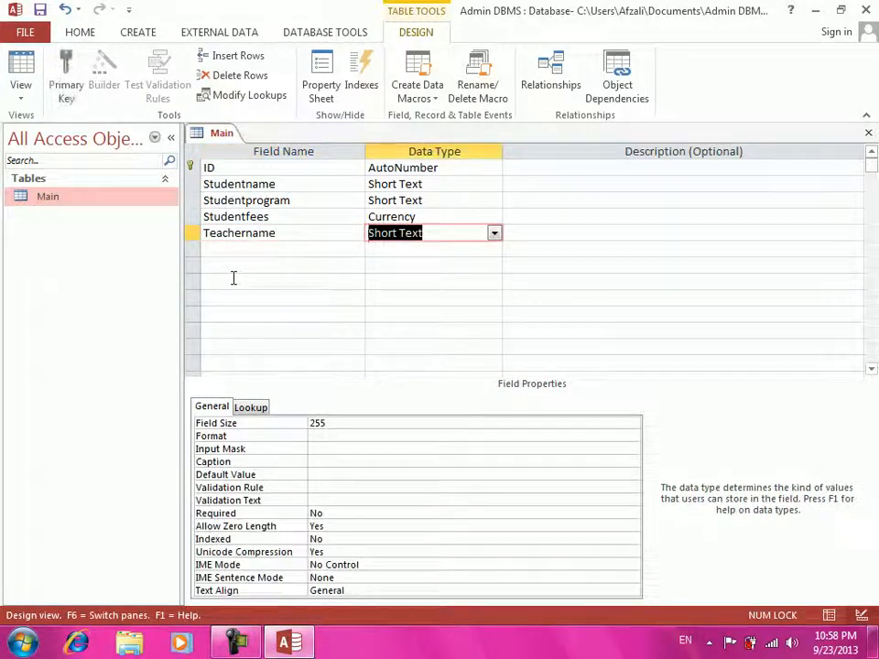
key(Tab)
key(Tab)
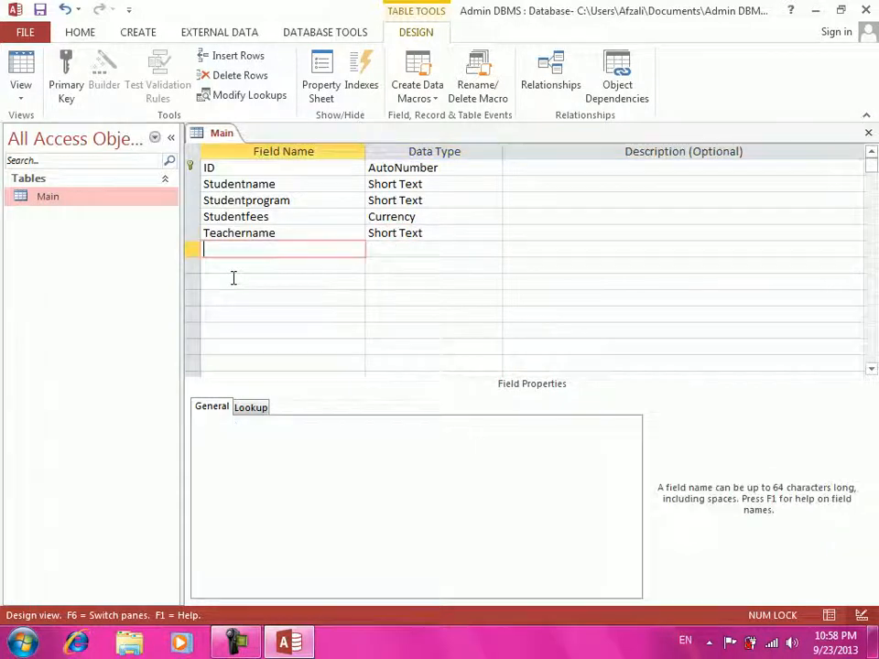
text(T)
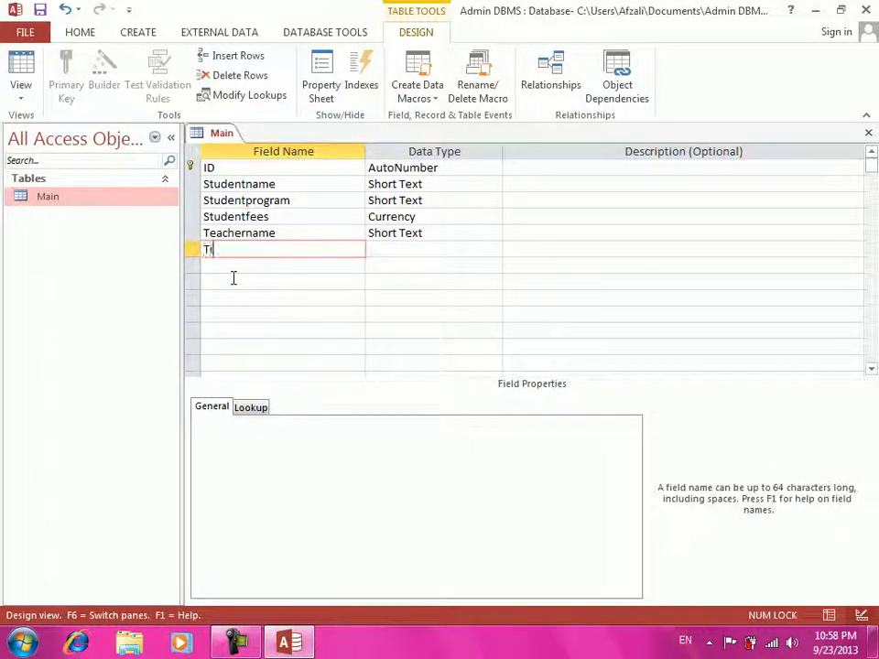
text(ik)
key(BackSpace)
key(BackSpace)
text(ime)
key(Tab)
text(d)
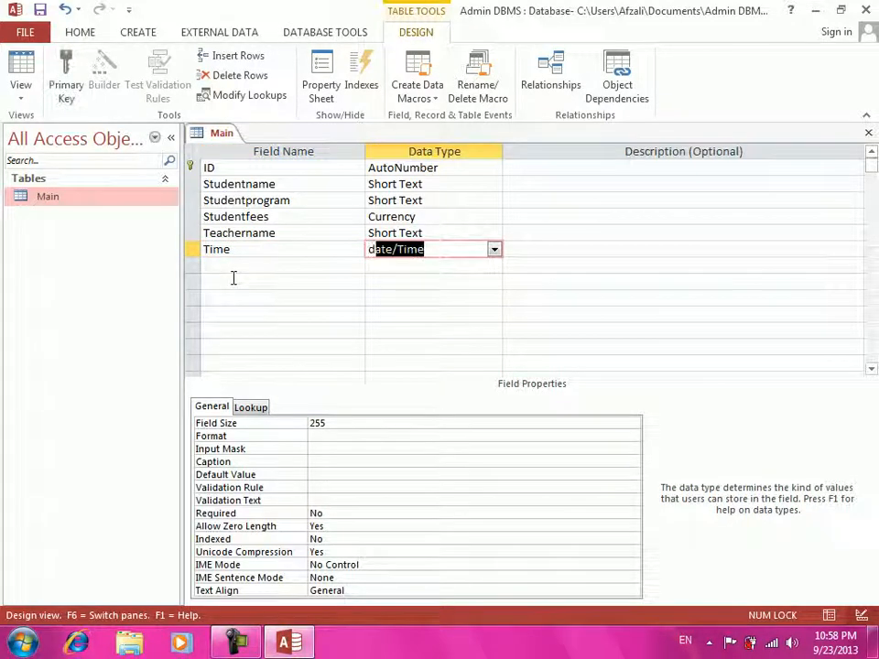
key(Tab)
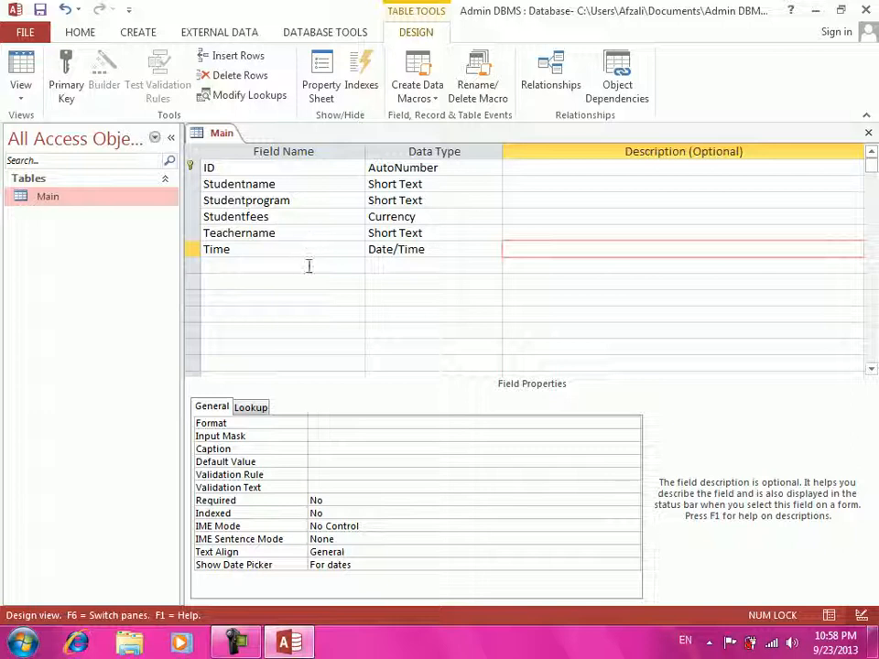
key(ctrl+w)
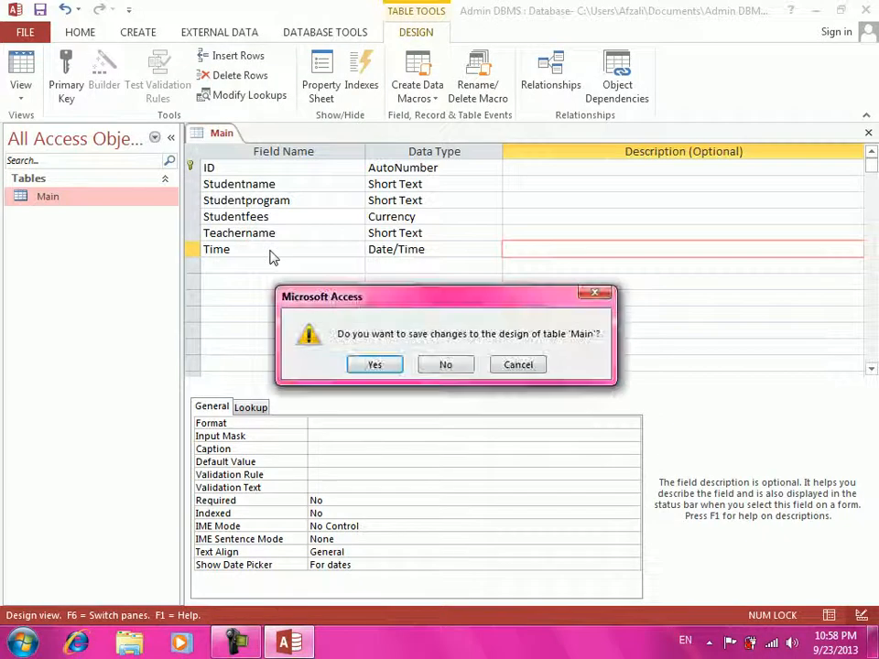
key(Return)
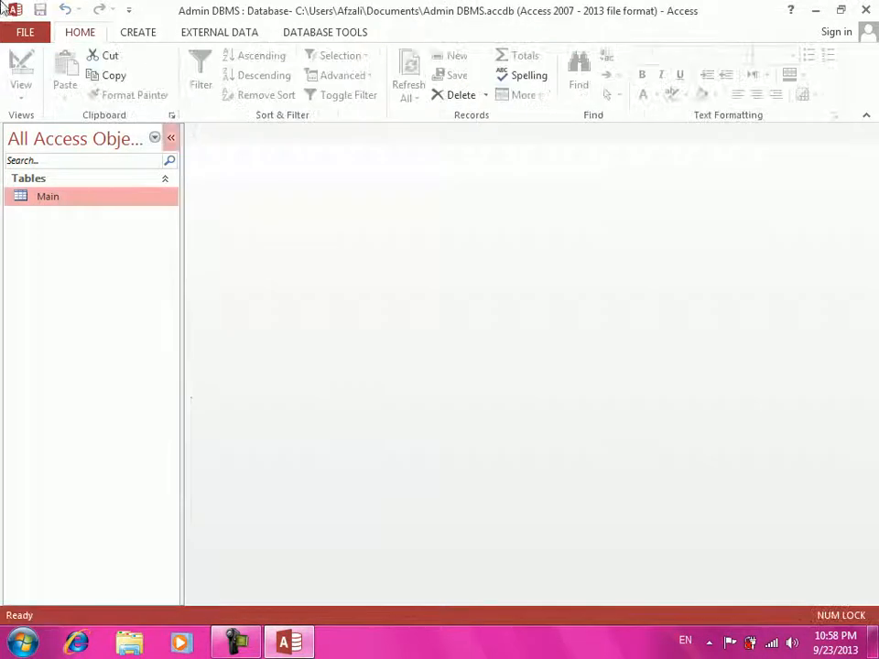
- Create a new blank table and save it as 'Program'
click(149, 40)
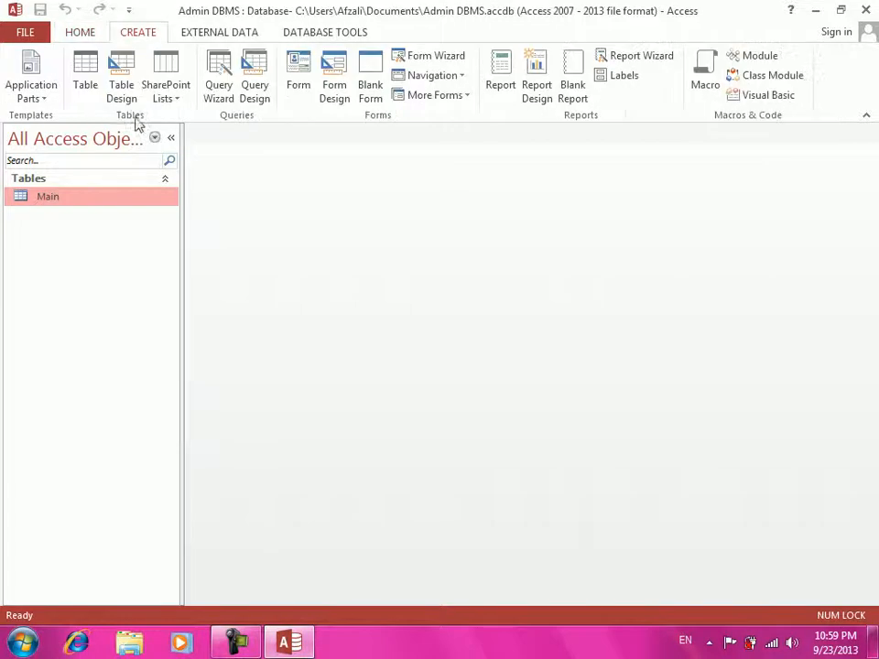
click(86, 86)
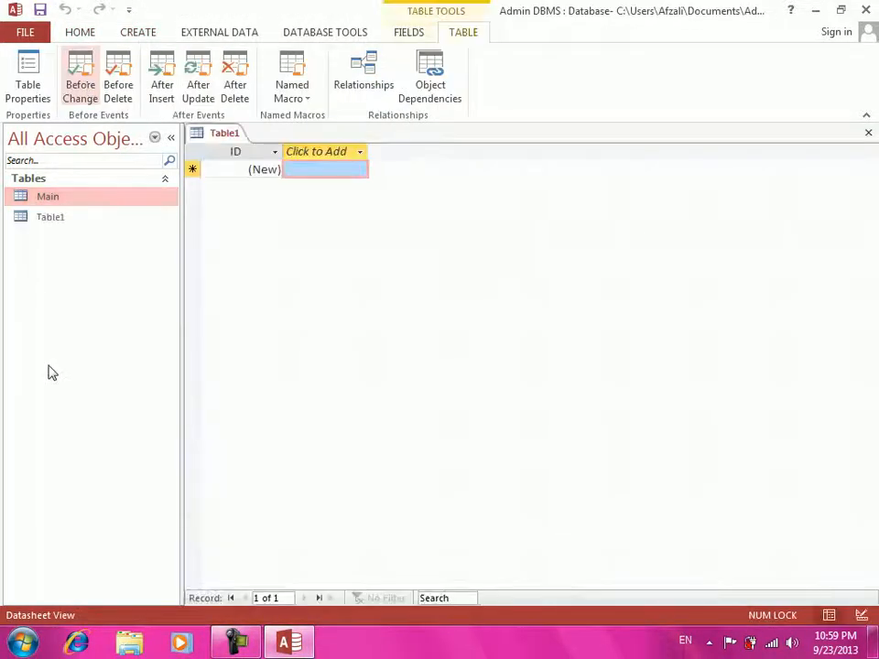
click(48, 218)
right_click(47, 219)
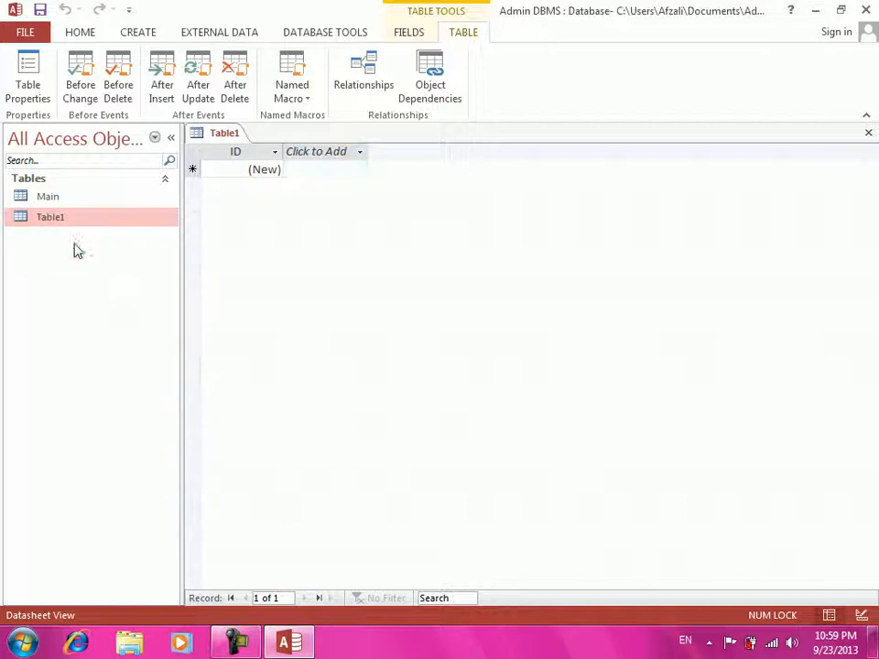
text(Program)
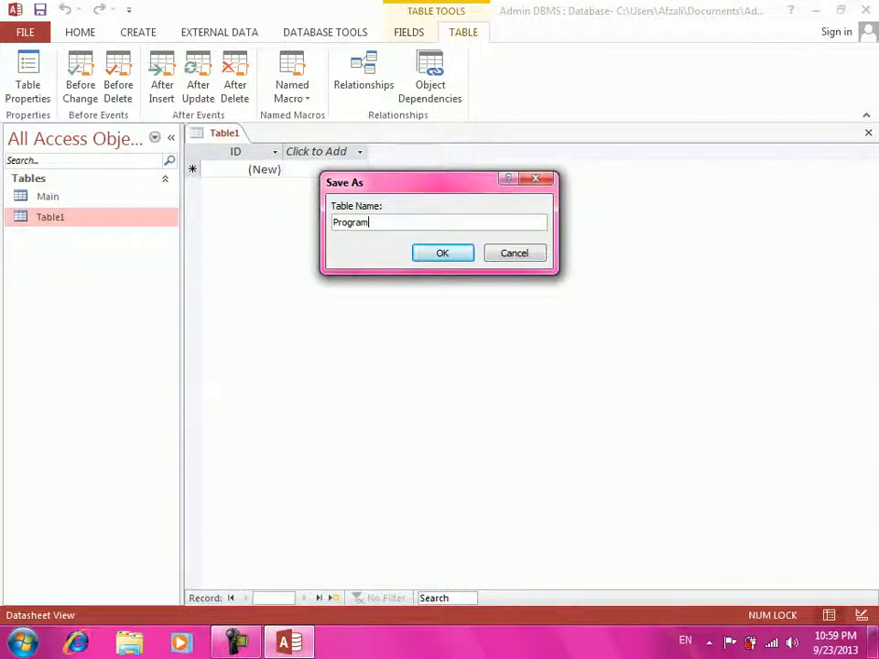
key(Return)
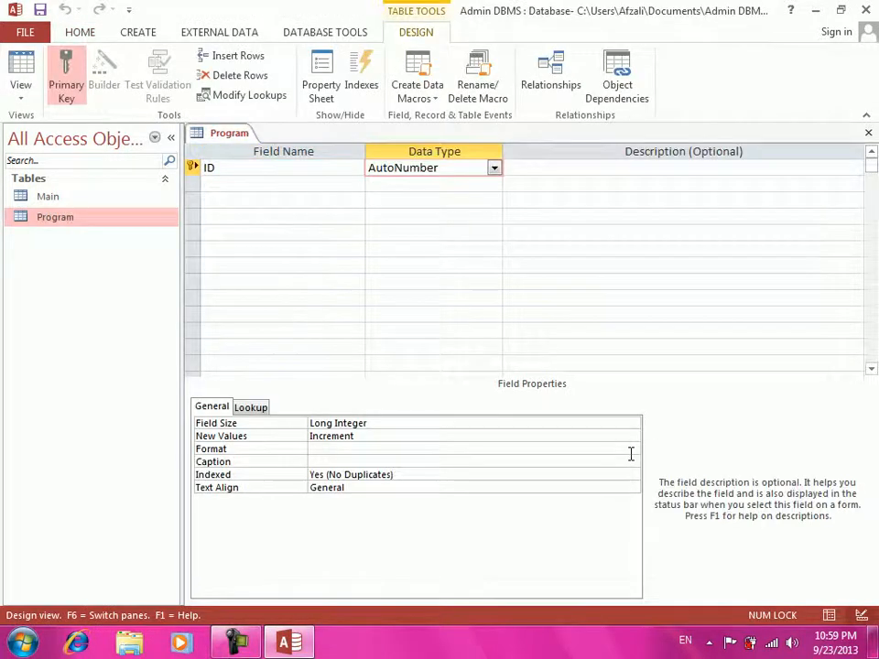
- Add a Short Text Program field as primary key, then save and close the table
key(Tab)
key(Tab)
text(Progr)
key(Tab)
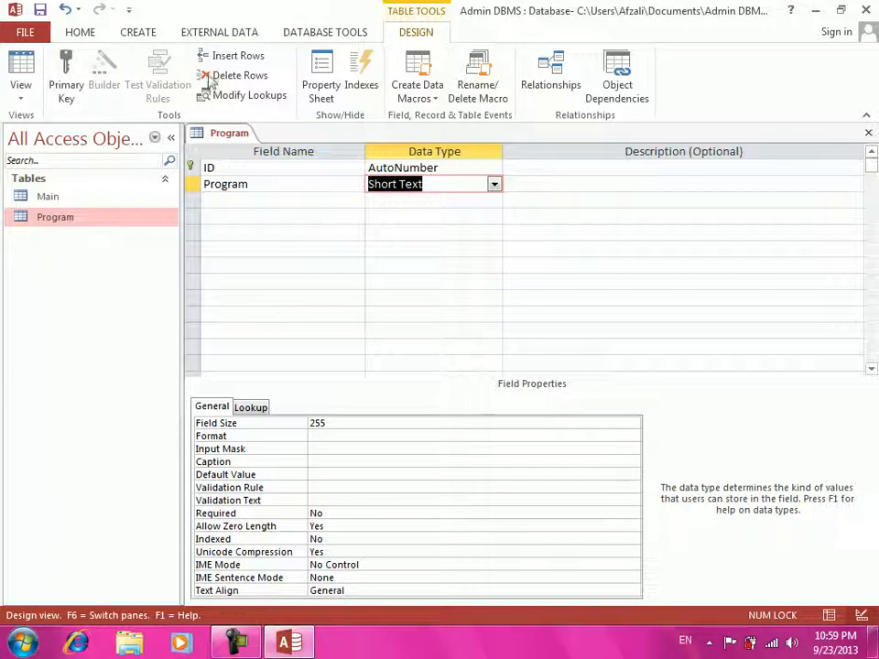
click(190, 184)
right_click(191, 184)
click(198, 194)
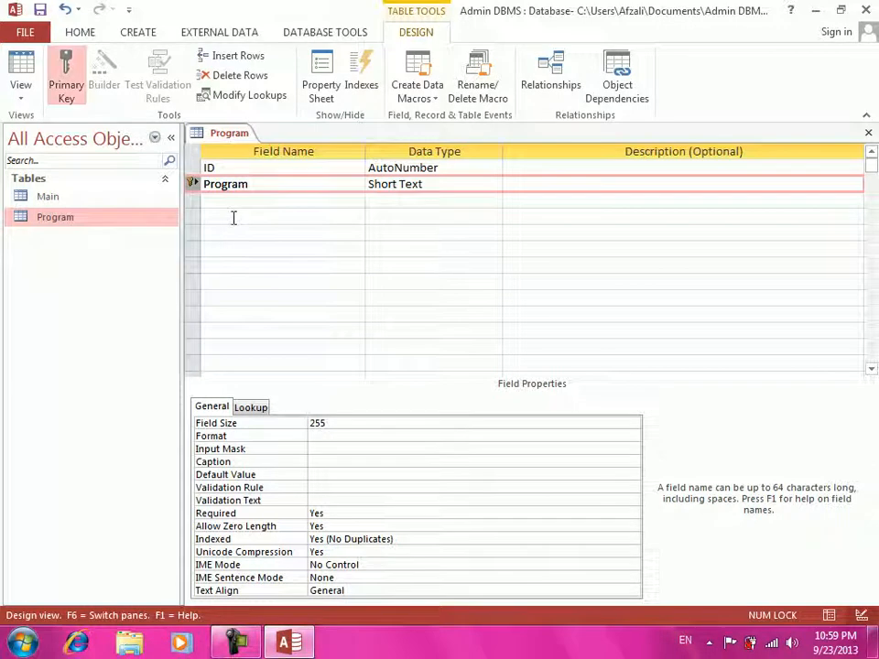
key(ctrl+w)
key(Return)
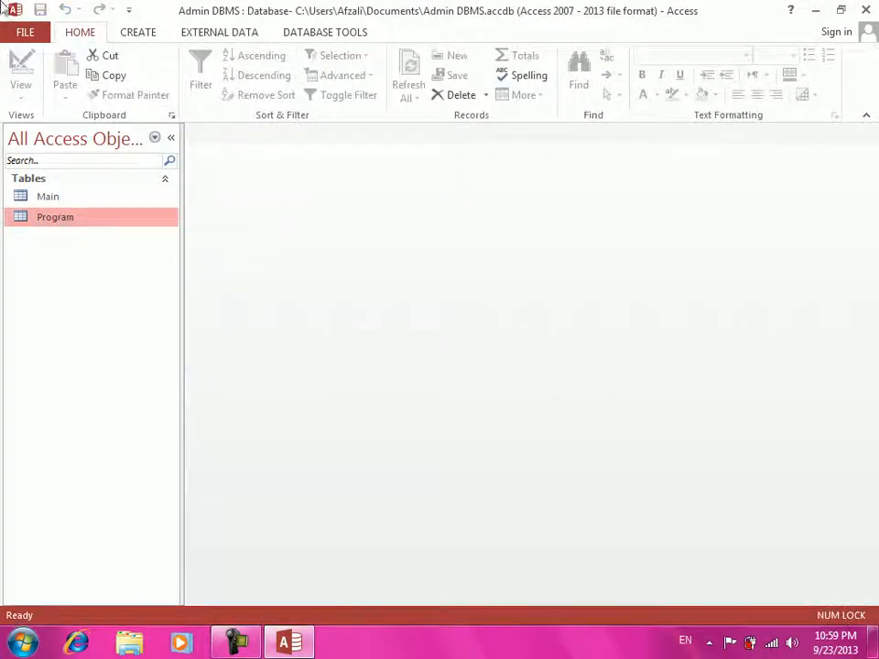
- Create a new blank table and save it in Design View as 'Teachername'
click(149, 35)
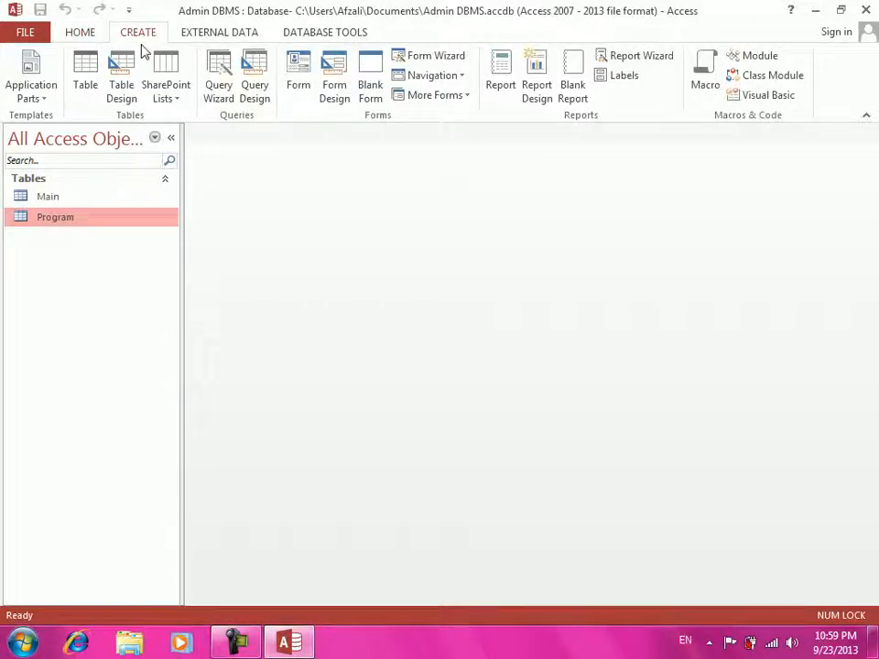
click(85, 89)
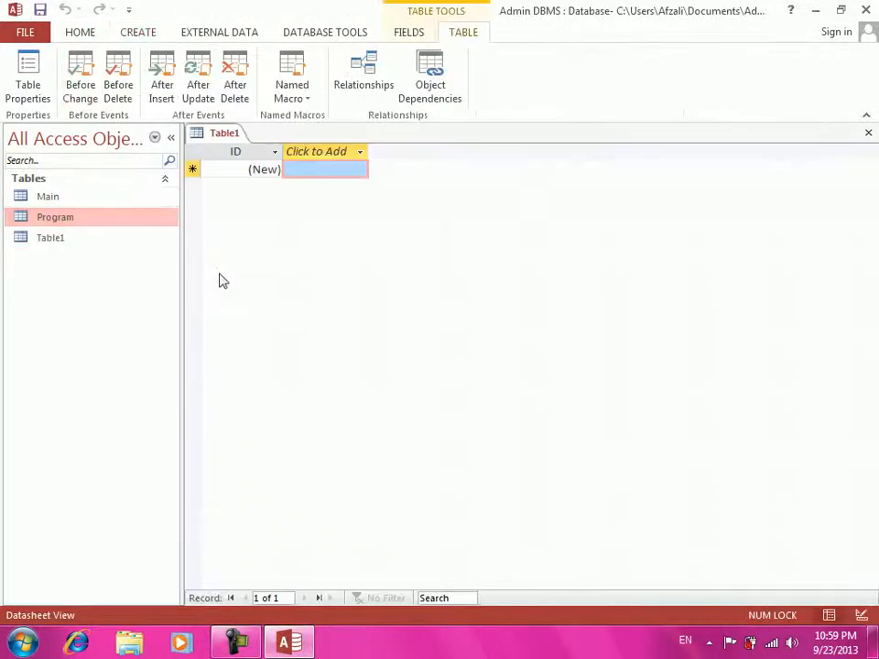
click(66, 243)
right_click(66, 243)
click(102, 275)
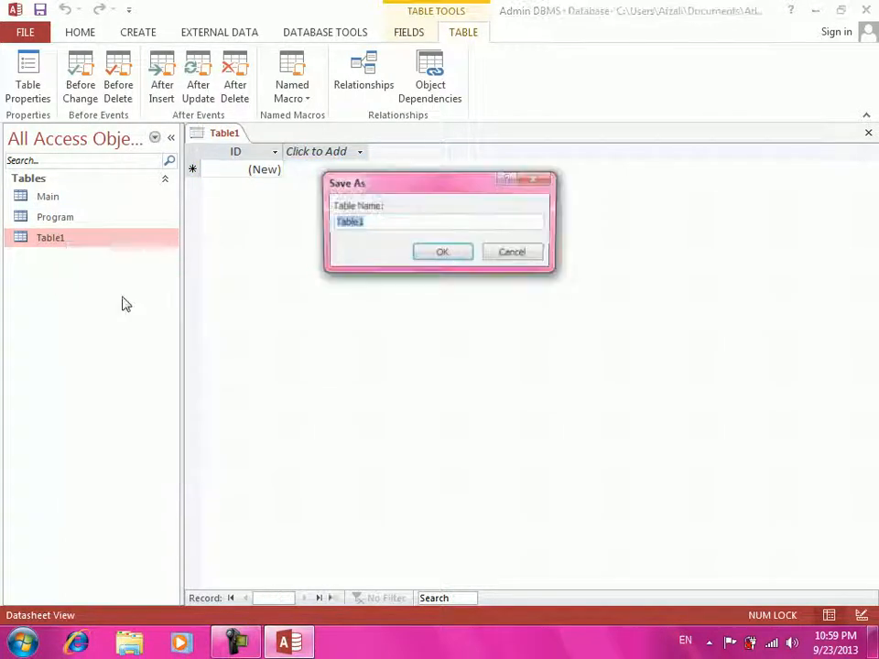
text(Teachername)
key(Return)
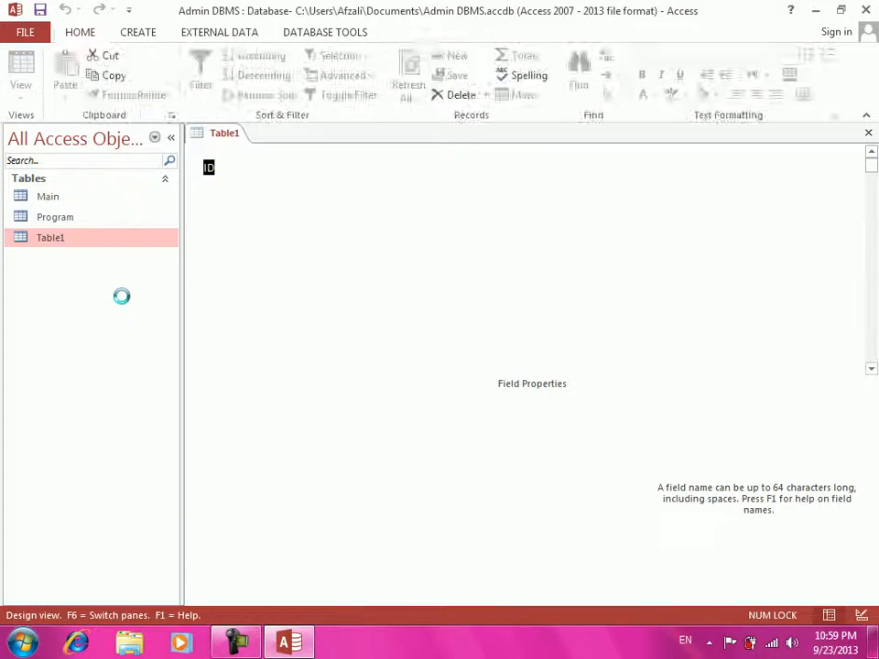
- Add a Short Text Teachername field as primary key, then save and close the design
text(Teachername)
key(Tab)
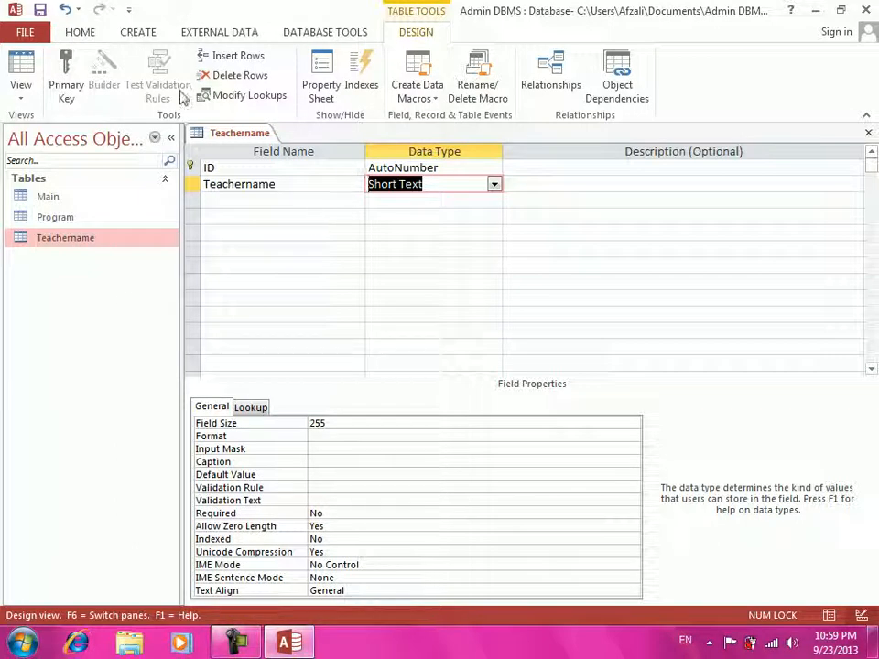
click(192, 182)
click(192, 182)
right_click(192, 182)
click(229, 192)
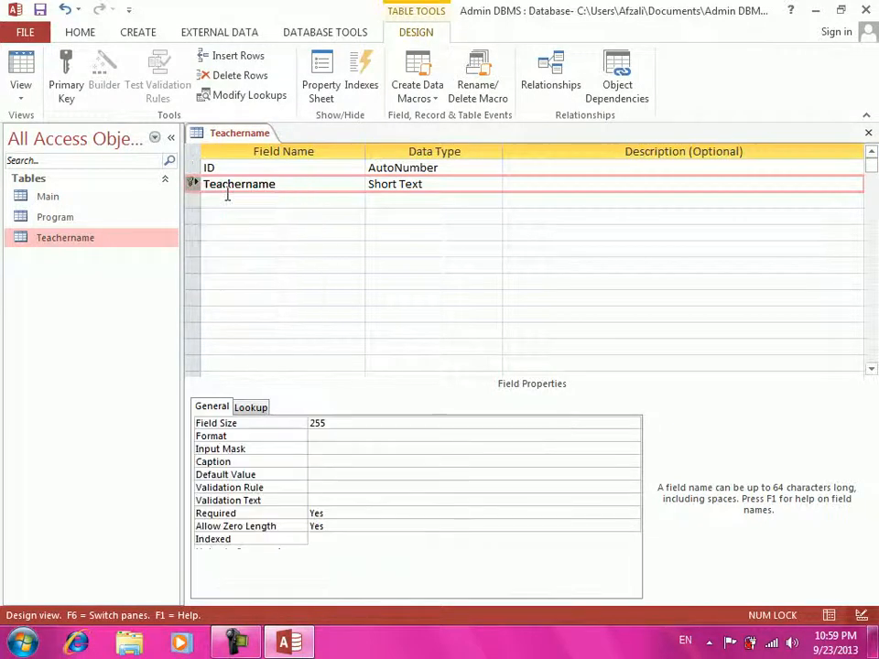
key(ctrl+w)
key(Return)
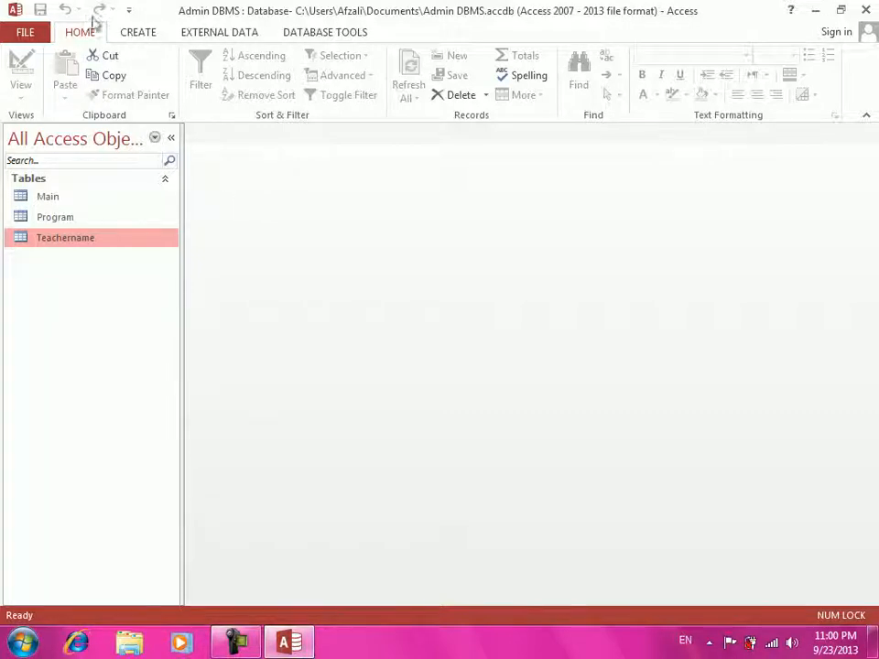
- Create a new blank table and save it in Design View as 'Time'
click(135, 32)
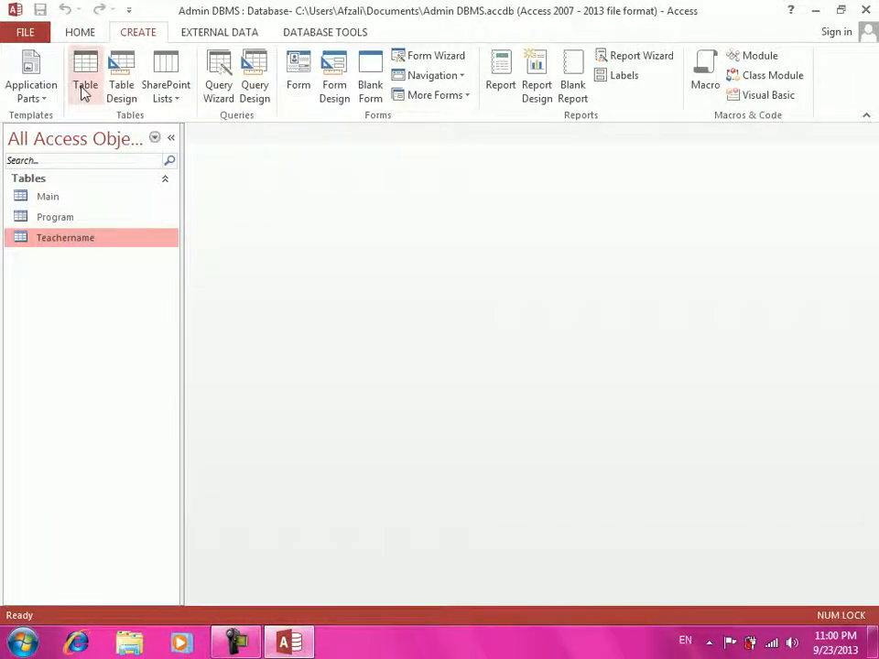
click(84, 90)
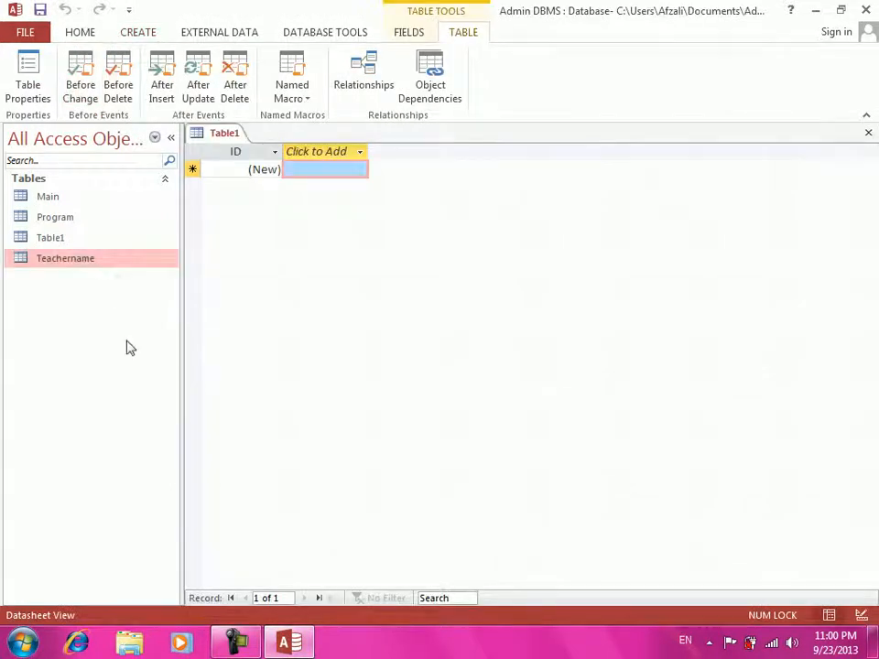
right_click(104, 267)
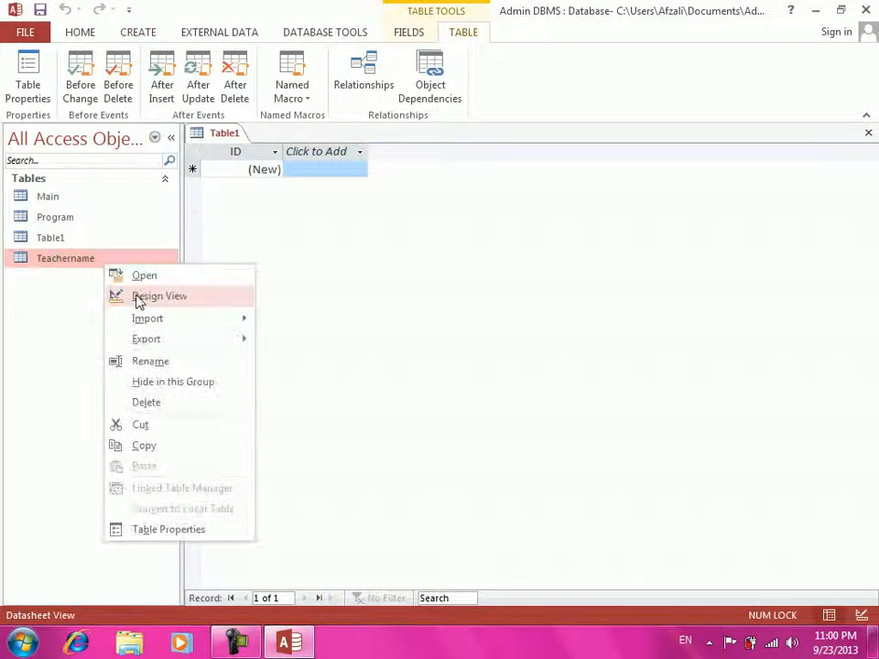
click(137, 297)
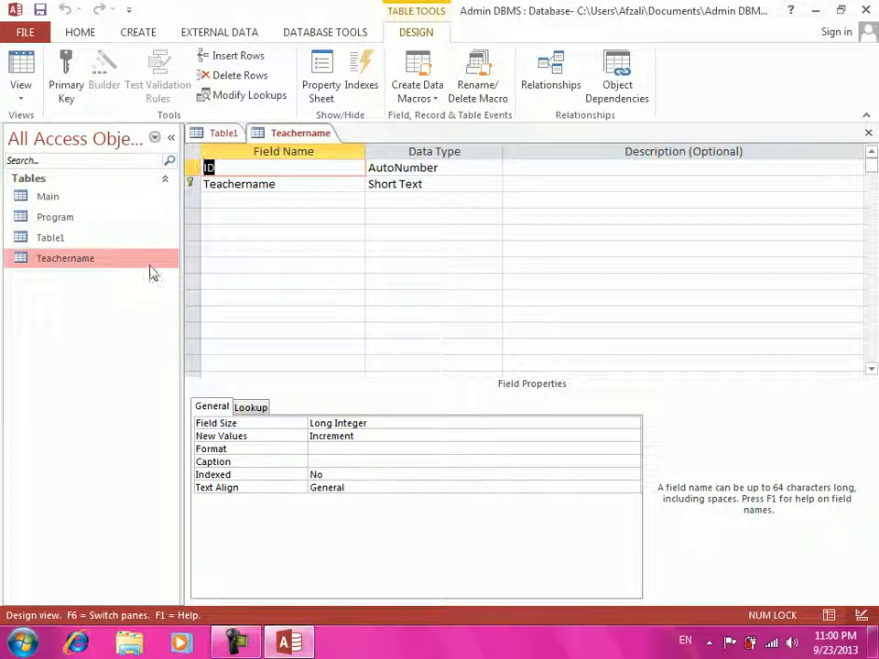
double_click(103, 261)
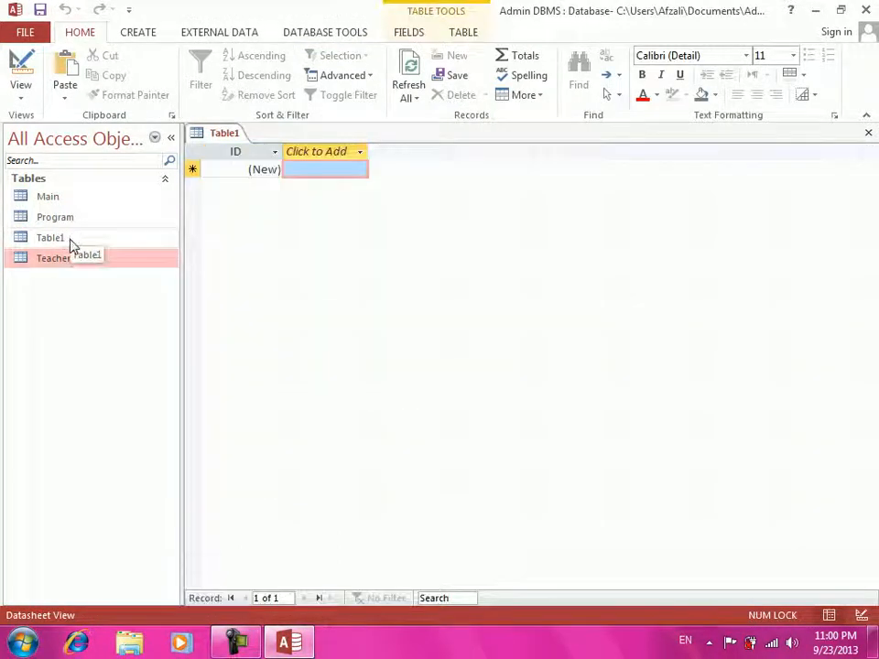
click(72, 243)
right_click(72, 242)
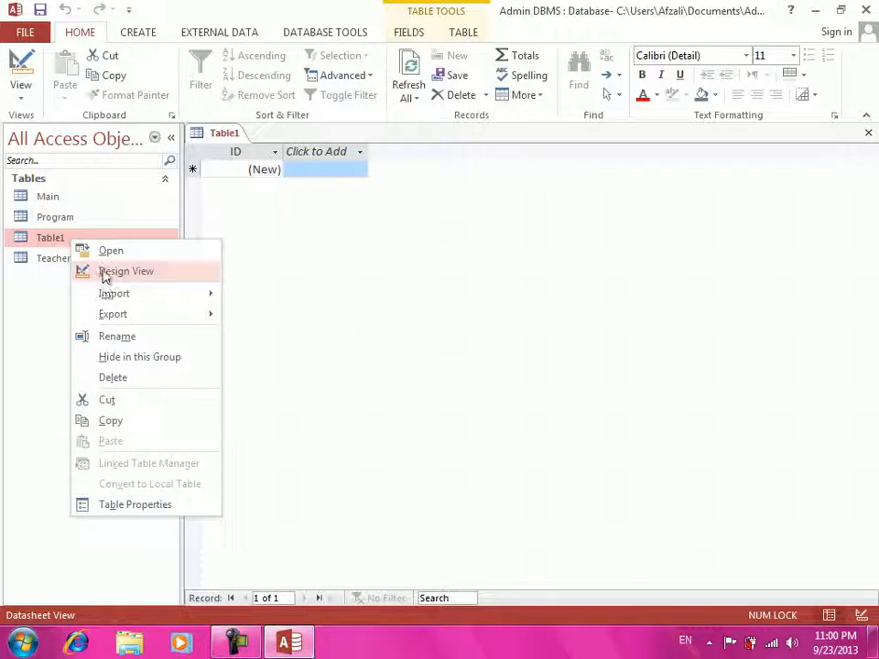
click(103, 275)
text(Time)
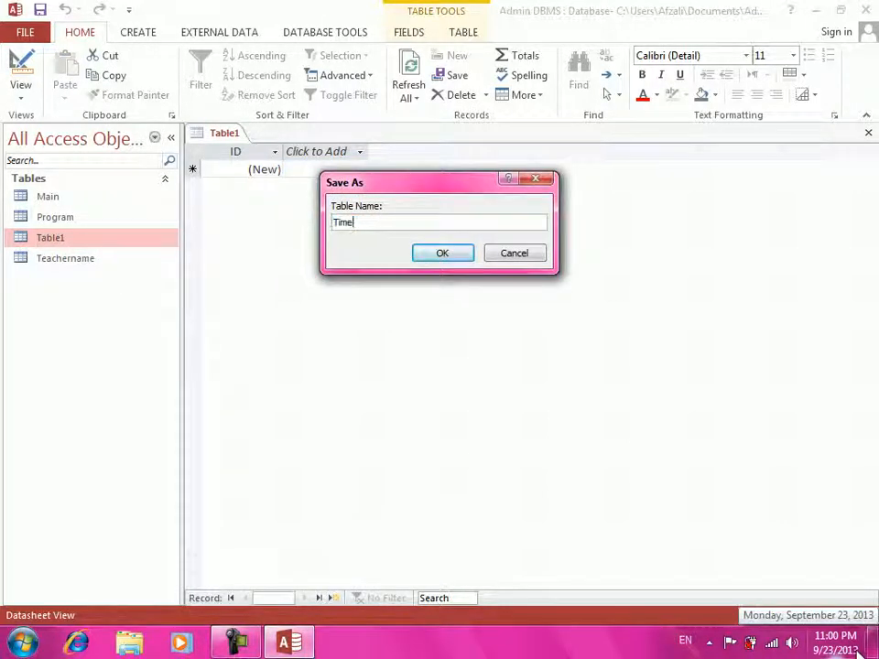
key(Return)
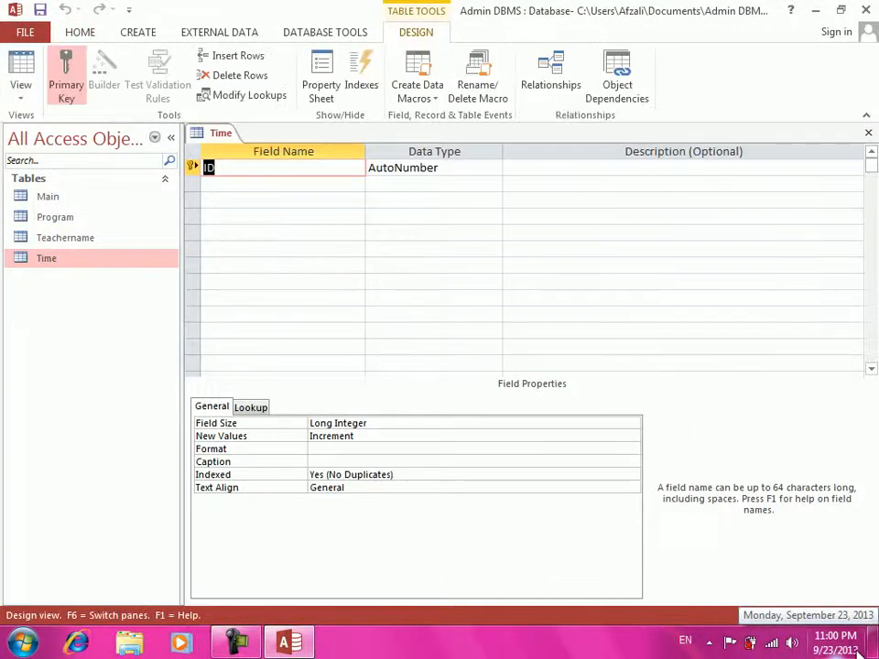
- Add a Date/Time field named Time as primary key and save the table on closing
key(Tab)
text(Time)
key(Tab)
text(d)
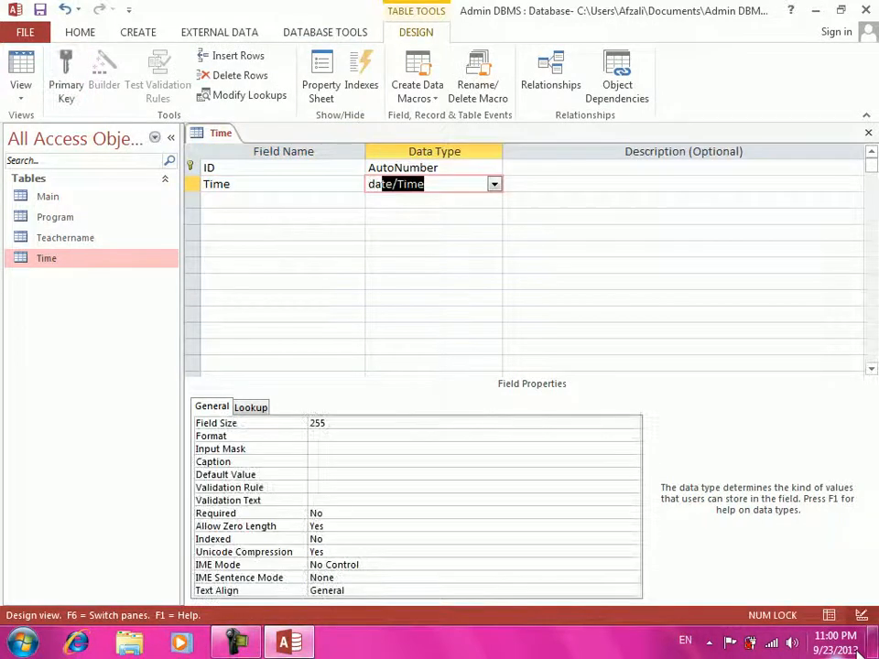
key(Tab)
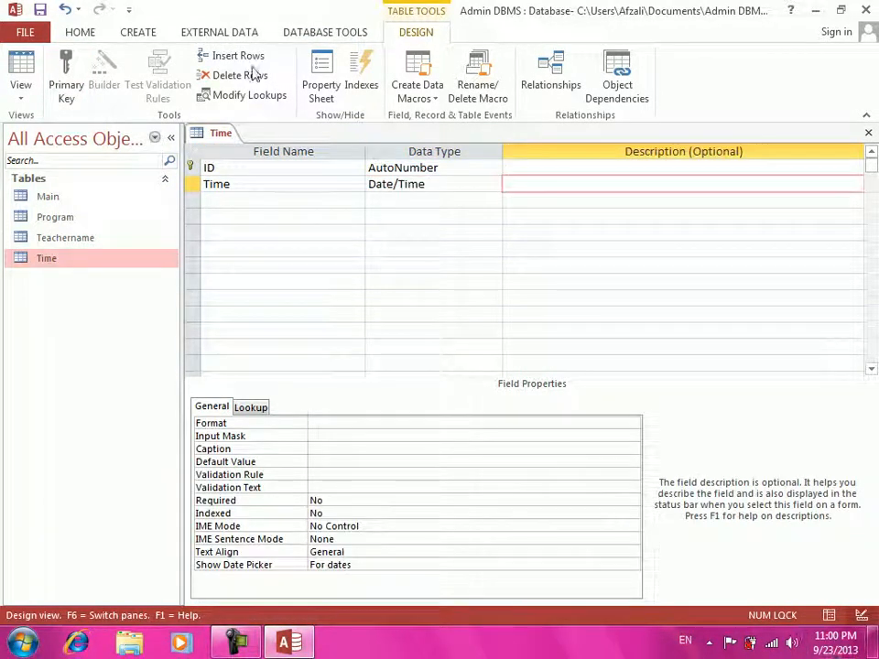
click(194, 185)
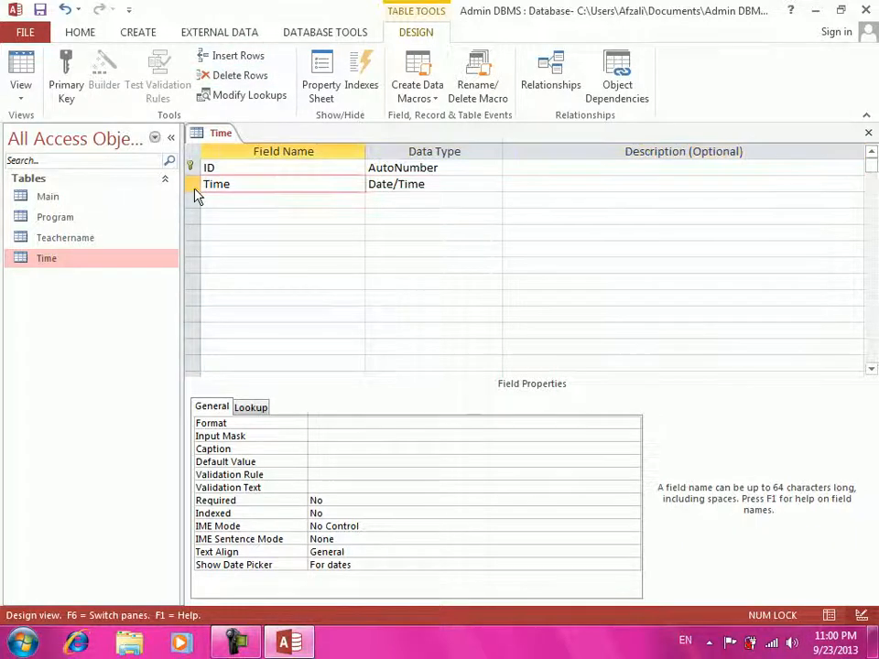
right_click(194, 194)
click(211, 198)
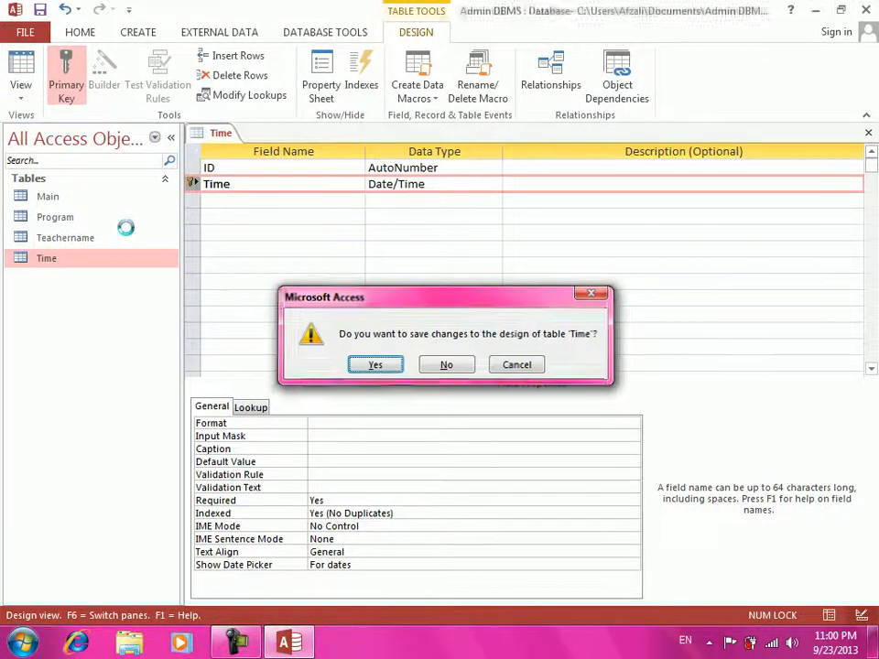
key(Return)
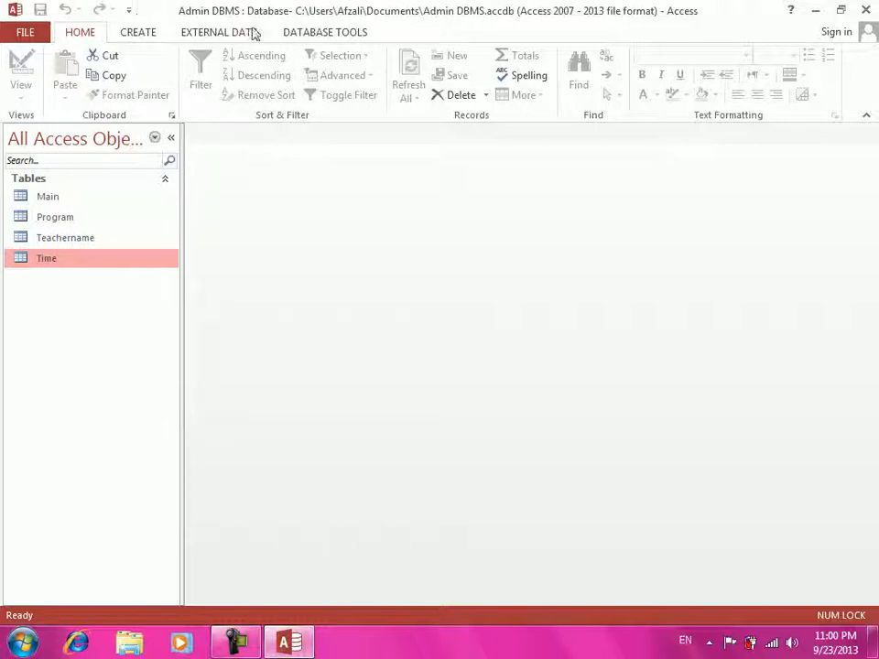
- Open the Relationships window with Main, Program, Teachername and Time added
click(298, 34)
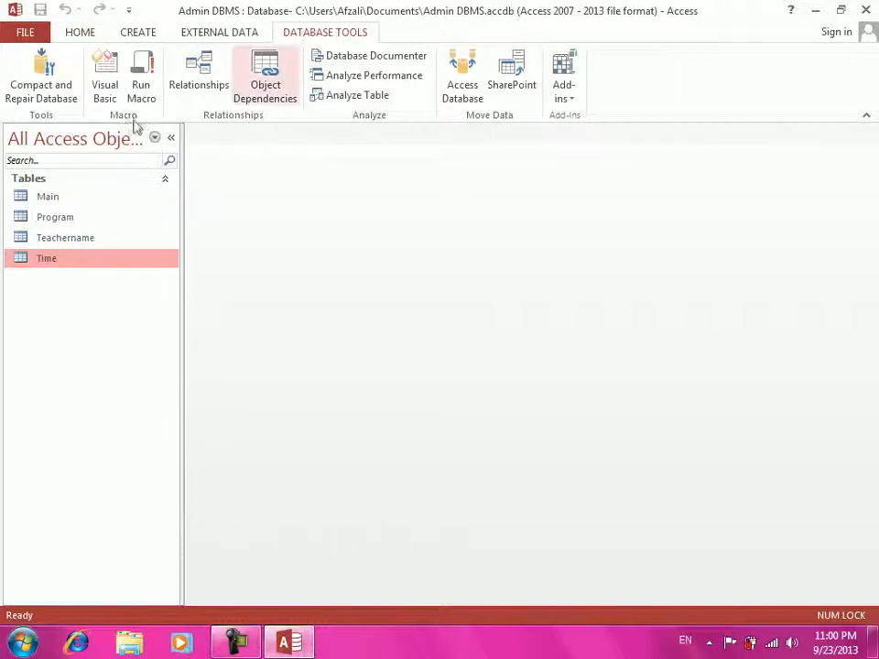
click(190, 89)
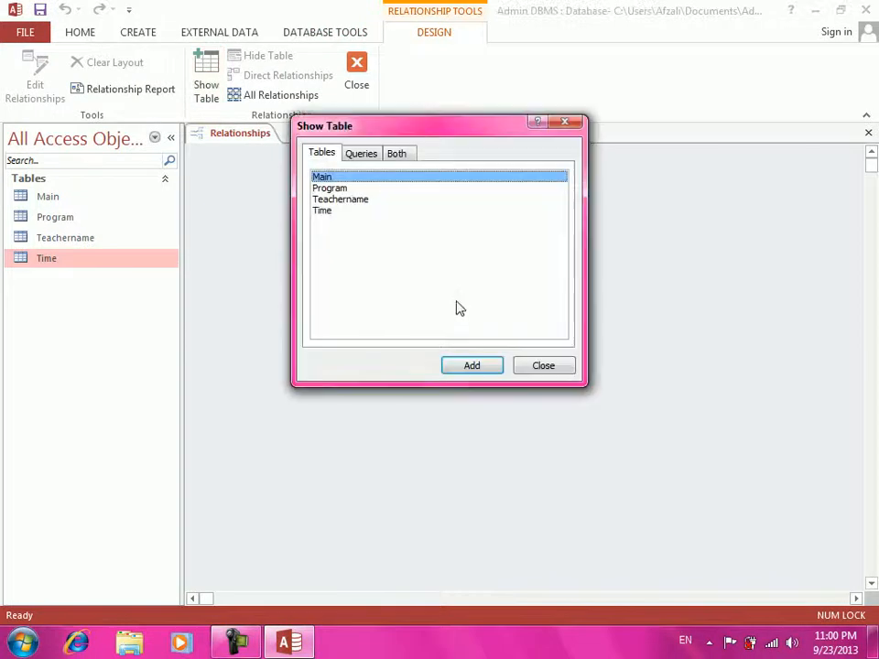
drag(436, 250, 371, 171)
click(472, 367)
click(545, 366)
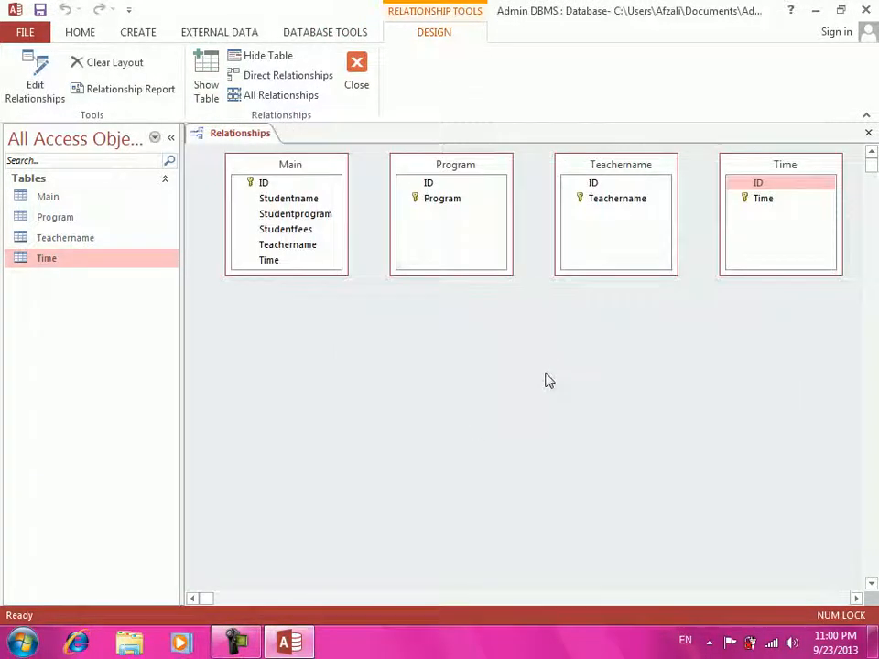
- Place the Program table below Main and link Program's Program field to Main's Studentprogram
drag(257, 170, 286, 180)
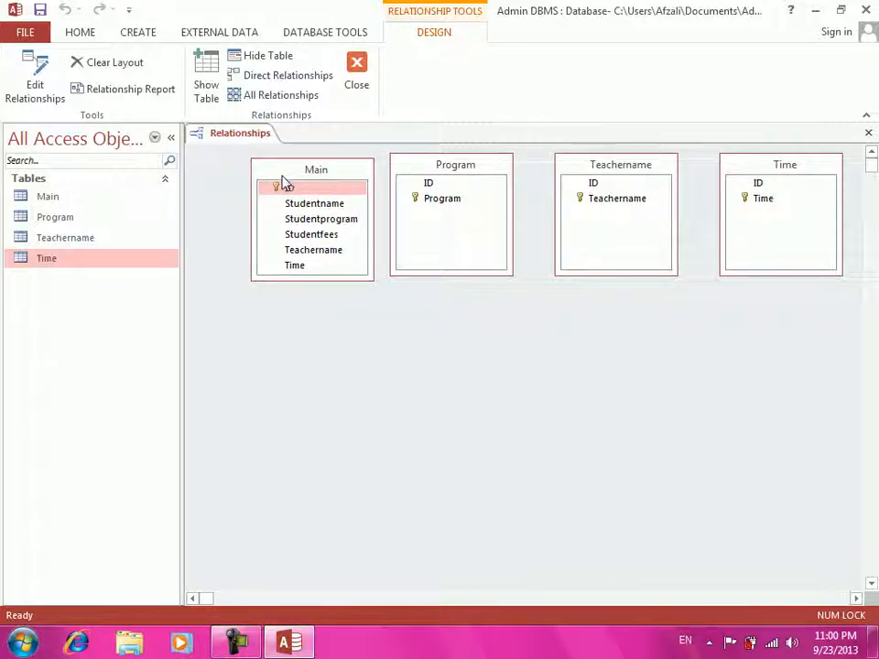
drag(455, 166, 313, 380)
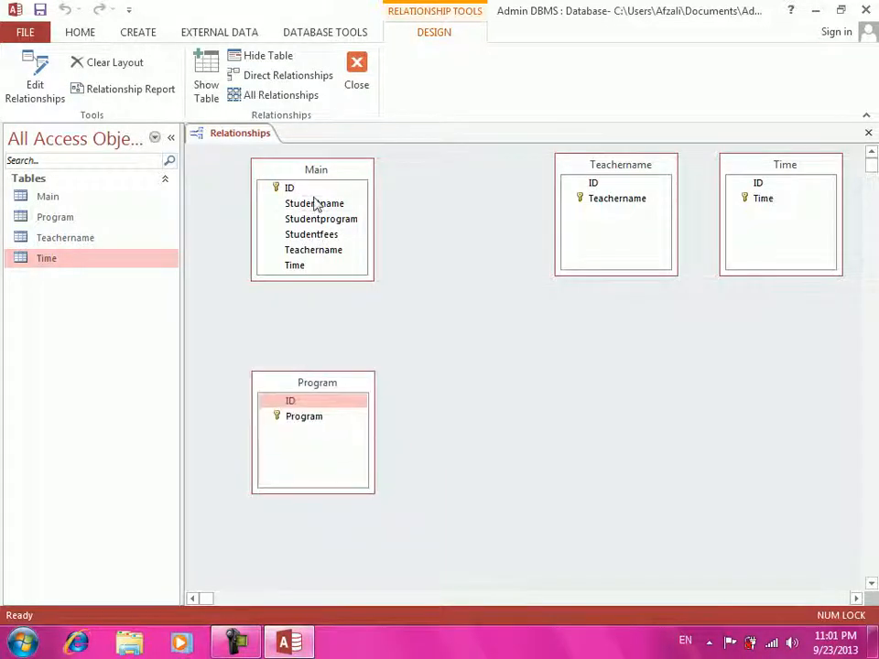
drag(325, 178, 353, 182)
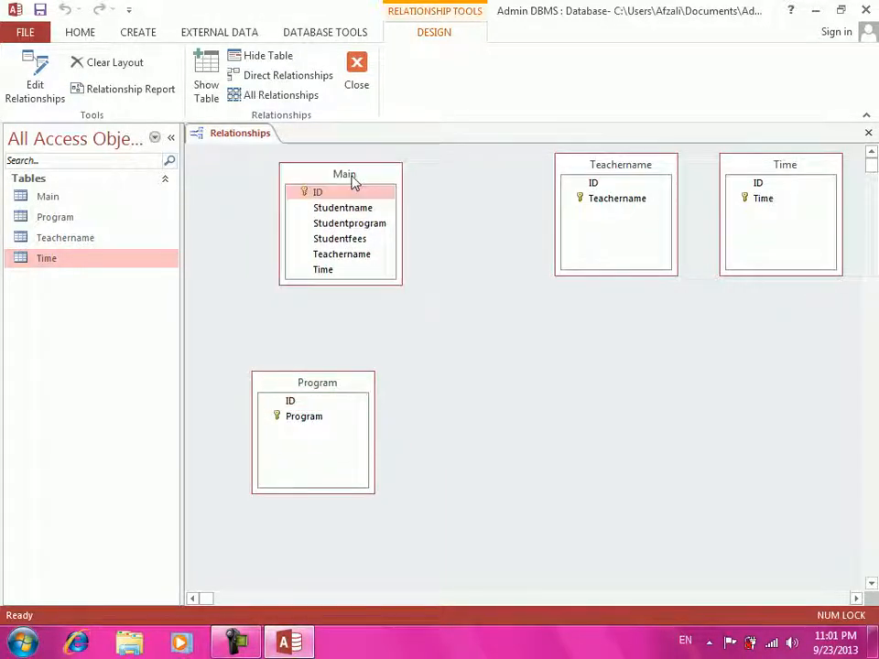
click(346, 225)
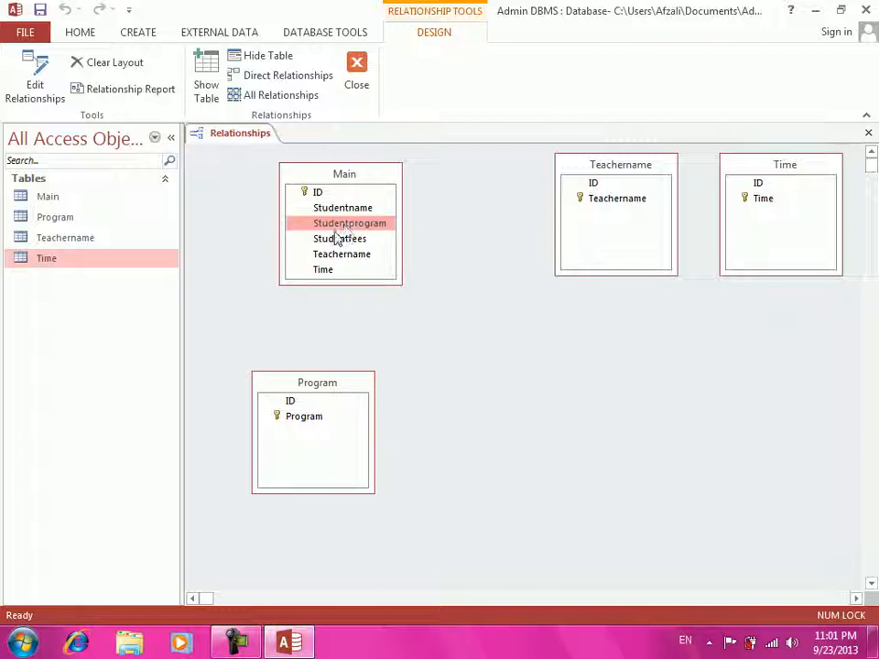
click(303, 423)
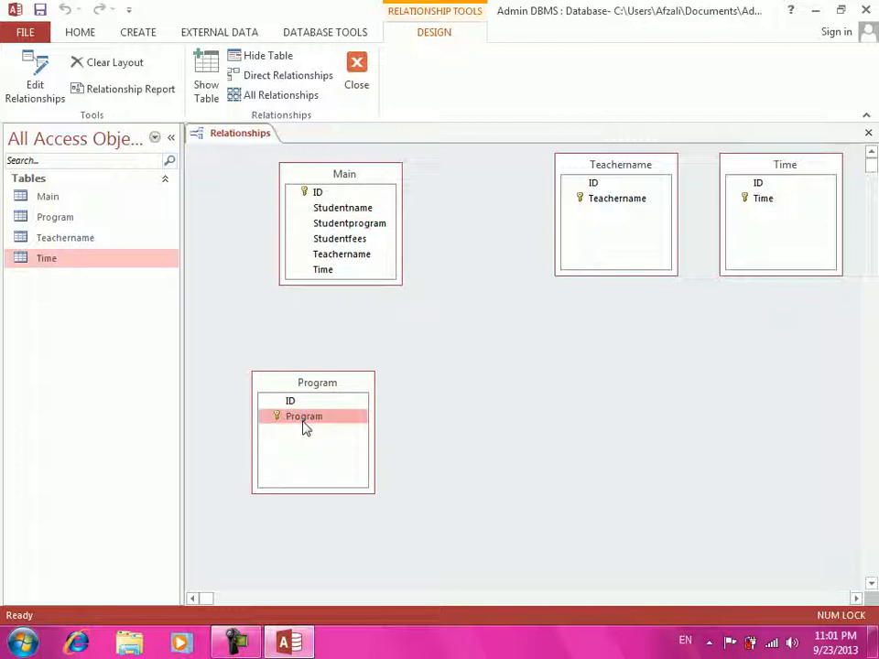
drag(305, 428, 344, 225)
- Create the Program–Main relationship with referential integrity and cascading updates and deletes
click(307, 261)
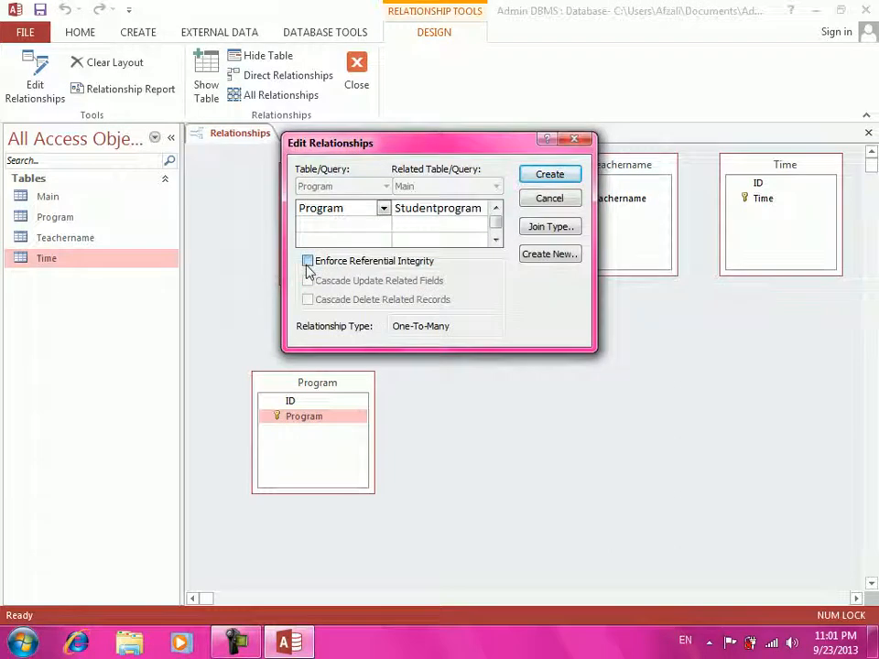
click(308, 280)
click(308, 299)
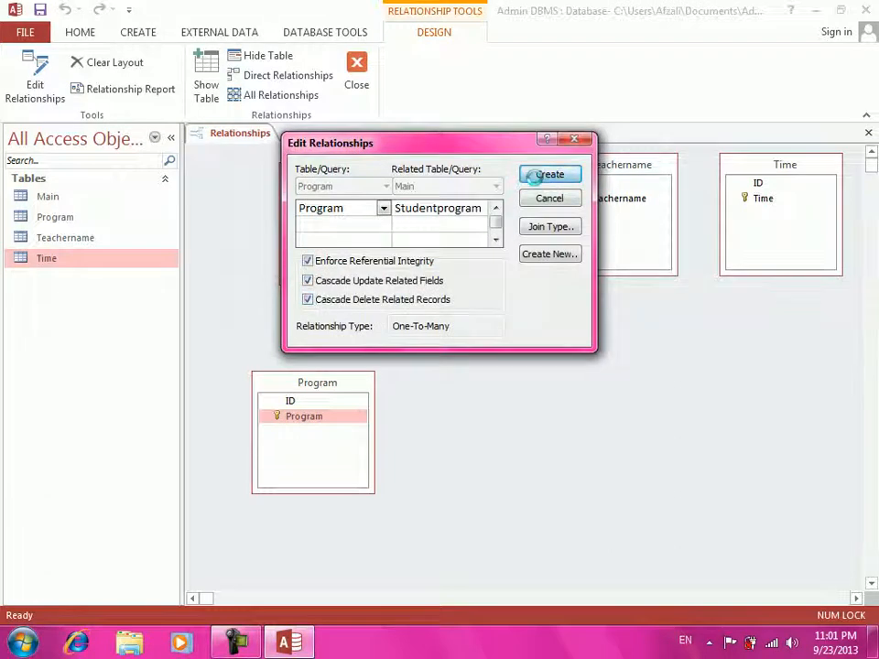
click(549, 174)
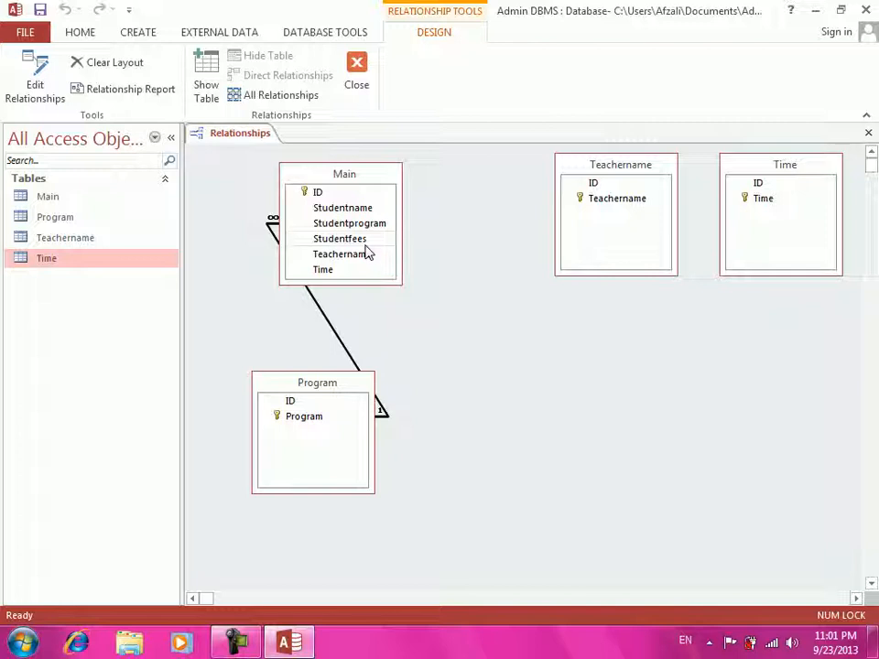
- Link Teachername to Main's Teachername field with enforced integrity and cascading updates and deletes
click(633, 199)
drag(634, 201, 352, 255)
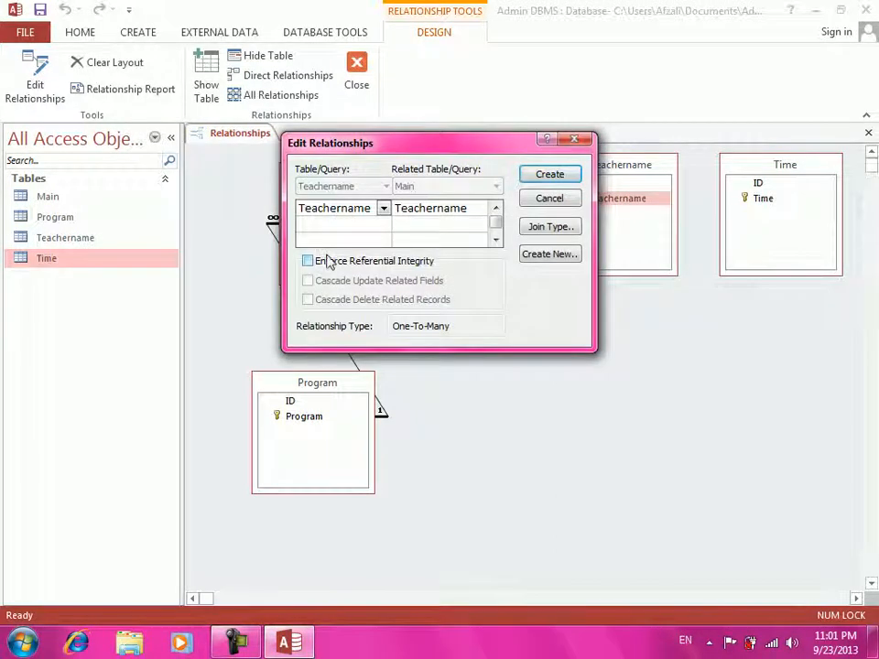
click(327, 261)
click(329, 280)
click(343, 300)
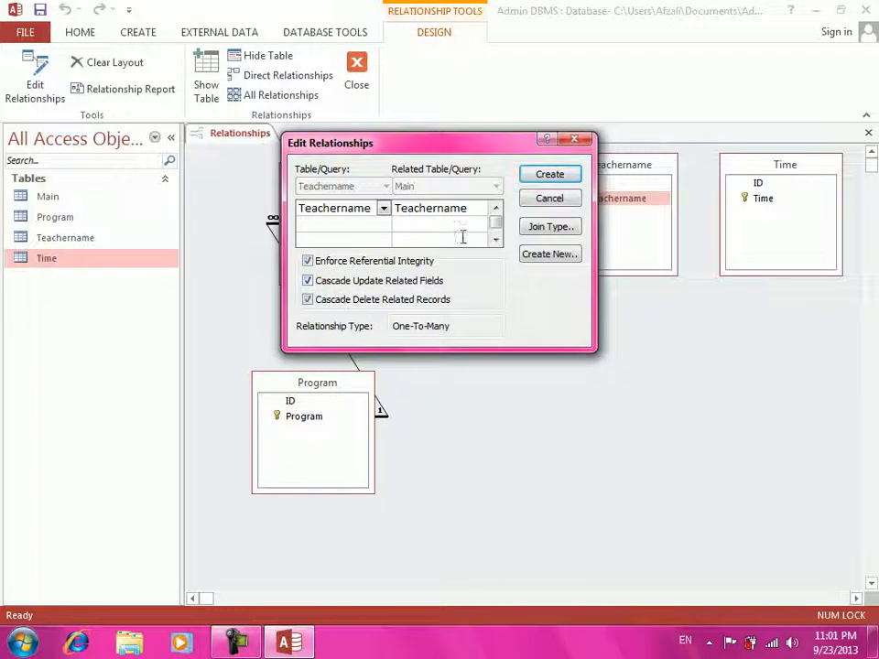
click(542, 174)
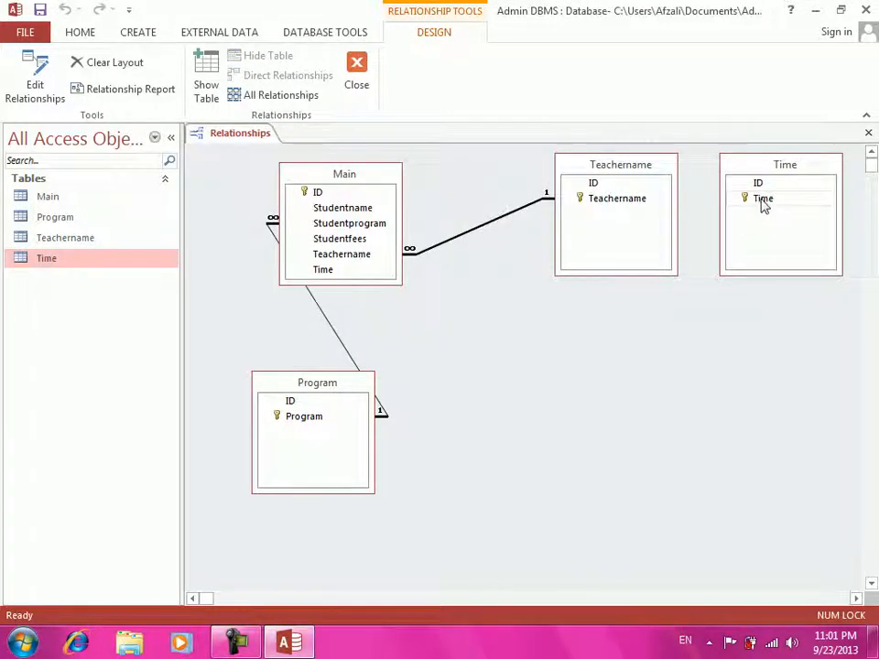
- Link the Time table to Main's Time field with enforced integrity and cascading updates
click(762, 201)
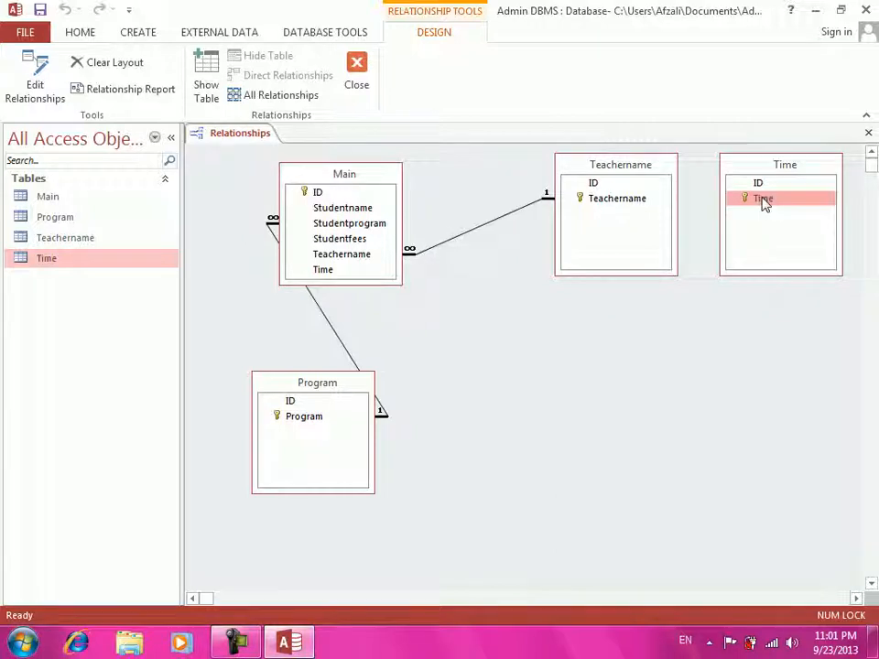
drag(763, 201, 325, 271)
click(361, 263)
click(316, 281)
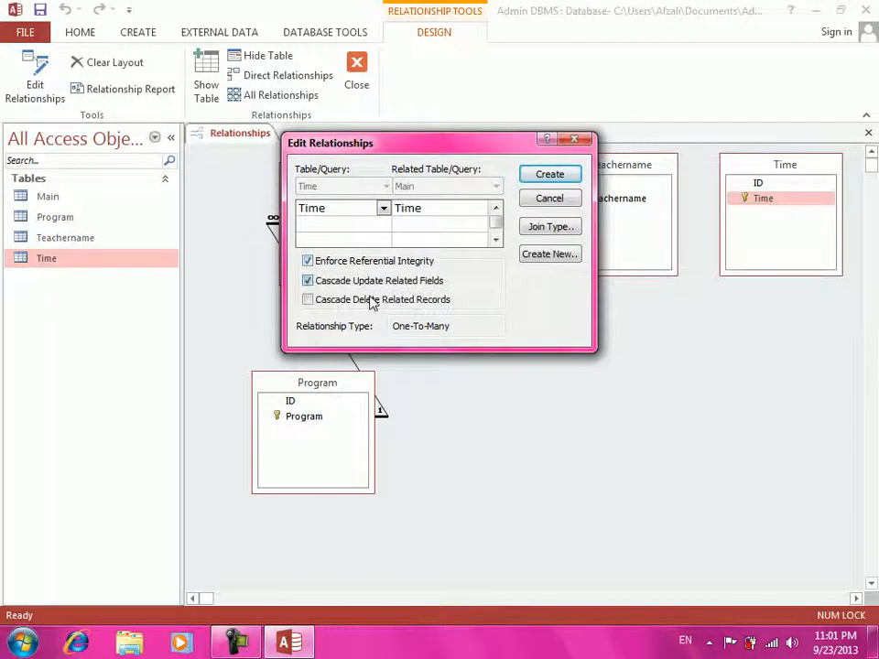
click(563, 173)
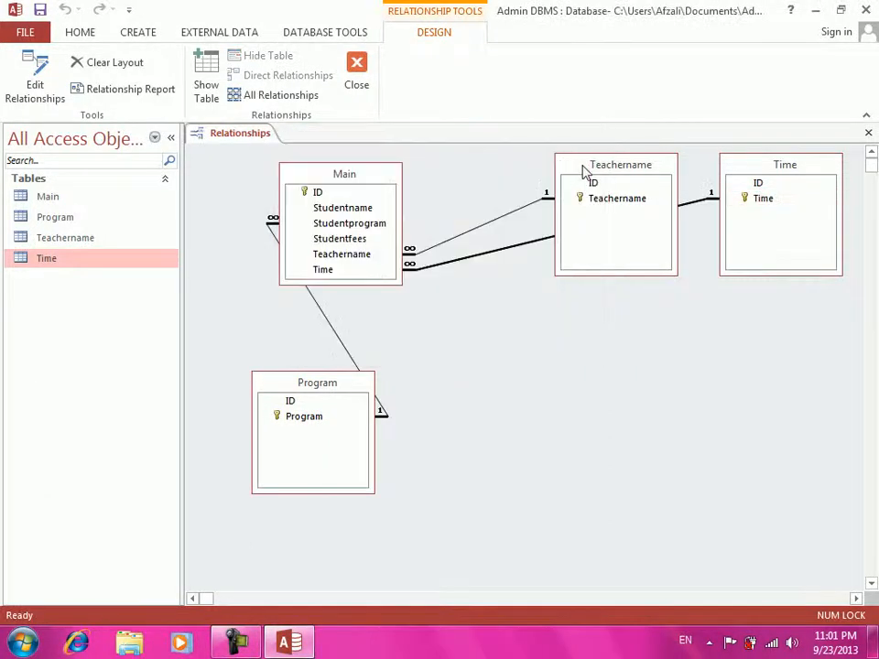
- Arrange the table boxes, then save and close the relationships layout
drag(583, 169, 623, 371)
drag(635, 453, 638, 453)
drag(349, 173, 500, 170)
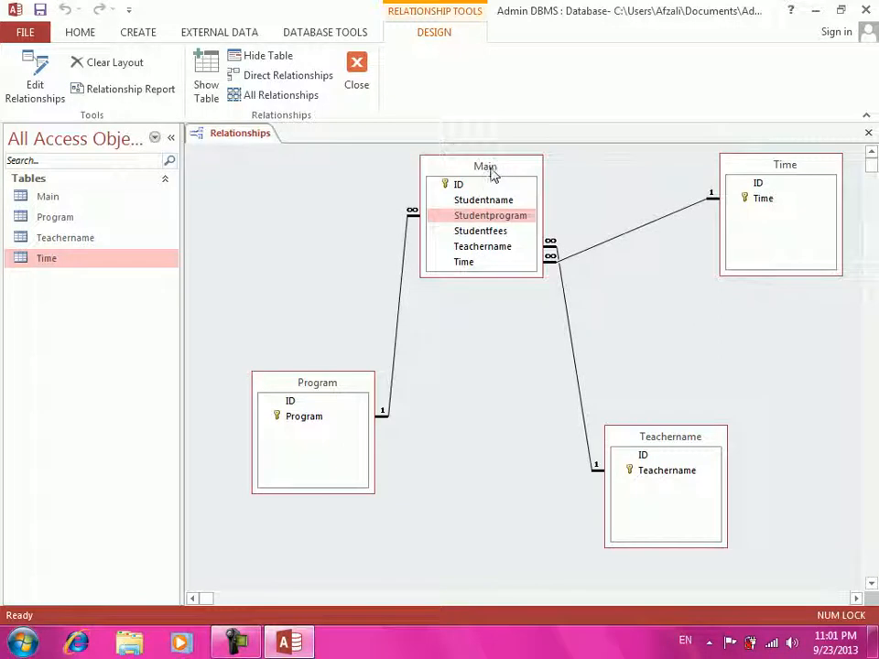
key(ctrl+w)
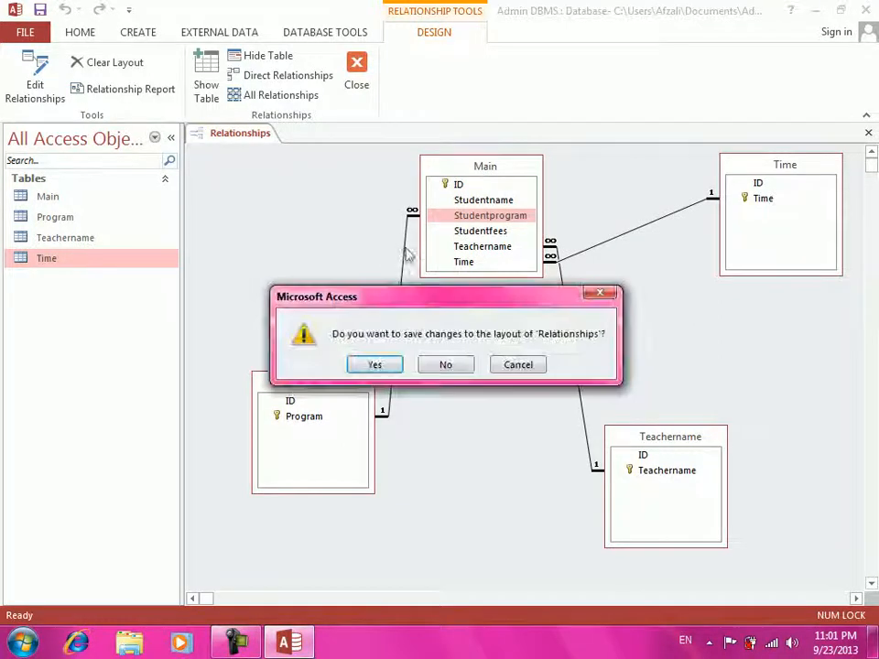
click(376, 365)
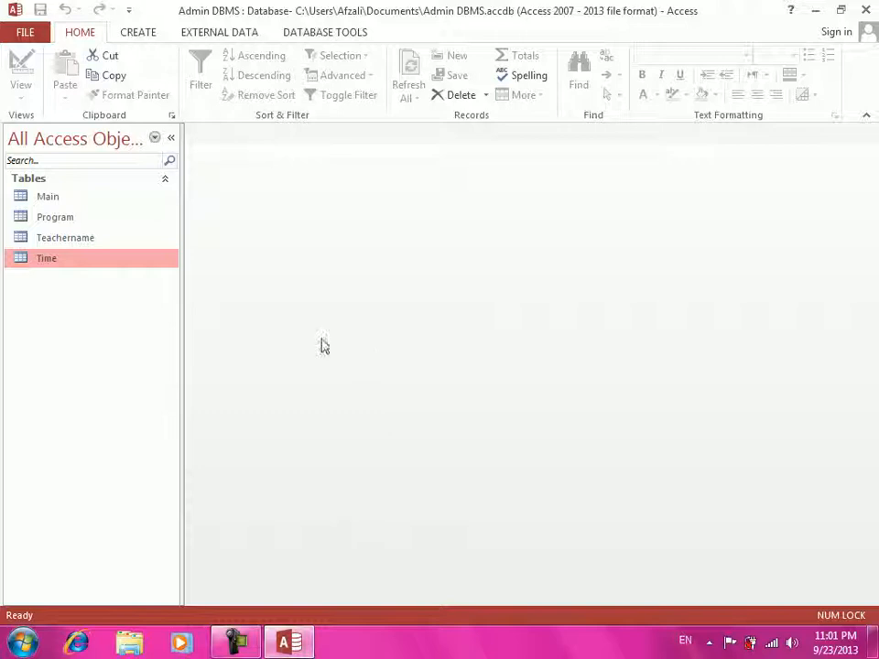
- Enter DBA, DIT, CCNA, CCNP and BCS as Program records in capitals, then close the table
double_click(68, 220)
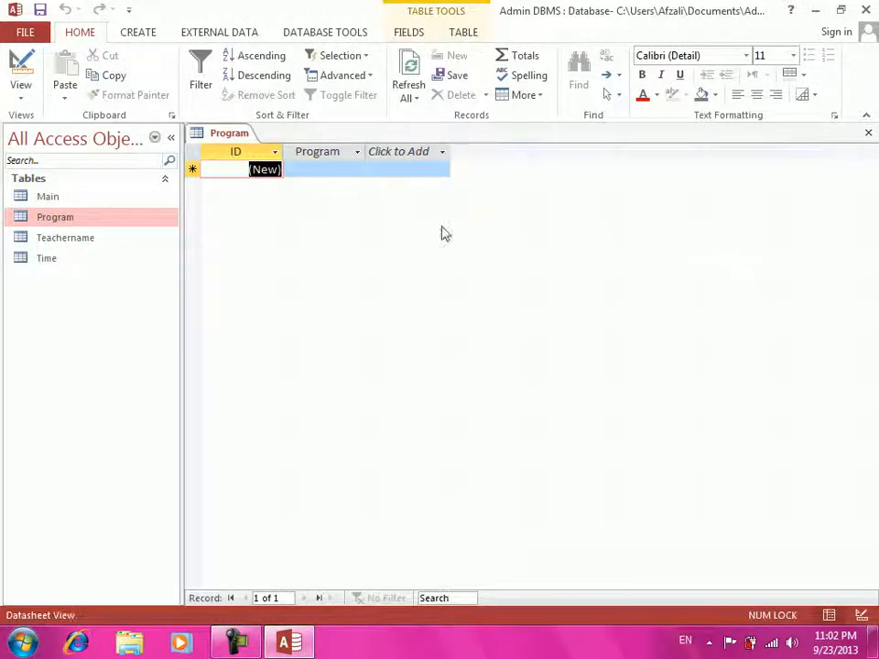
key(Tab)
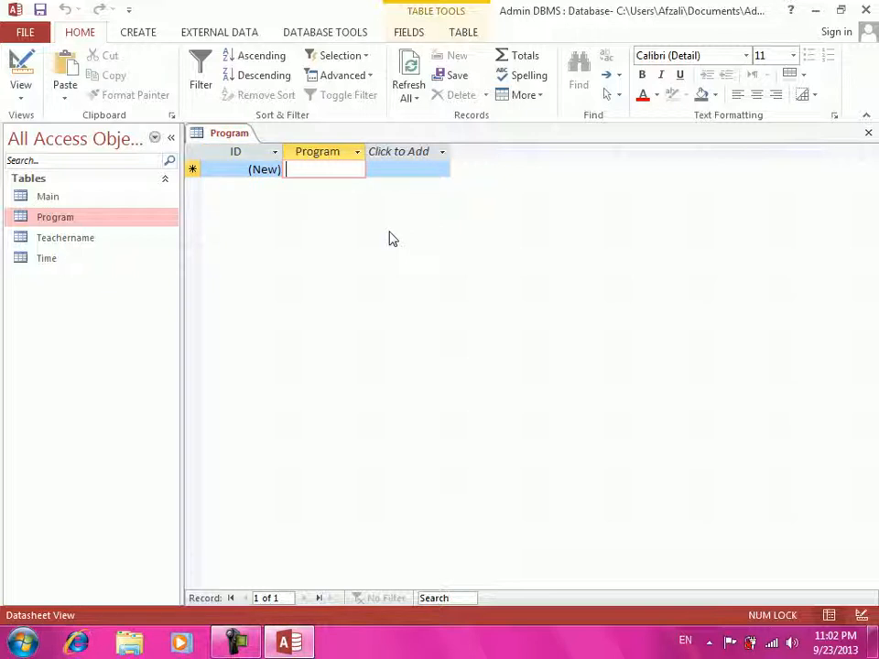
key(Caps_Lock)
text(DBA)
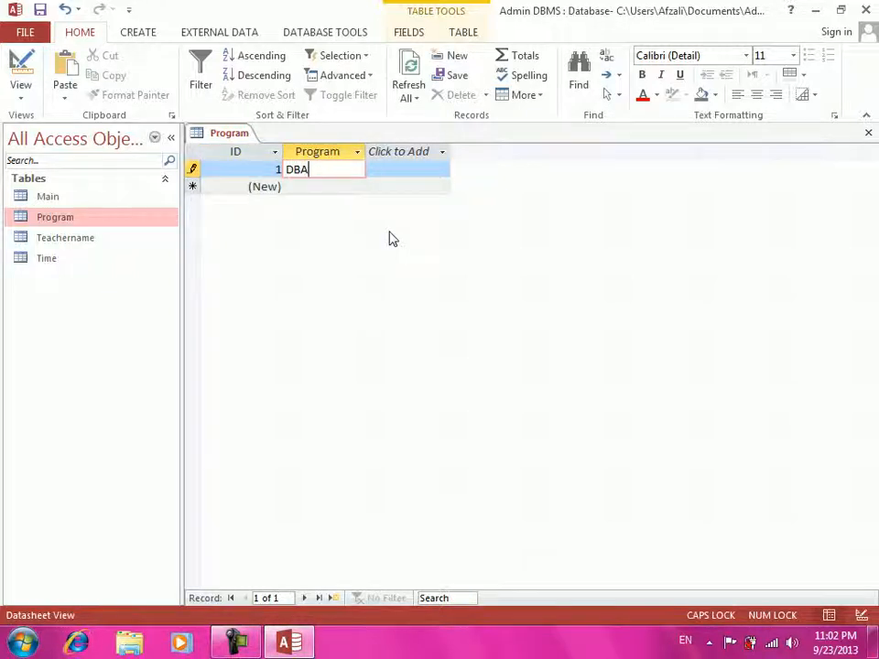
key(Tab)
key(Tab)
text(DIT)
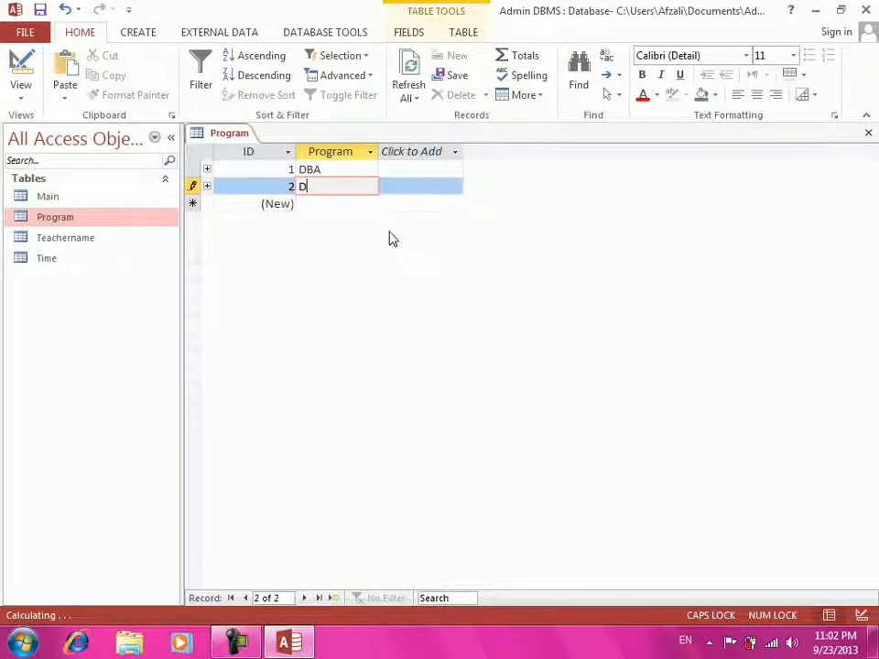
key(Tab)
key(Tab)
text(CCNA)
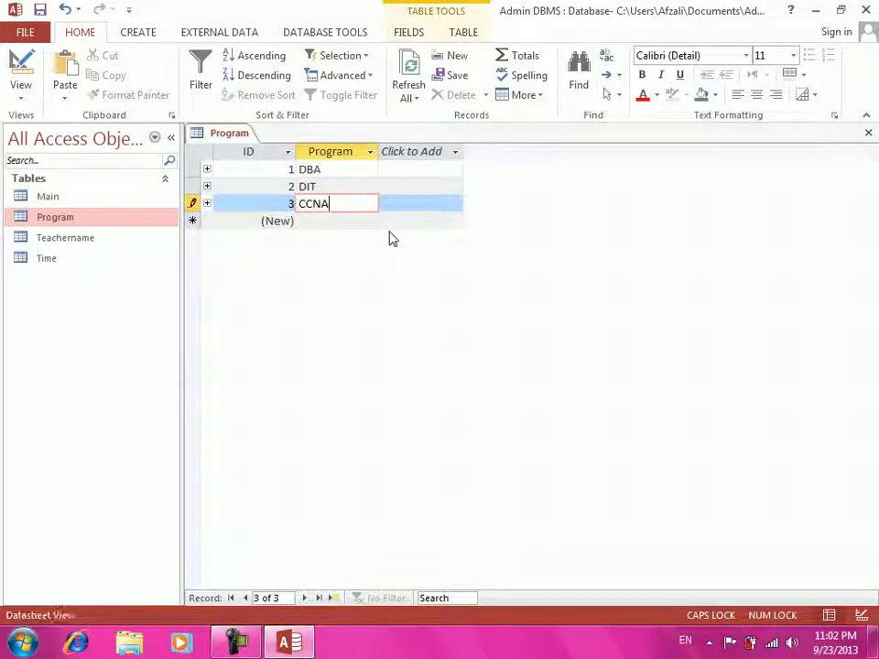
key(Tab)
key(Tab)
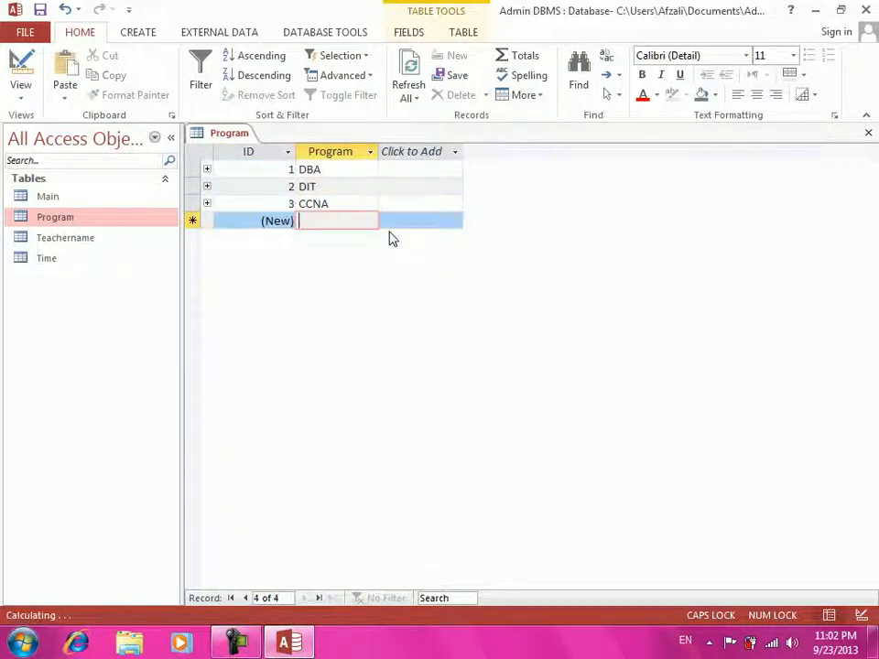
text(CCNP)
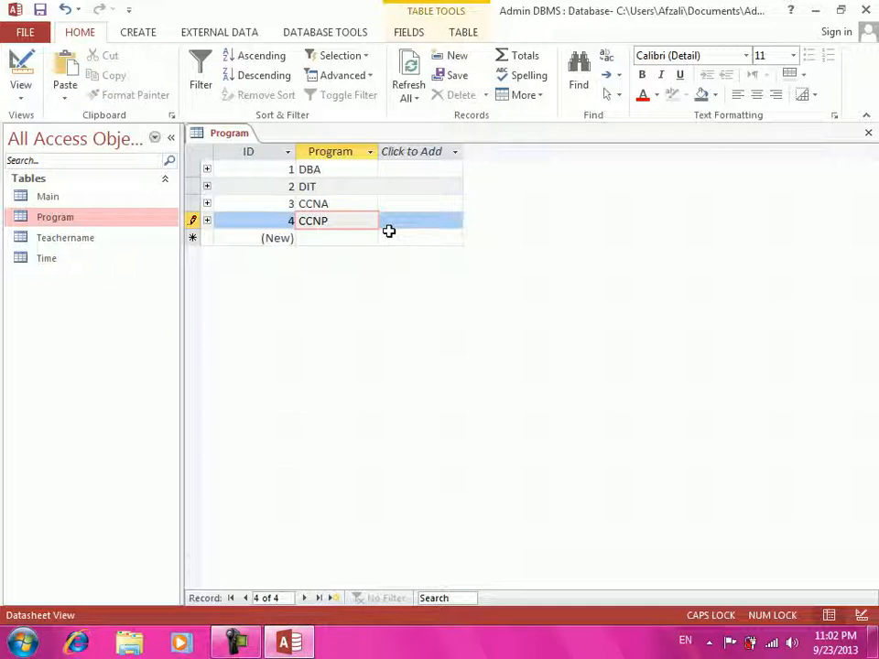
key(Tab)
key(Tab)
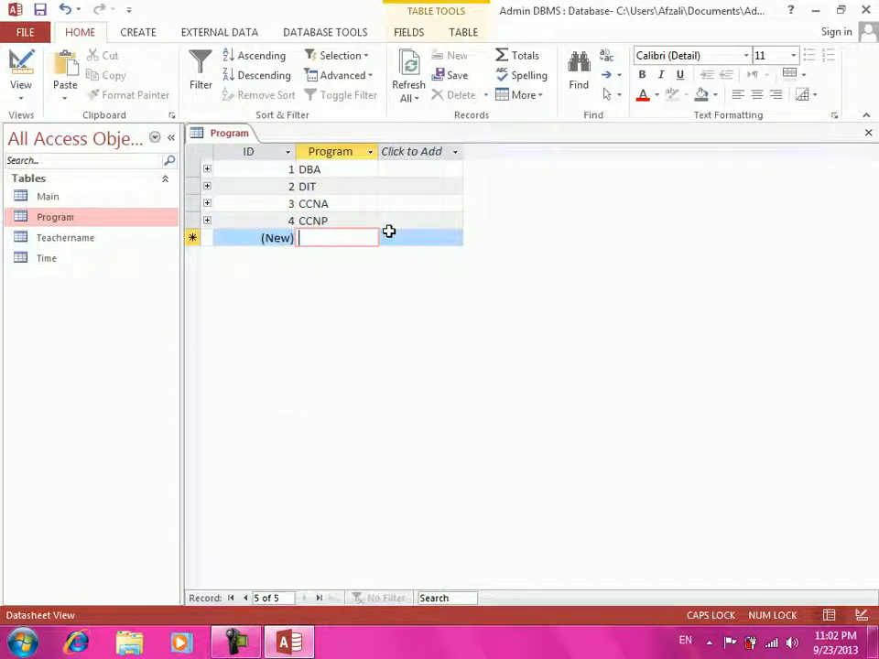
text(BS)
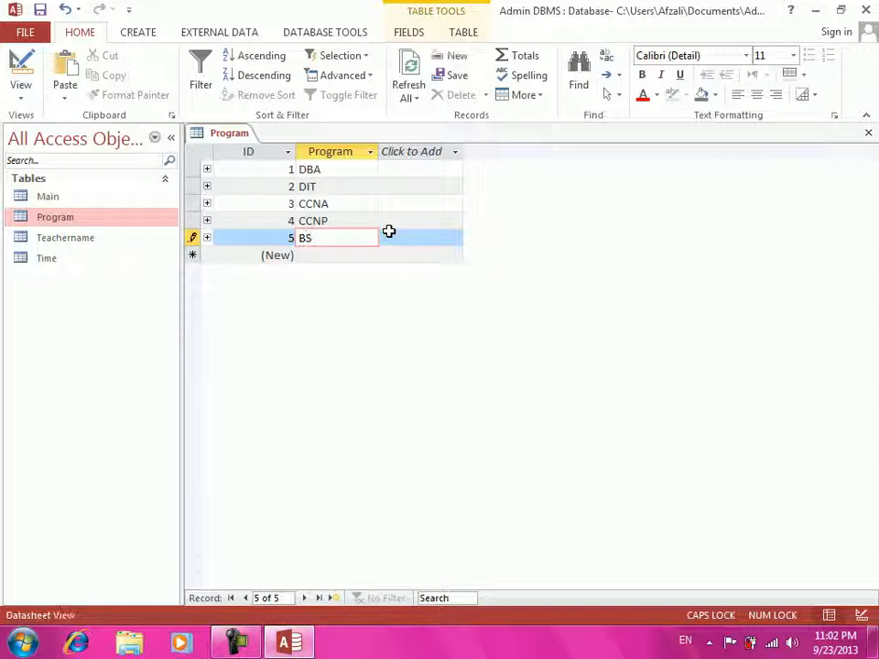
text(CS)
key(Tab)
key(ctrl+w)
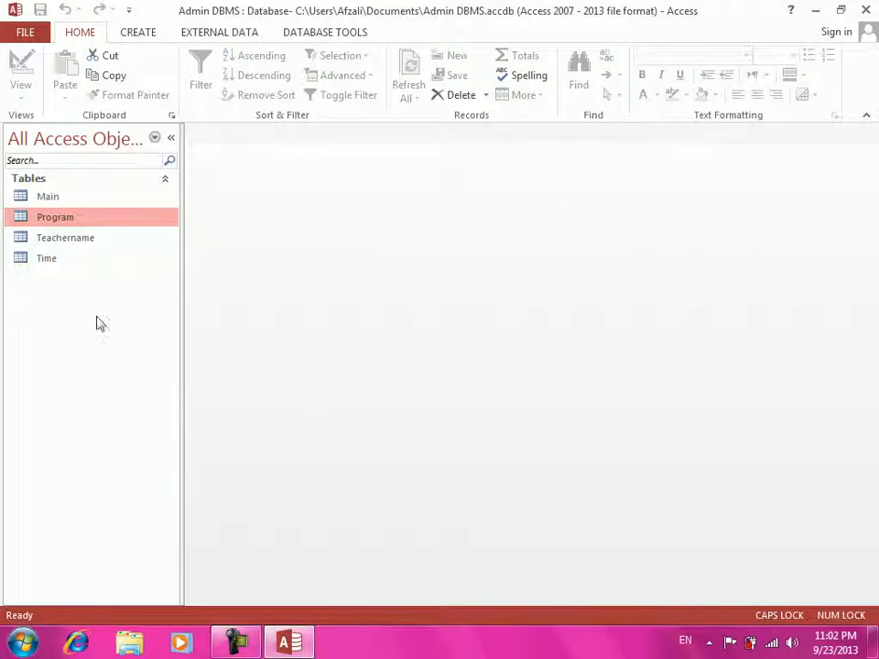
- Open the Teachername table, widen its column, and enter three teacher names as records
click(39, 239)
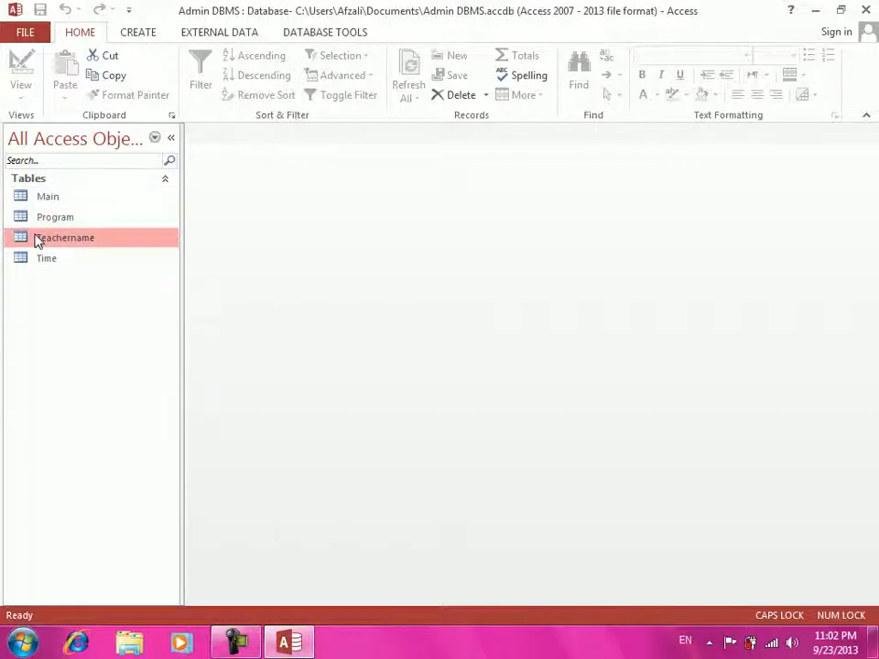
double_click(37, 239)
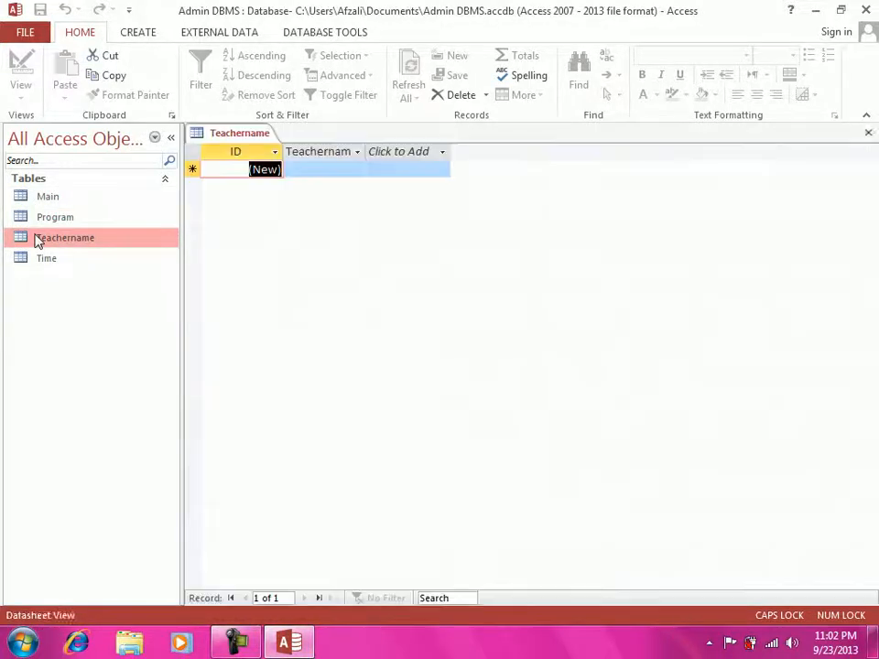
double_click(364, 152)
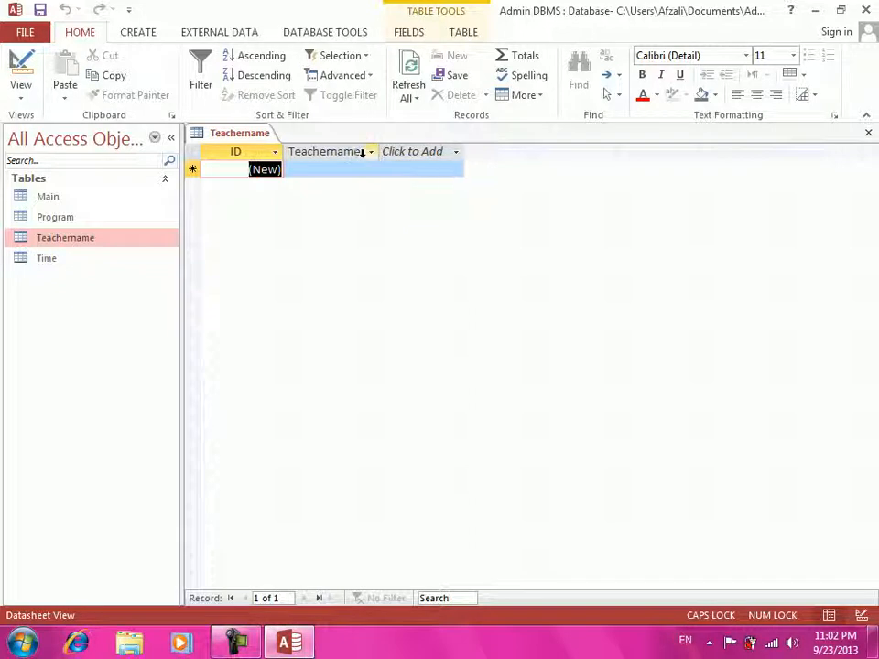
click(357, 169)
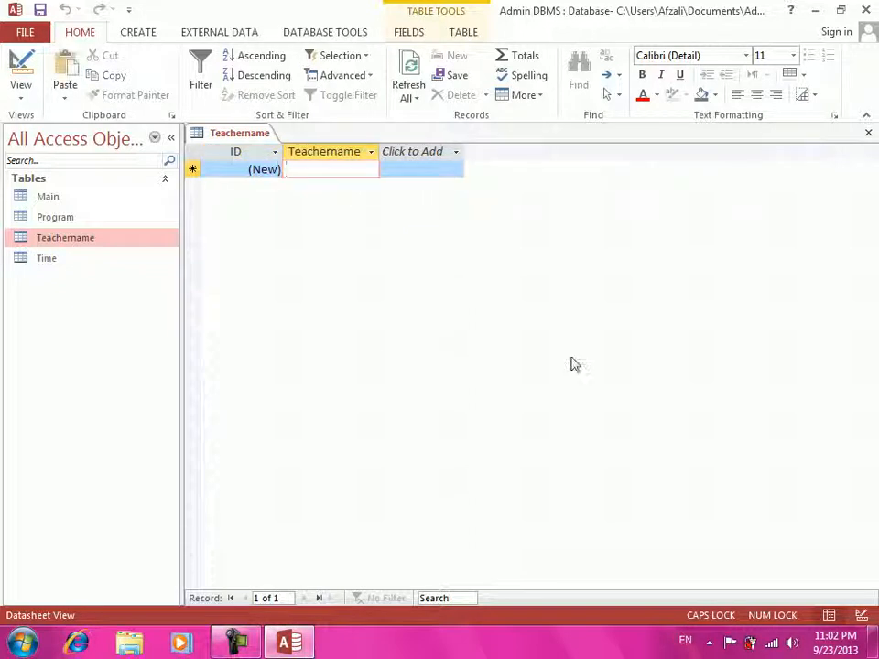
key(Caps_Lock)
text(Mu)
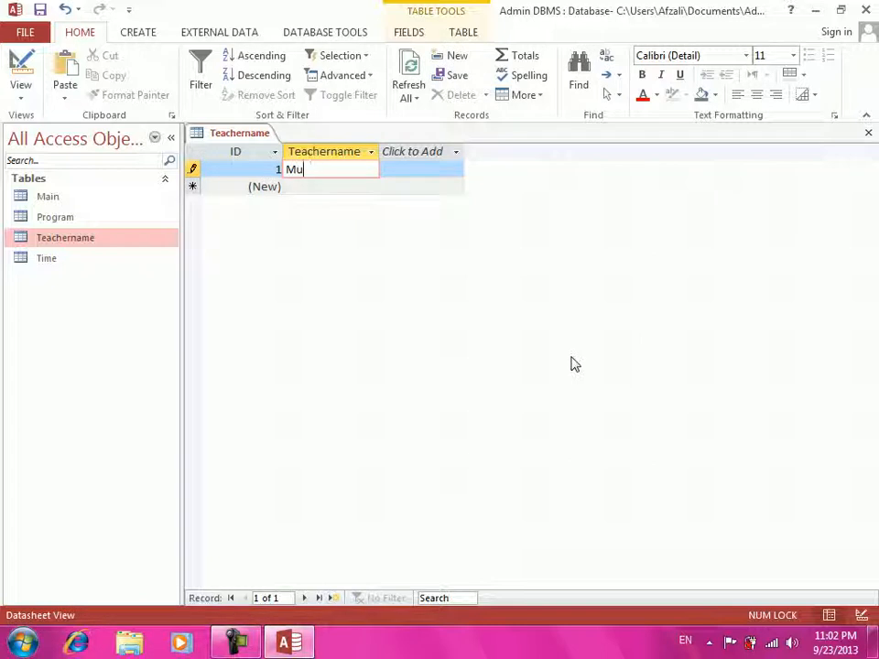
text(jtaba)
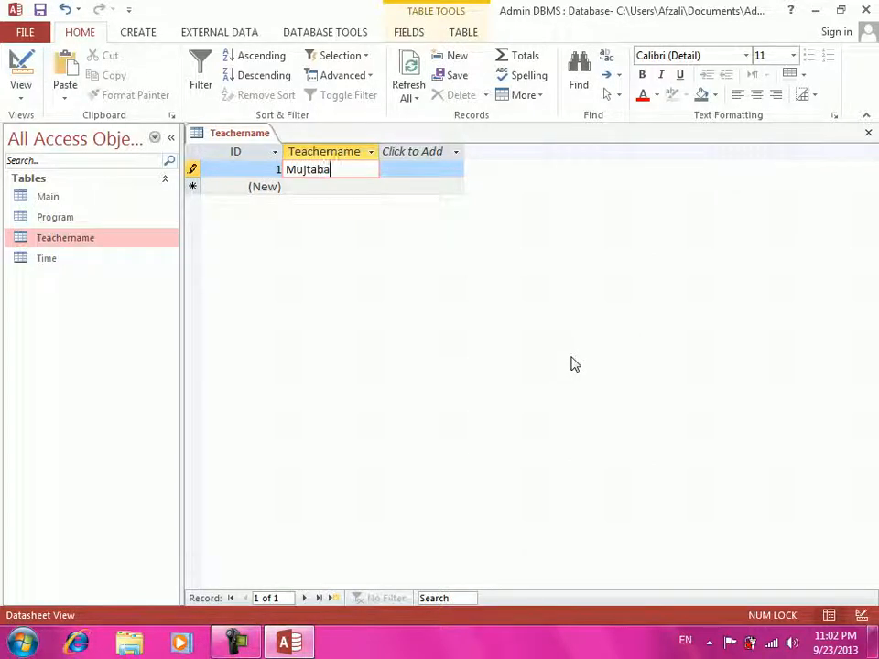
key(Tab)
key(Tab)
text(Ahmad)
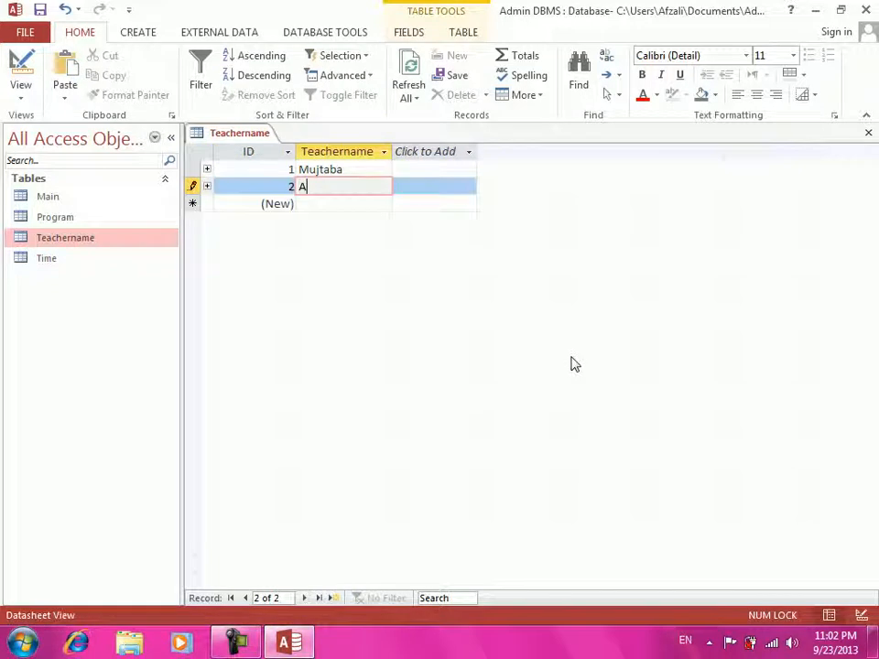
key(Tab)
key(Tab)
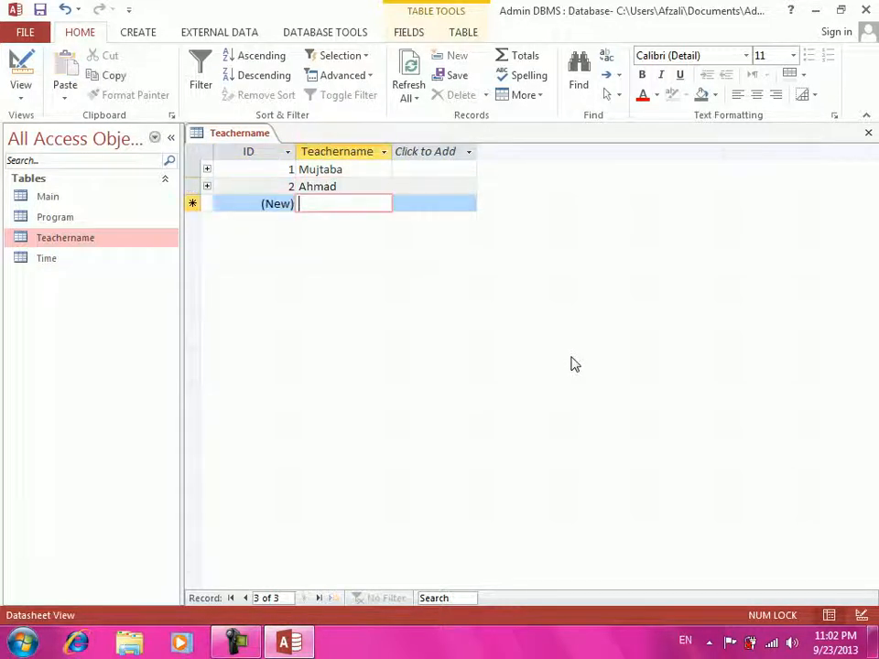
text(Walid)
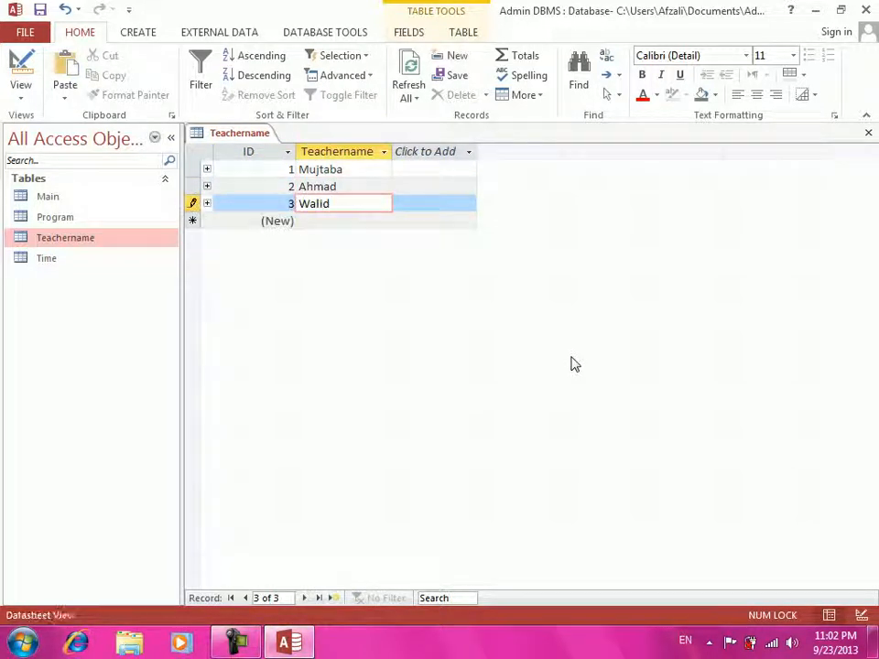
- Close the Teachername table, saving its layout, and select the Time table
key(ctrl+w)
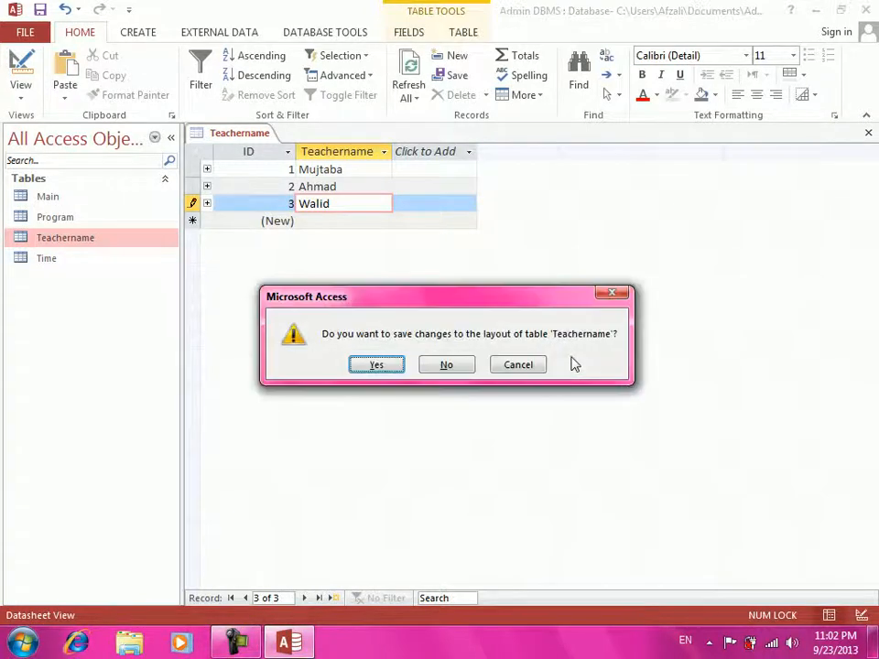
key(Return)
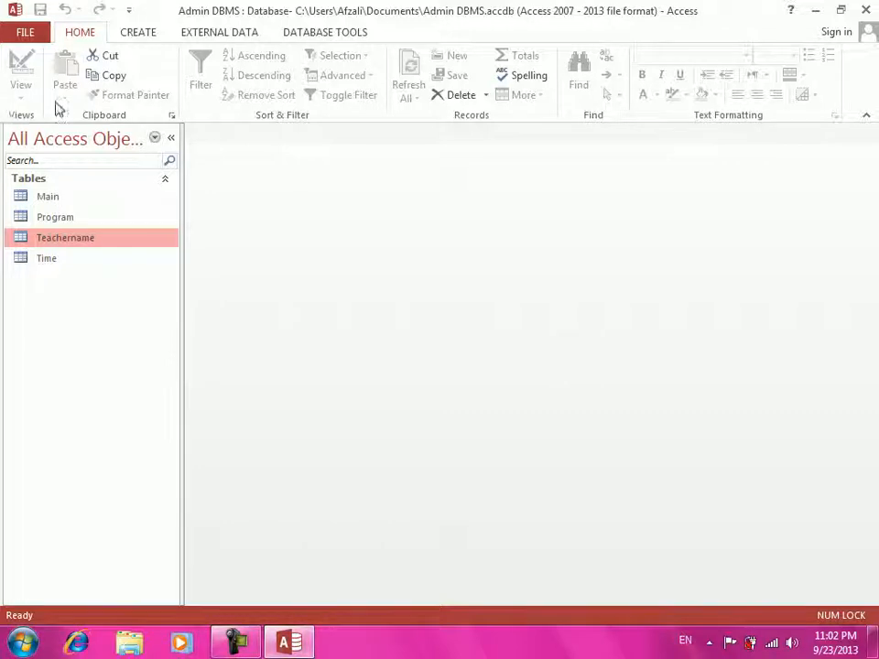
click(61, 264)
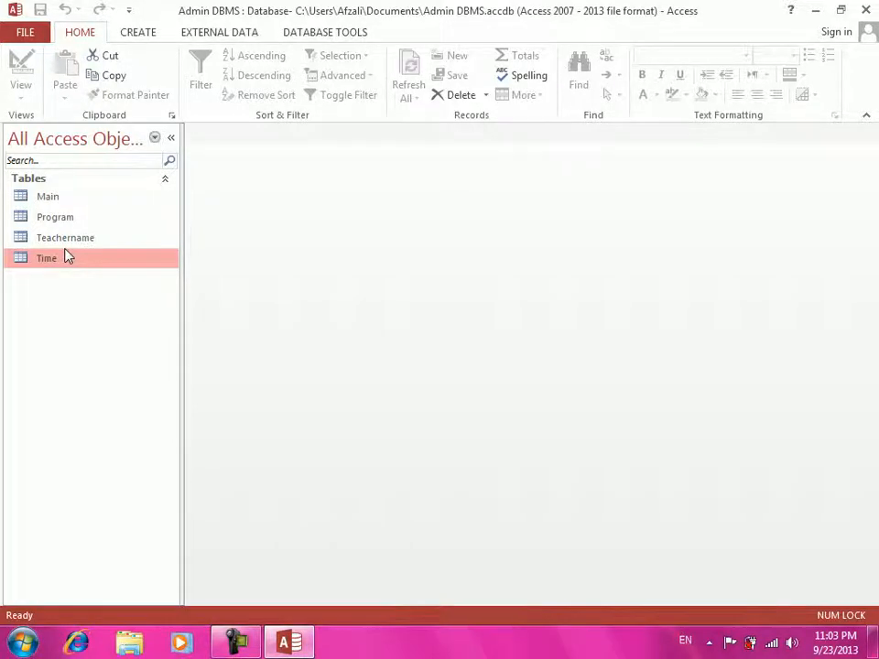
- Open the Time table, enter 11:00:00 AM, 10:00:00 AM and 9:00:00 AM, then close it
right_click(66, 257)
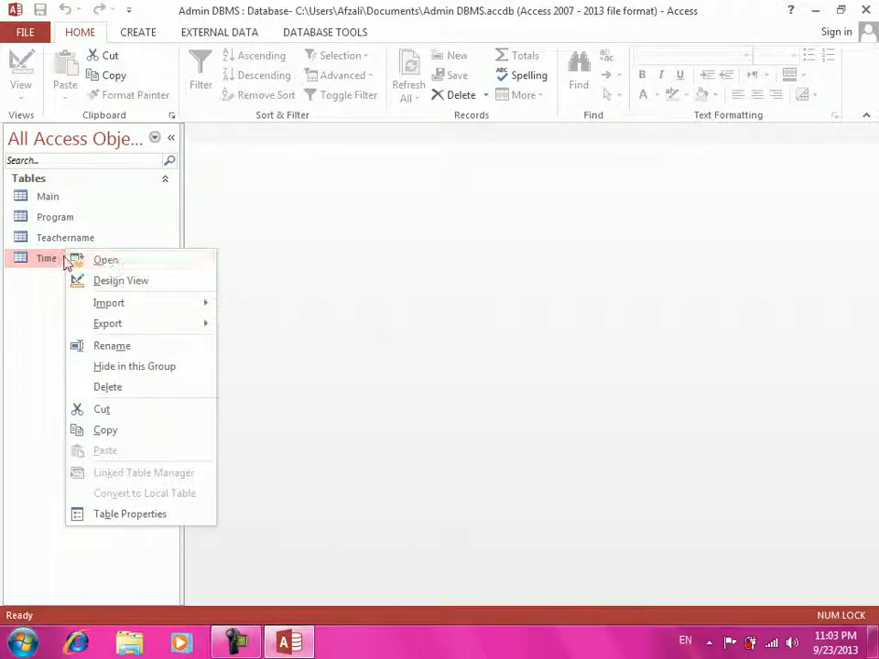
click(98, 259)
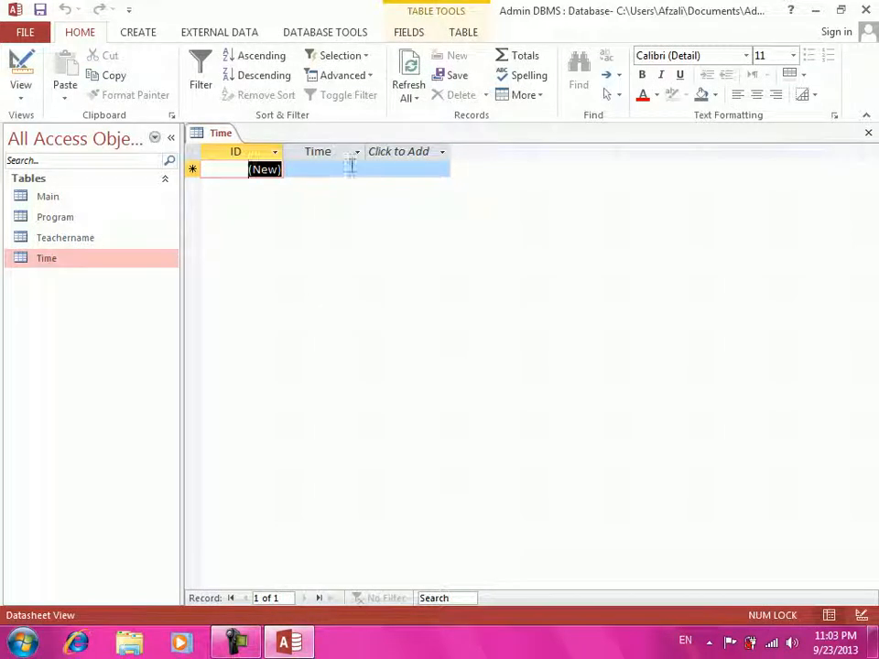
click(351, 169)
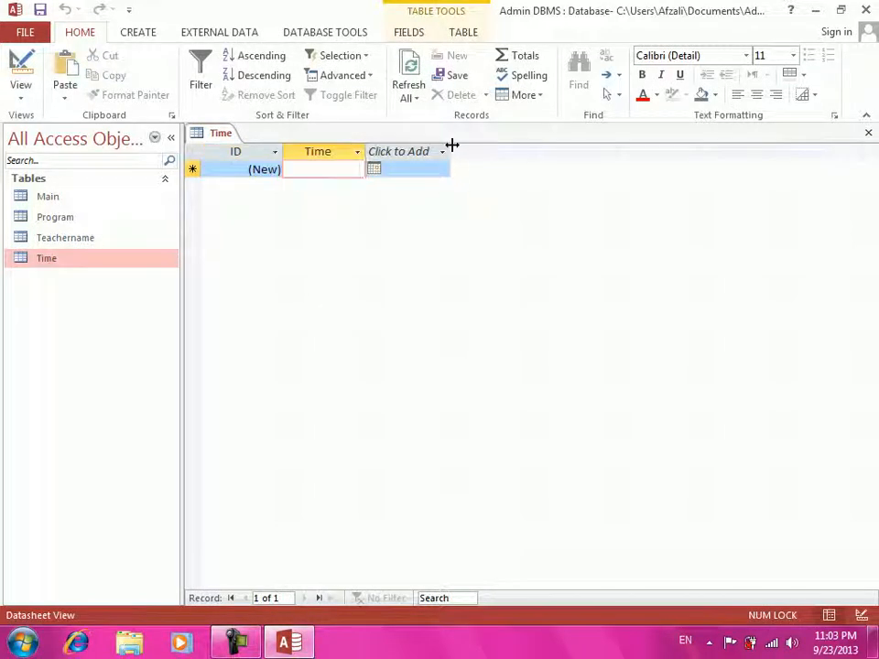
text(11:)
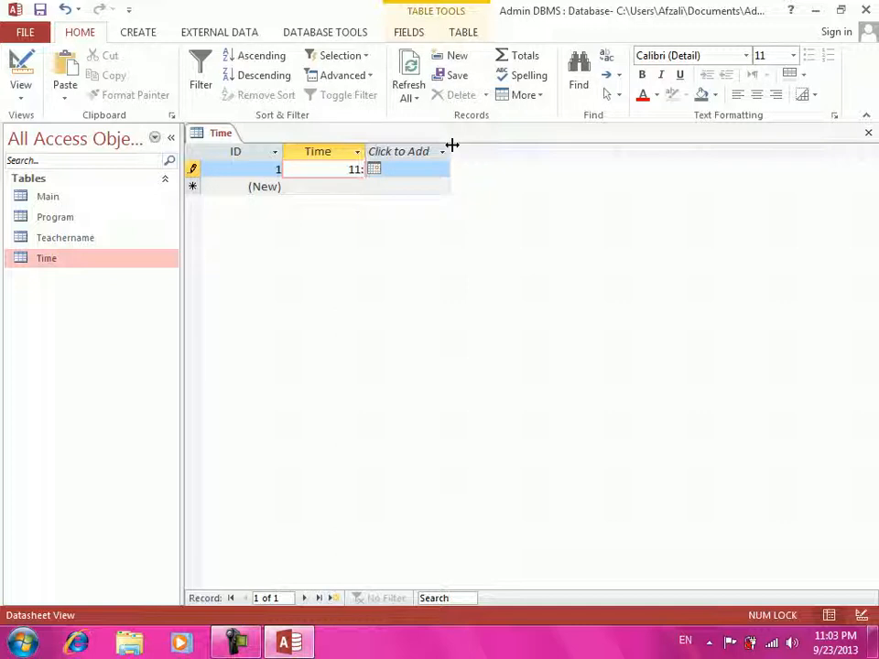
text(00:00 AM)
key(Tab)
key(Tab)
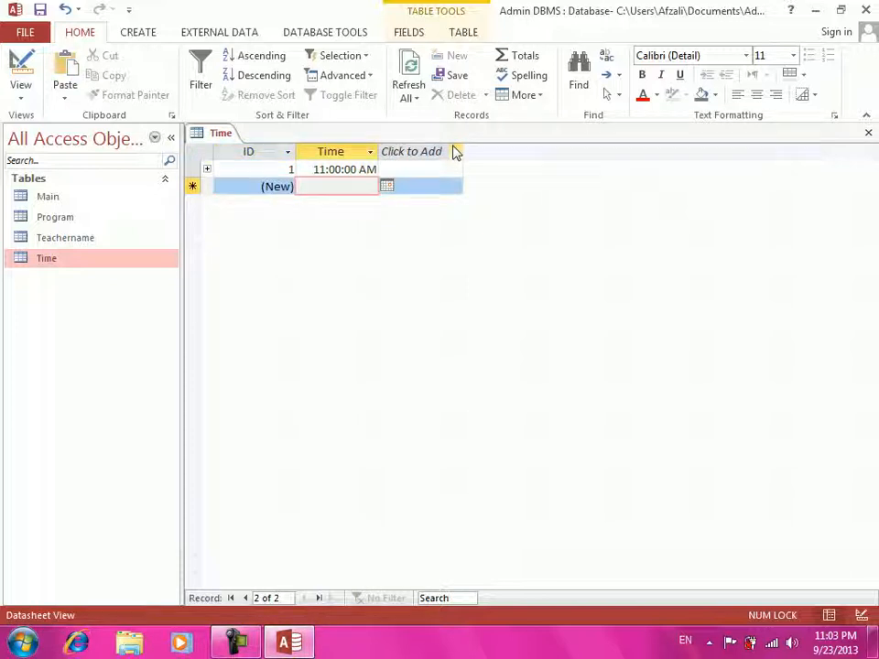
text(10)
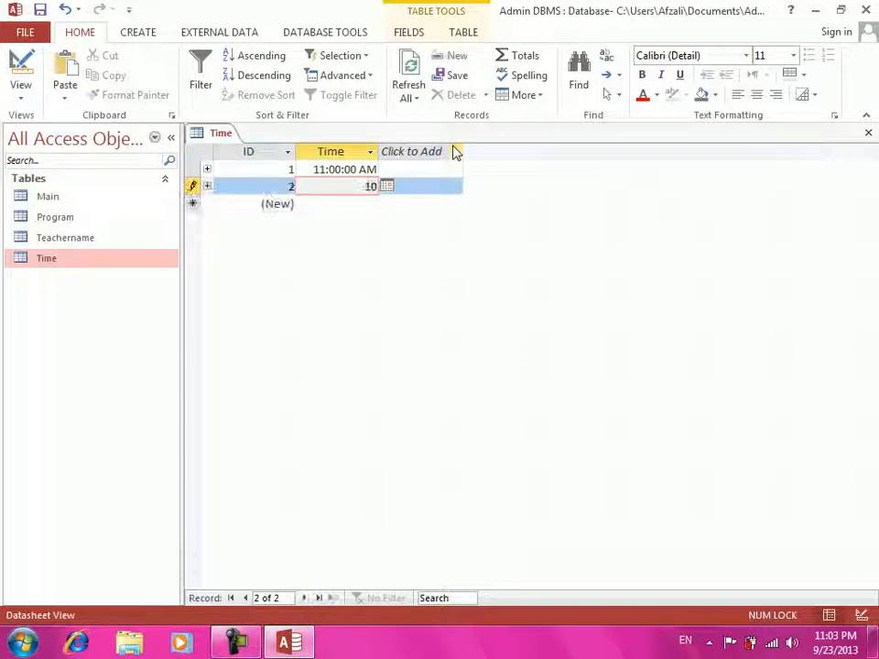
text(:00:00)
key(Tab)
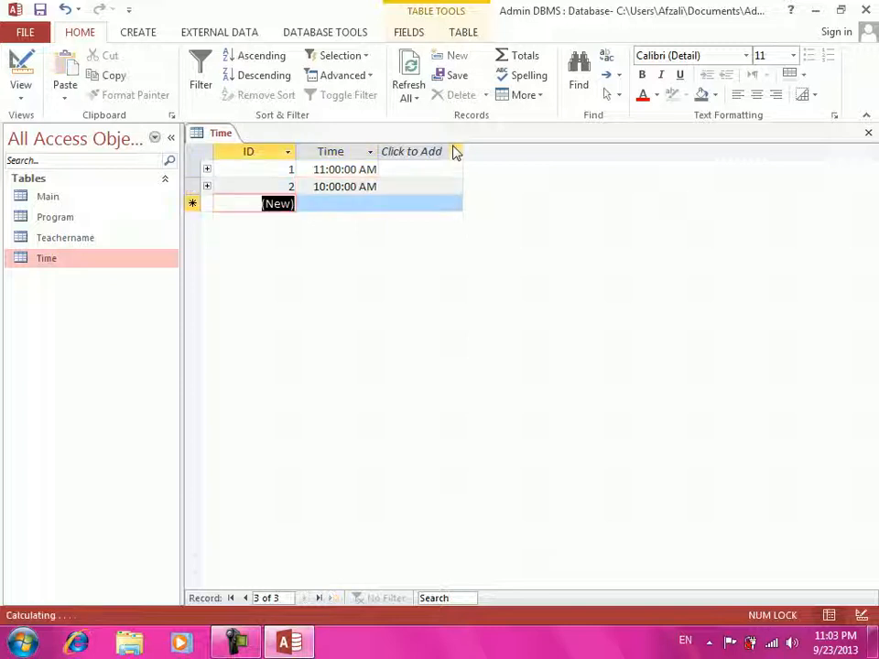
key(Tab)
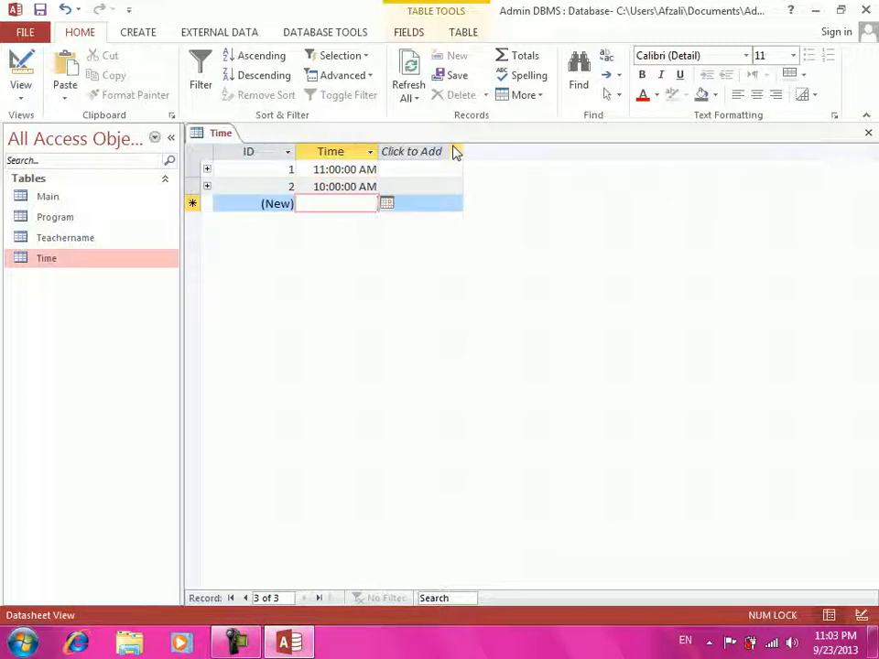
text(9)
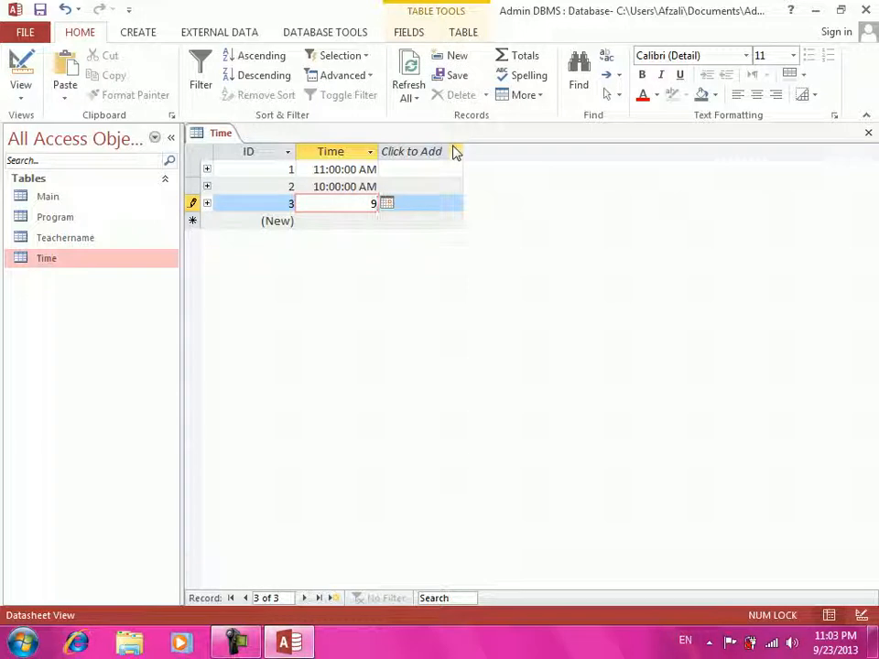
text(:00:00)
key(Return)
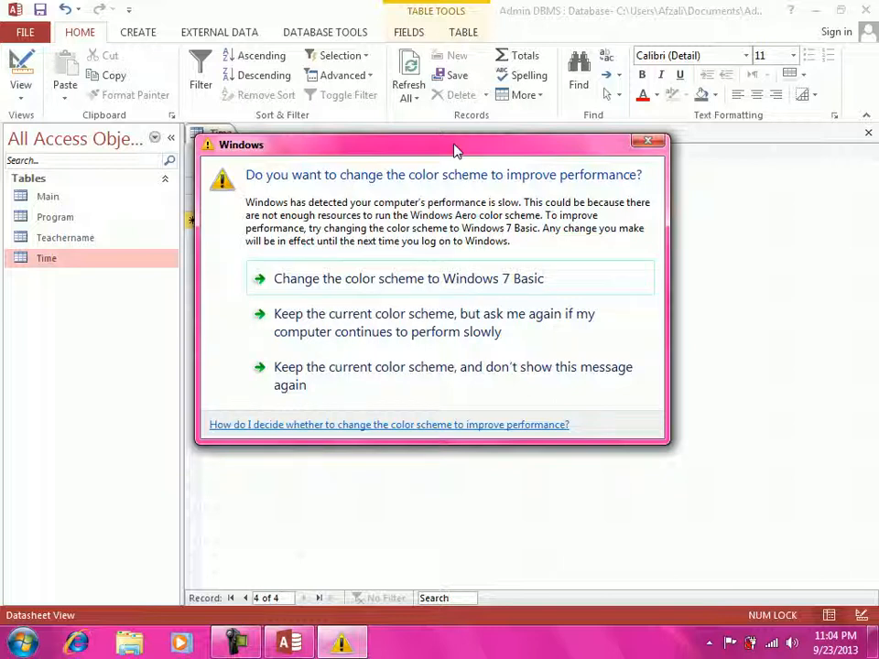
click(490, 376)
key(ctrl+w)
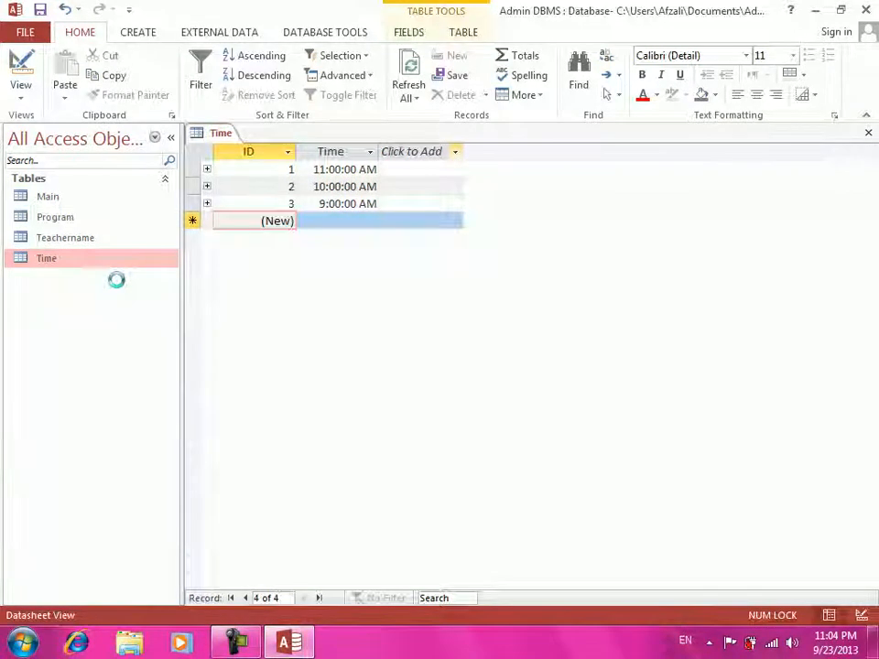
- Open the Main table and widen the Studentname, Studentfees, Teachername and Time columns
double_click(99, 197)
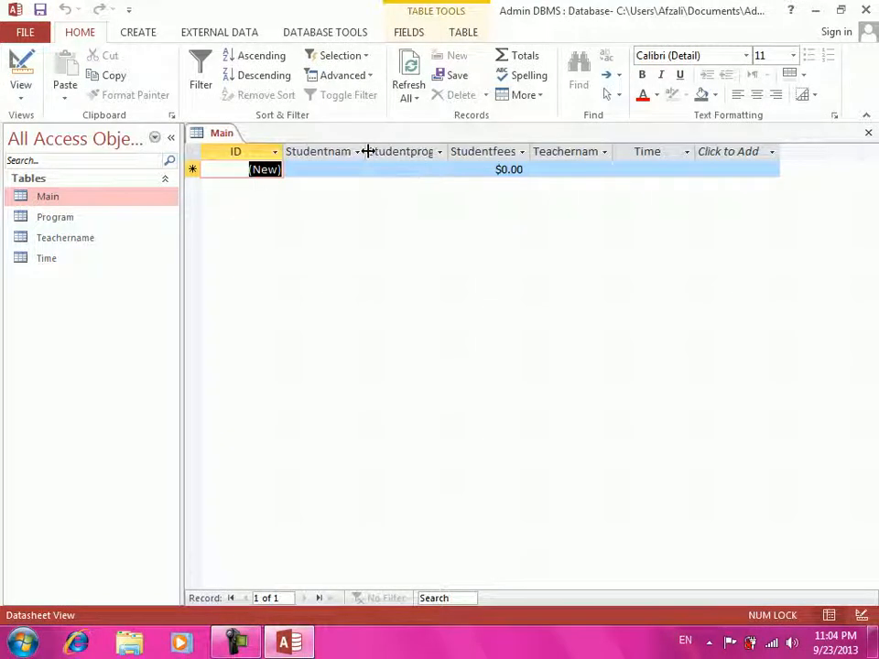
key(Tab)
drag(366, 150, 377, 150)
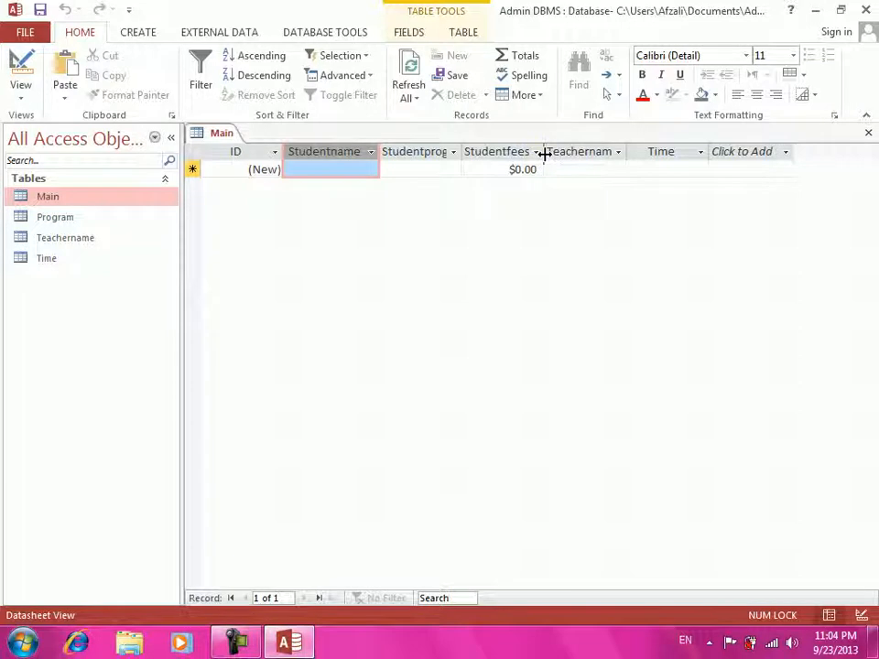
drag(543, 152, 549, 154)
drag(632, 151, 646, 152)
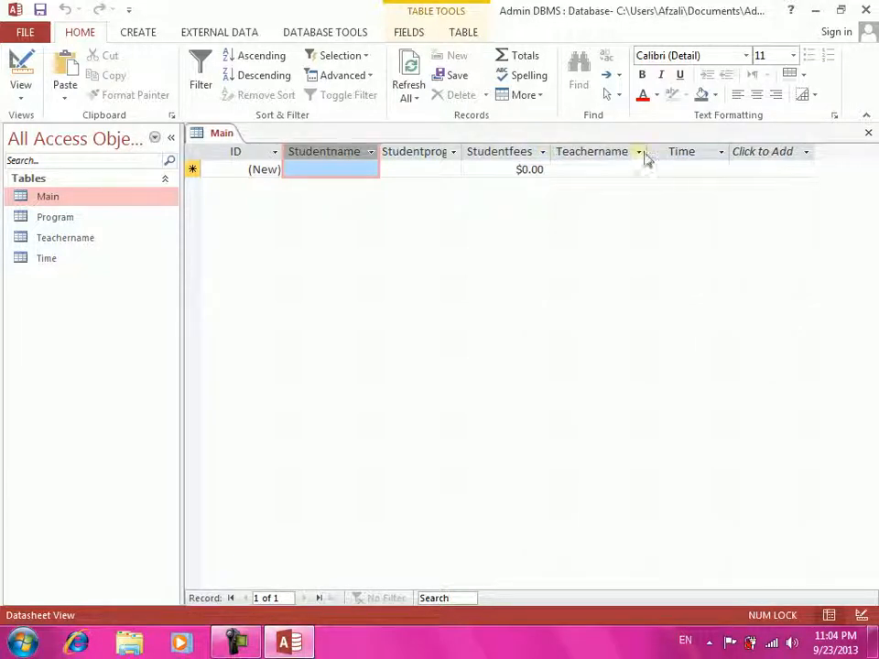
double_click(730, 146)
- Add the first student record: a student name, DIT, $100.00, a teacher name, 11:00:00 AM
click(332, 172)
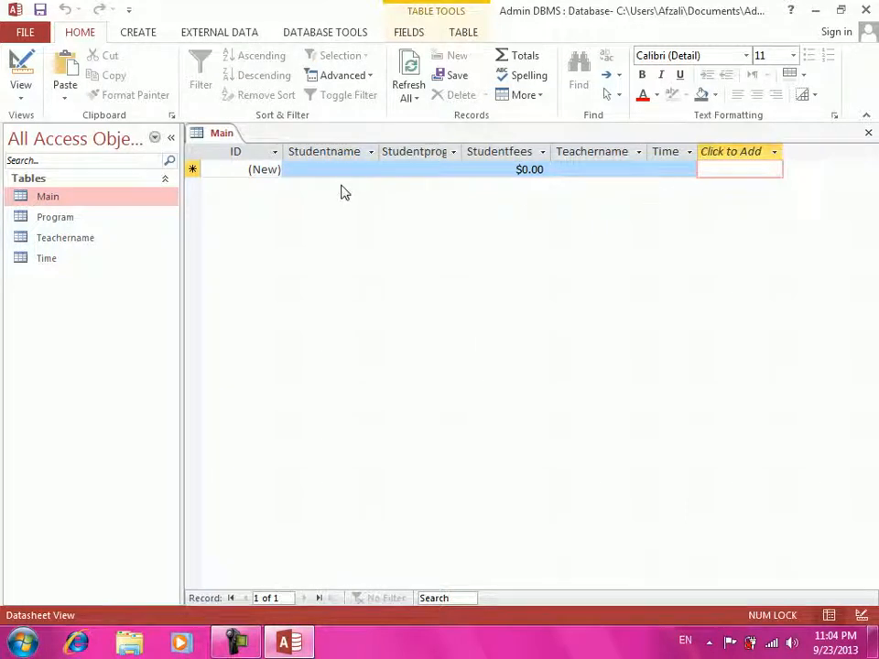
click(327, 173)
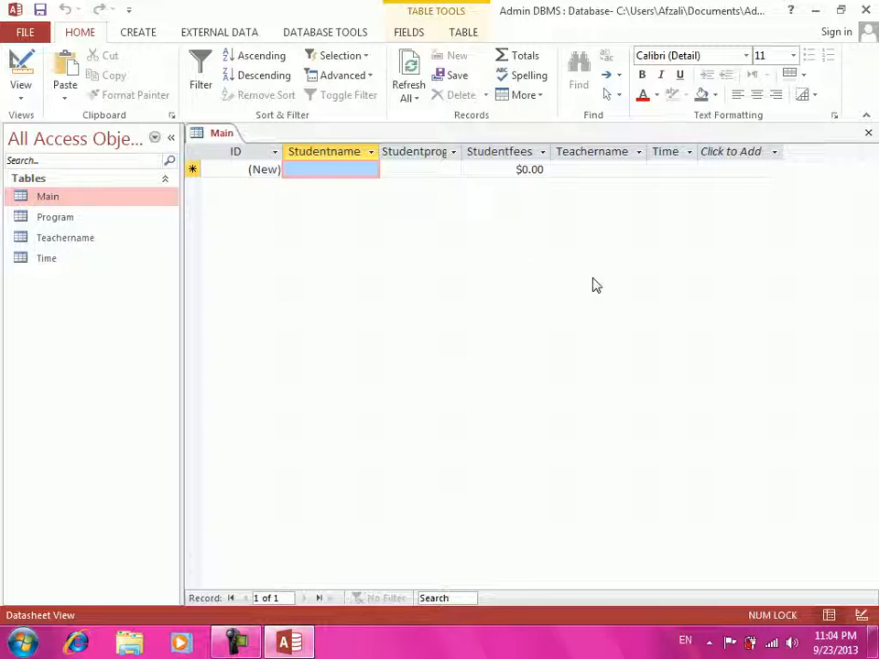
text(karim)
key(Tab)
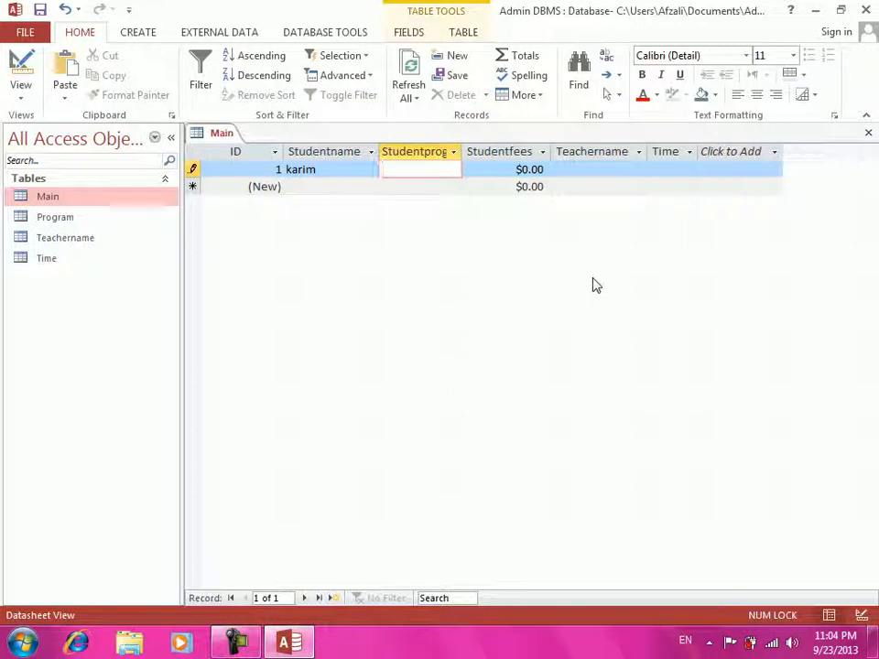
double_click(470, 151)
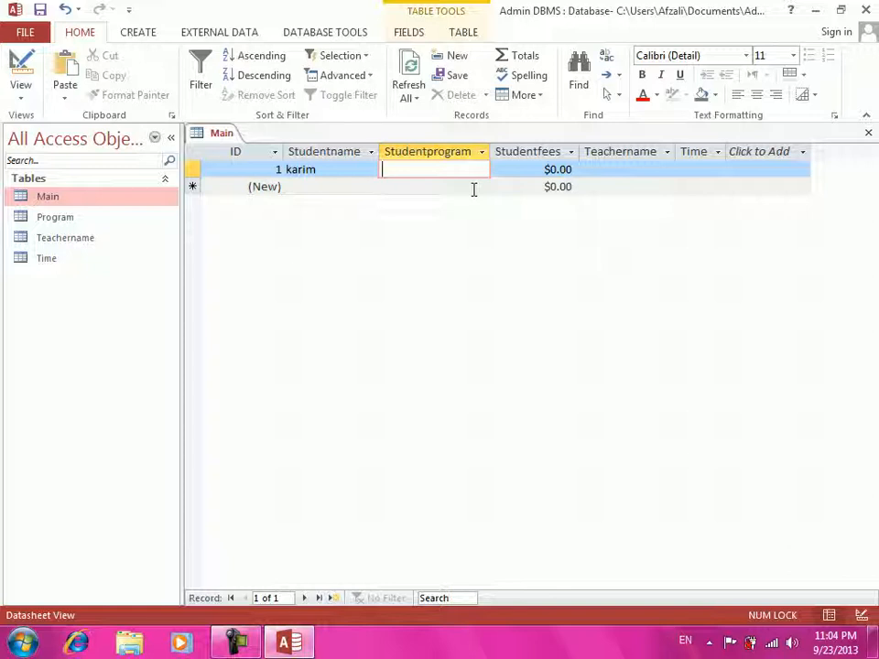
text(DIT)
key(Tab)
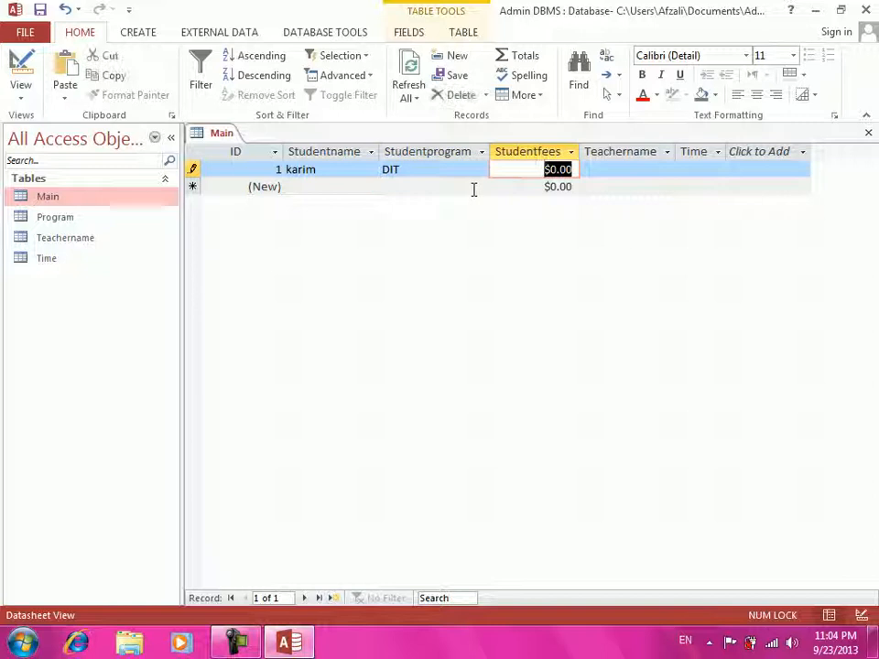
text(100)
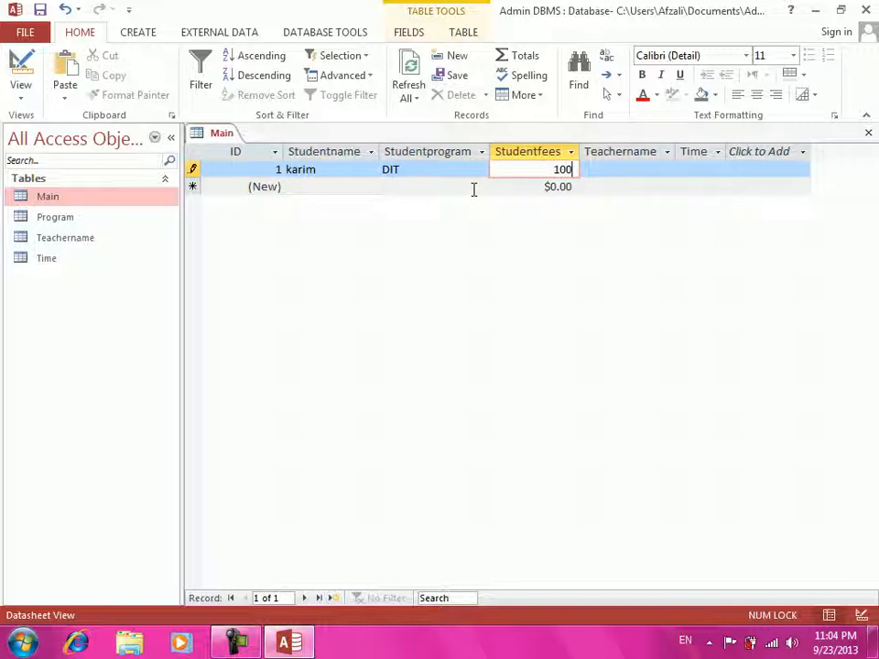
key(Tab)
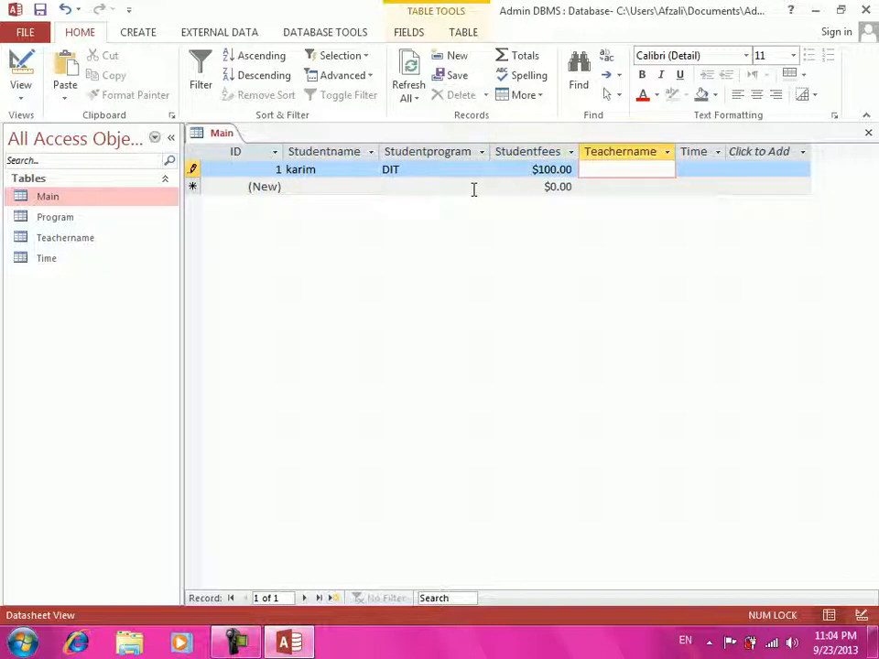
text(Ahmad)
key(Tab)
text(11:00)
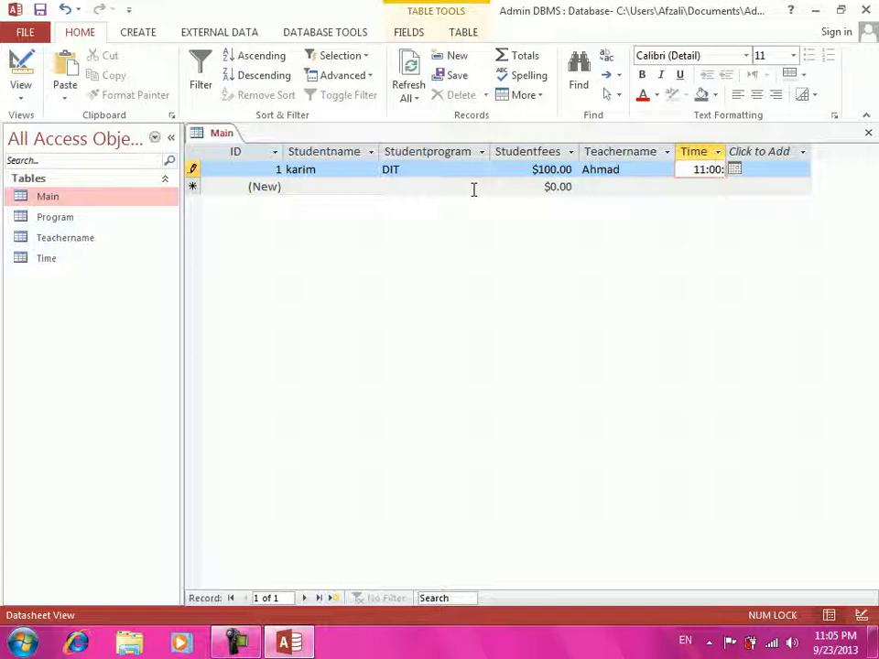
text(:00)
key(Return)
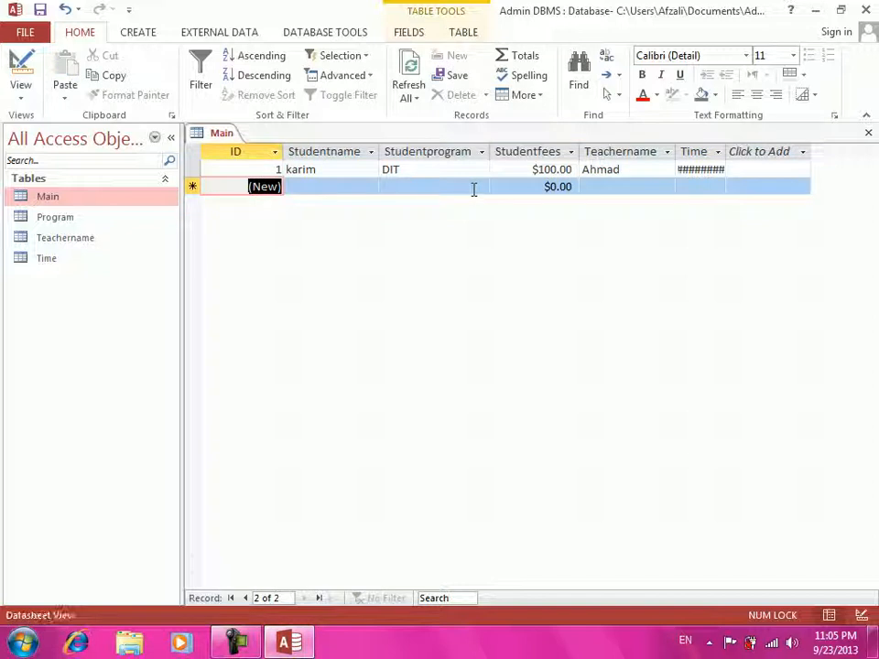
double_click(725, 151)
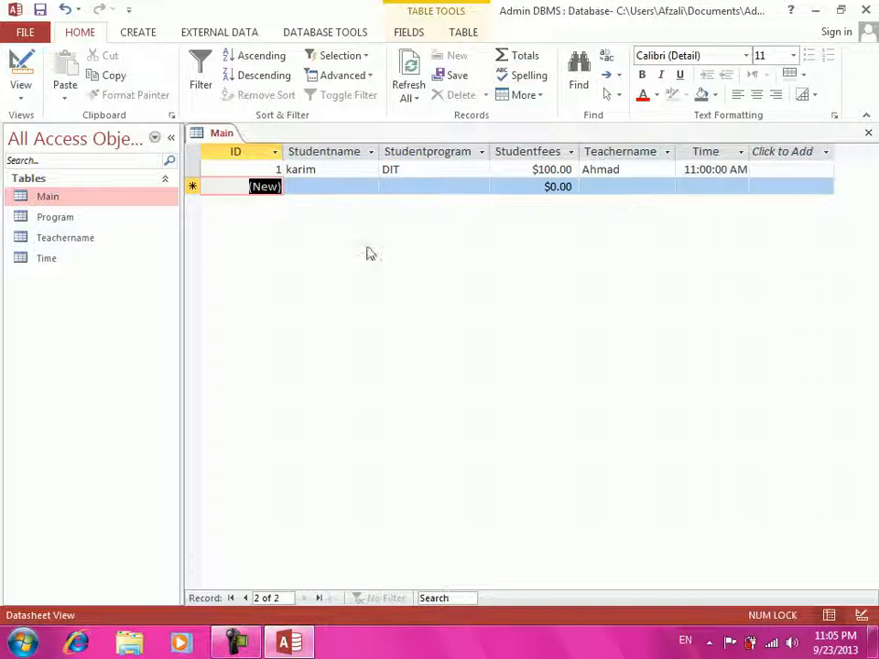
- Add record 2: a student in DIT with $200.00 fees, a teacher name, 11:00:00 AM
click(340, 188)
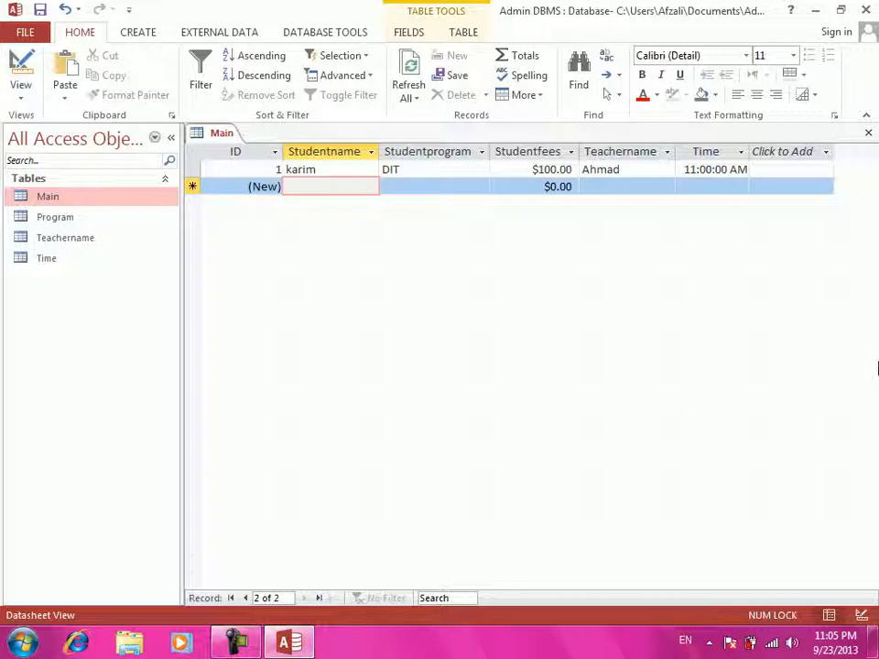
text(samim)
key(Tab)
text(DIT)
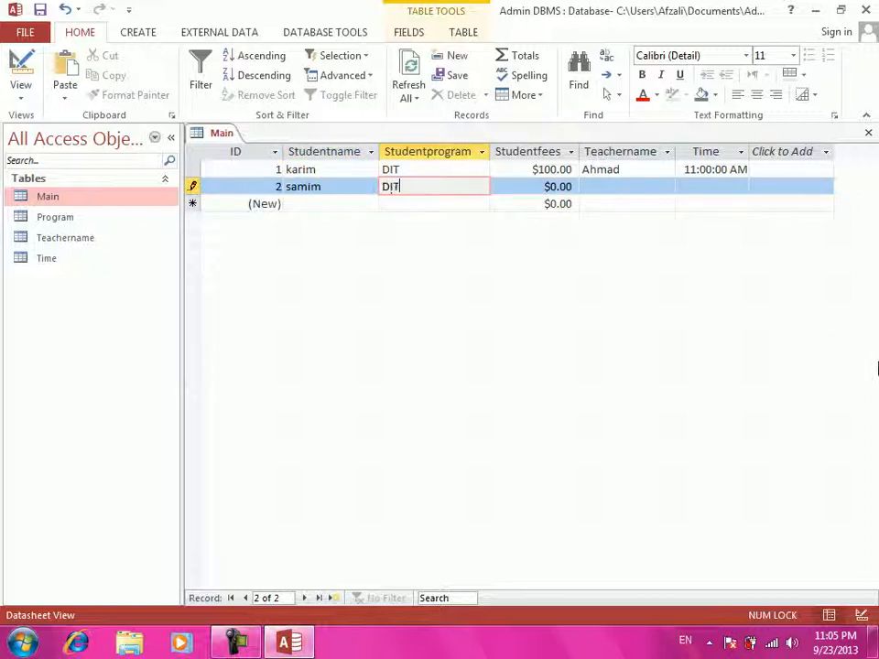
key(Tab)
text(200)
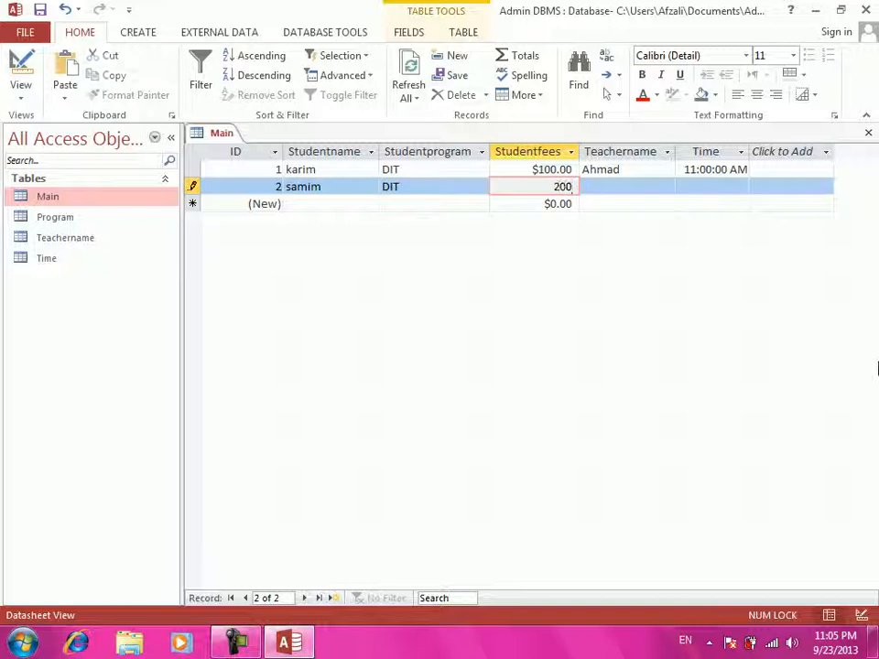
key(Tab)
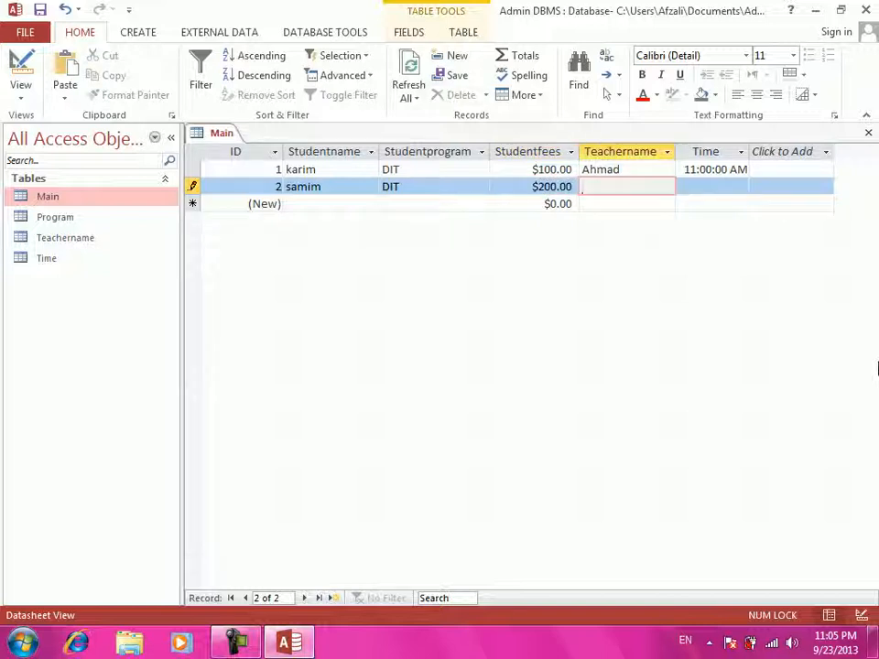
text(Ahmad)
key(Tab)
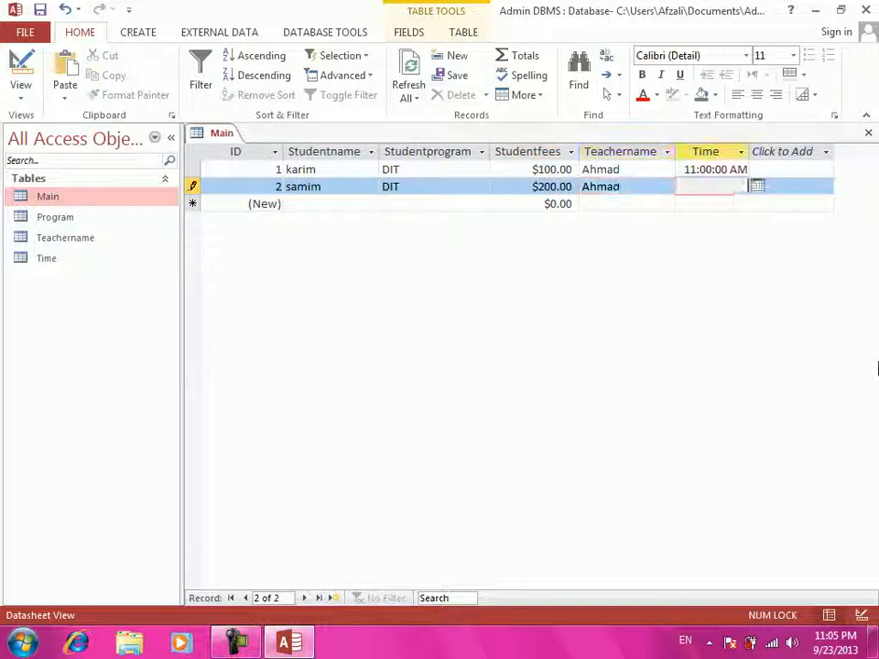
text(11)
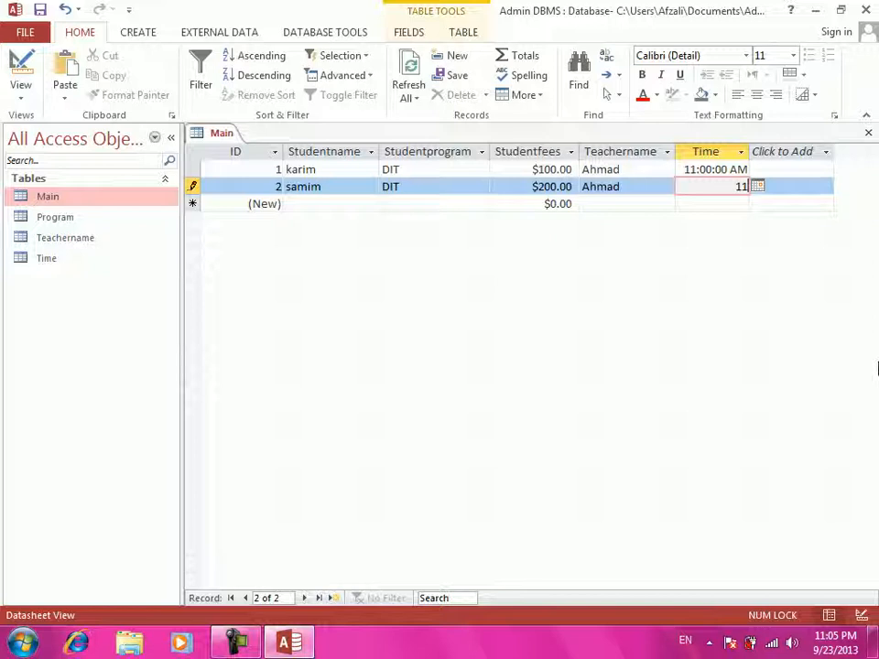
text(:00:00)
key(Tab)
key(Tab)
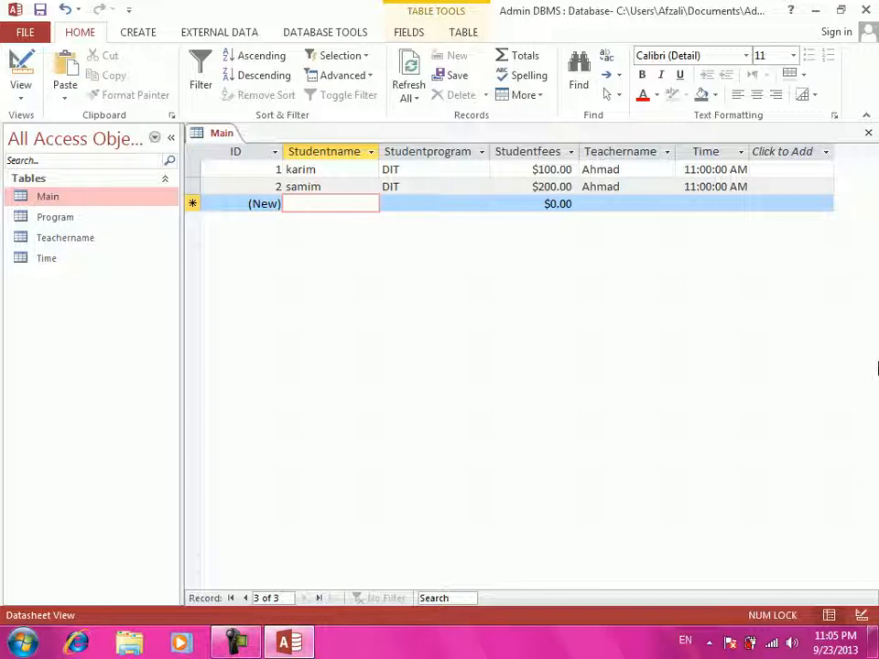
- Add record 3: a CCNA student with $400.00 fees, a teacher name, 9:00:00 AM
text(Faheem)
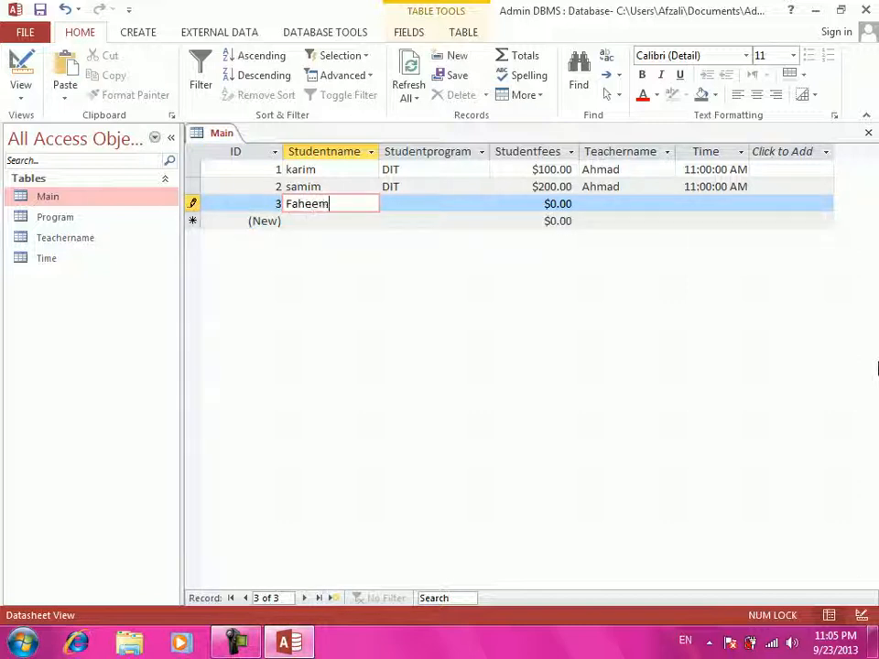
key(Tab)
text(CCNA)
key(Tab)
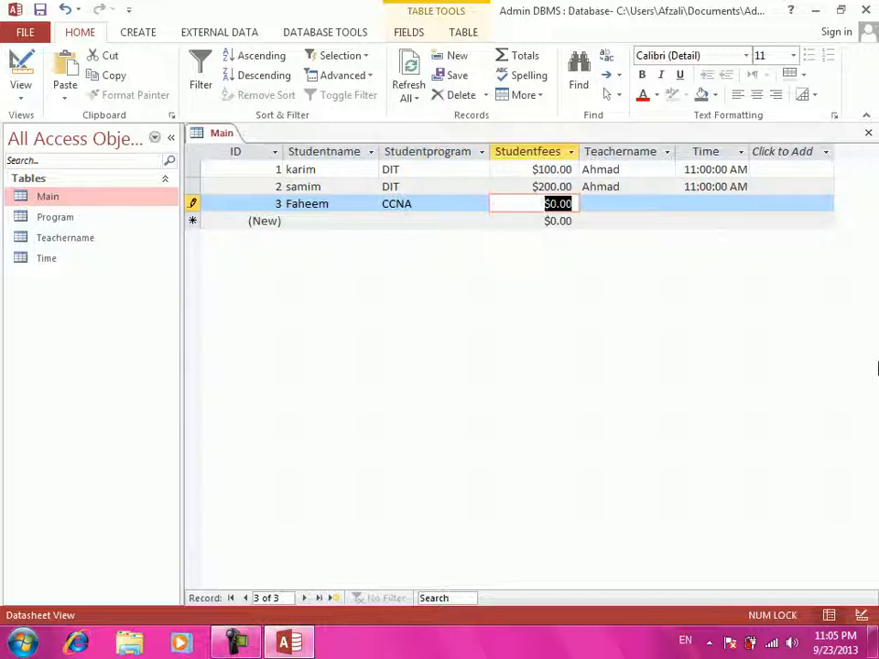
text(400)
key(Tab)
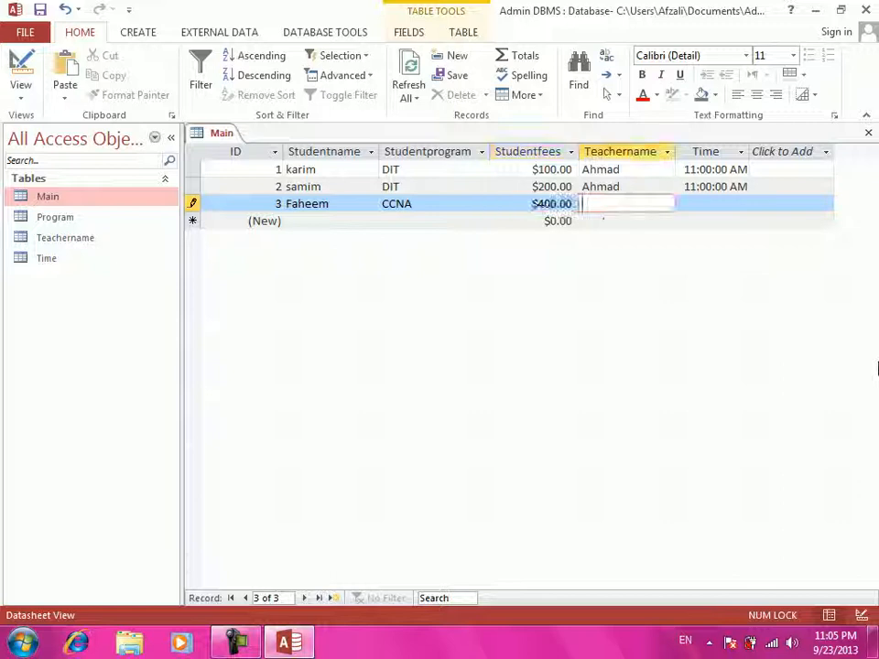
text(Mujtaba)
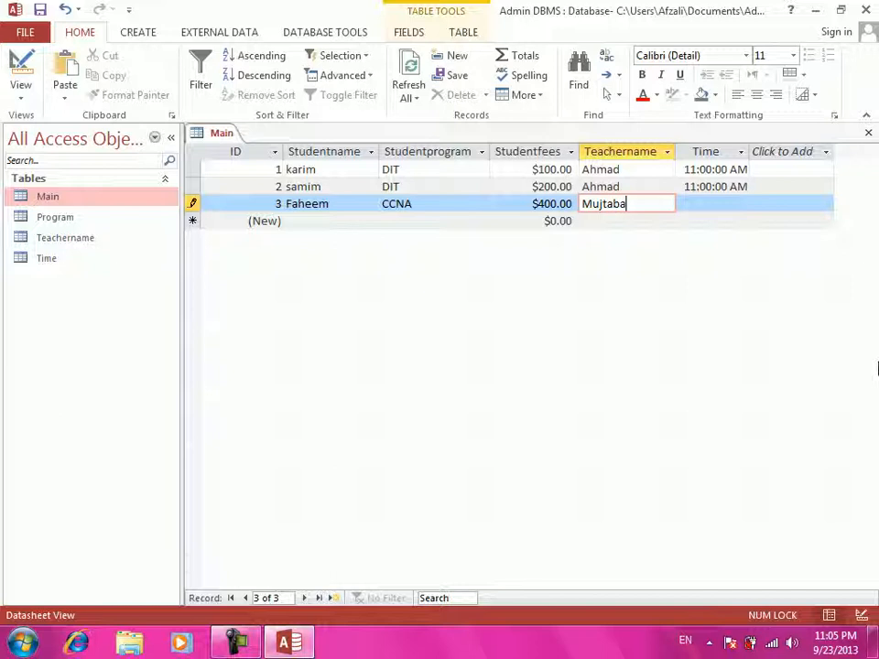
key(Tab)
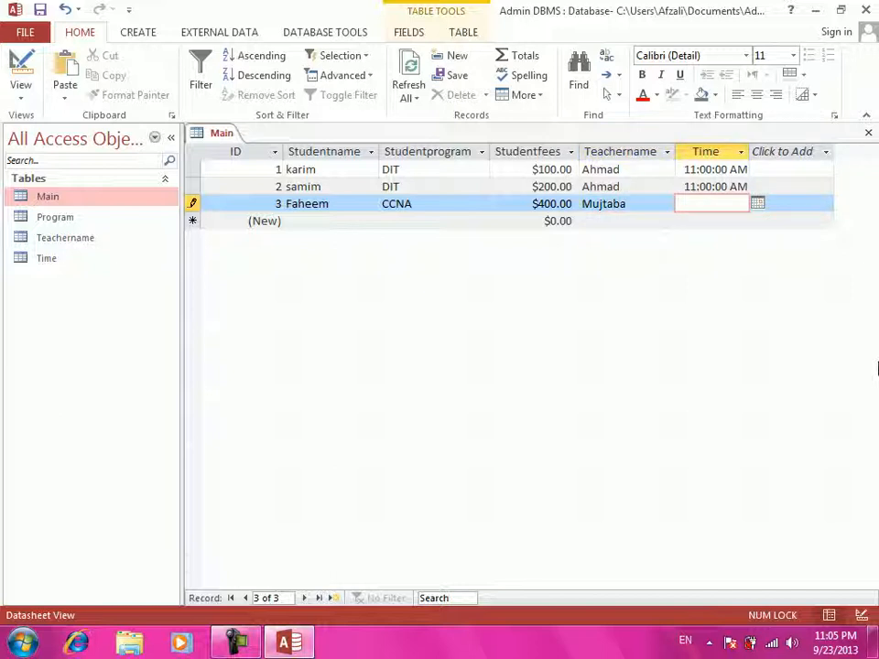
text(9:000)
key(BackSpace)
text(:00)
key(Return)
key(Return)
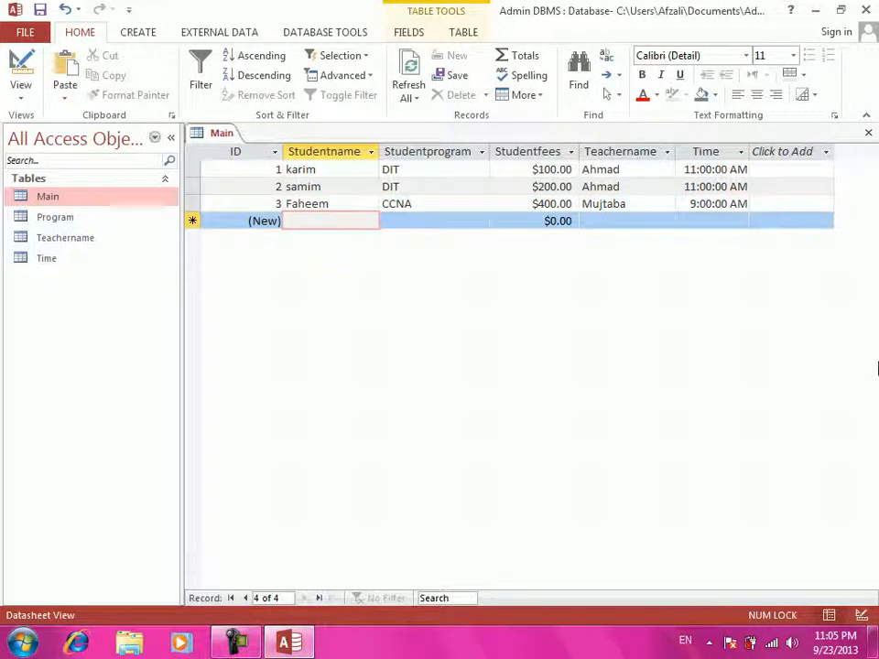
- Add record 4: a CCNA student with $500.00 fees, a teacher name, 9:00:00 AM
text(Quse)
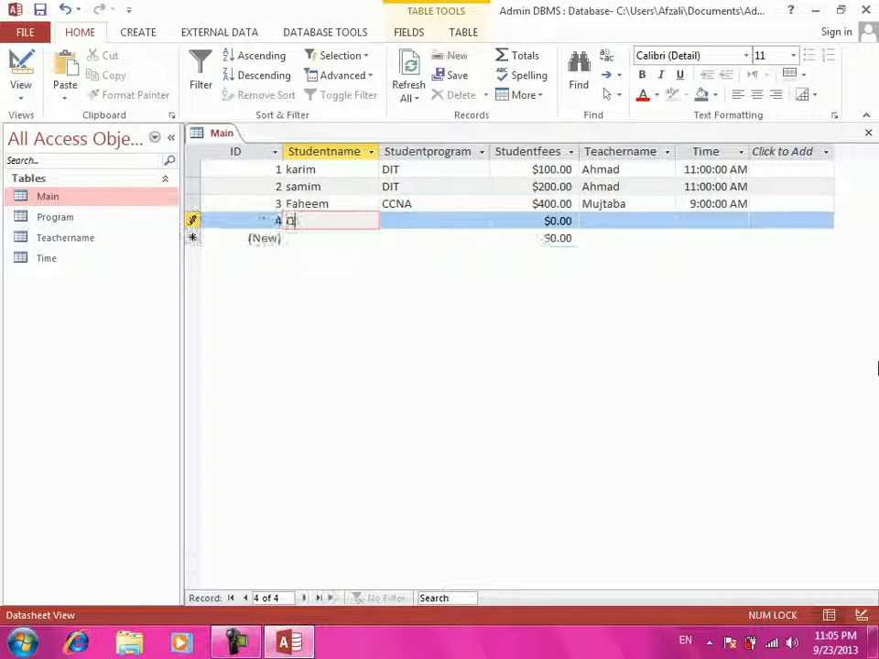
key(BackSpace)
key(BackSpace)
key(BackSpace)
text(aise)
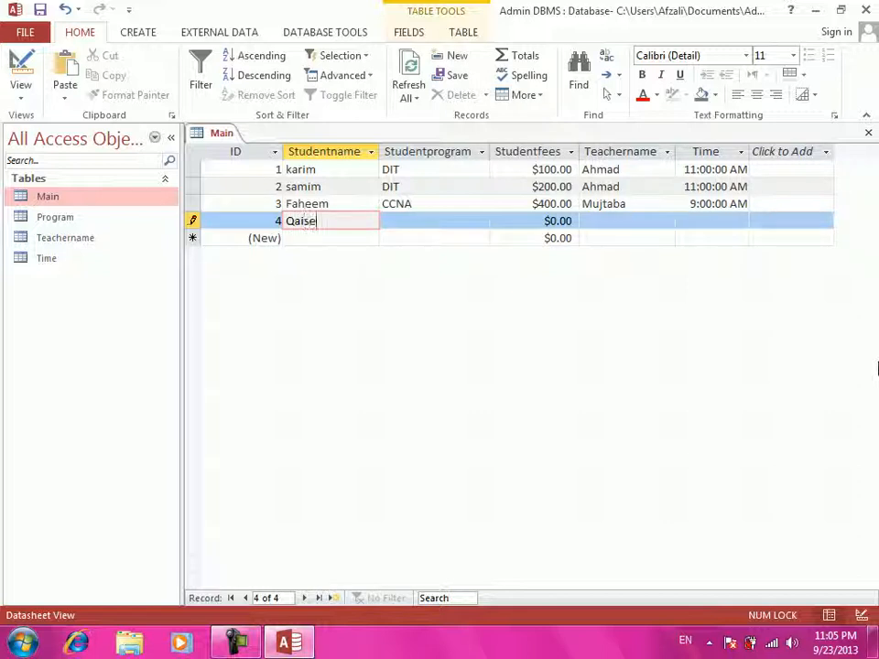
key(Tab)
text(CCNA)
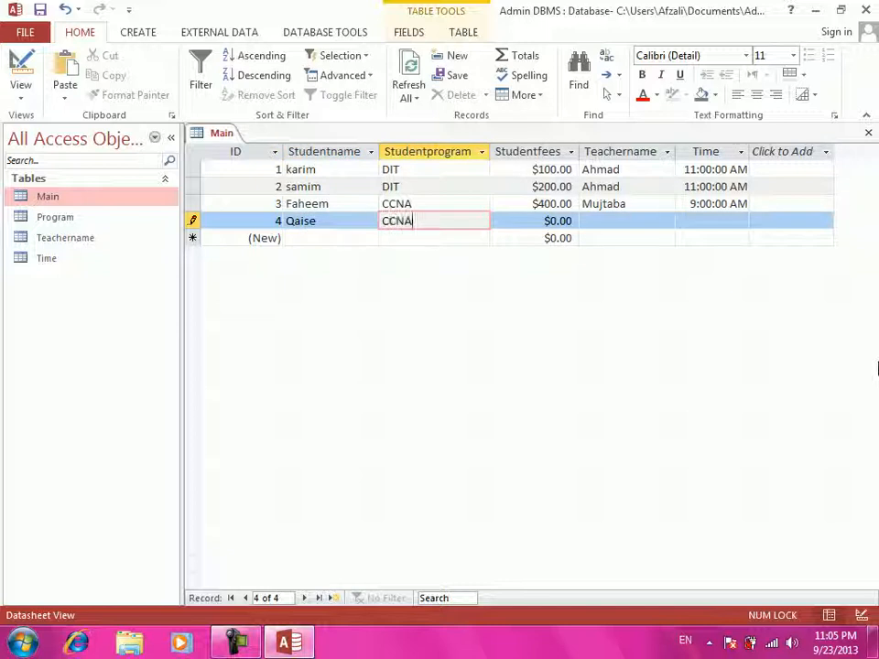
key(Tab)
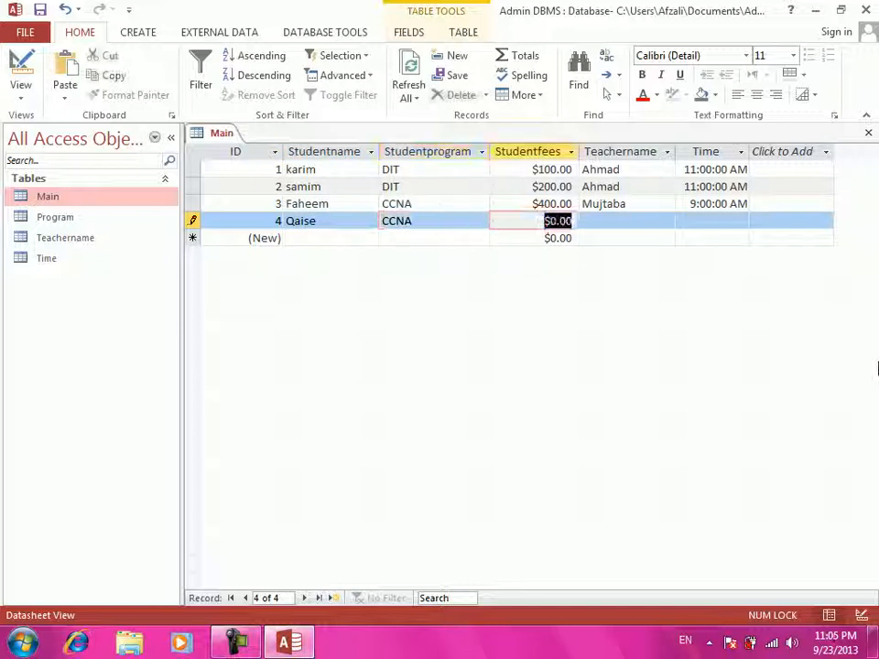
text(500)
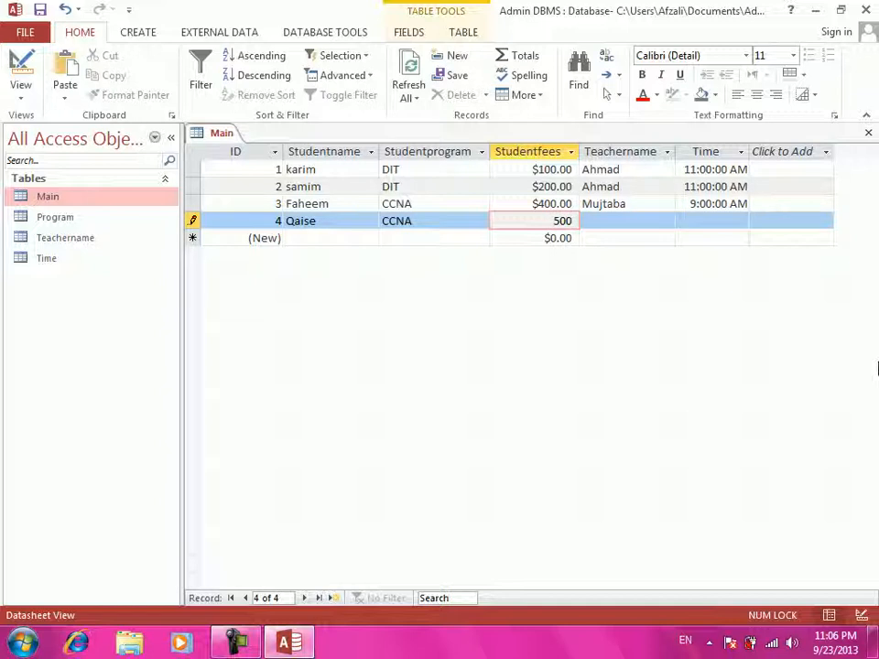
key(Tab)
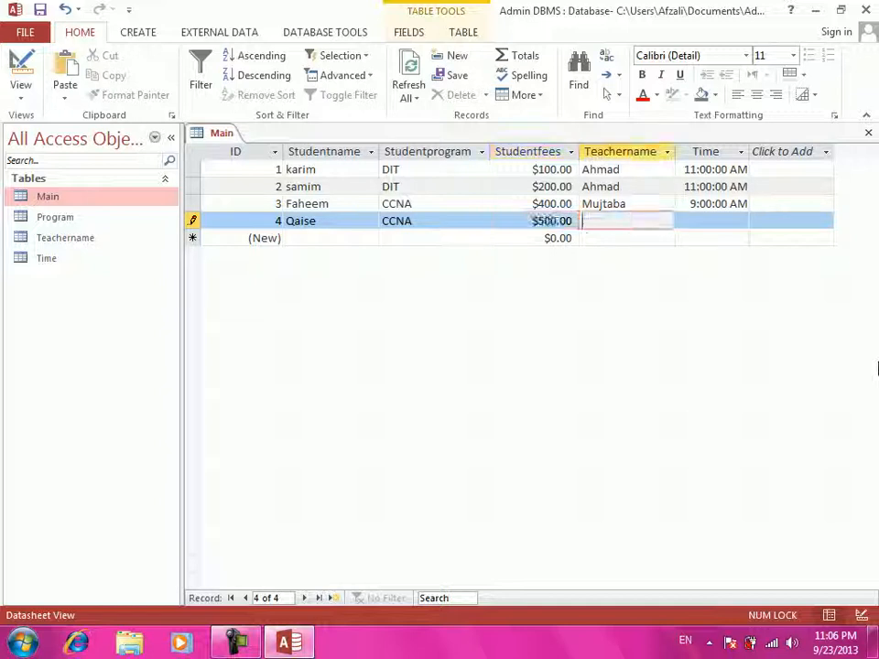
text(Mujtaba)
key(Tab)
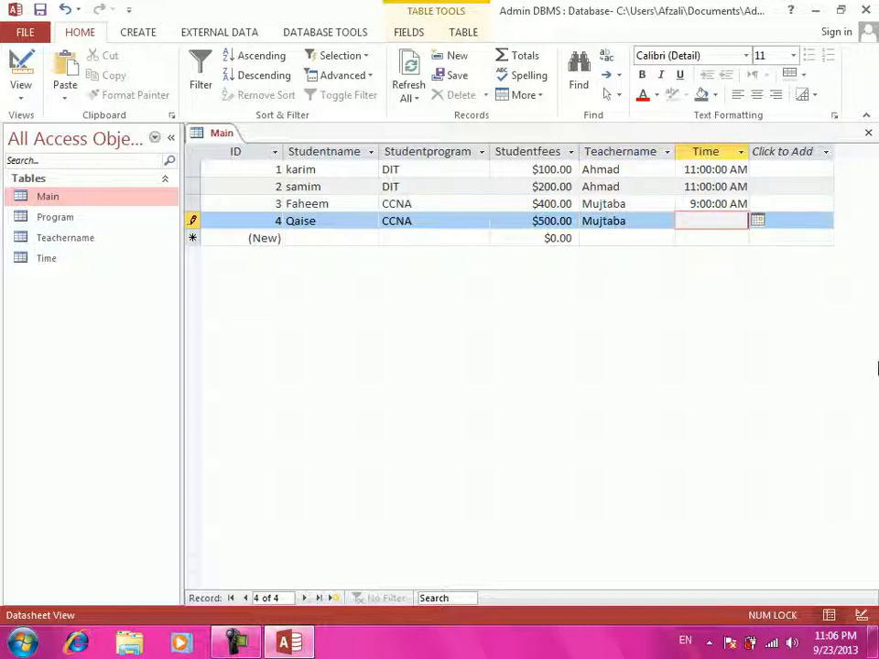
text(9:00:00)
key(Tab)
key(Tab)
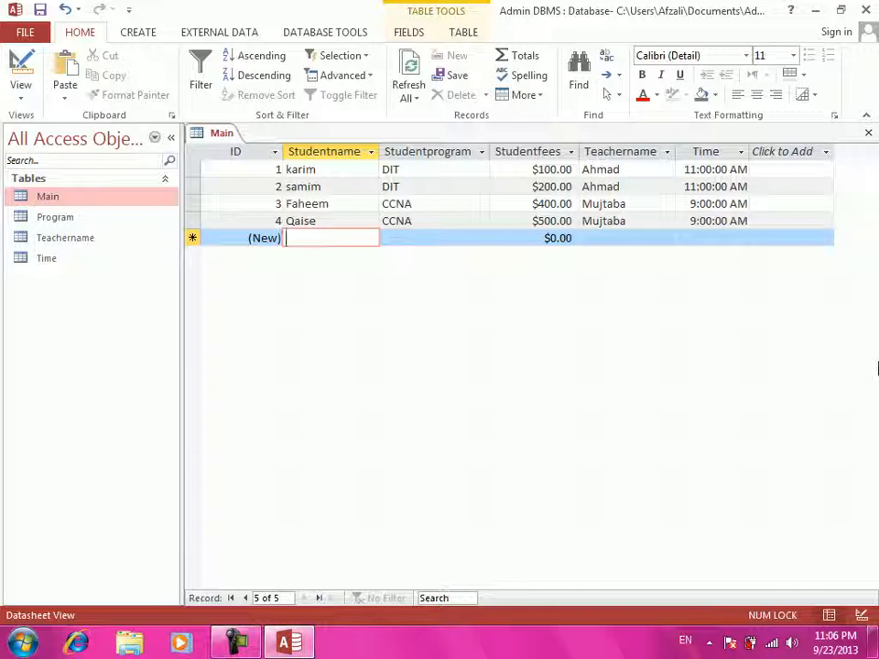
- Add record 5: a DBA student with $200.00 fees, a teacher name, 10:00:00 AM
text(Jamal)
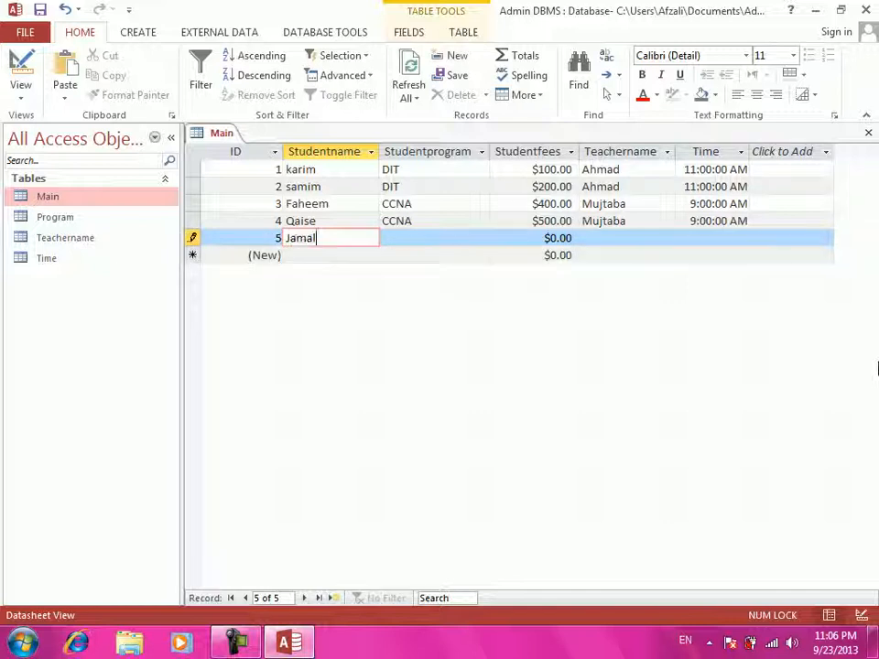
key(Tab)
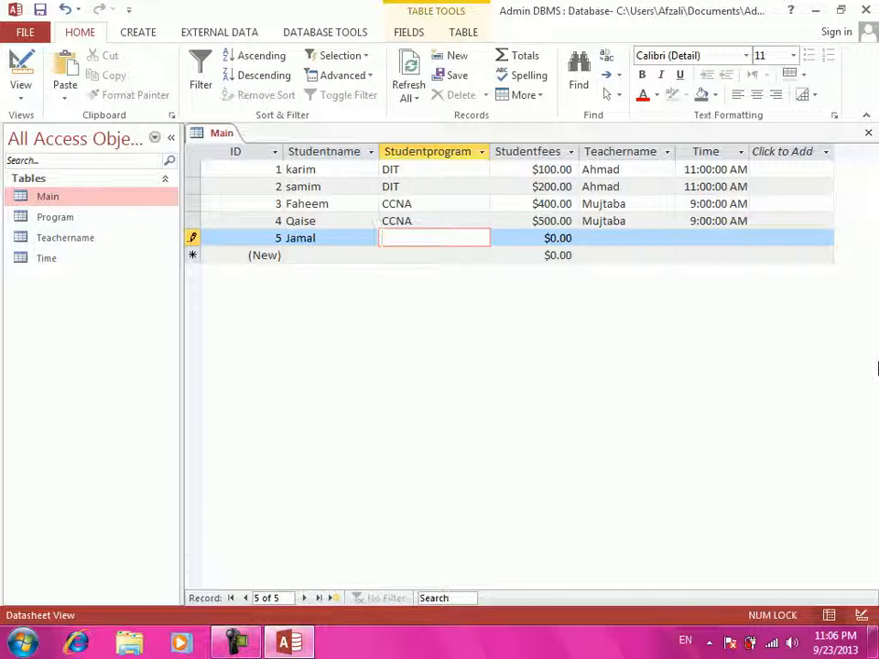
text(DBA)
key(Tab)
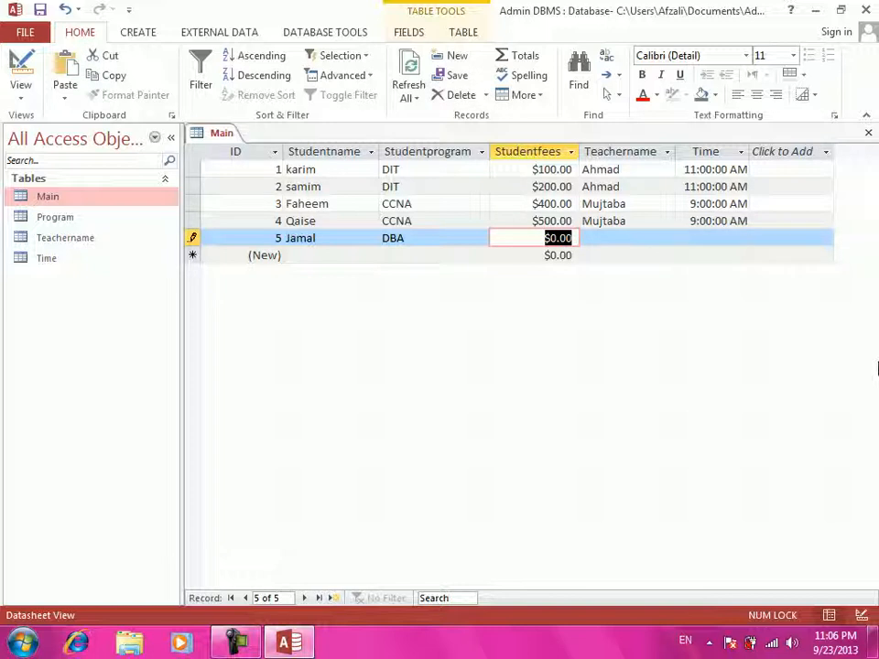
text(200)
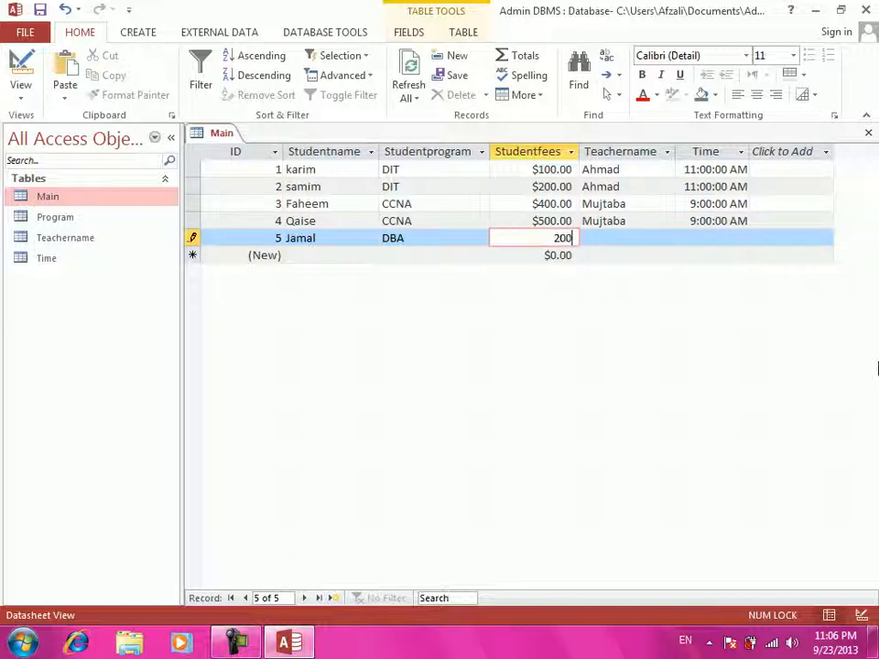
key(Tab)
text(Walid)
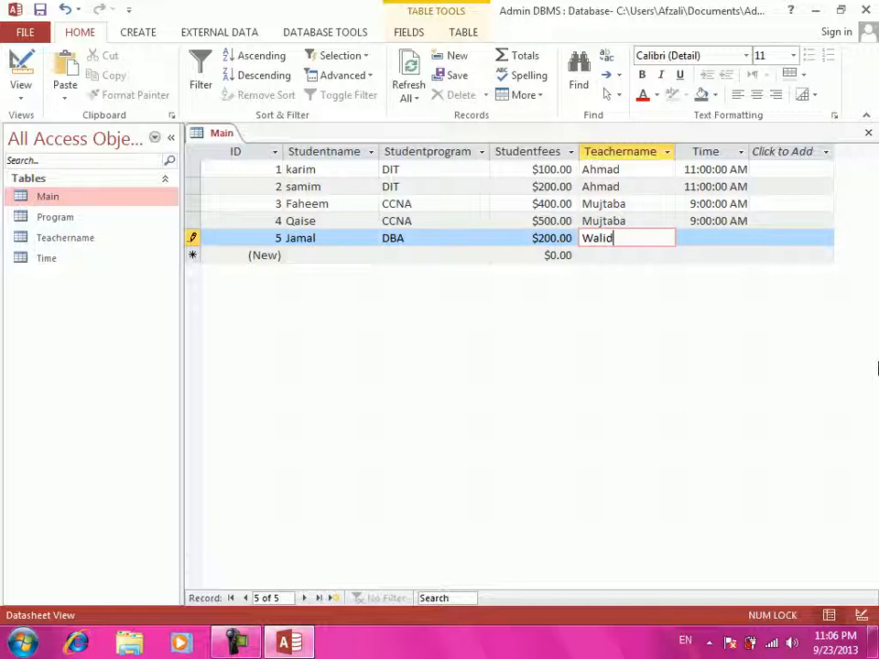
key(Tab)
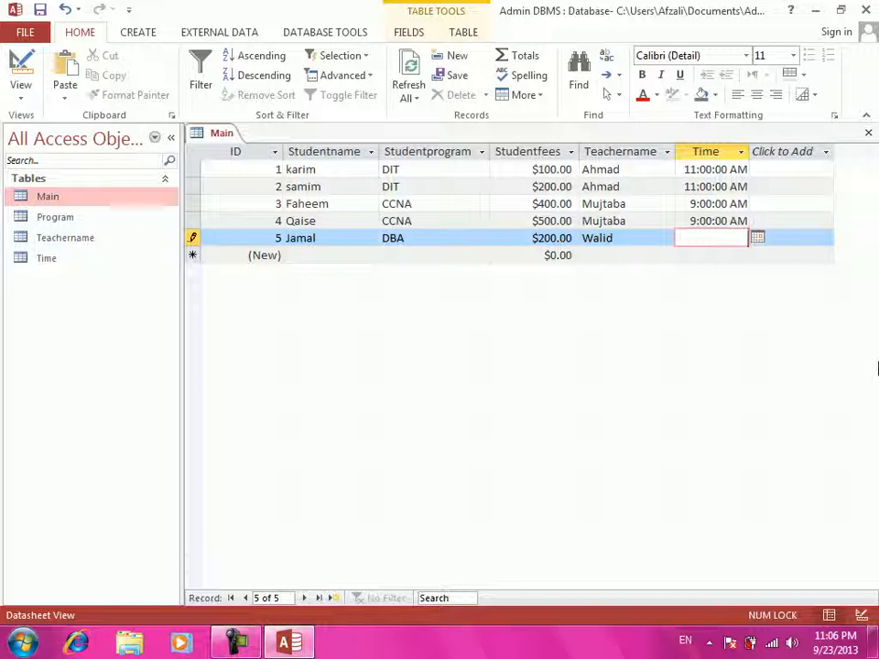
text(10:00:00)
key(Tab)
key(Tab)
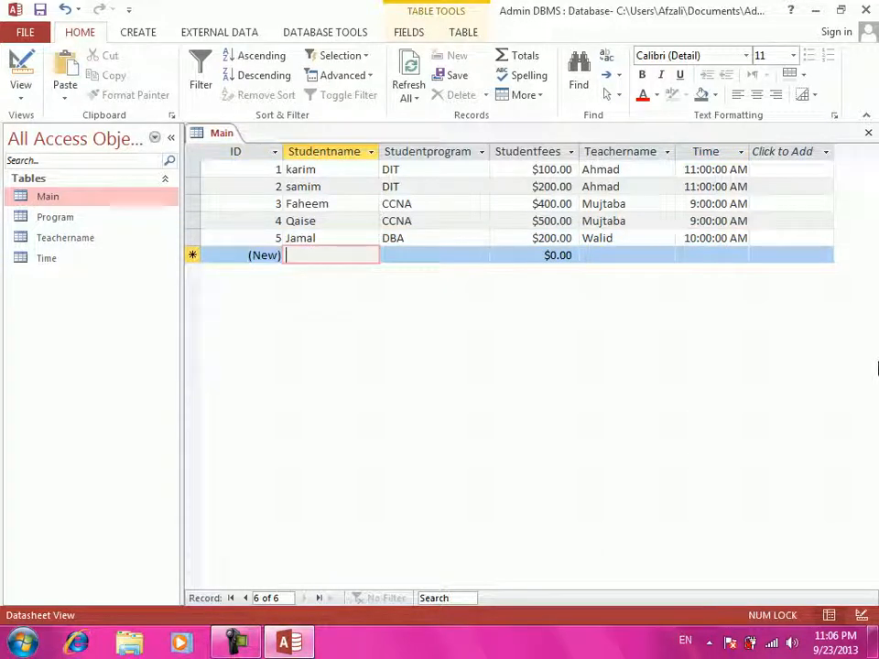
- Add record 6: a DBA student with $800.00 fees, a teacher name, 10:00:00 AM
text(M)
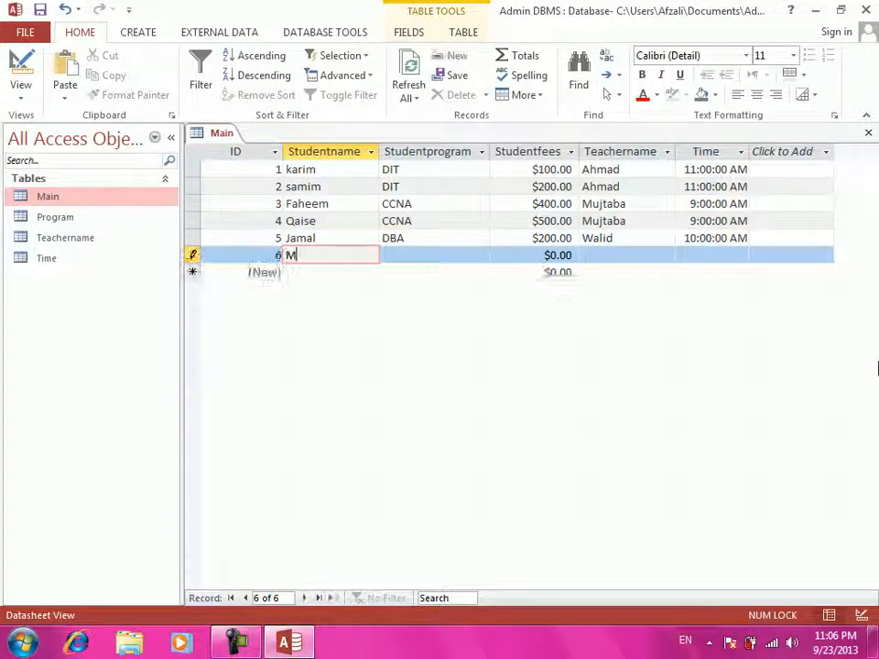
text(odasir)
key(Tab)
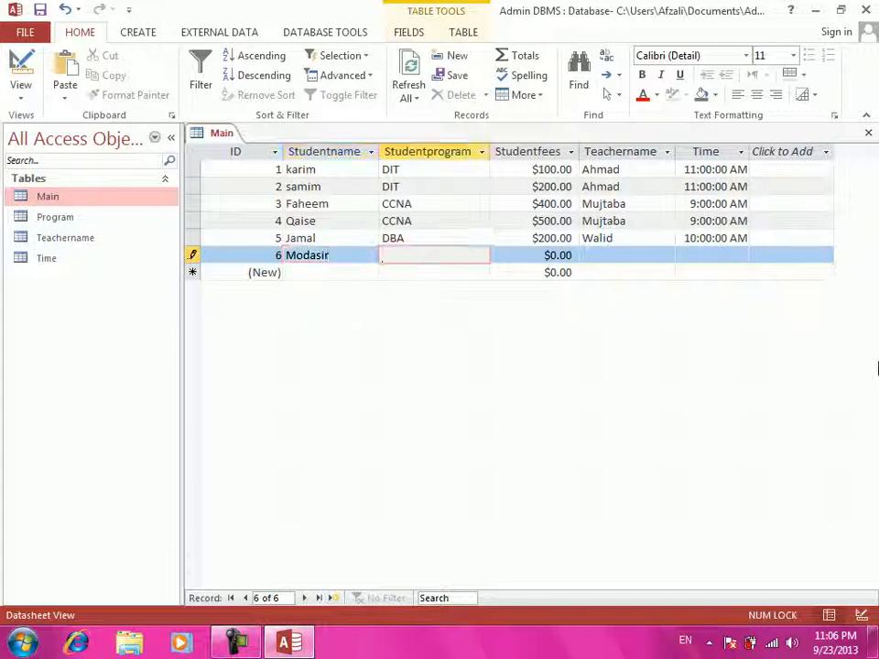
text(DBA)
key(Tab)
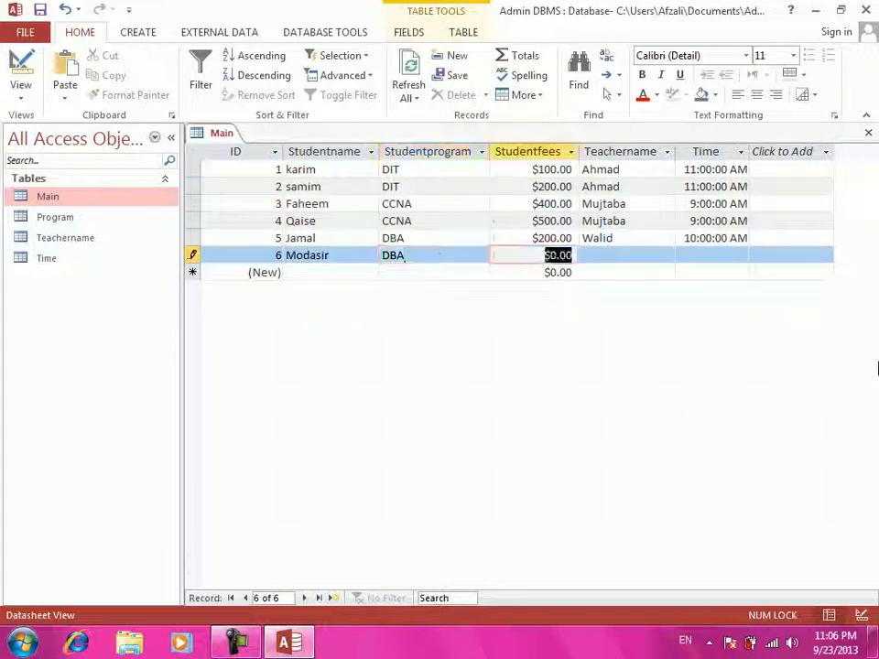
text(800)
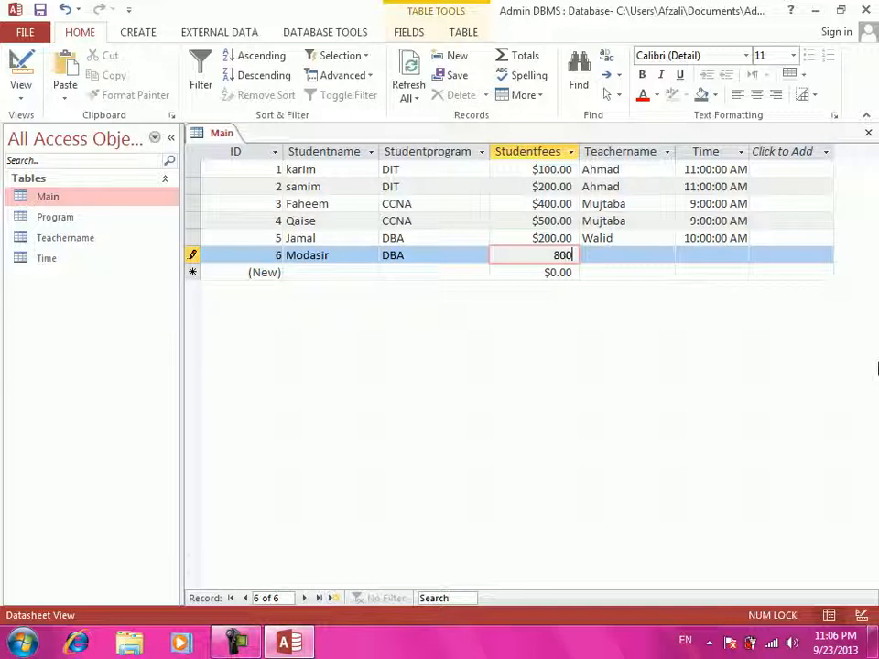
key(Tab)
text(Walid)
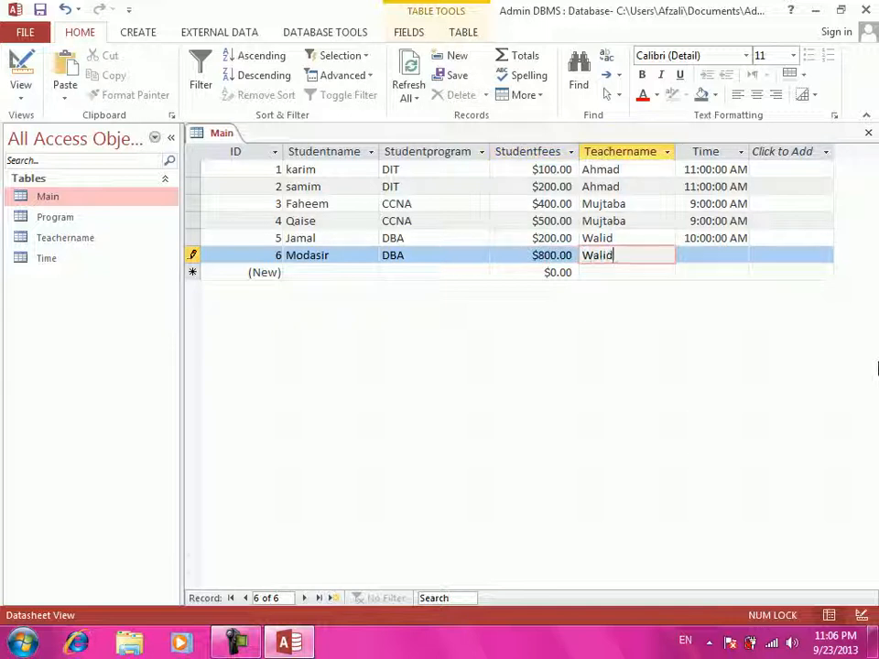
key(Tab)
text(10:00)
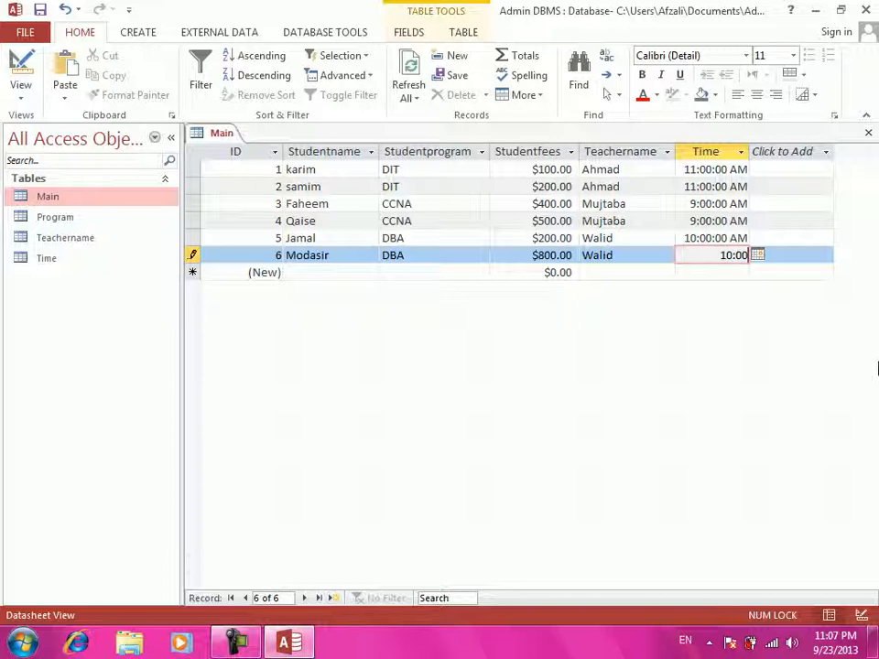
text(:00)
key(Tab)
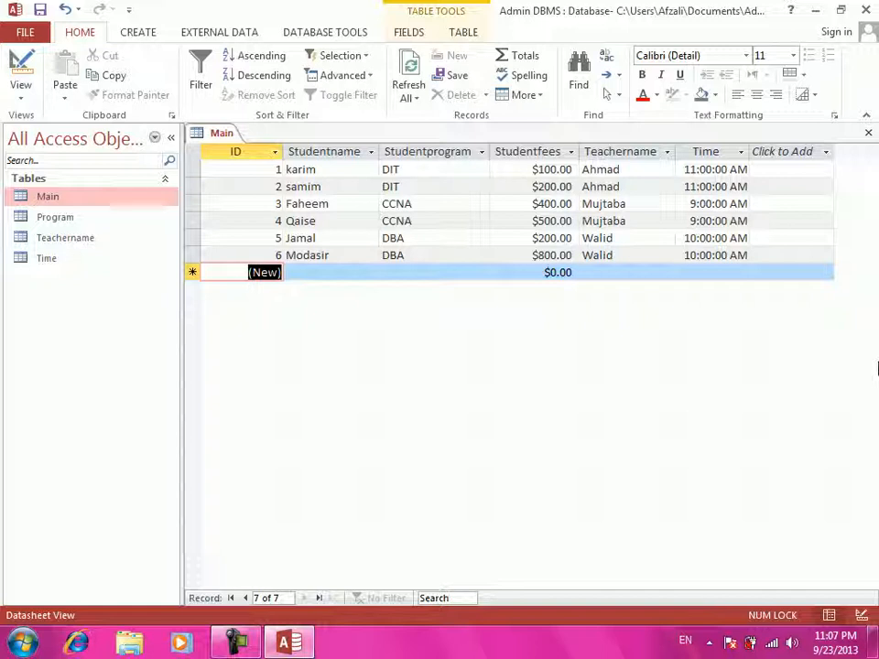
- Close the Main datasheet with Ctrl+W
key(ctrl+w)
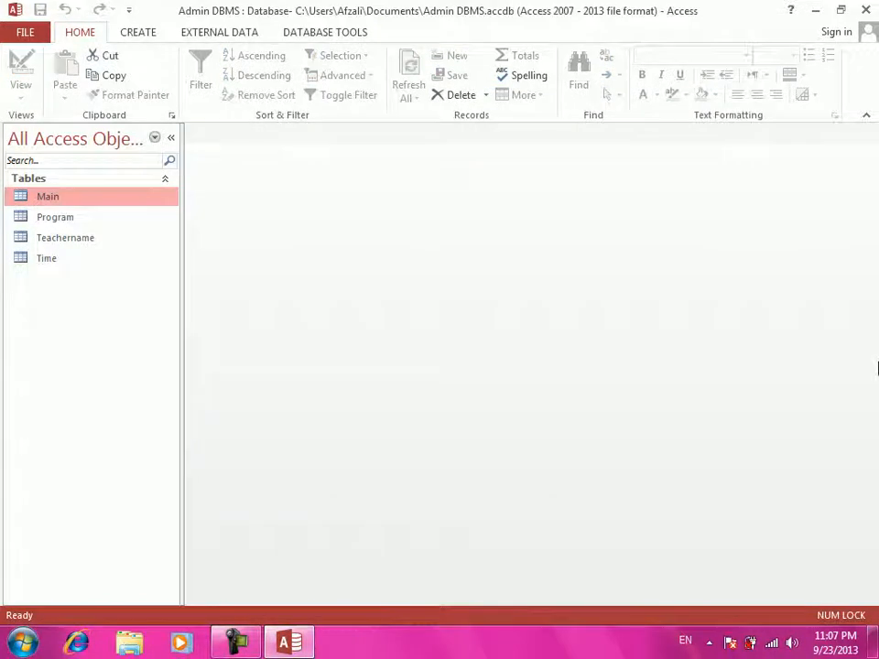
- Open the Program table and expand the BCS, DBA, DIT and CCNA student subdatasheets
click(44, 217)
double_click(44, 217)
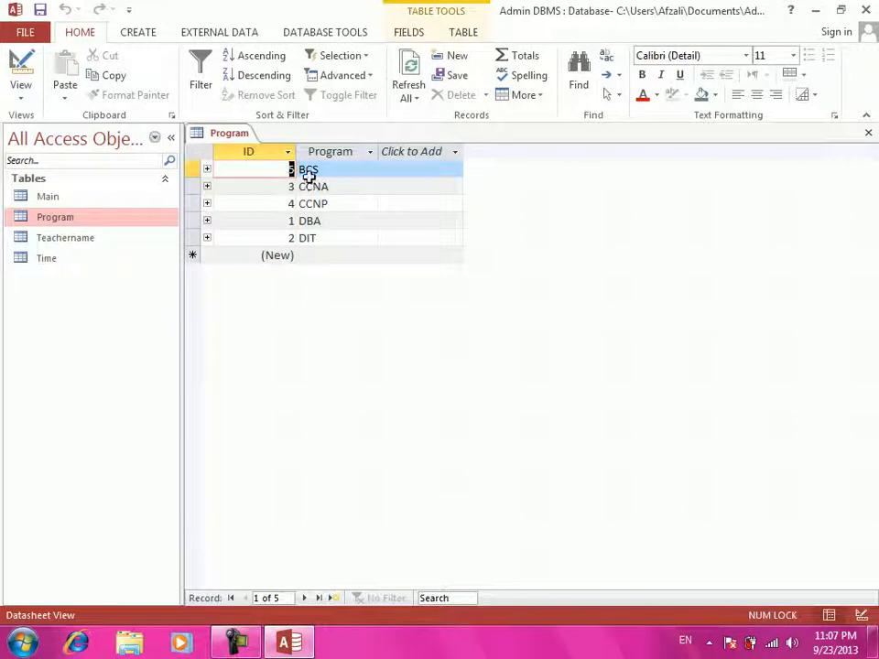
click(208, 169)
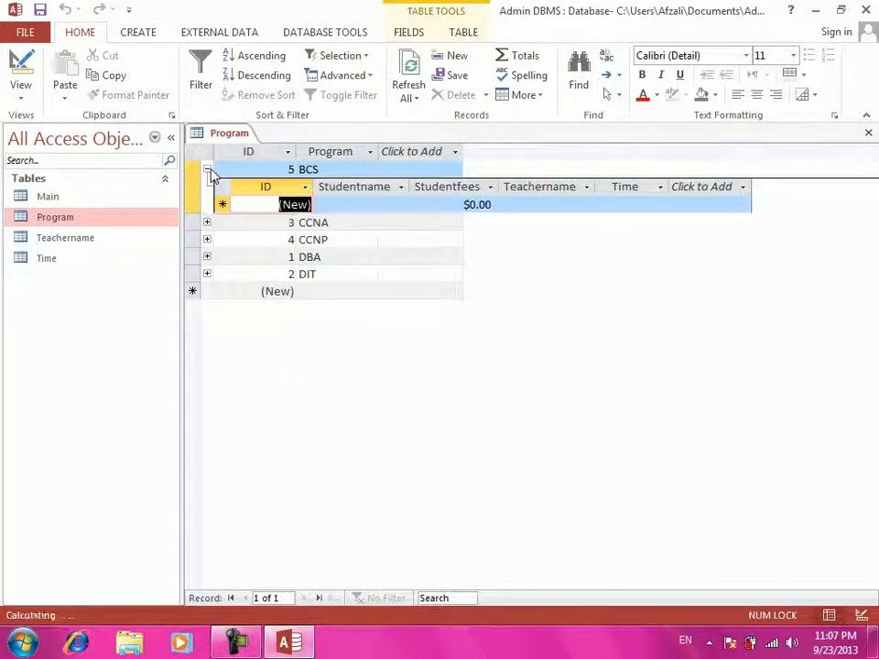
click(208, 169)
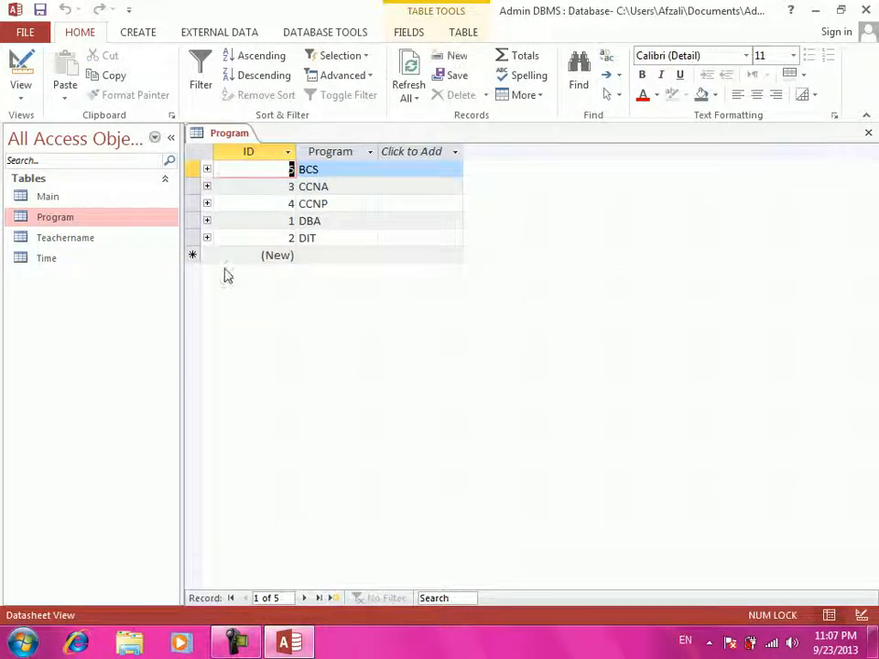
click(207, 221)
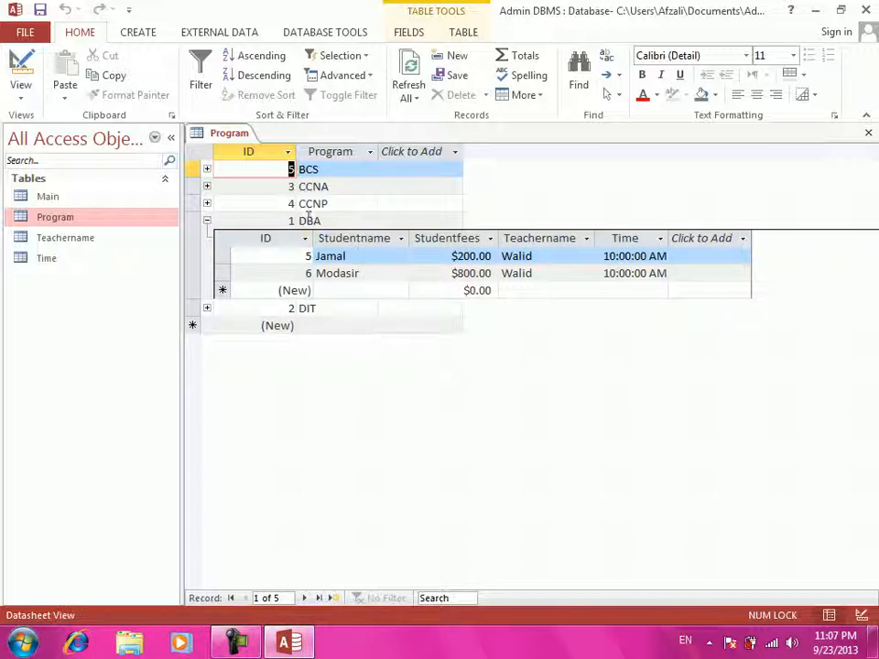
click(207, 222)
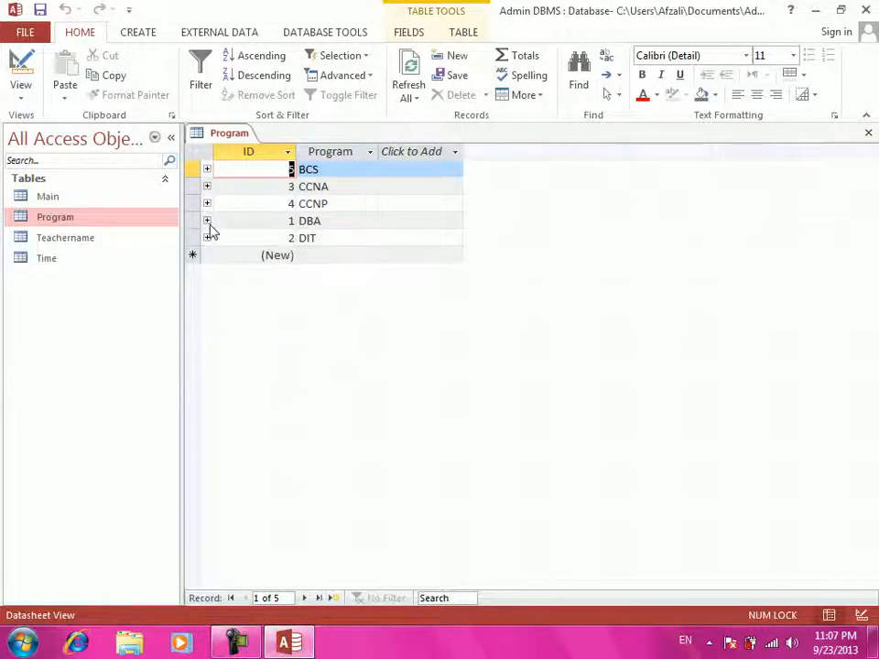
click(207, 238)
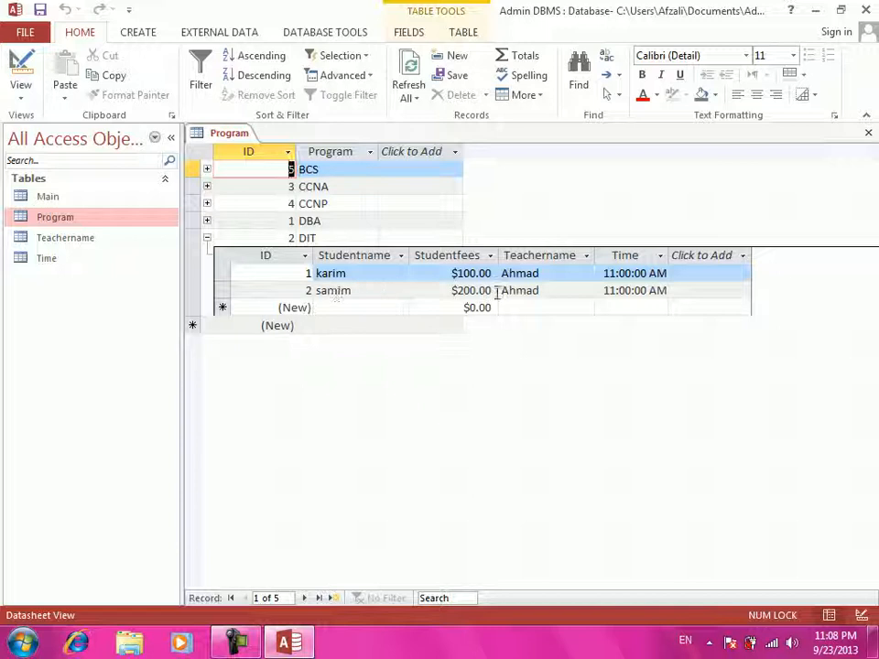
click(208, 239)
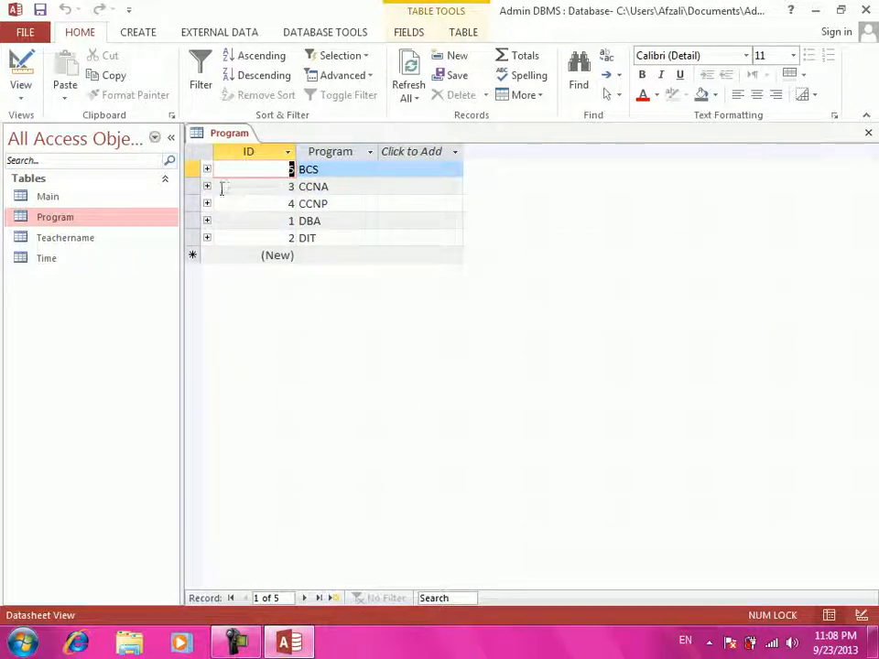
click(208, 187)
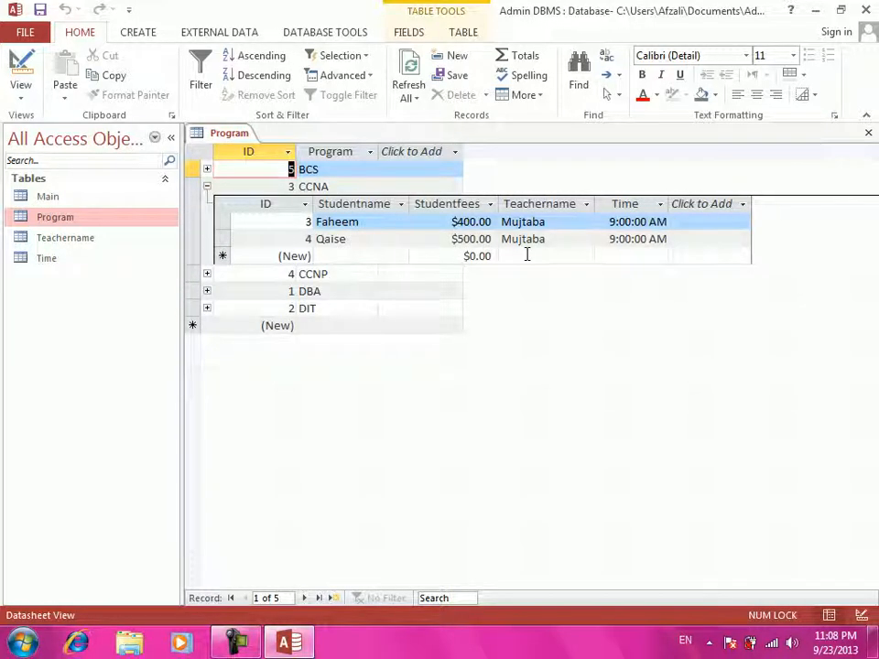
- Close the Program table, select the Main table, and show the CREATE commands
key(ctrl+w)
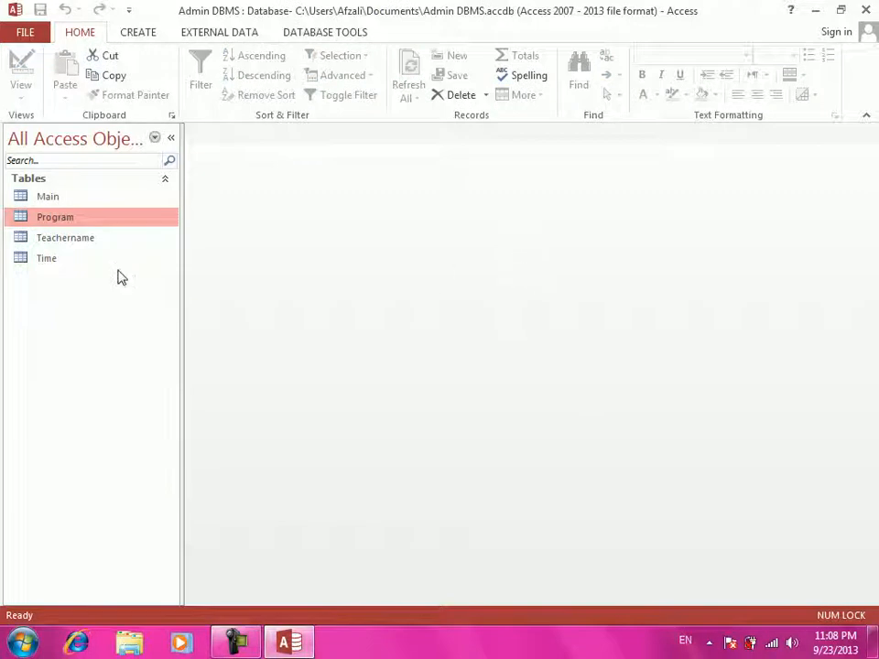
click(41, 202)
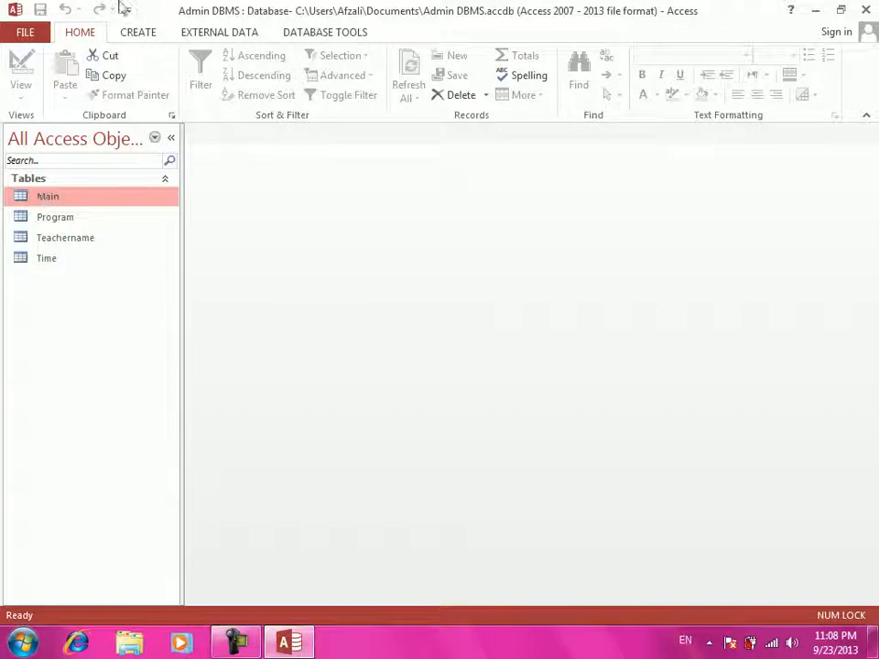
click(135, 40)
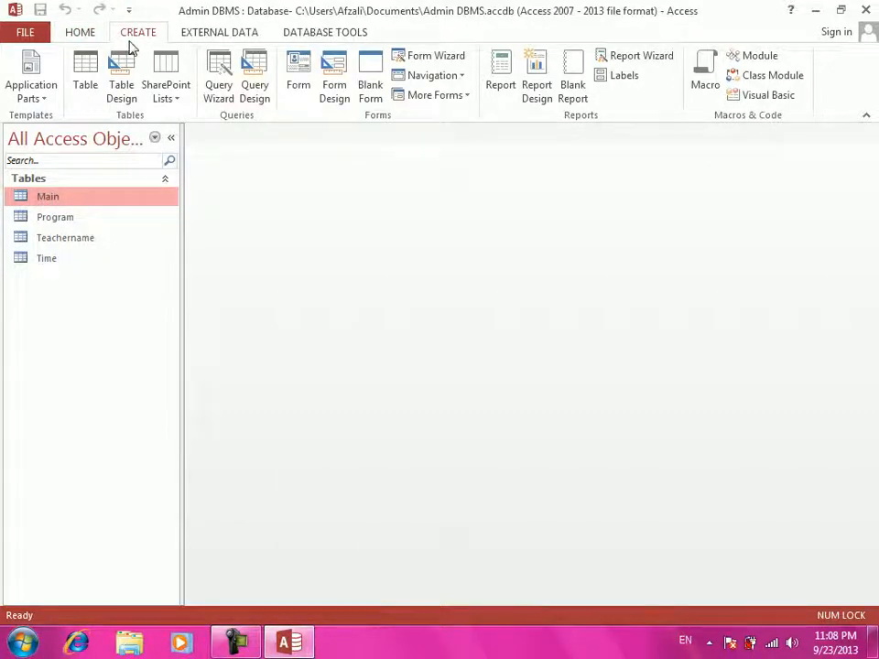
- Start a query design on the Main table with all its fields in the grid
click(256, 101)
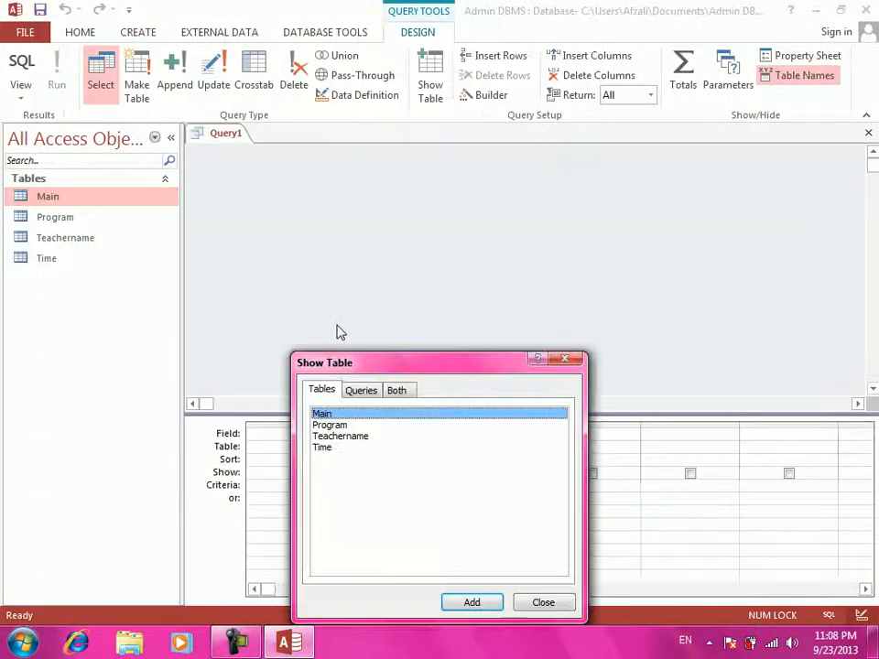
key(Return)
key(alt+space)
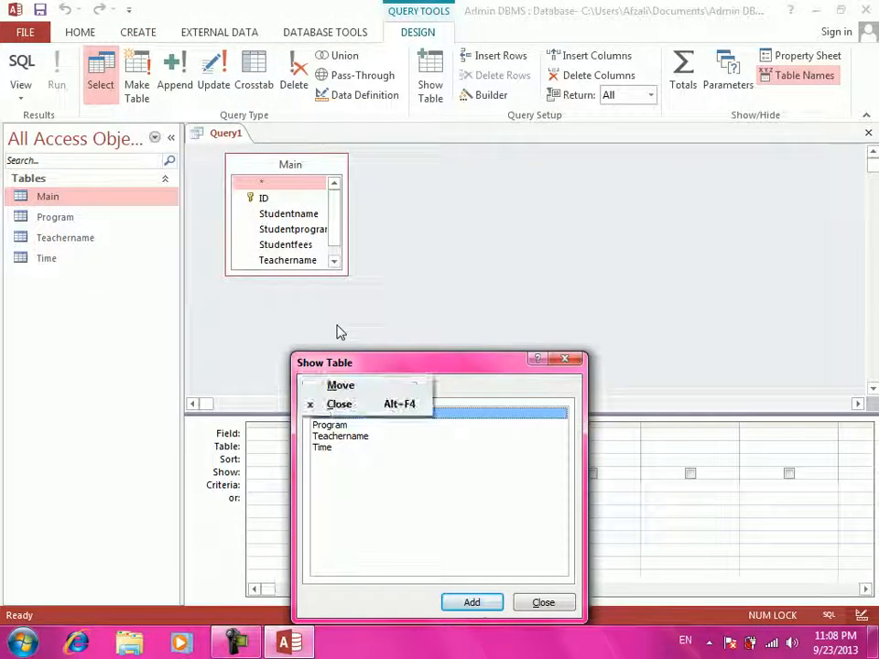
click(544, 602)
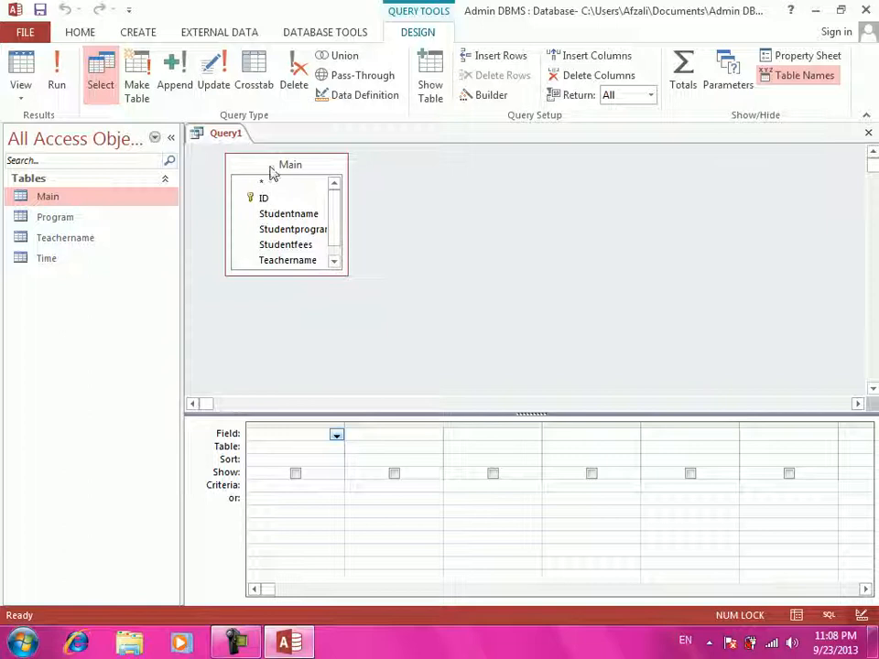
double_click(270, 168)
drag(270, 187, 279, 434)
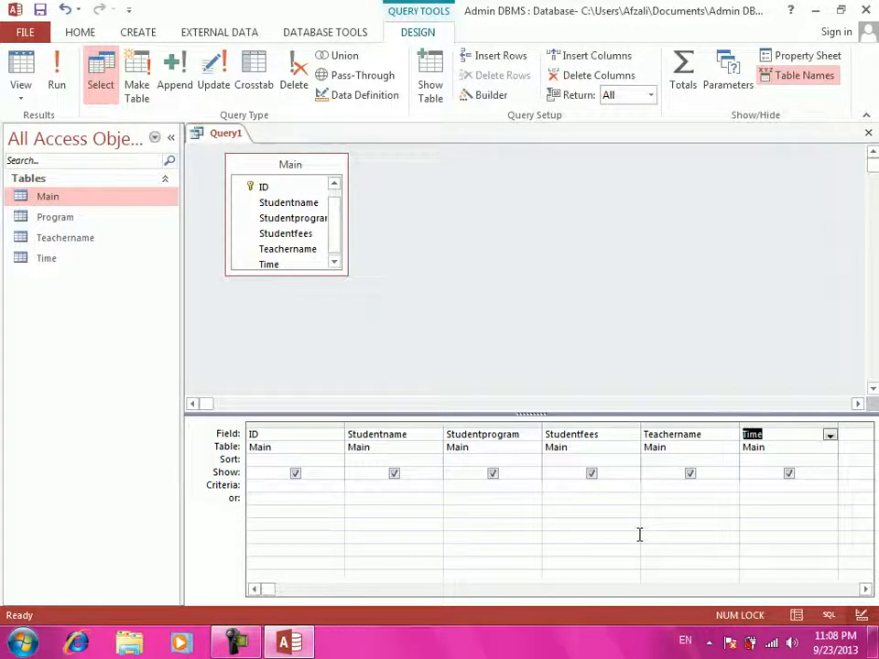
- Set the Studentprogram criterion to DIT and save the query as DIT
click(480, 484)
key(Caps_Lock)
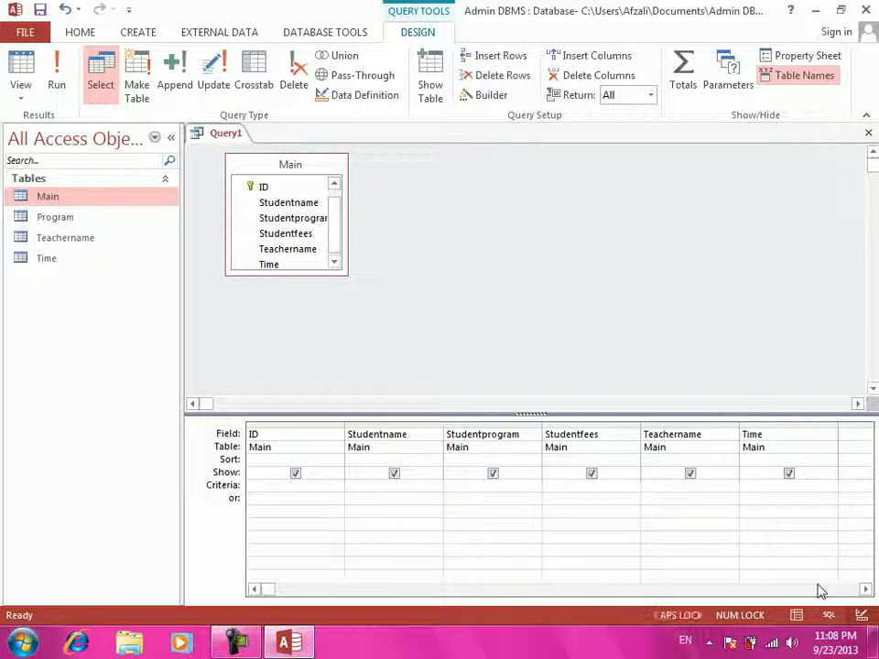
text(DIT)
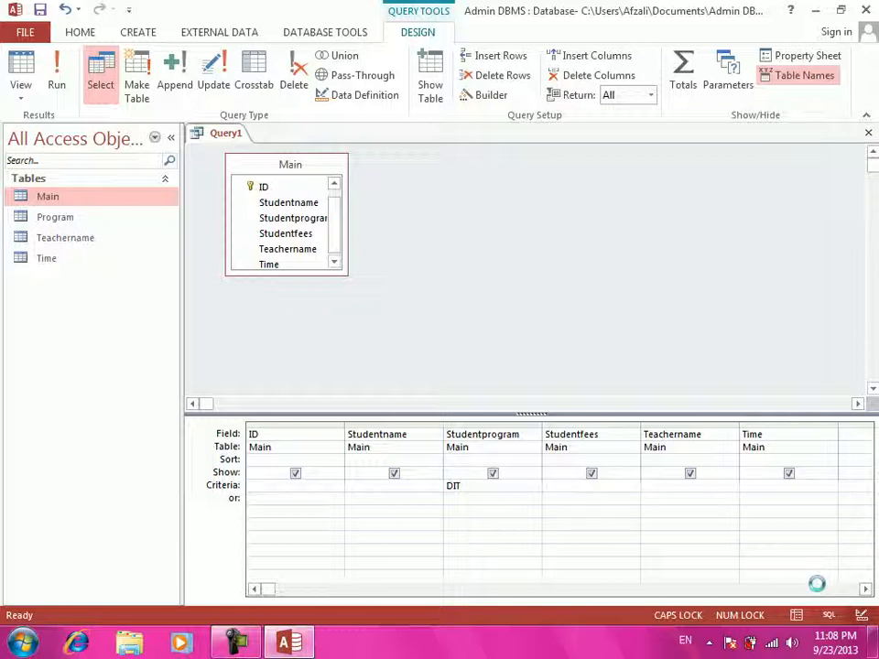
key(Return)
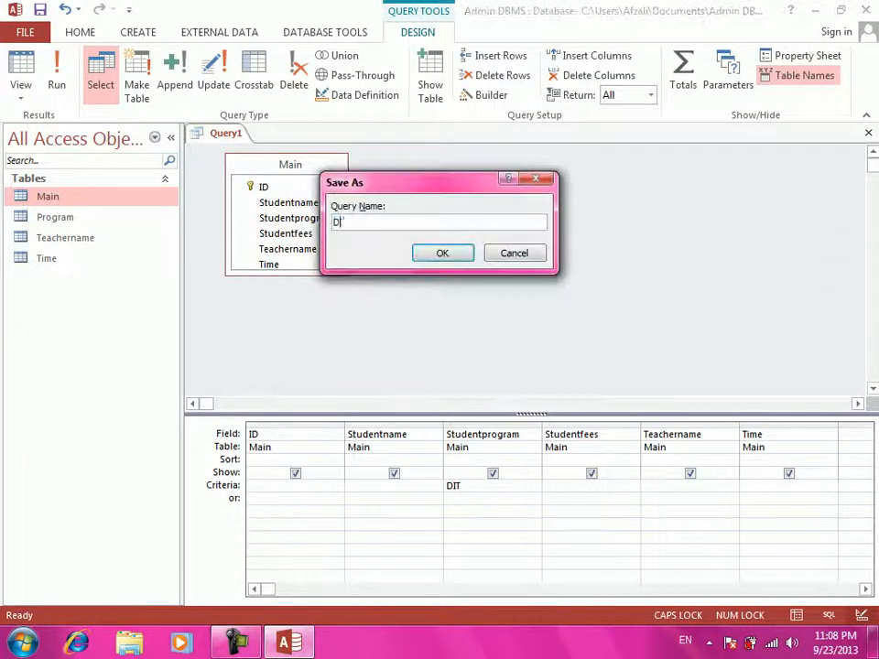
key(Return)
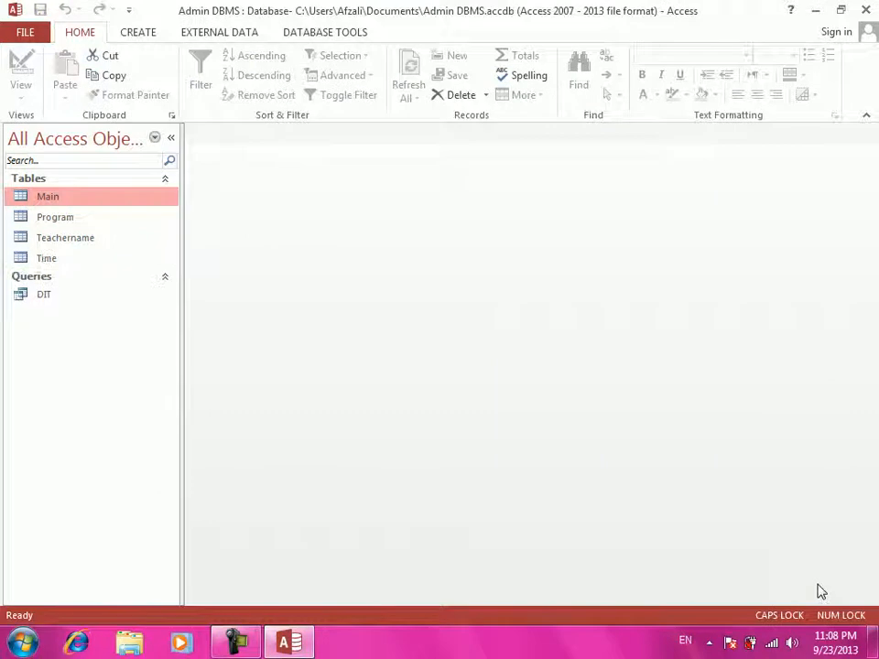
click(132, 32)
- Build another Main table query design with every field placed in the grid
click(251, 87)
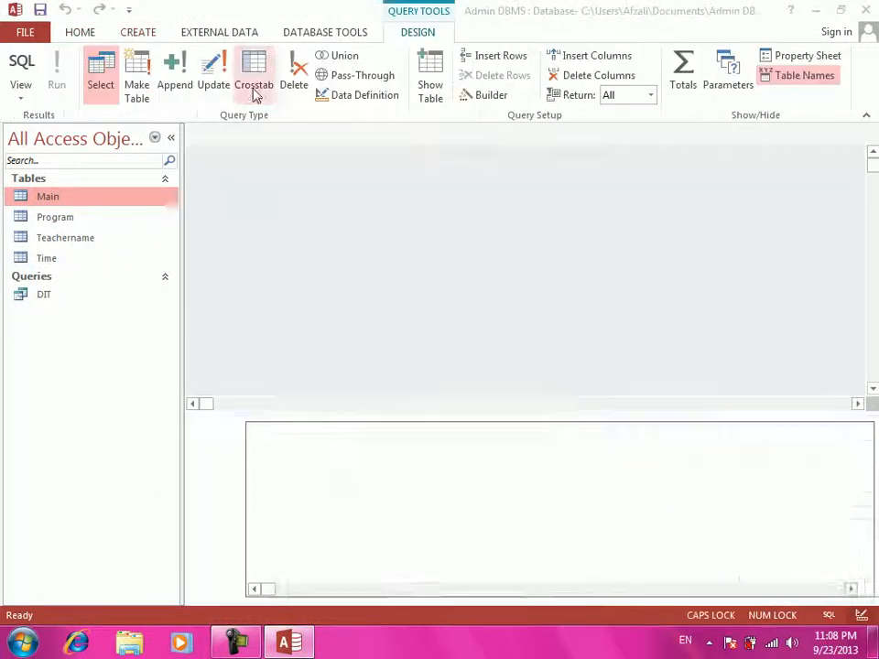
click(469, 604)
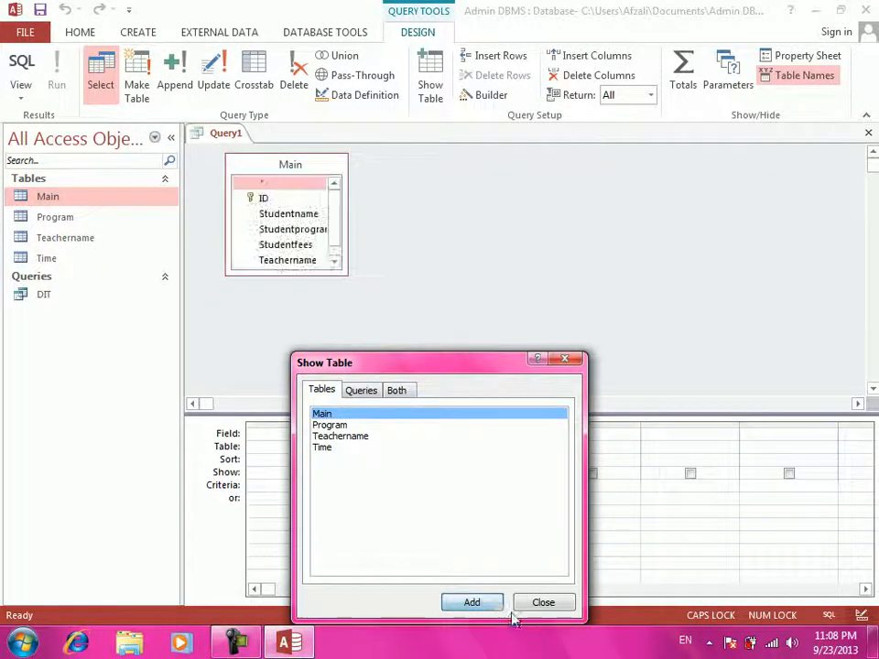
click(537, 604)
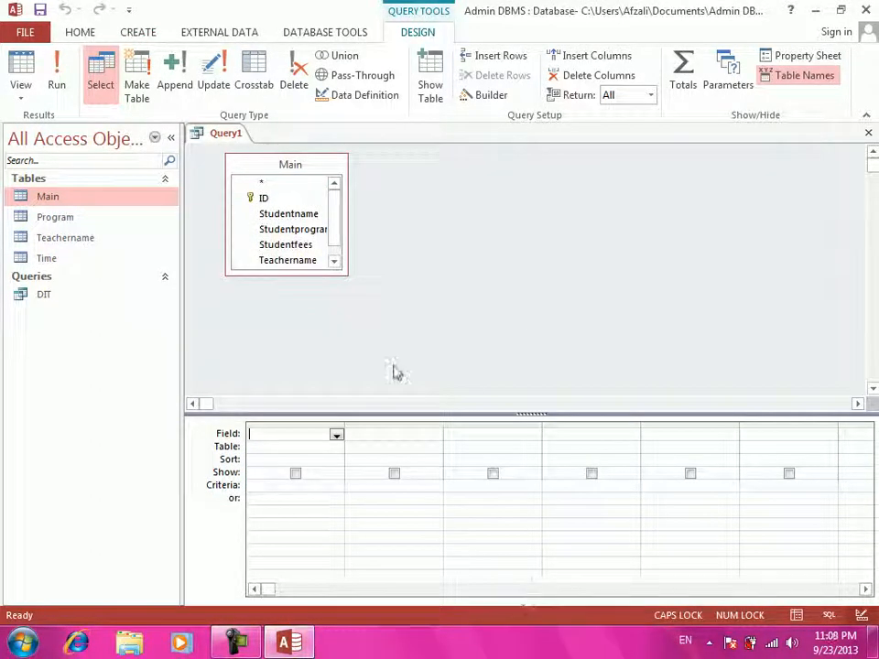
double_click(314, 168)
drag(306, 192, 311, 440)
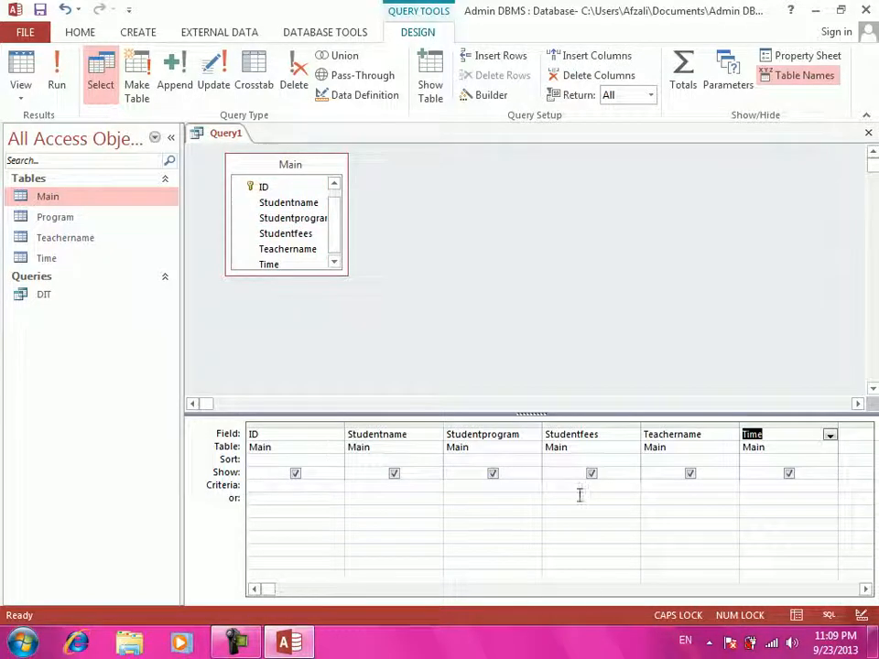
- Filter Studentprogram to CCNA, then close and save the query as CCNA
click(474, 484)
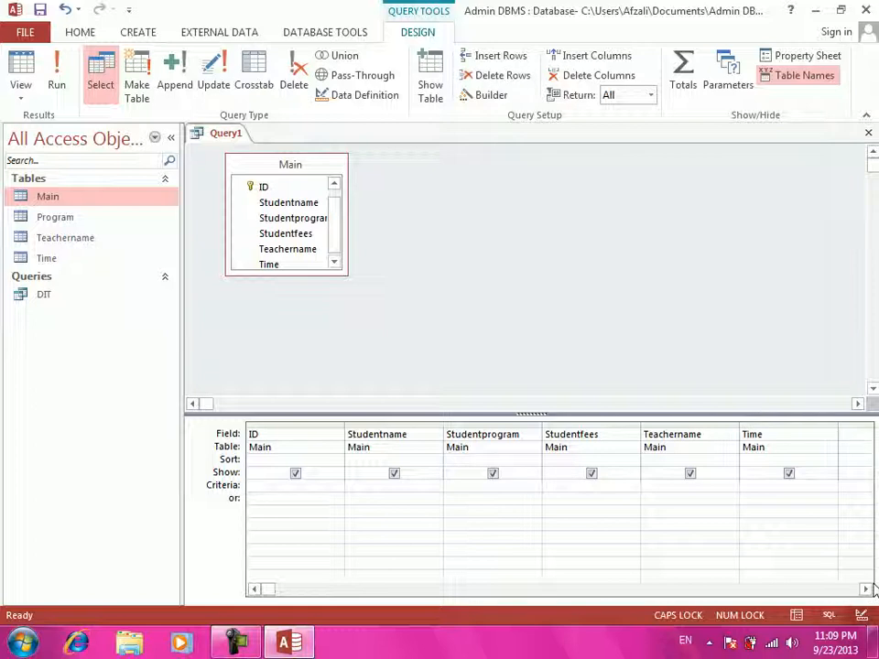
text(CCNA)
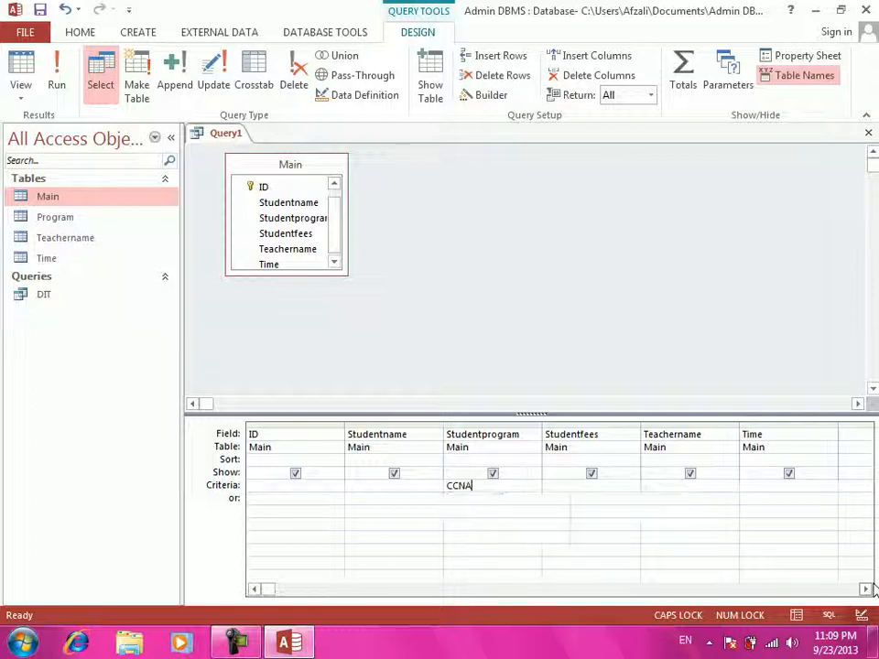
key(ctrl+w)
key(Return)
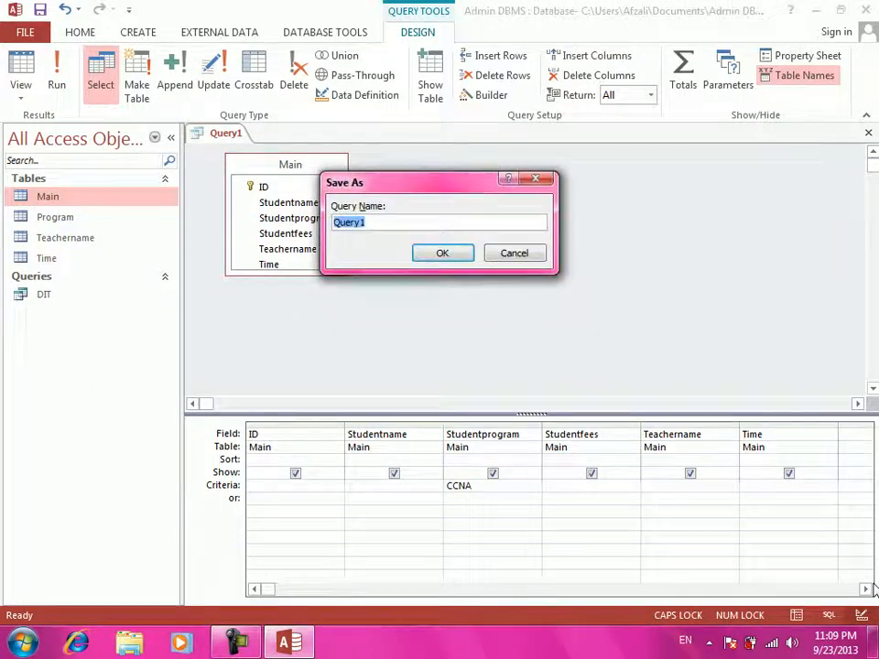
text(CC)
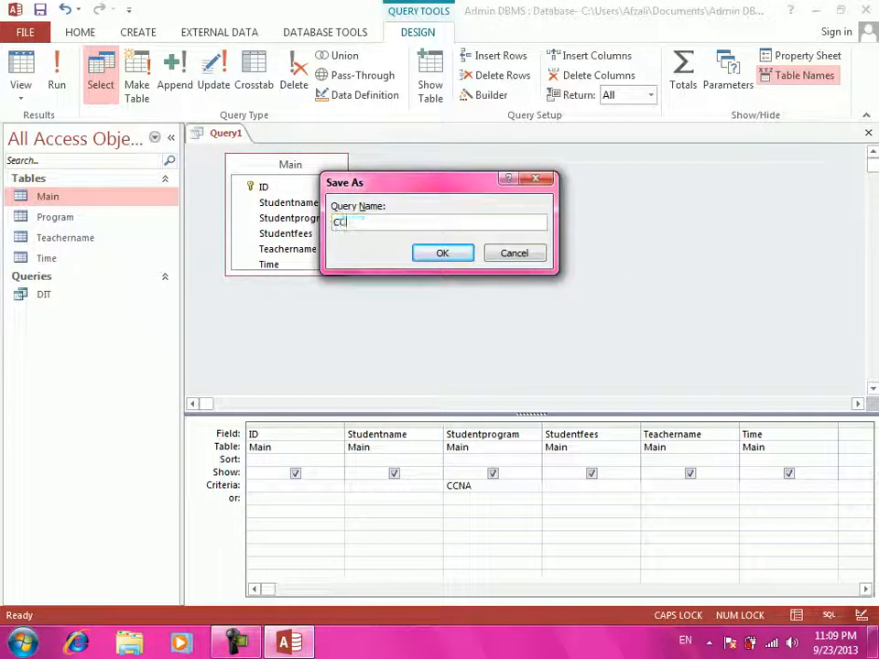
text(NA)
key(Return)
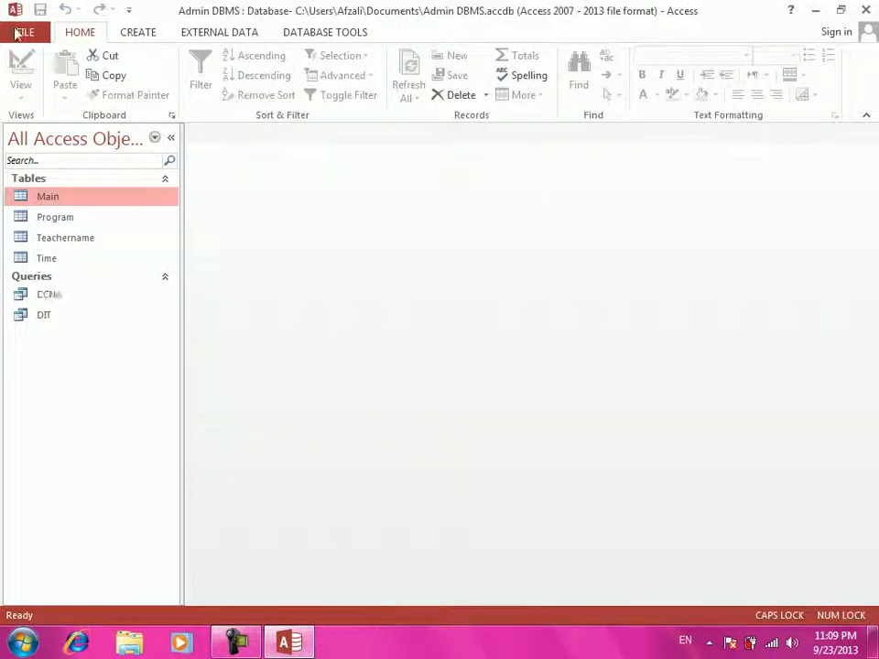
- Build a design-view query with all Main fields and DBA as the Studentprogram criterion
click(142, 34)
click(257, 89)
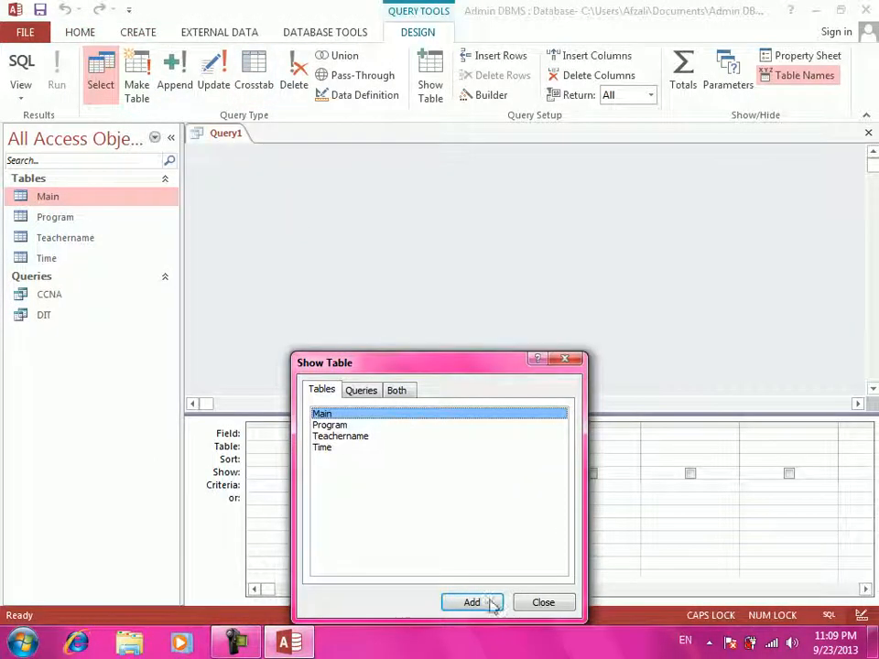
click(486, 604)
click(540, 603)
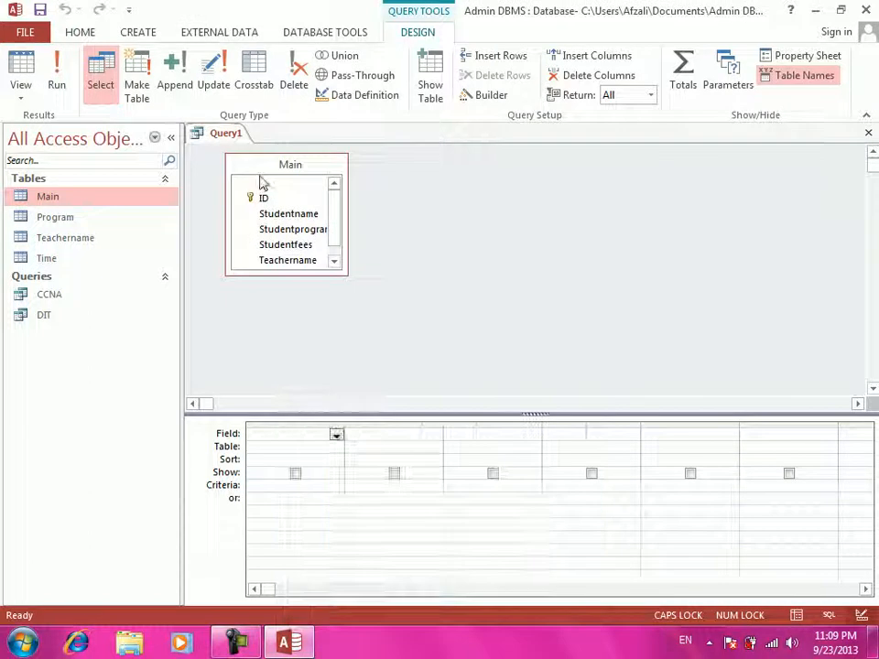
double_click(265, 168)
drag(273, 190, 308, 435)
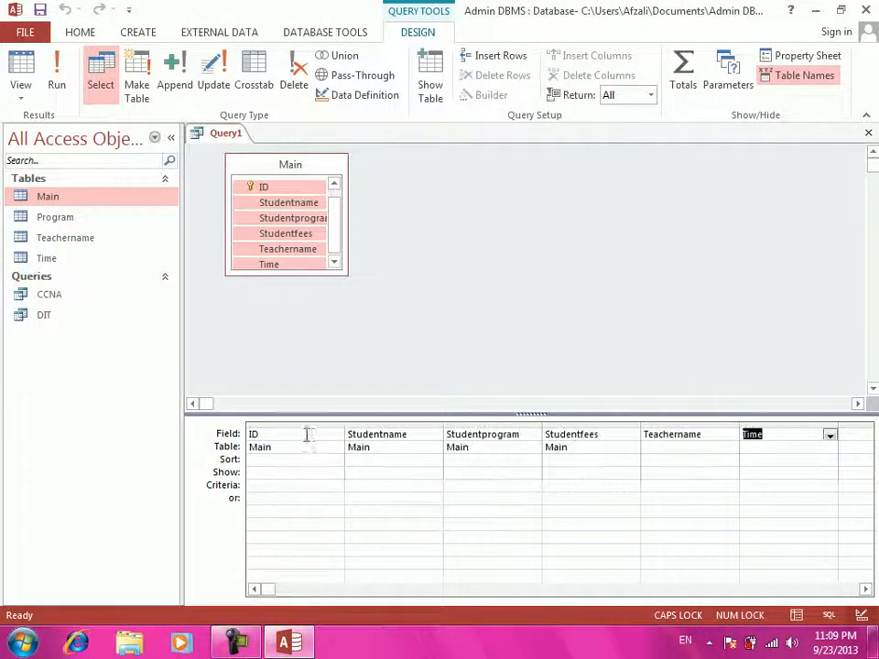
click(480, 484)
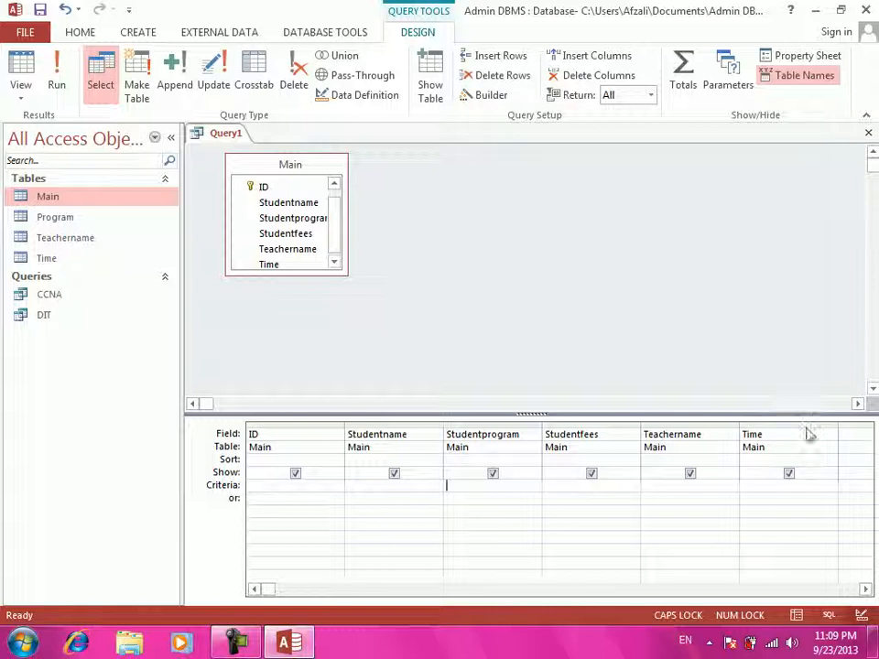
text(DBA)
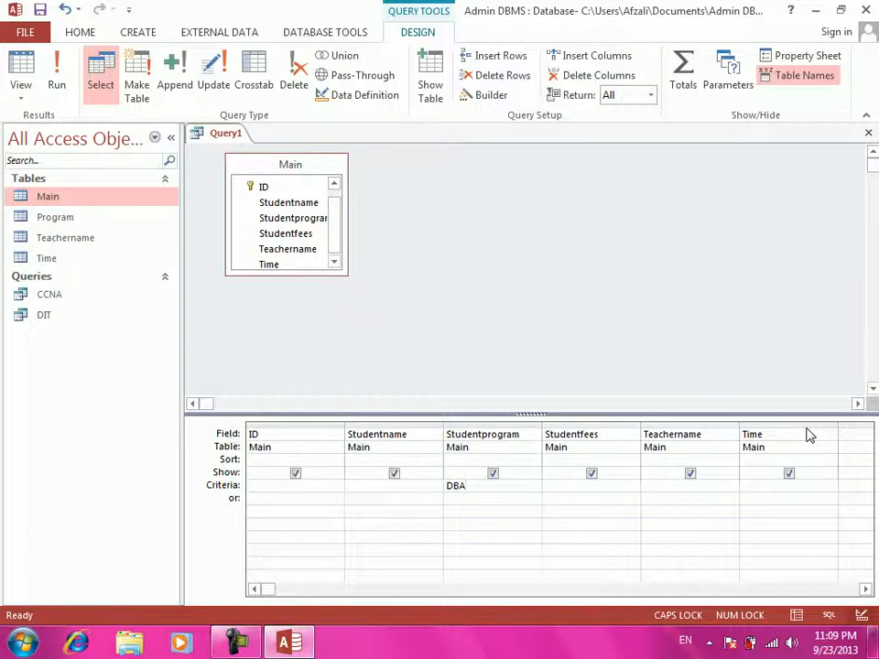
- Close the query and save it under the name DBA
key(ctrl+w)
key(Return)
text(DBA)
key(Return)
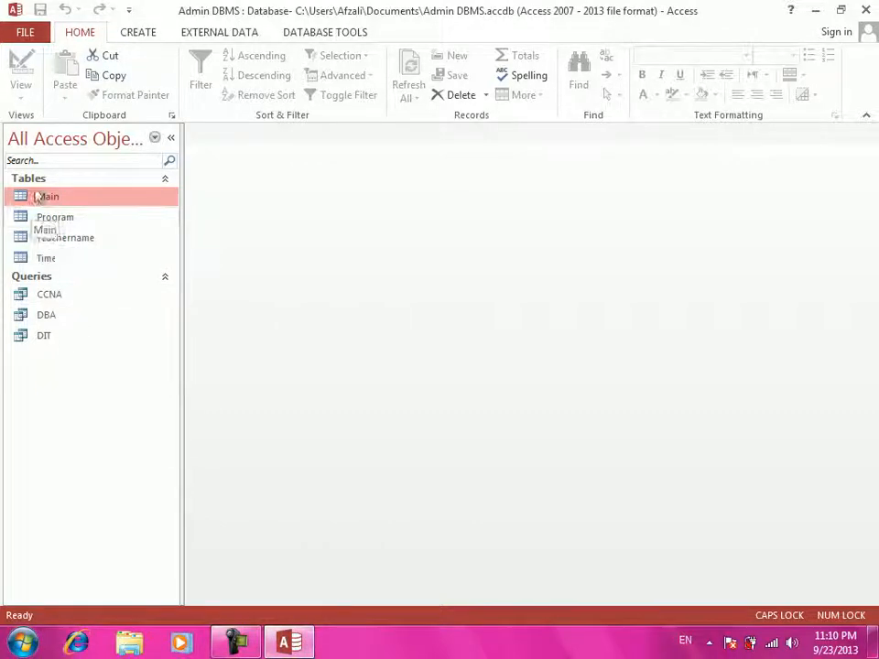
- Build a design-view query with all Main fields and BCS as the Studentprogram criterion
click(146, 31)
click(252, 84)
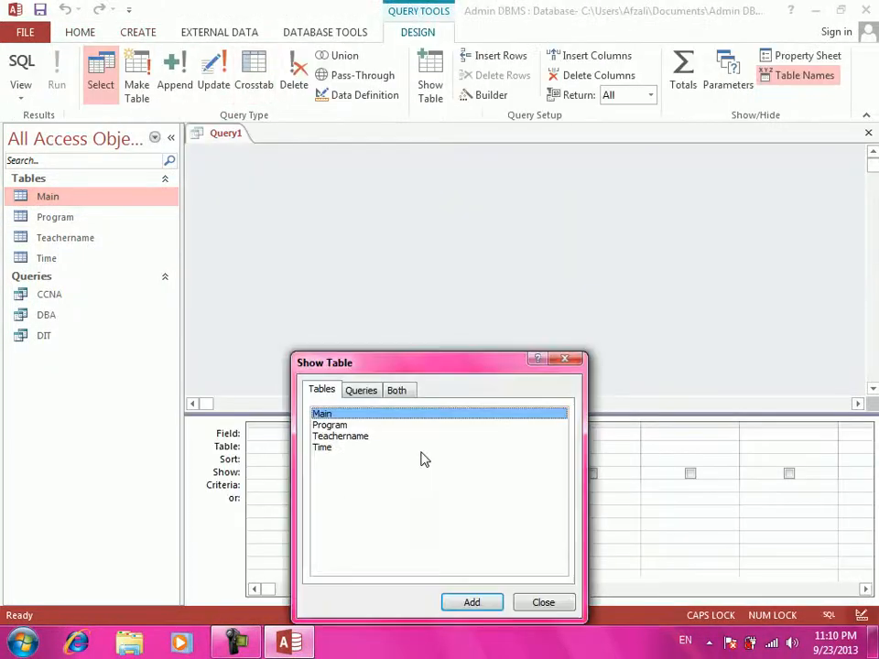
click(477, 602)
click(543, 602)
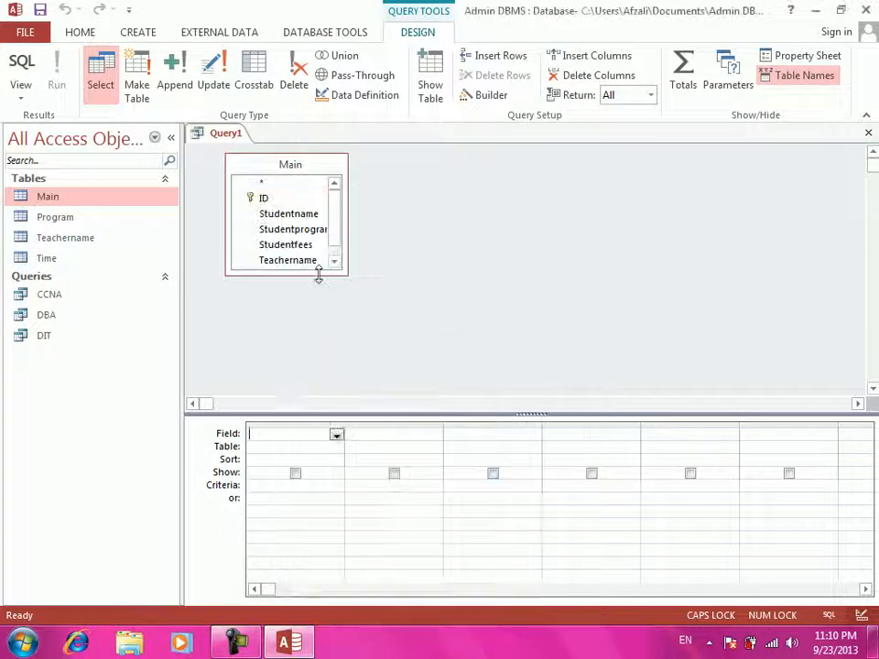
double_click(262, 169)
drag(278, 188, 294, 441)
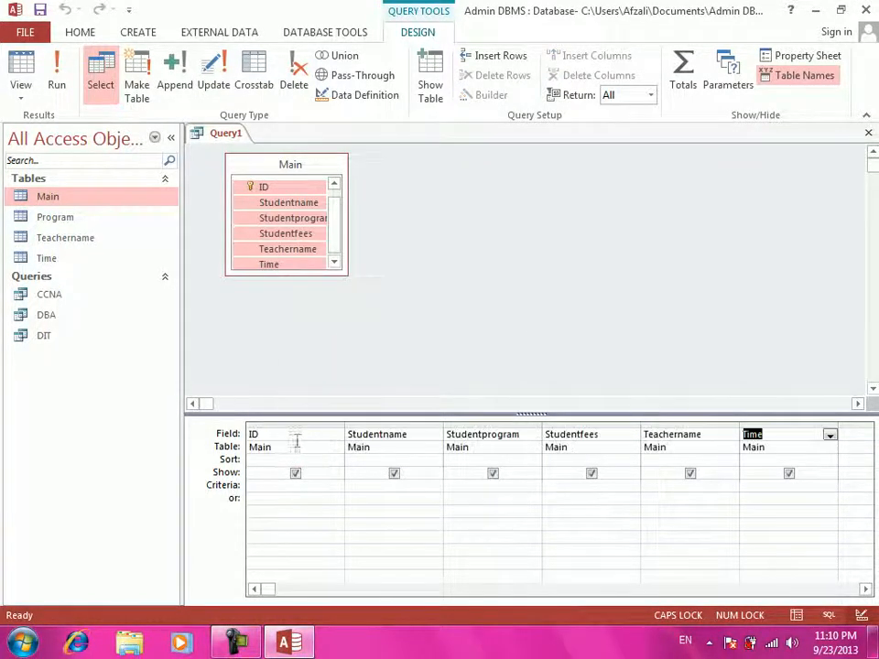
click(516, 487)
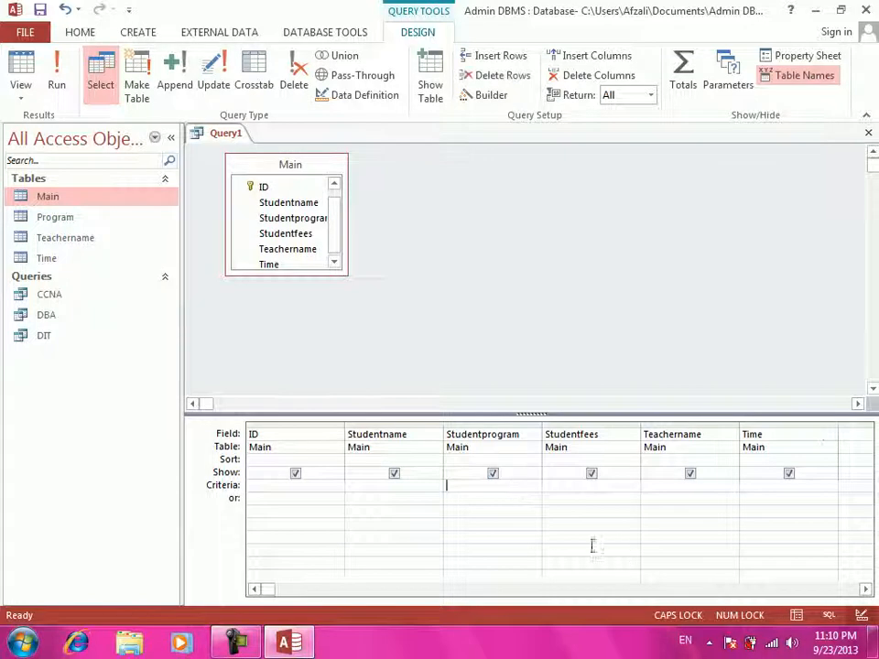
text(BCS)
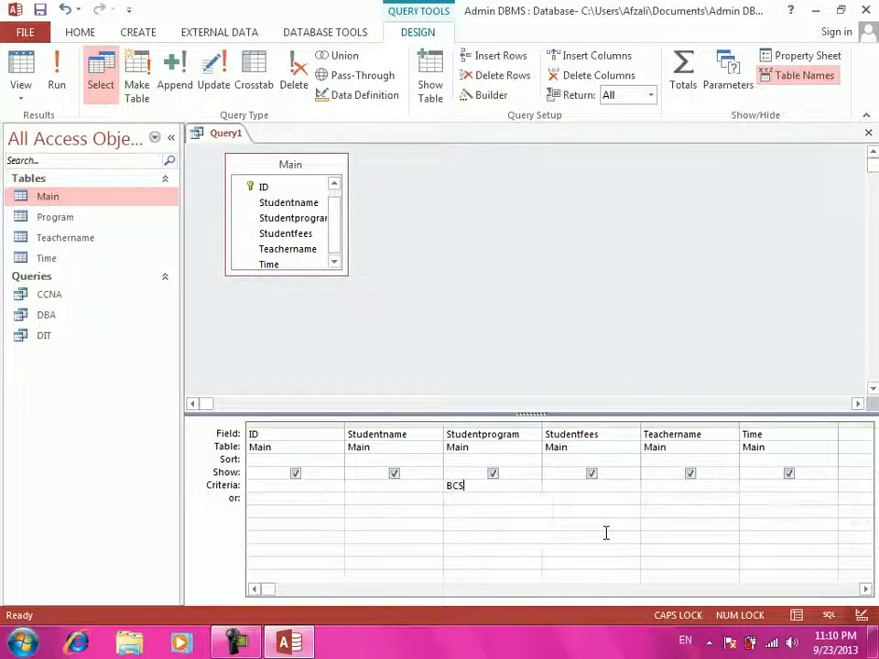
- Close the query and save it under the name BCS
key(ctrl+w)
key(Return)
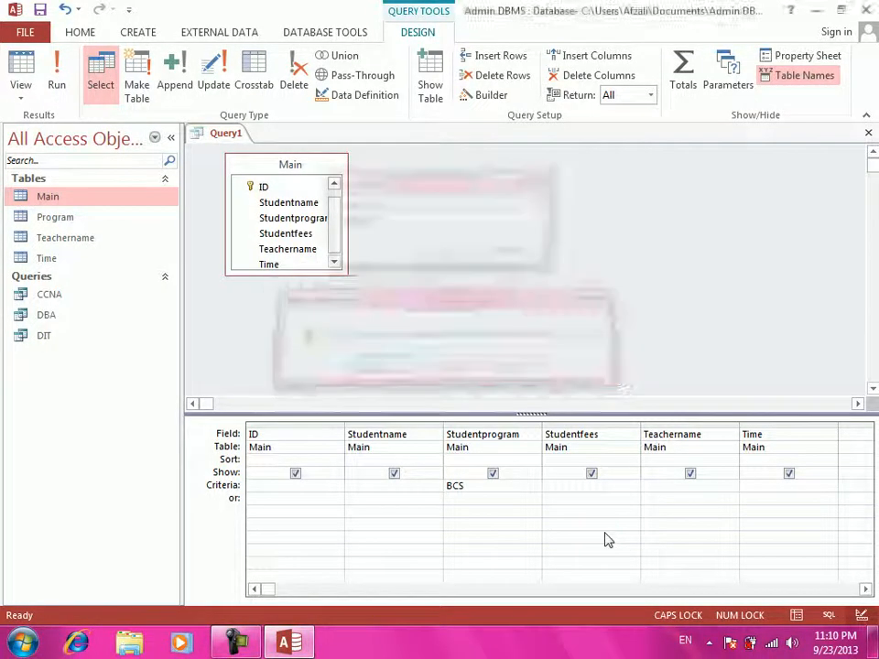
text(BS)
key(Return)
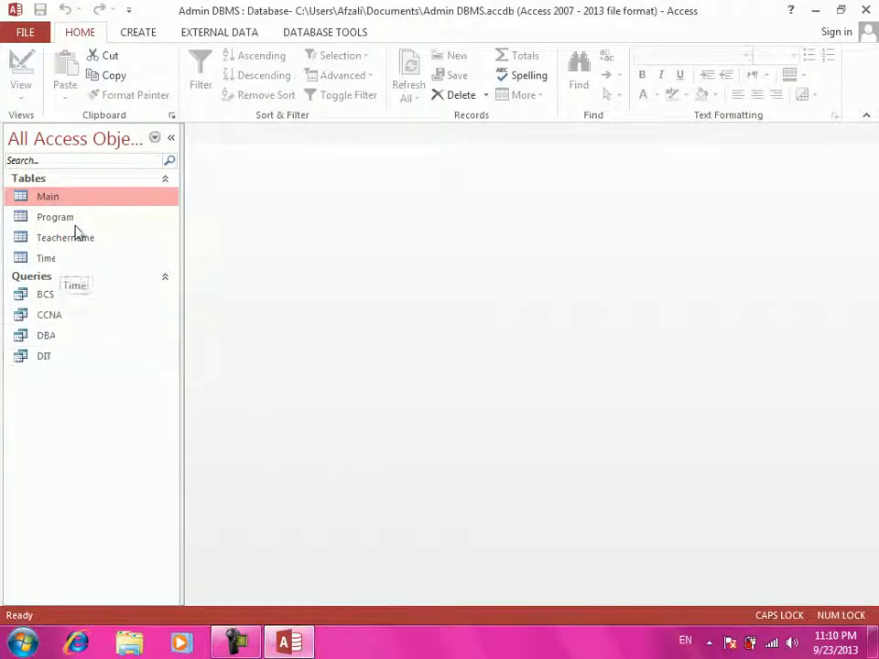
double_click(84, 197)
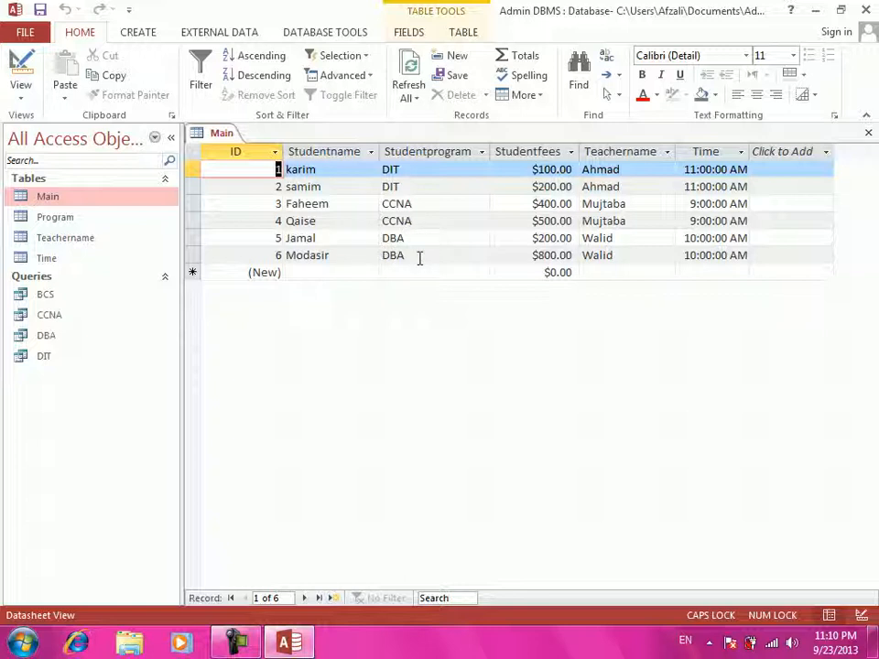
click(381, 255)
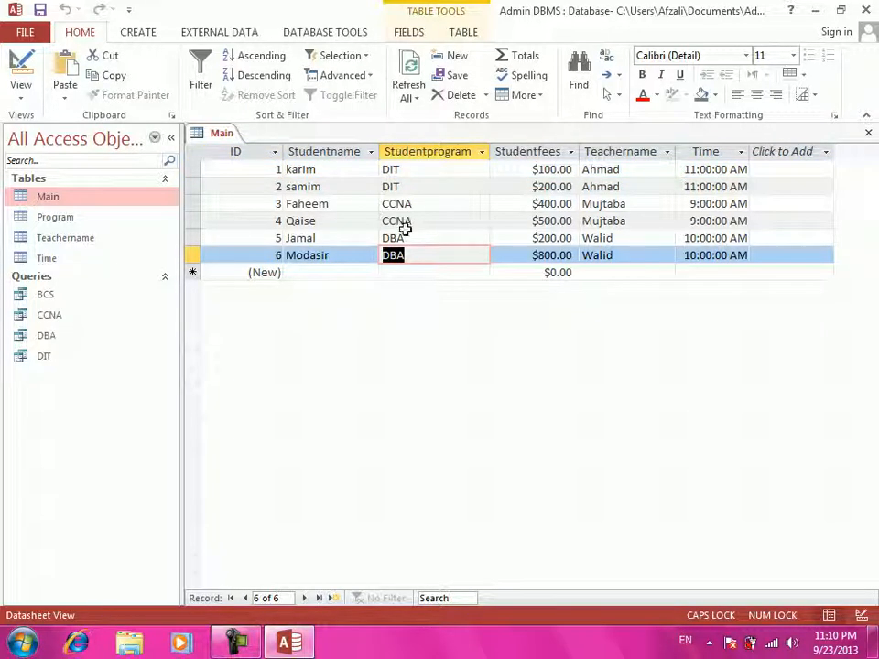
key(ctrl+w)
click(66, 225)
double_click(67, 227)
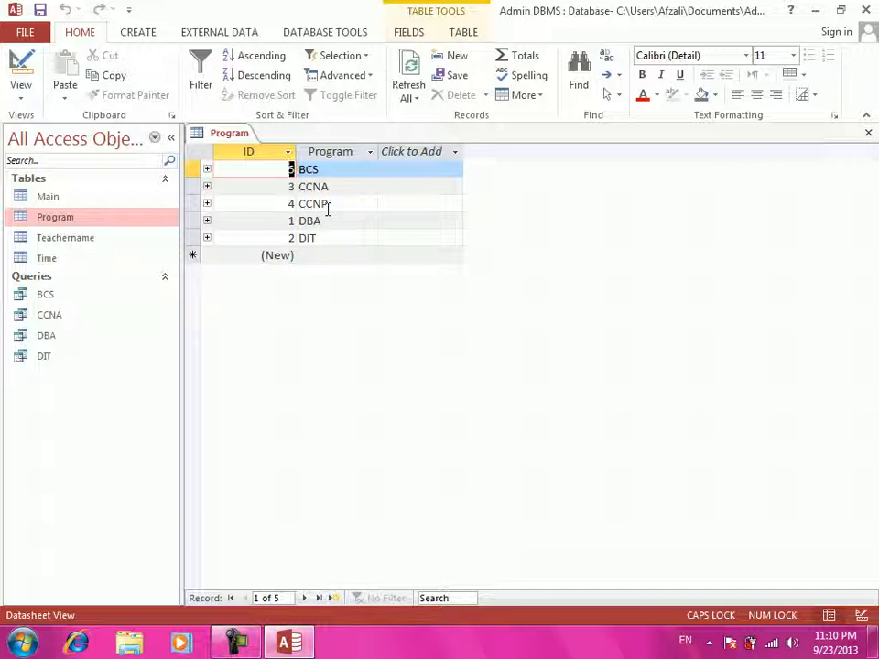
key(ctrl+w)
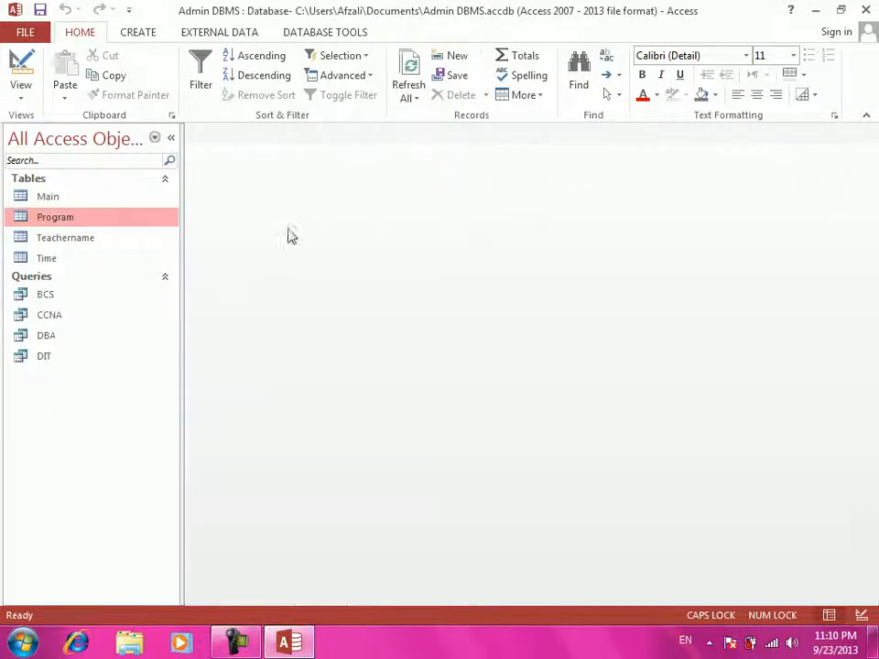
- Build a design-view query with all Main fields and CCNP as the Studentprogram criterion
click(108, 197)
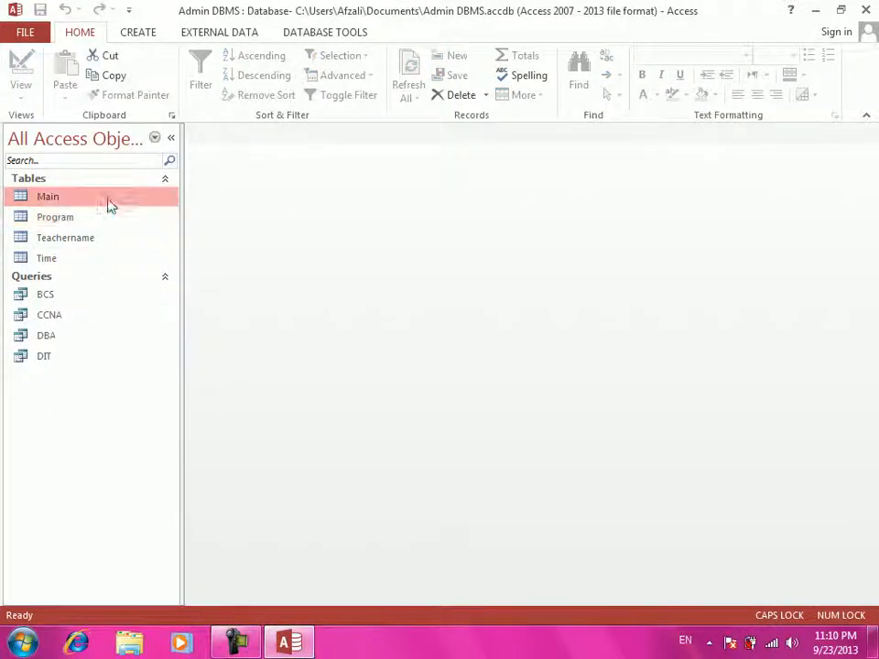
click(140, 34)
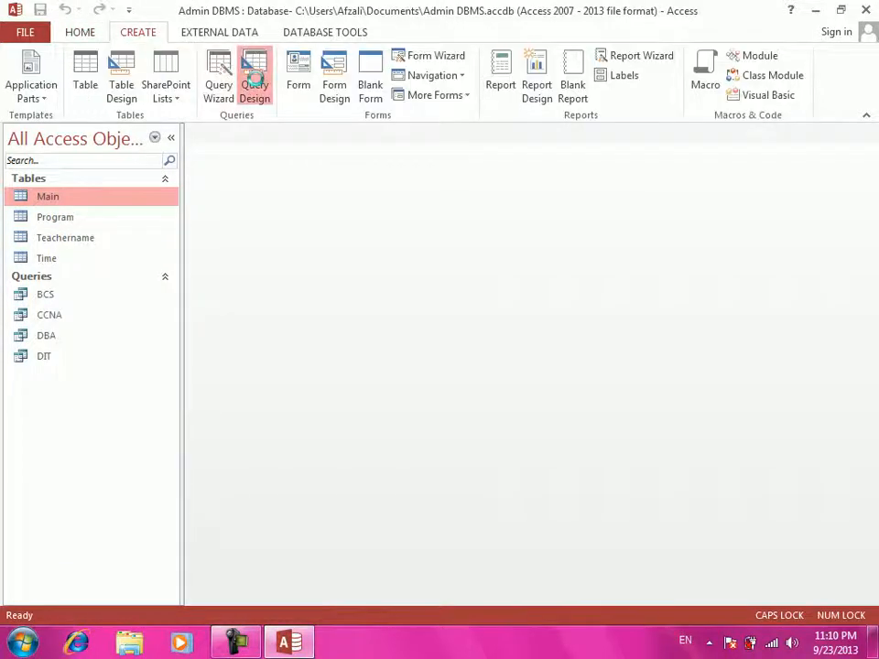
click(256, 84)
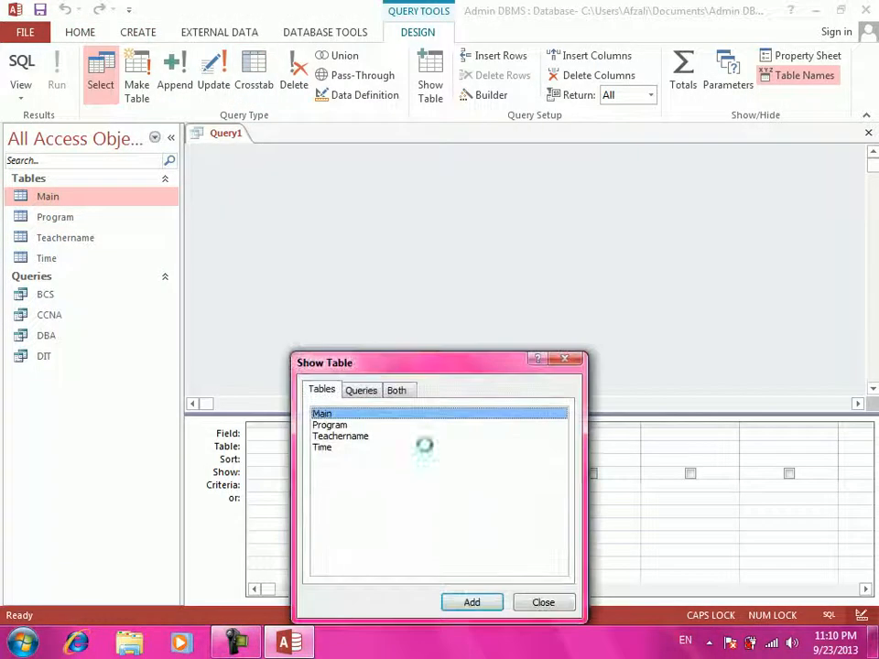
key(Return)
key(alt+space)
key(c)
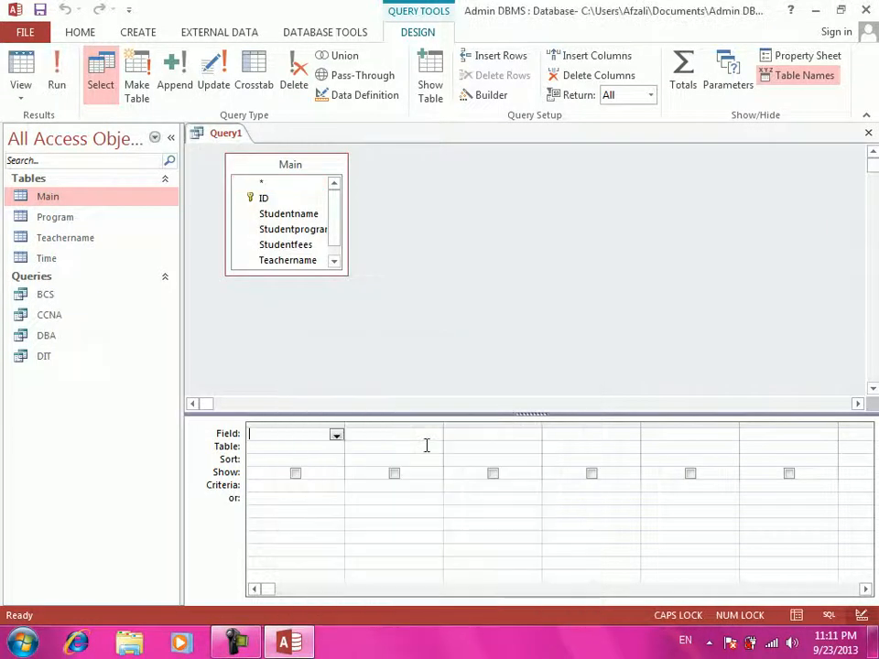
double_click(288, 165)
drag(274, 187, 302, 434)
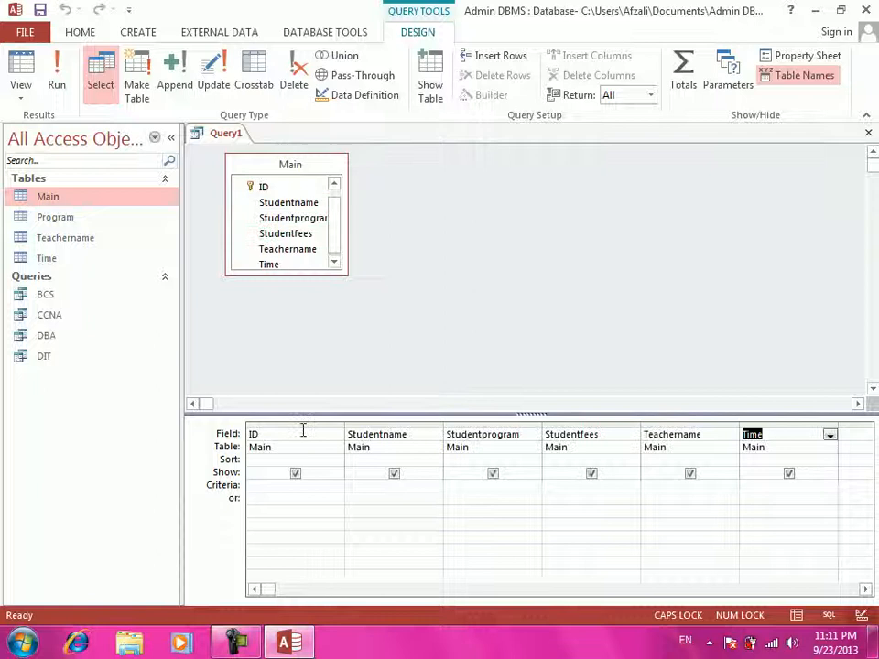
click(488, 485)
text(CCNP)
- Save the query as CCNP and open it, showing an empty datasheet
key(ctrl+w)
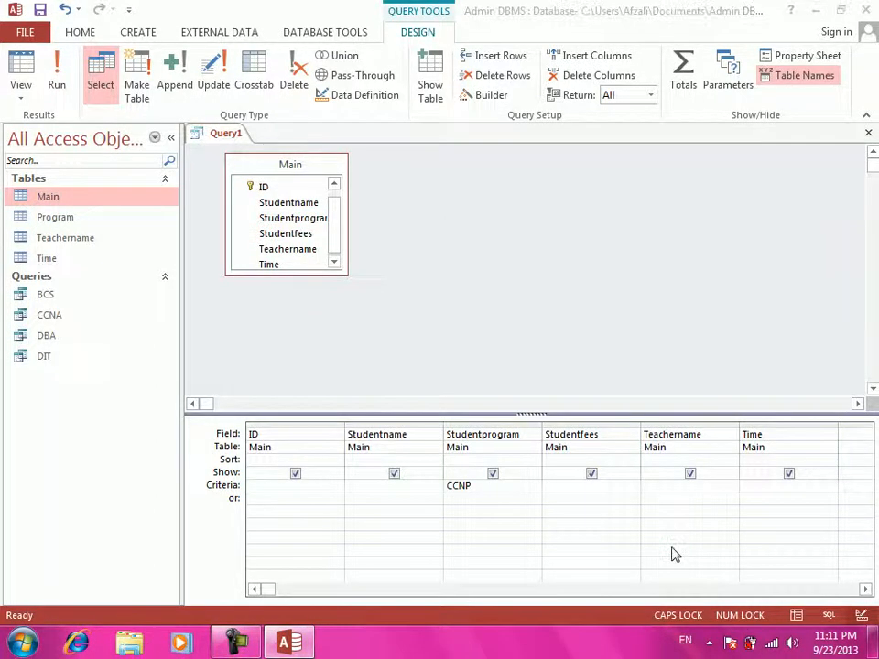
key(Return)
text(CCNP)
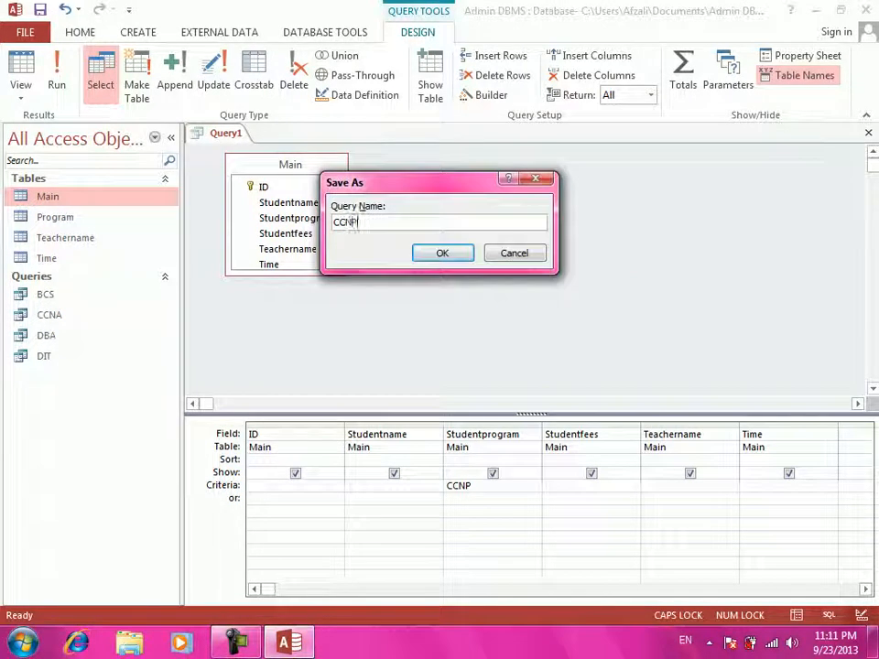
key(Return)
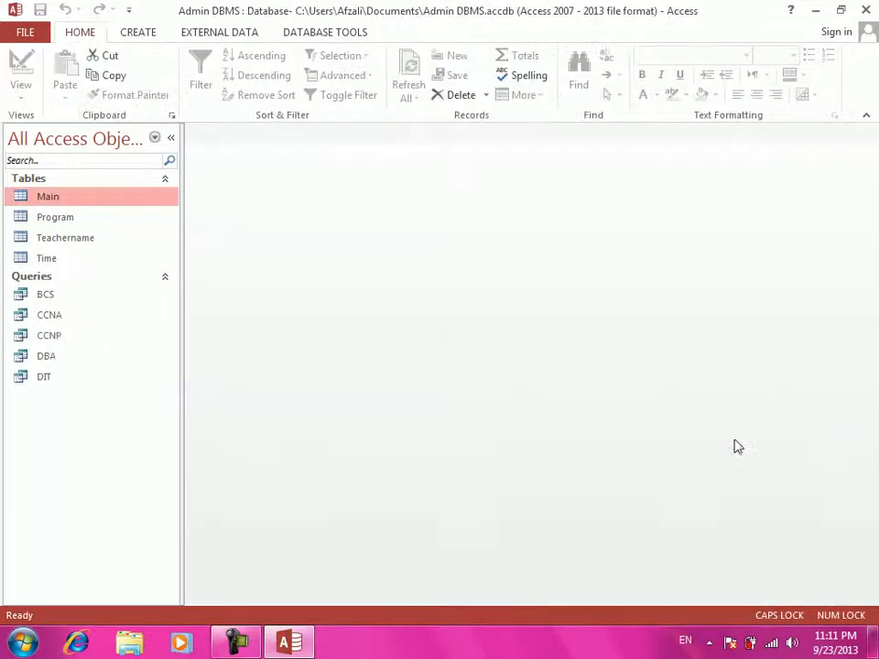
double_click(78, 336)
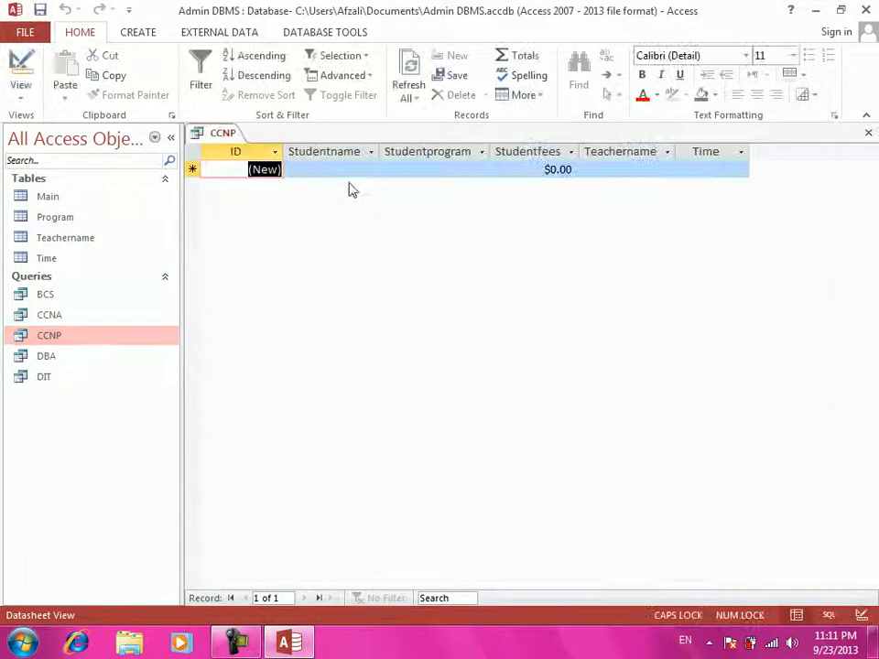
- Enter the new record's student name and keep CCNP as its program
click(348, 169)
click(874, 642)
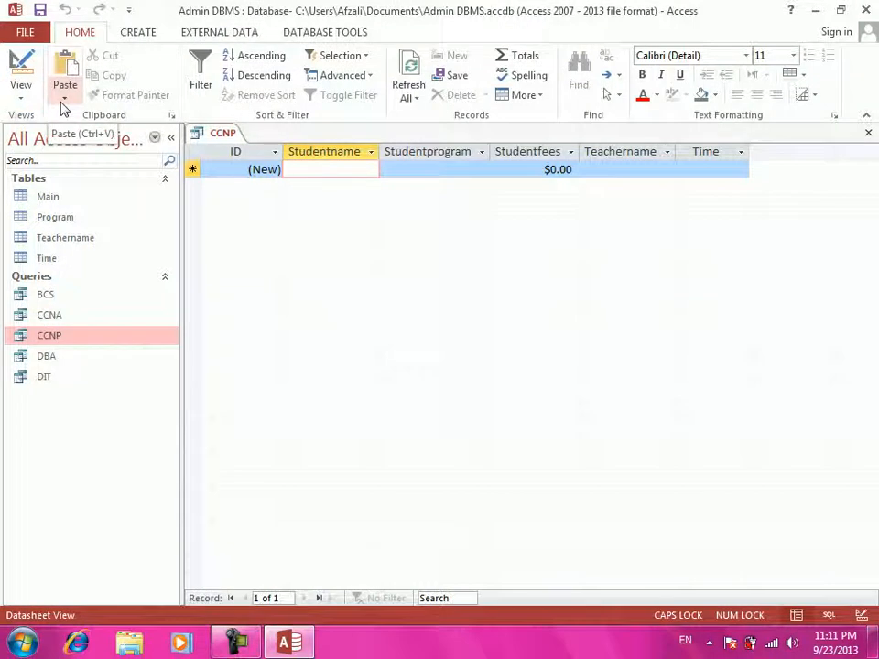
text(TA)
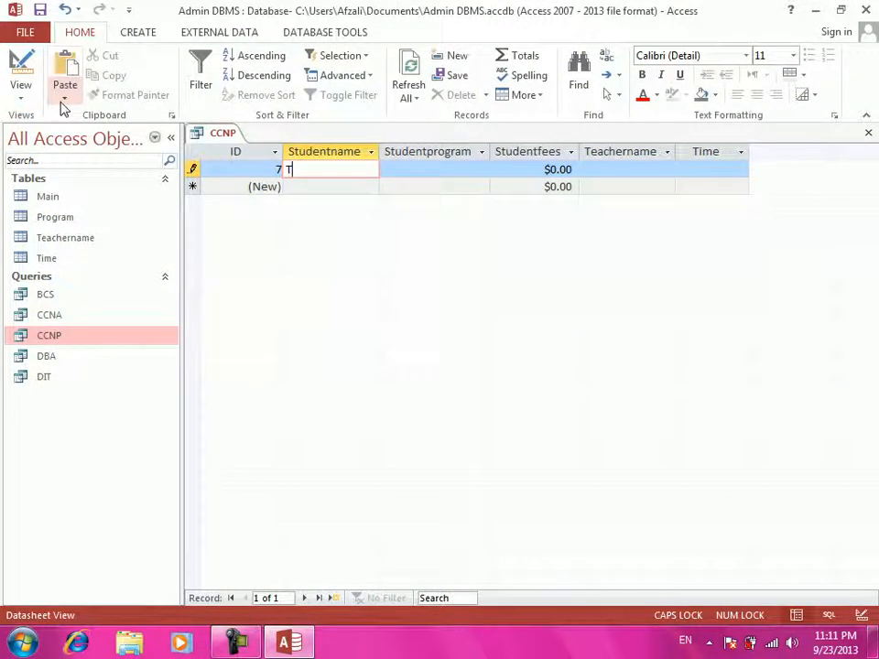
key(Caps_Lock)
text(aher)
key(Tab)
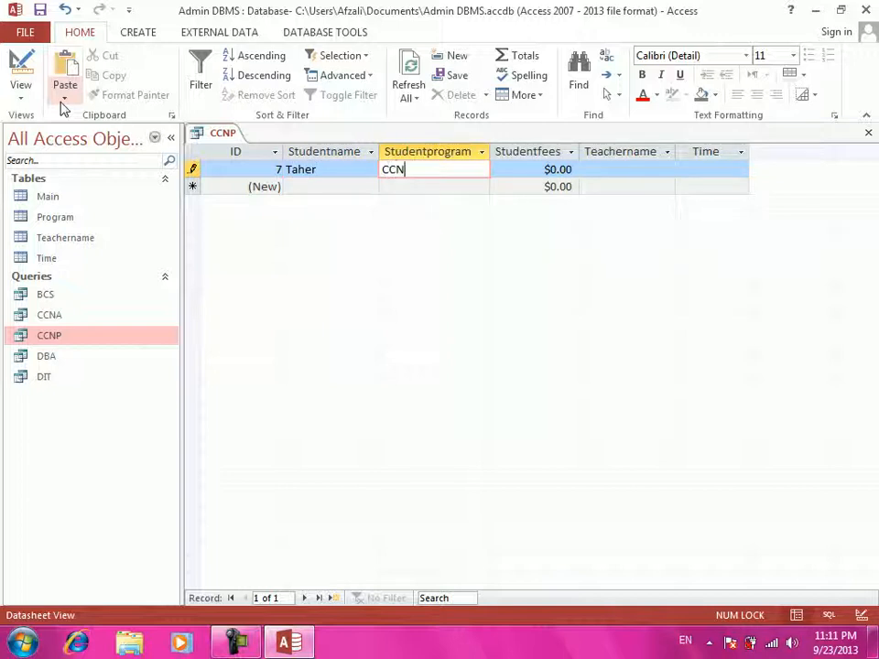
key(Tab)
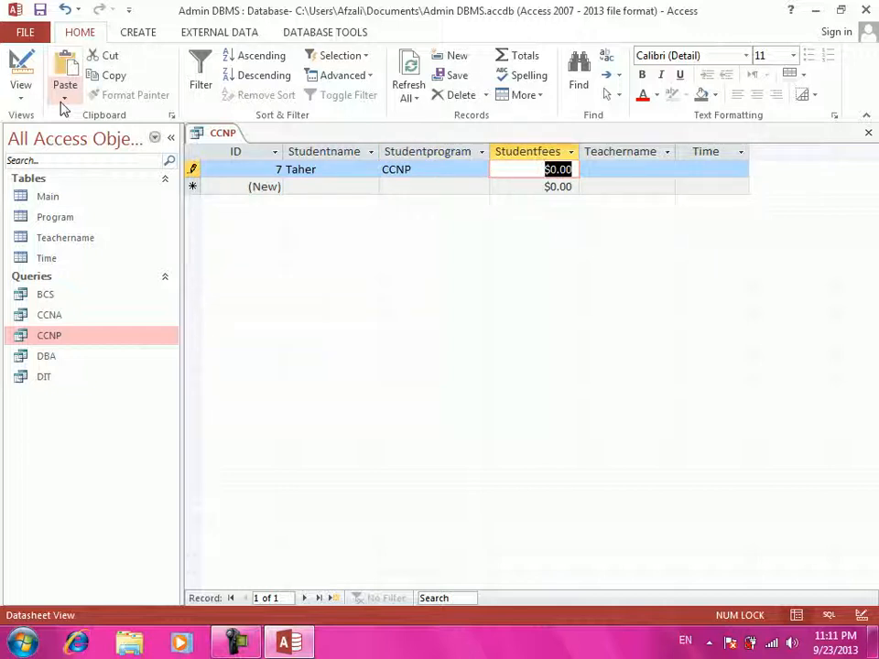
- Correct the Studentfees entry to 600 after an invalid-value warning
text(Mujtaba)
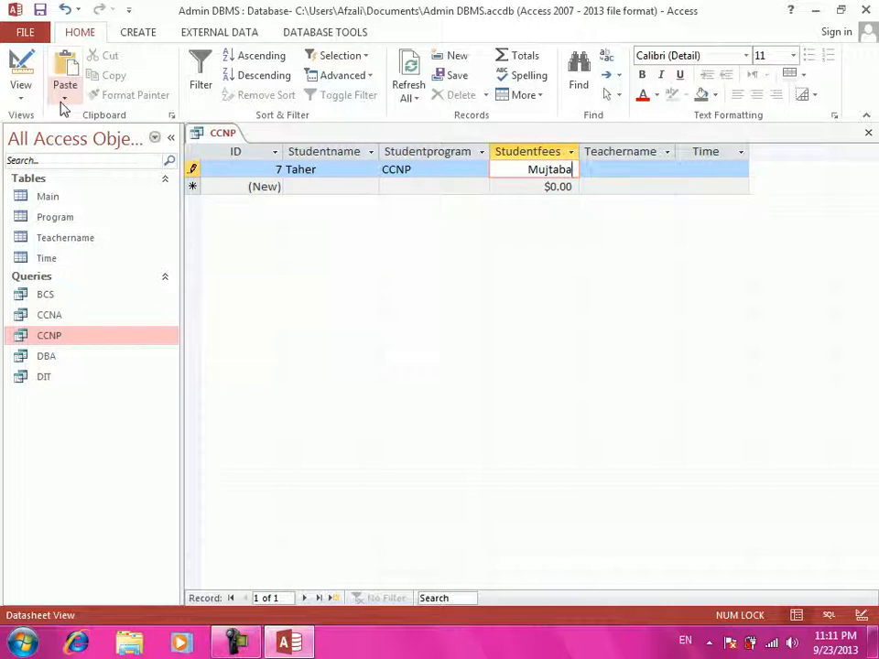
key(Tab)
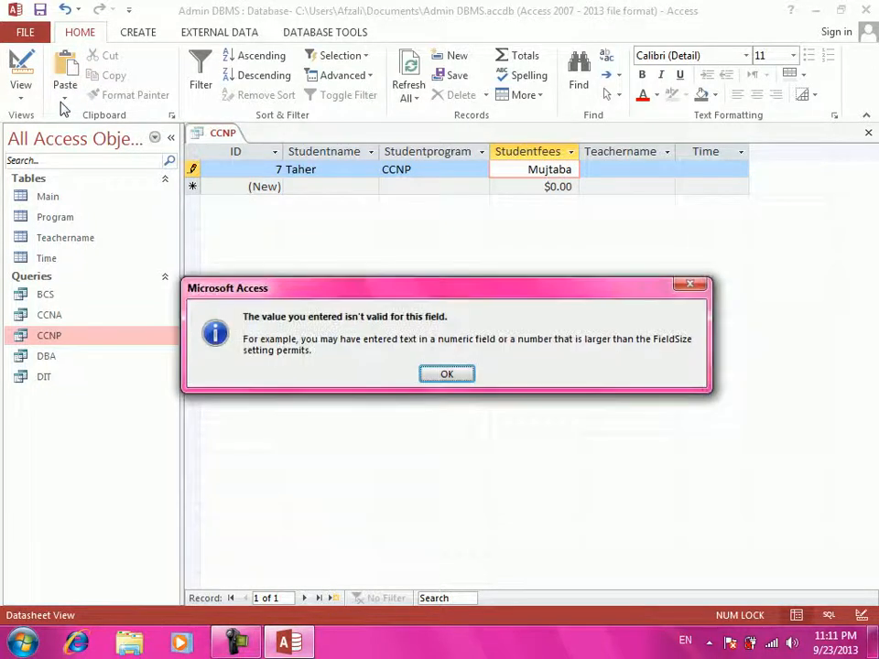
key(Return)
key(BackSpace)
key(BackSpace)
key(BackSpace)
key(BackSpace)
key(BackSpace)
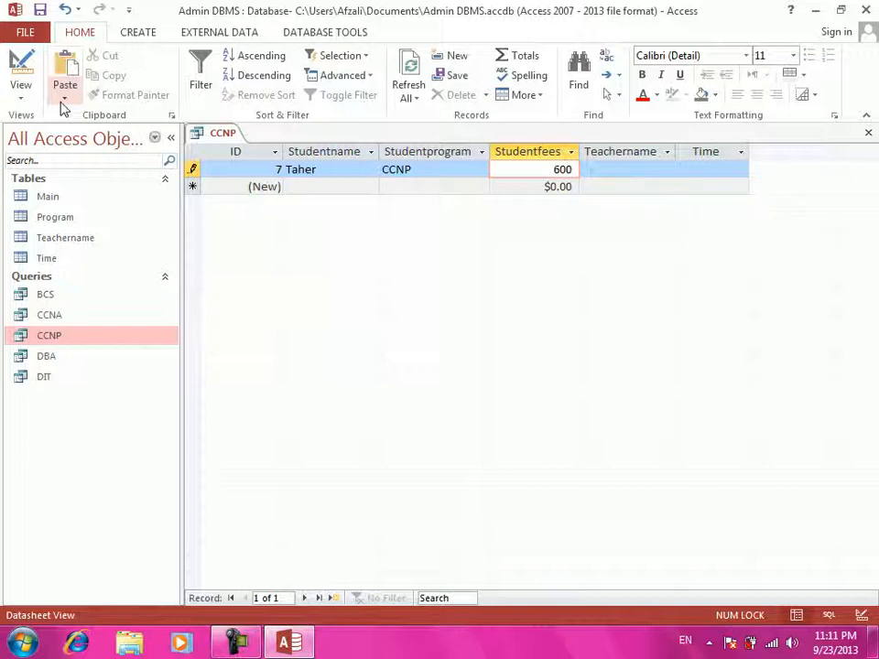
text(600)
key(Tab)
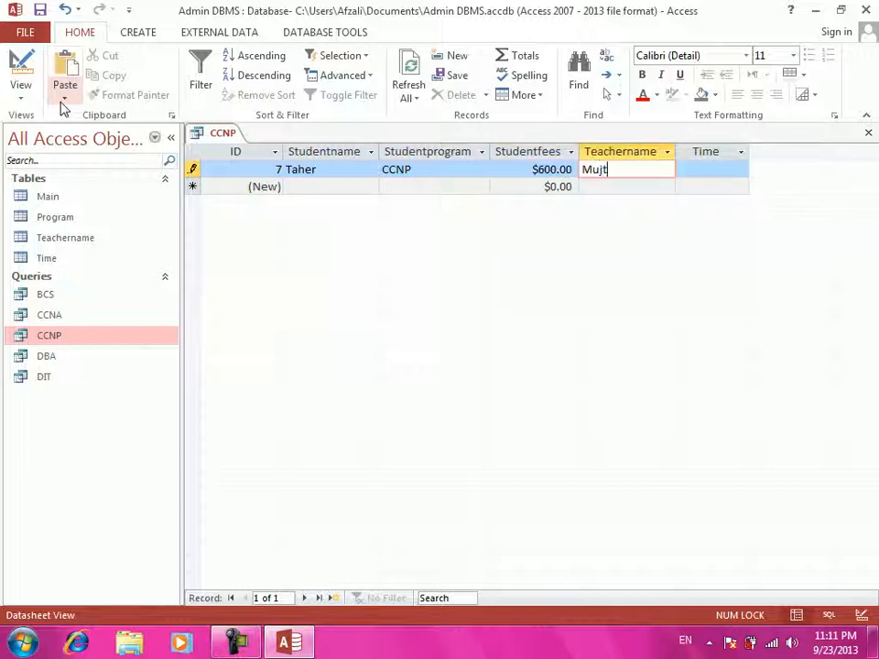
- Fill in the teacher's name and 9:00:00 time, save the record and close the datasheet
text(Mujtaba)
key(Tab)
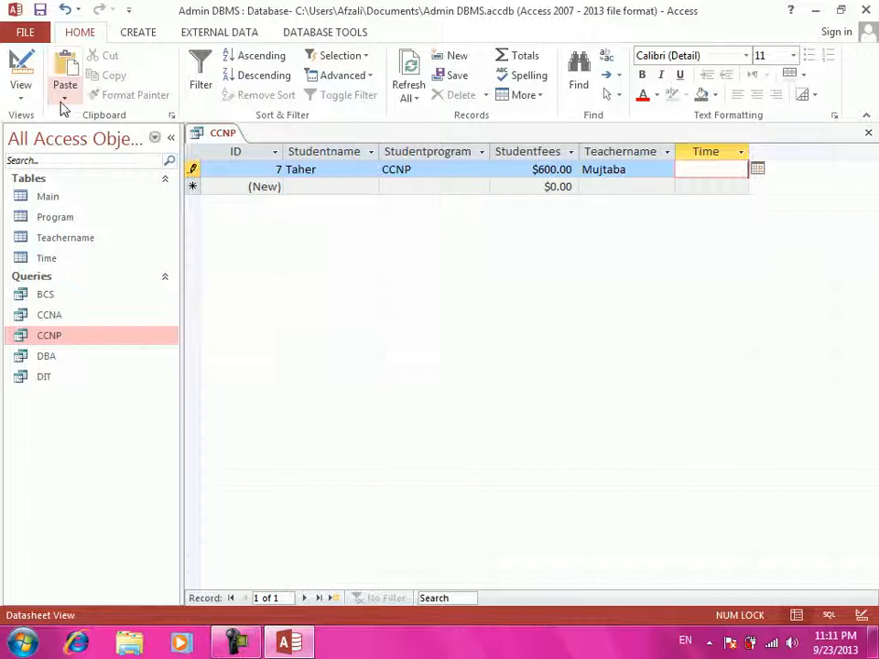
text(9:00:00)
key(Return)
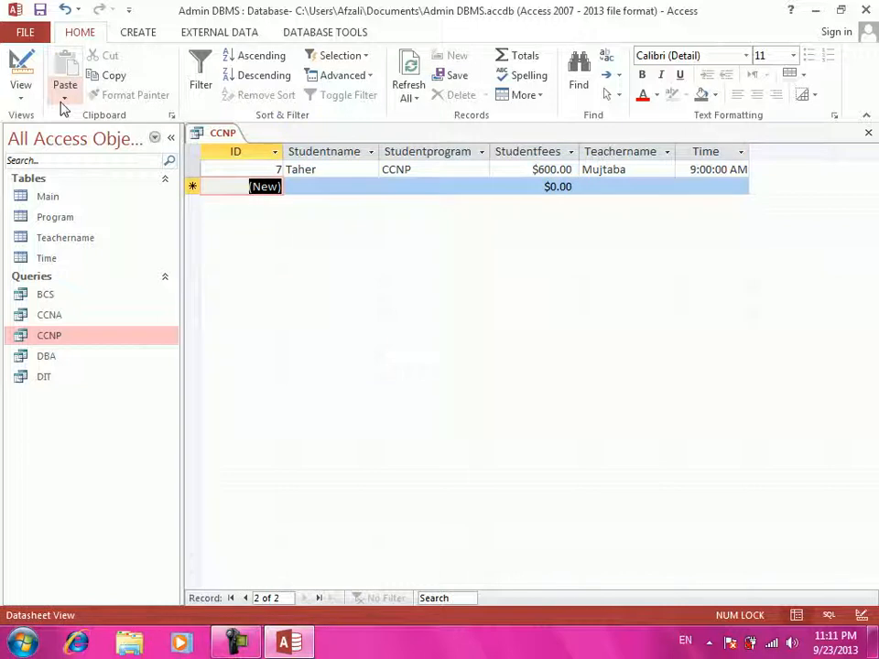
key(ctrl+w)
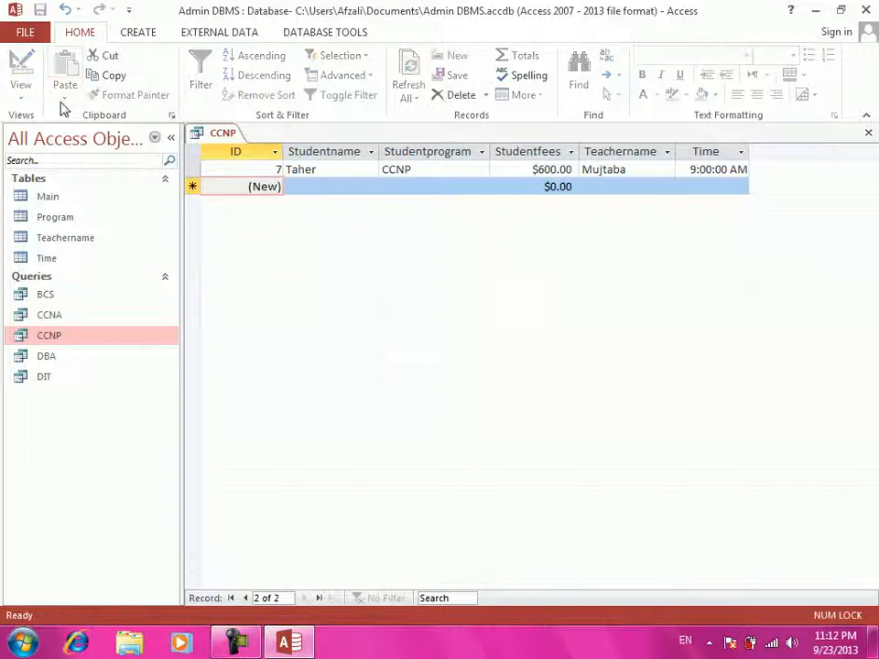
double_click(45, 198)
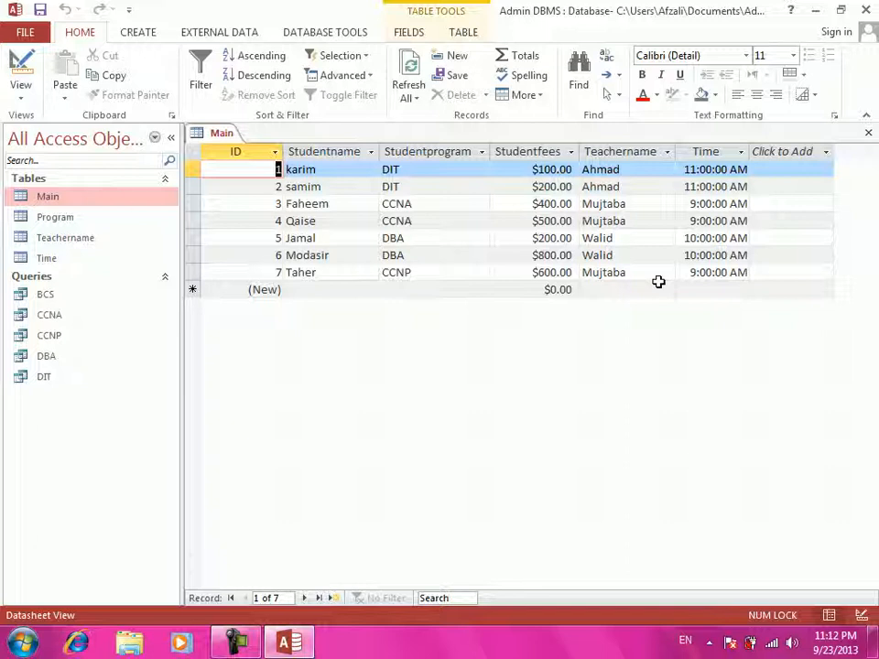
key(ctrl+w)
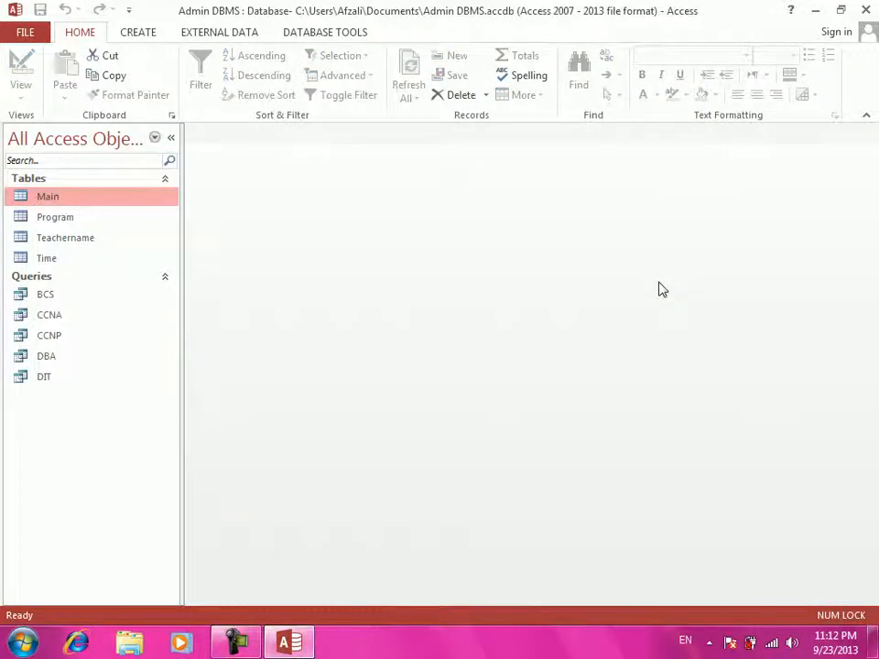
- Create a form from the BCS query and save it as BCS, then select the CCNA query
click(30, 301)
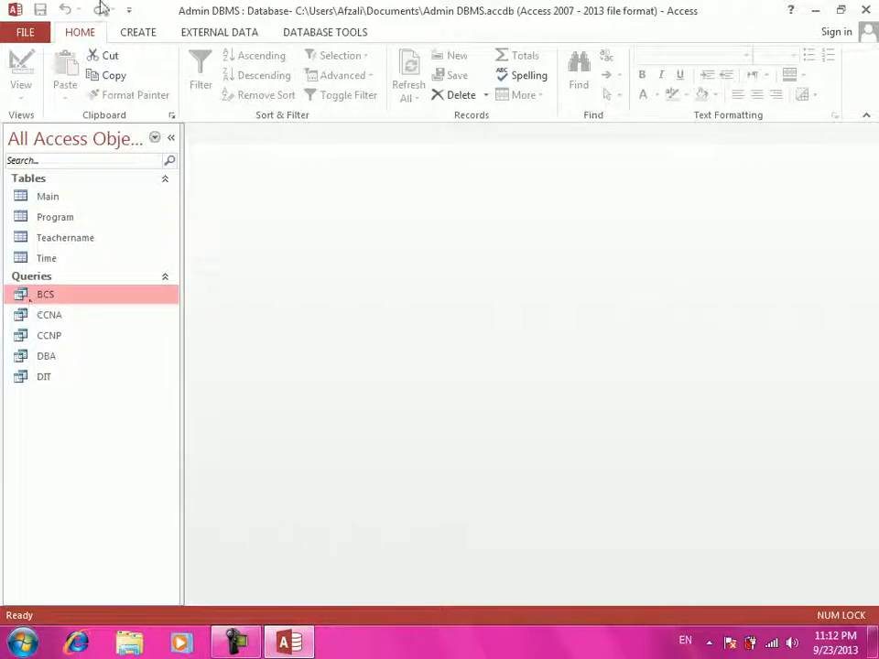
click(148, 31)
click(296, 89)
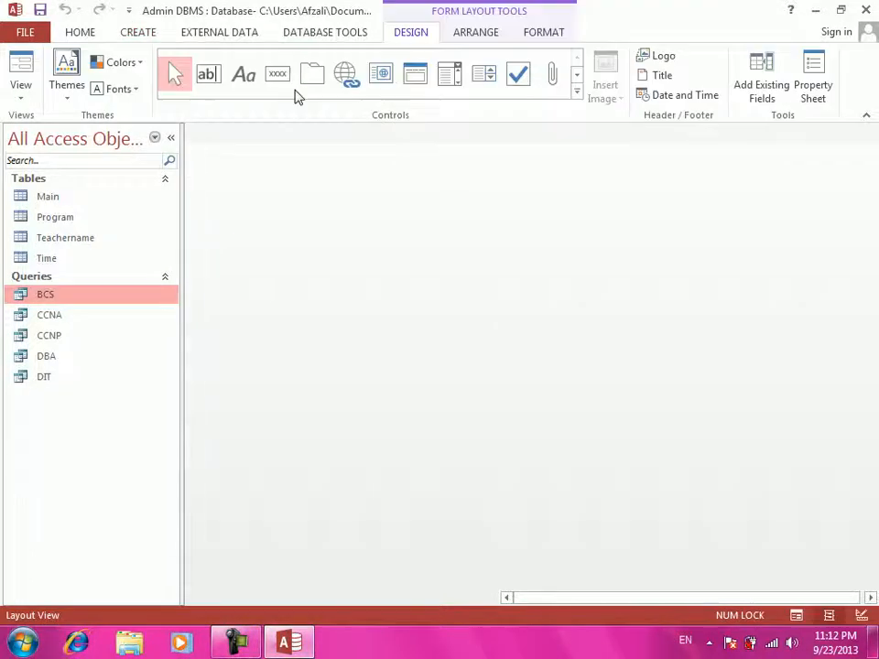
key(ctrl+w)
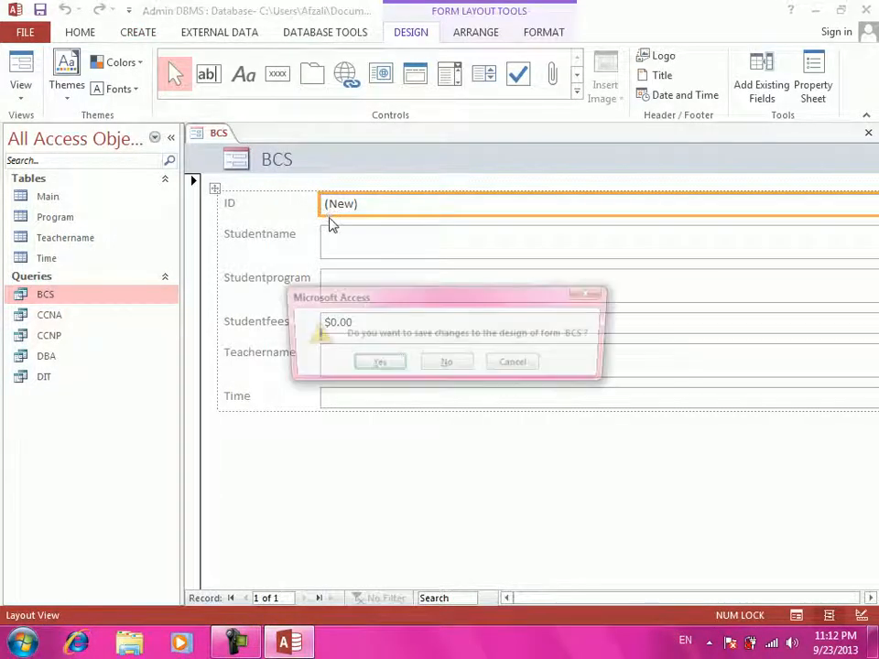
key(Return)
key(Return)
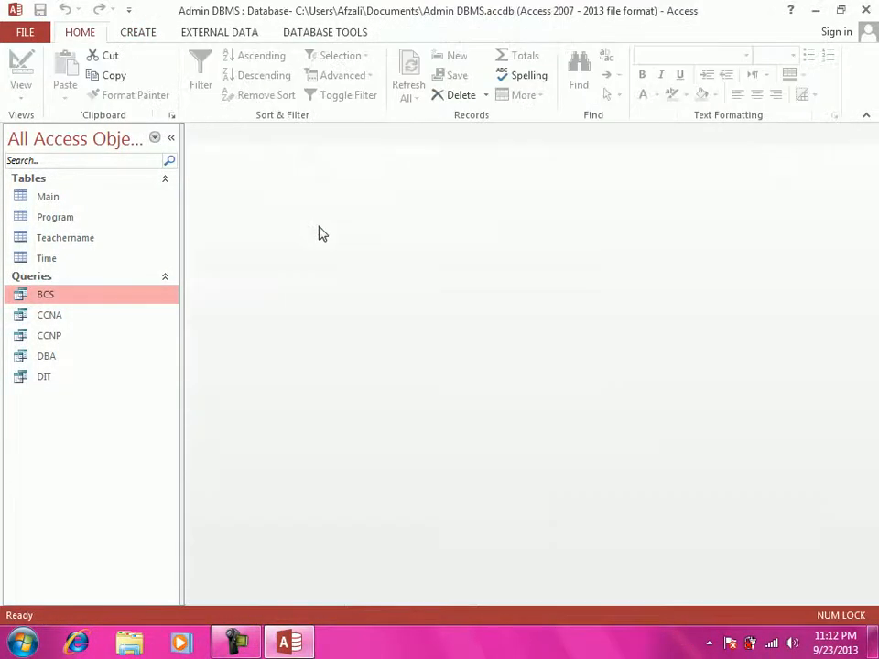
click(81, 317)
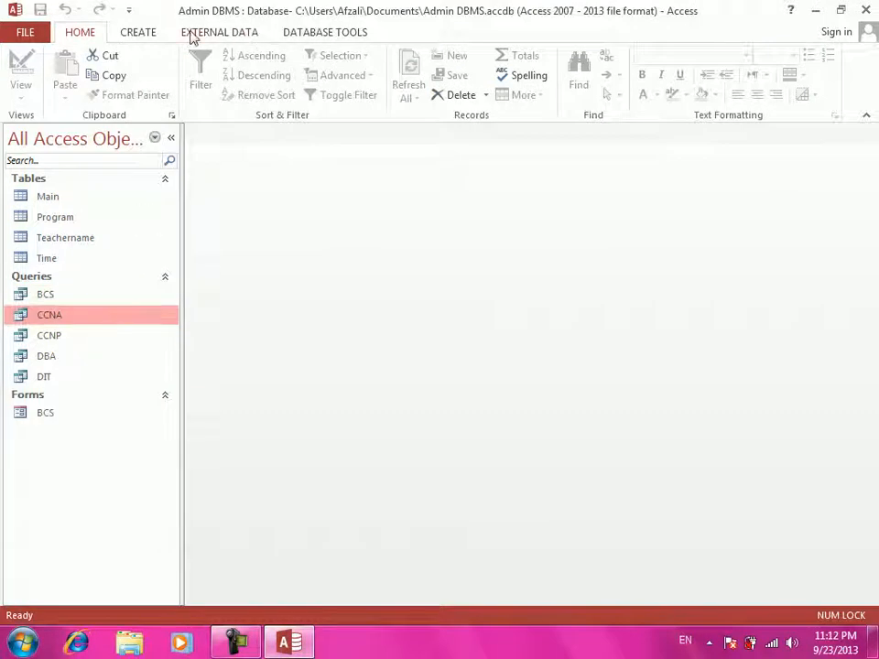
click(152, 30)
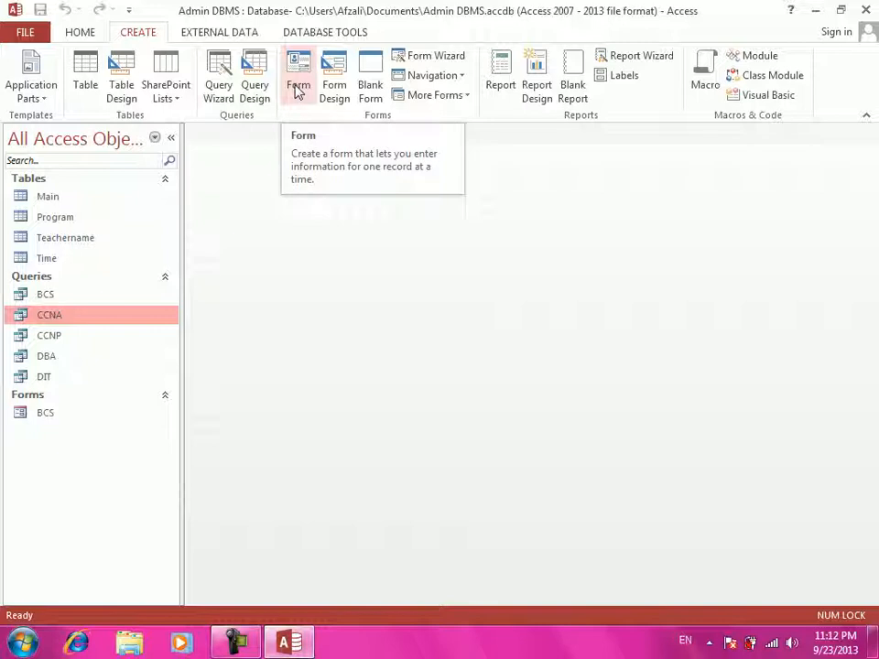
- Create a form from the CCNA query and save it as CCNA
click(295, 90)
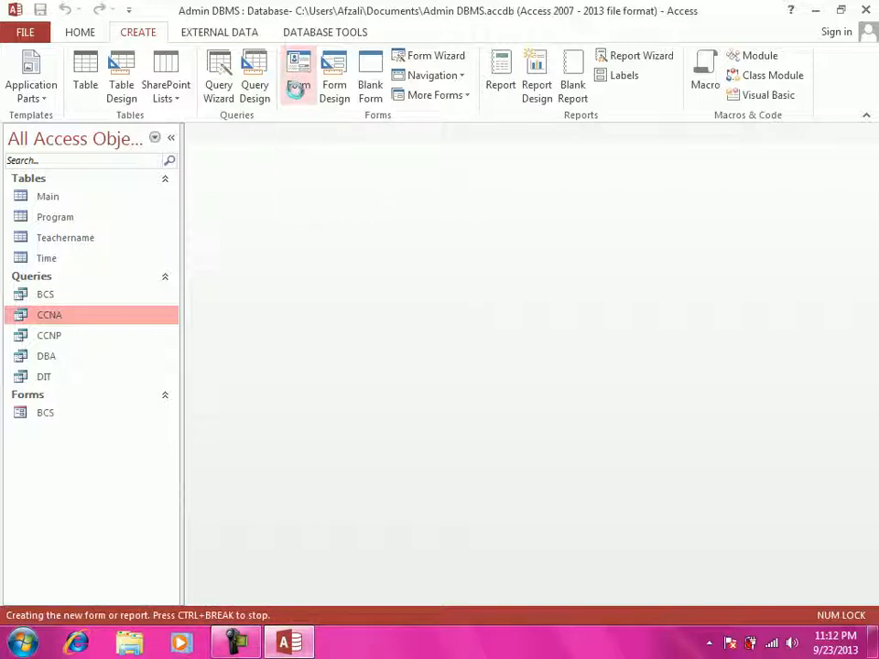
key(ctrl+w)
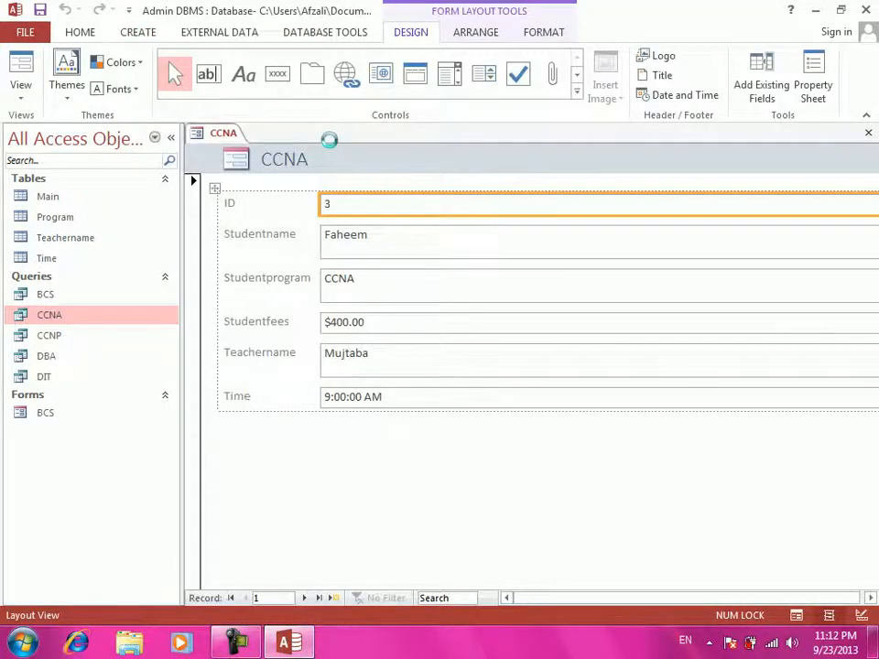
key(Return)
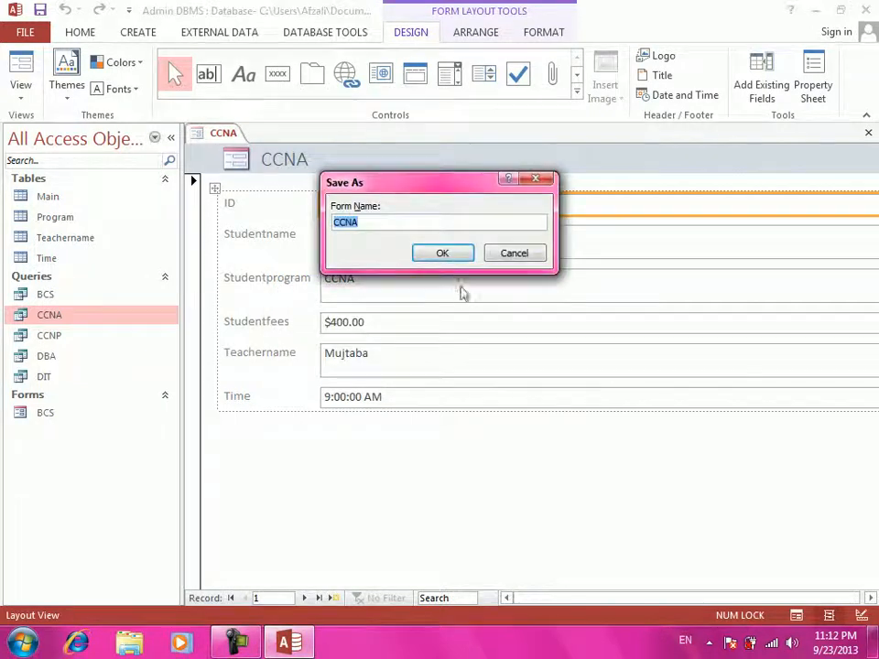
click(438, 257)
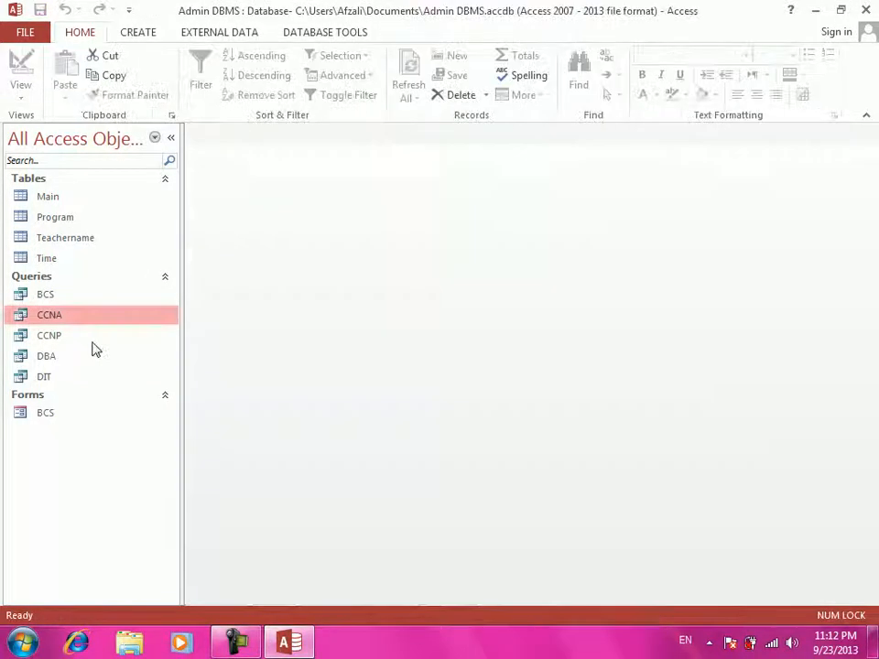
- Create a form from the CCNP query and save it as CCNP
click(83, 337)
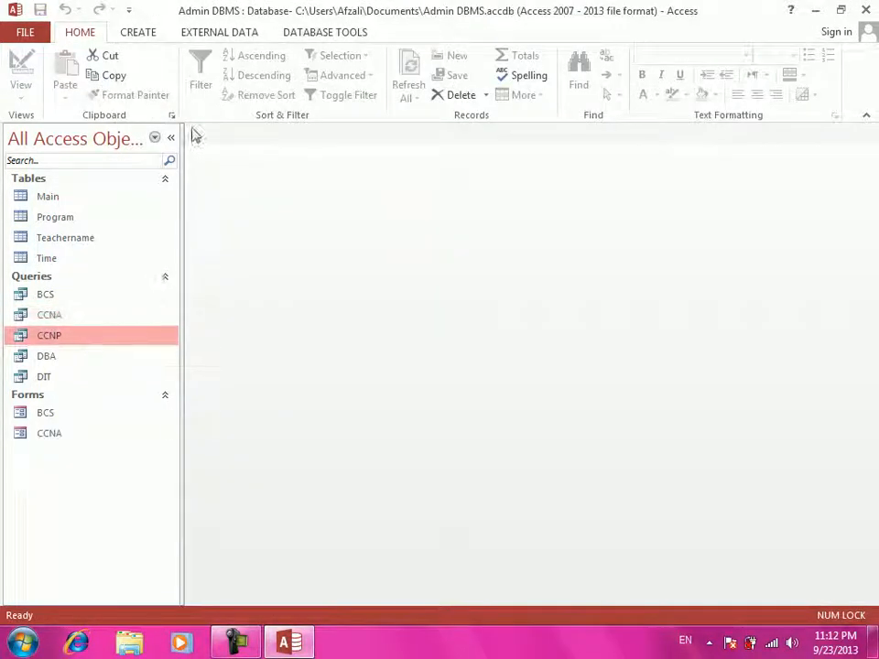
click(144, 35)
click(306, 89)
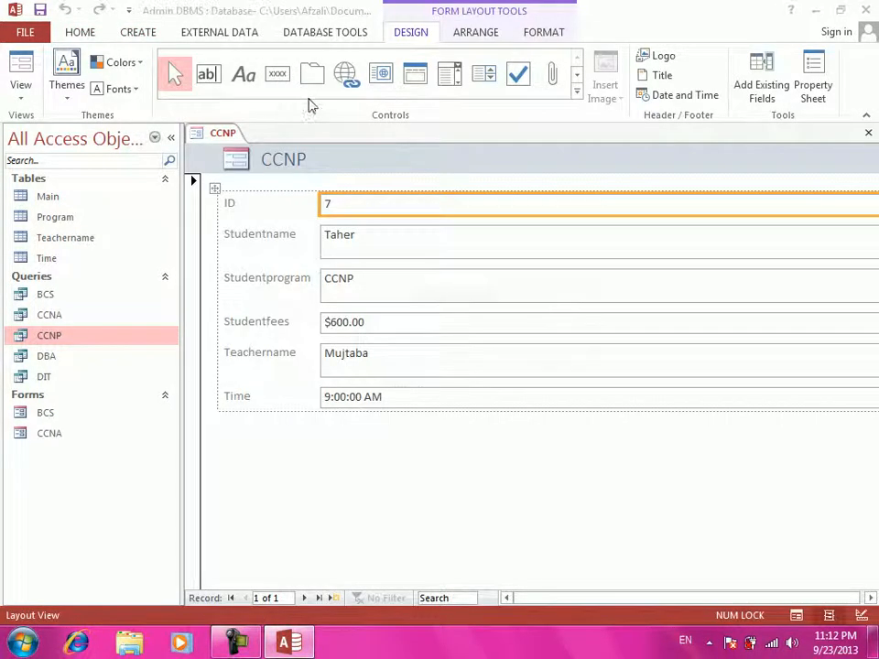
key(ctrl+w)
key(Return)
key(Return)
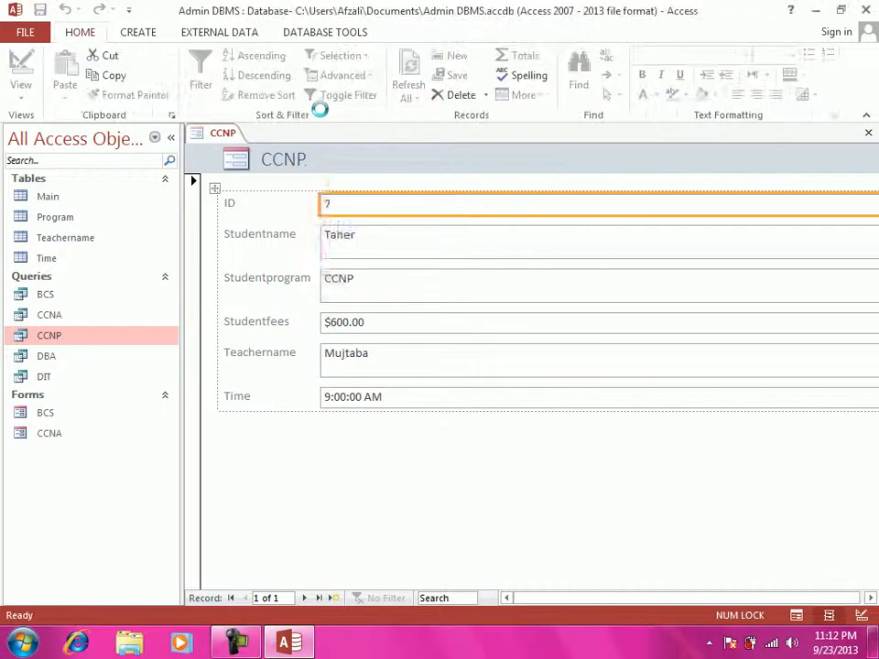
- Create a form from the DBA query and save it as DBA
click(91, 356)
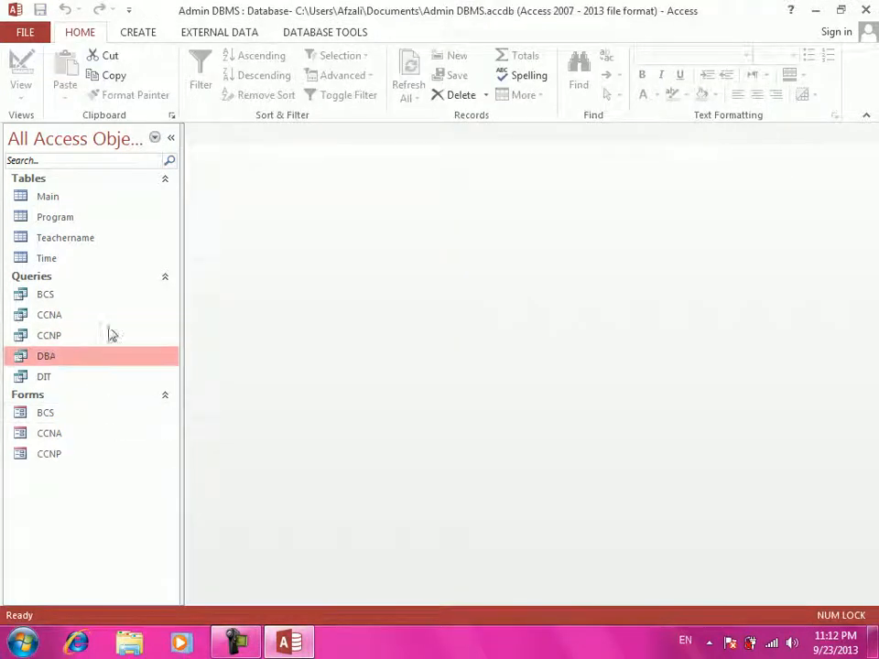
click(153, 37)
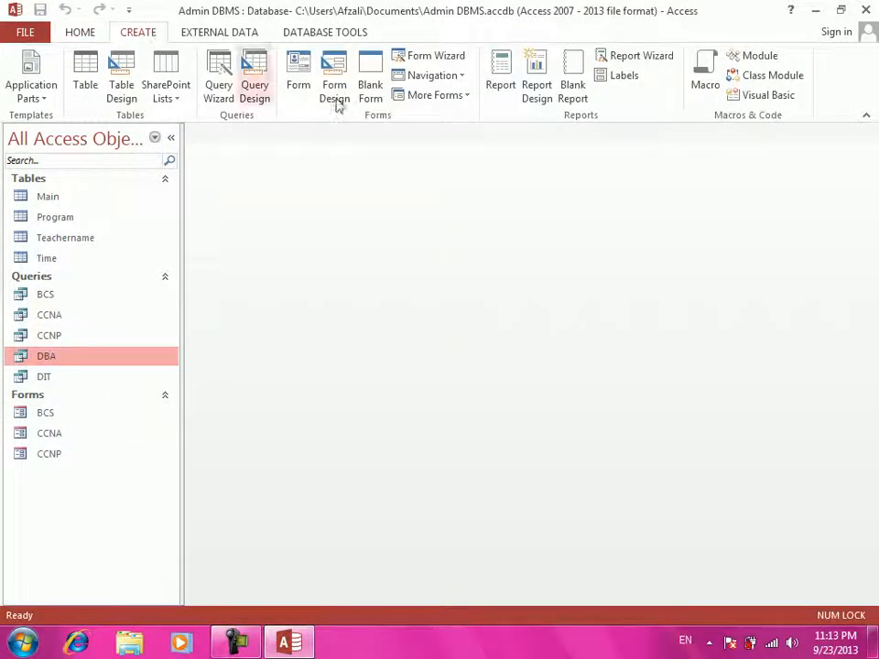
click(298, 79)
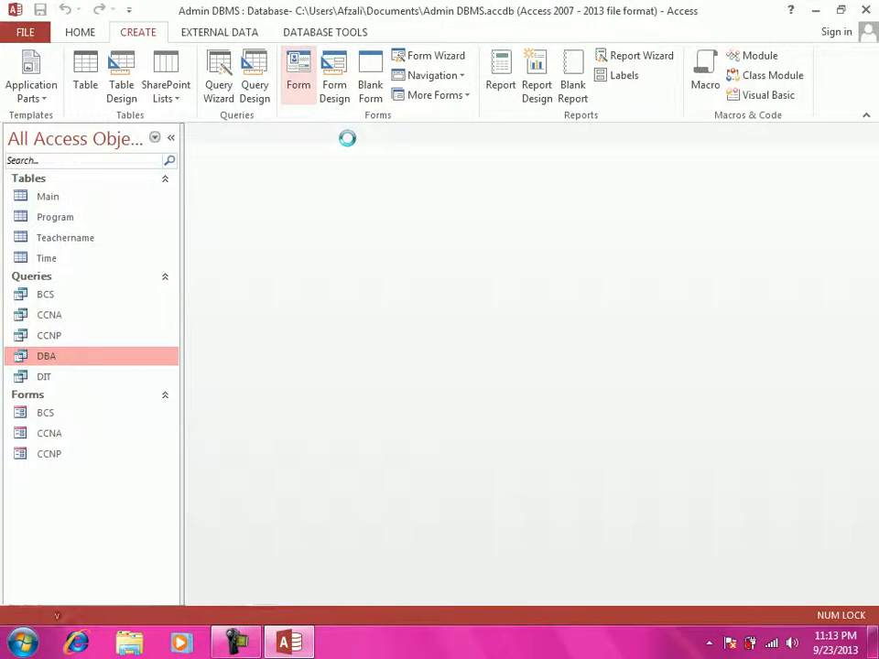
key(ctrl+w)
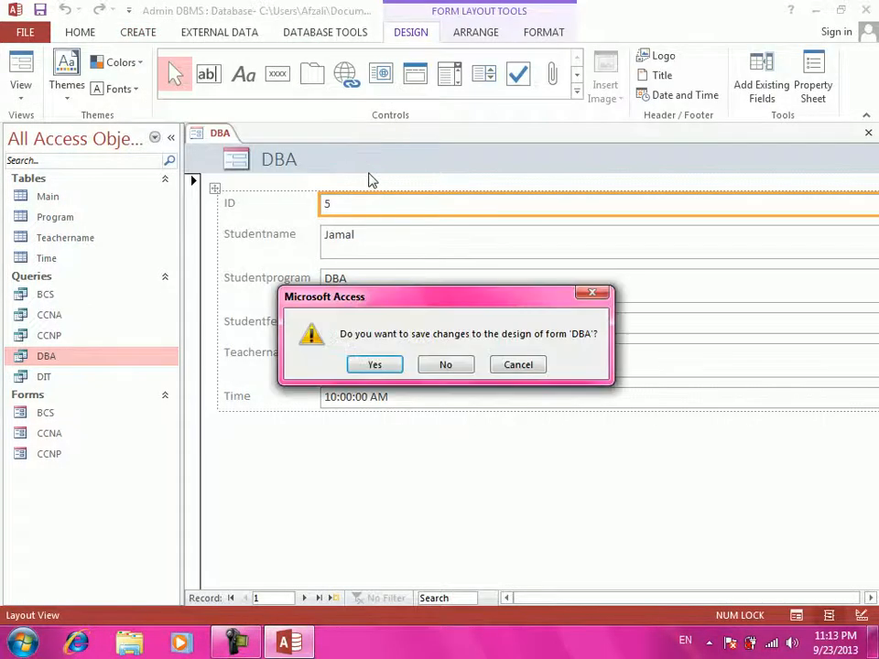
key(Return)
key(Return)
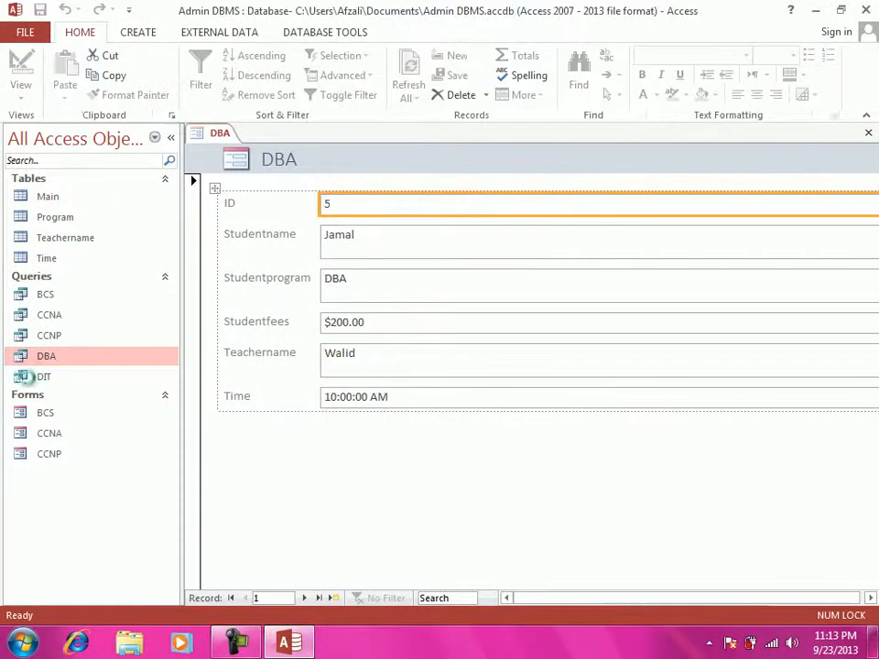
- Create a form from the DIT query and confirm saving it
click(57, 378)
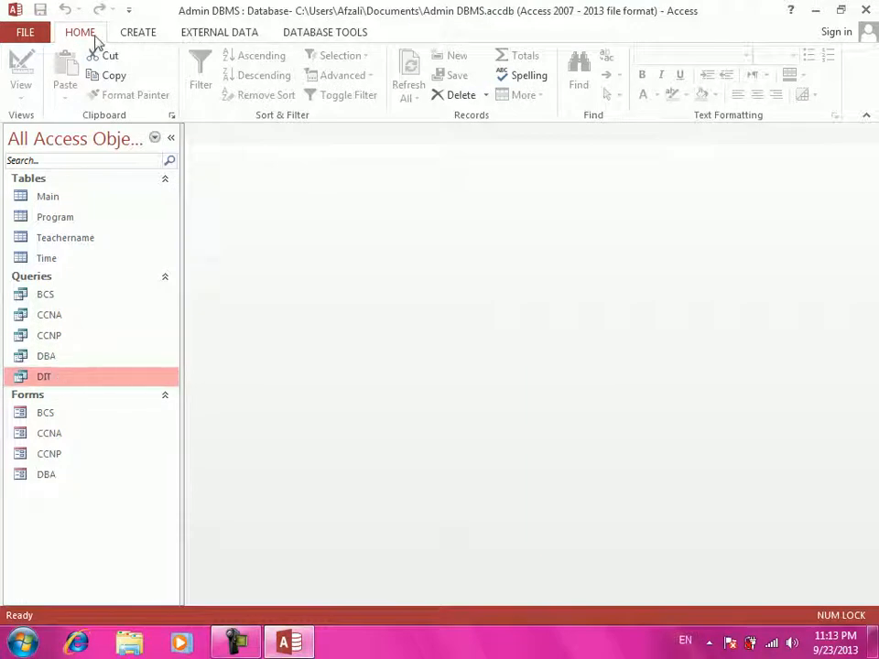
click(138, 35)
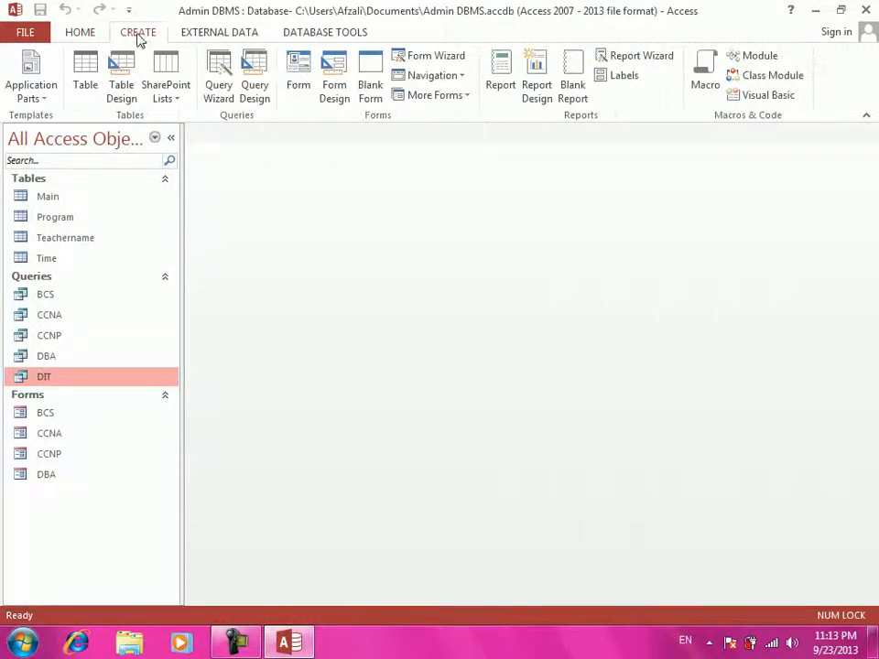
click(300, 83)
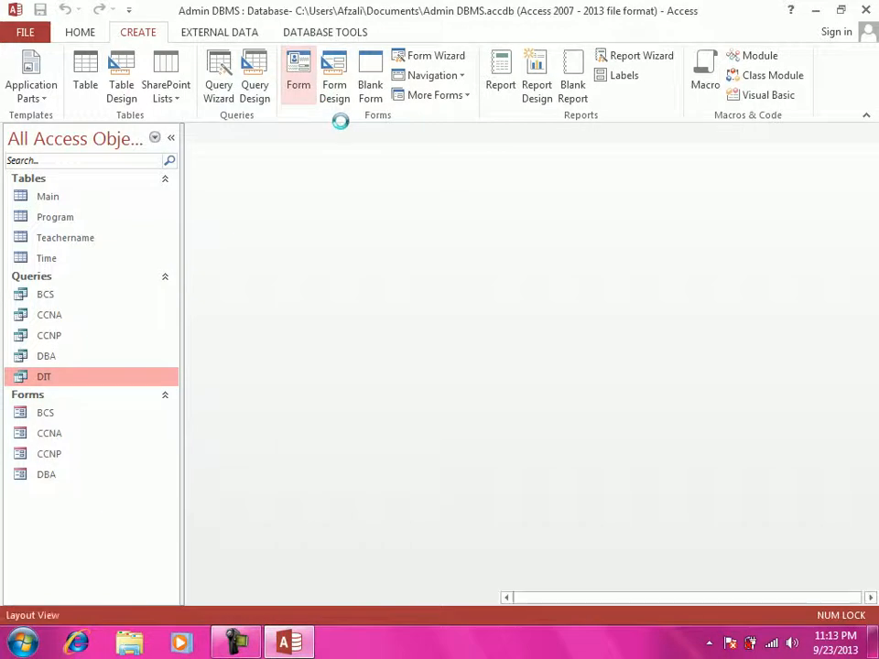
key(ctrl+w)
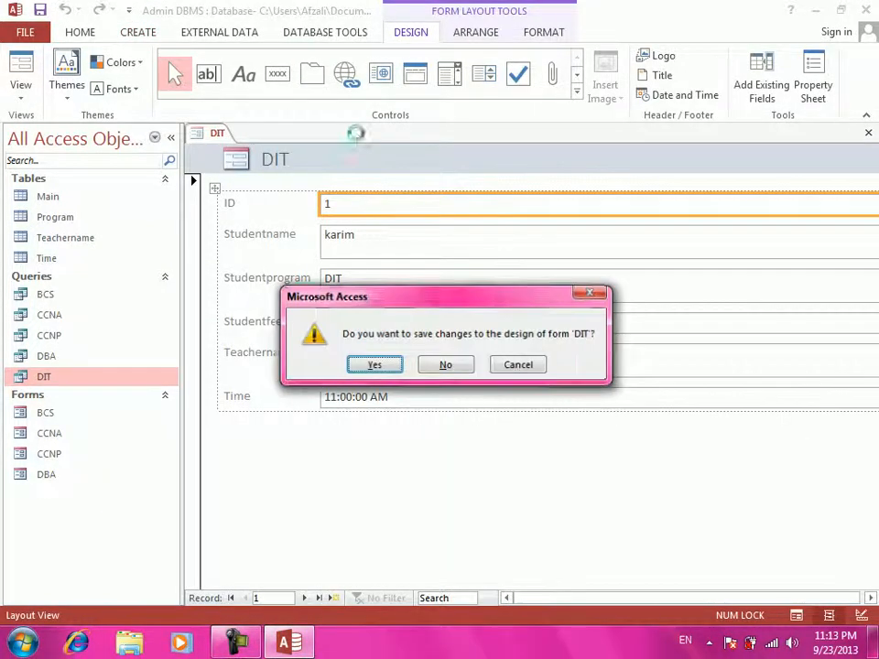
key(Return)
key(Return)
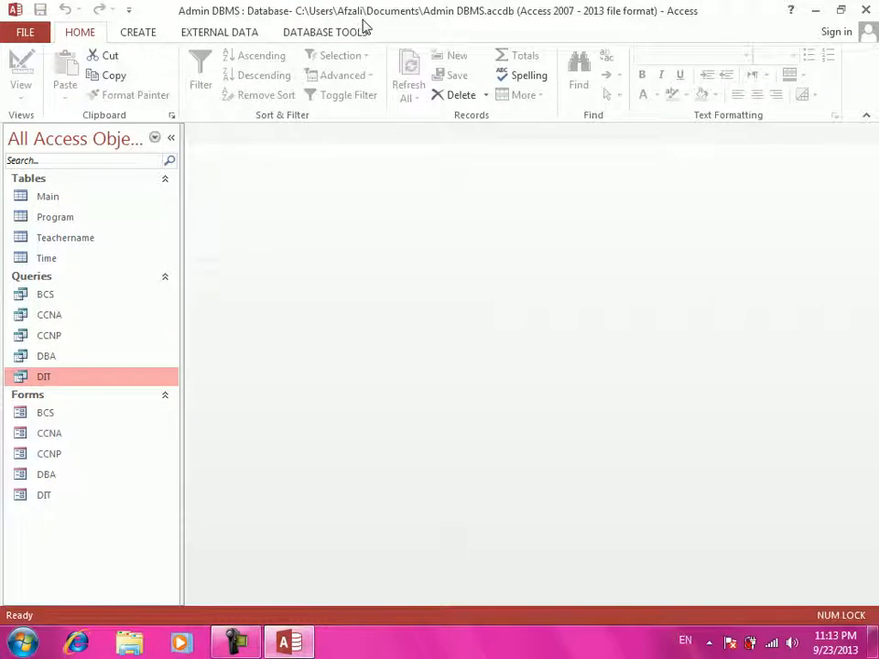
double_click(59, 375)
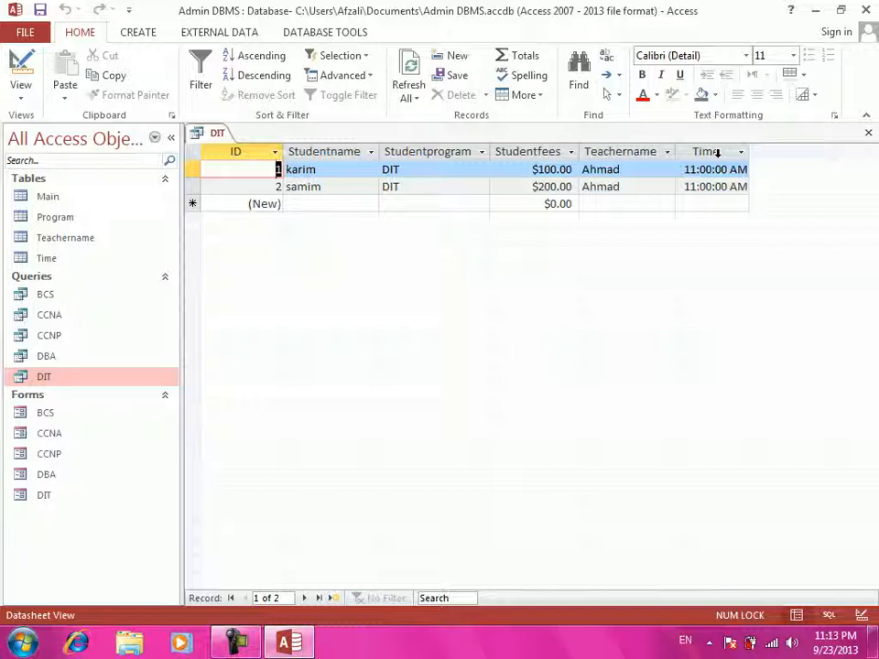
key(ctrl+w)
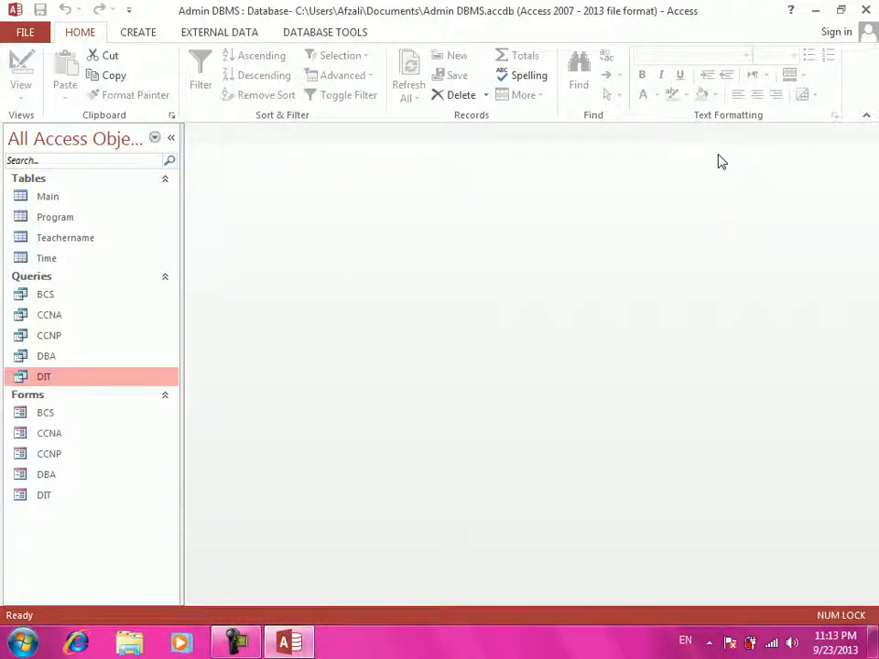
- Open a new query in Design View with the Main table added
click(50, 196)
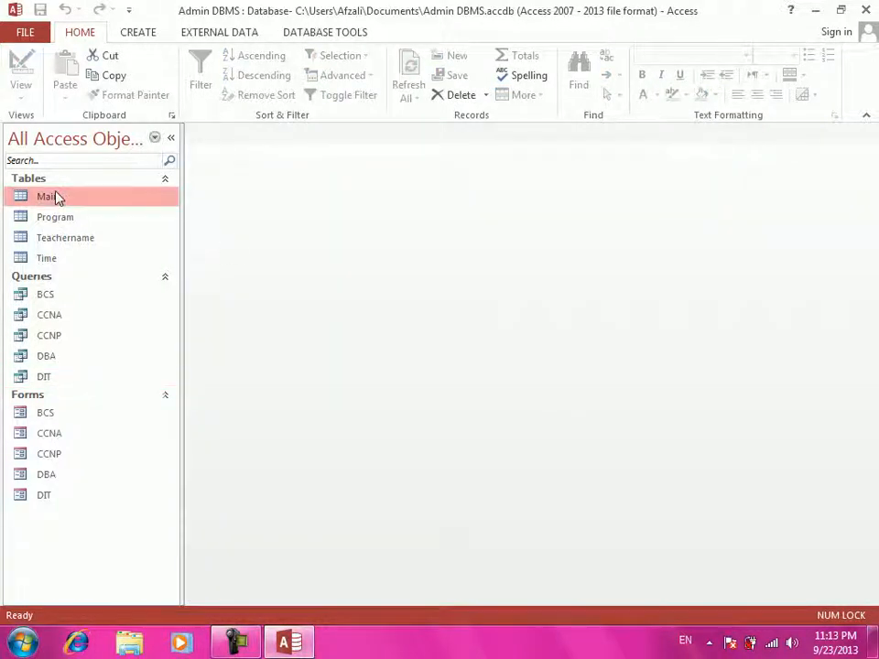
click(149, 33)
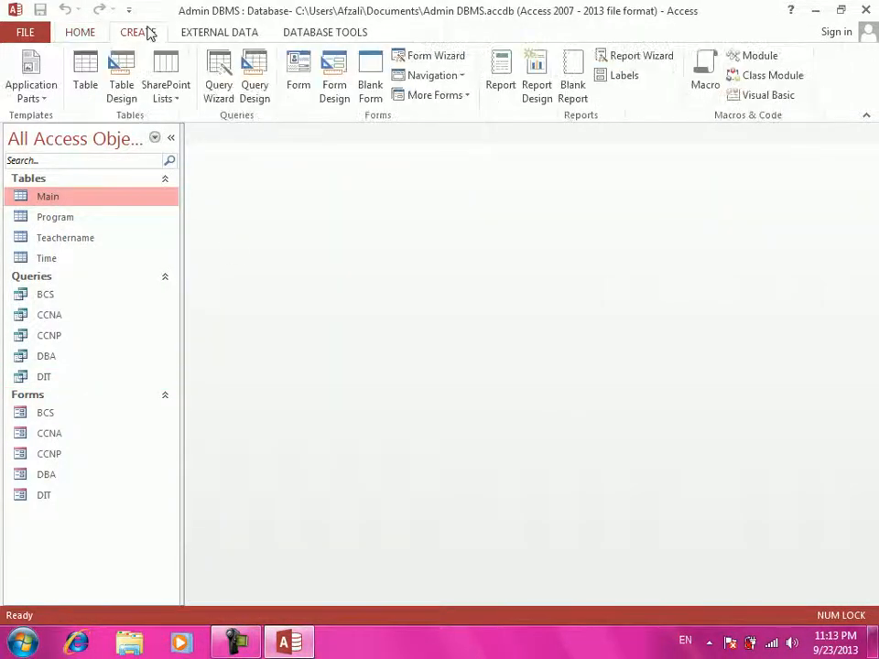
click(257, 84)
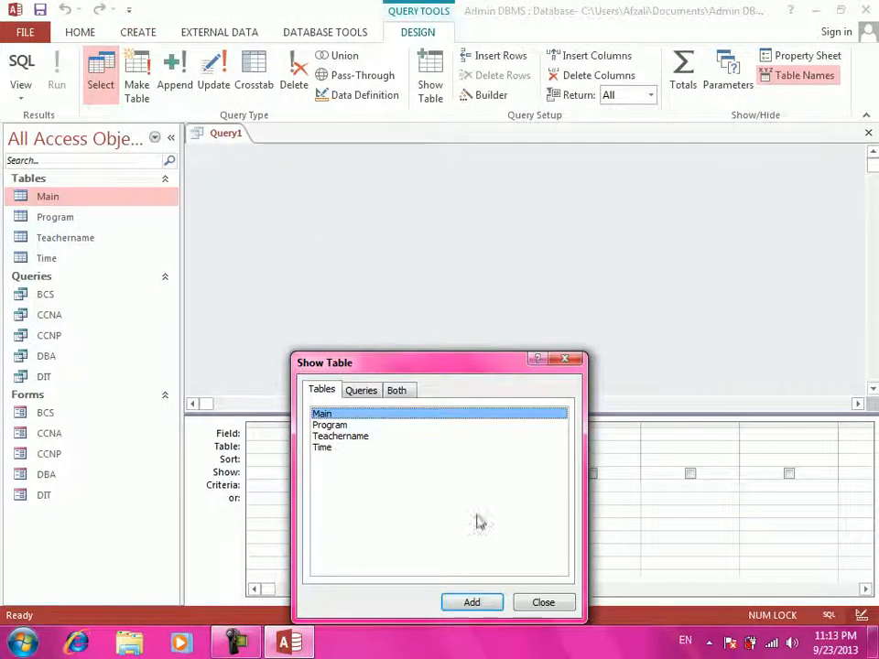
click(491, 600)
click(541, 602)
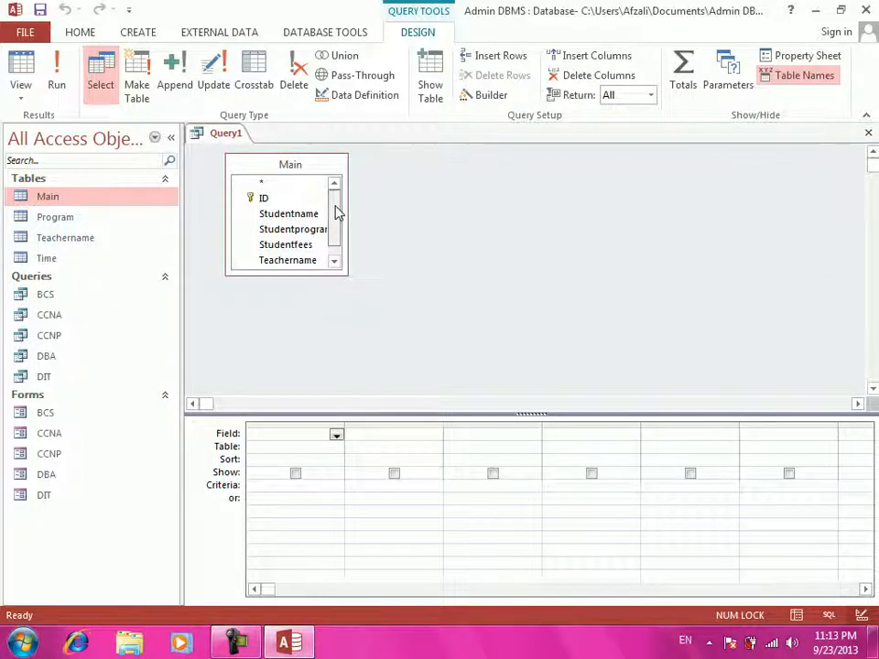
drag(337, 212, 335, 232)
- Add Teachername and Total: Sum([Studentfees]) columns, with [Enter Teacher Name] as Teachername's criterion
drag(319, 249, 306, 438)
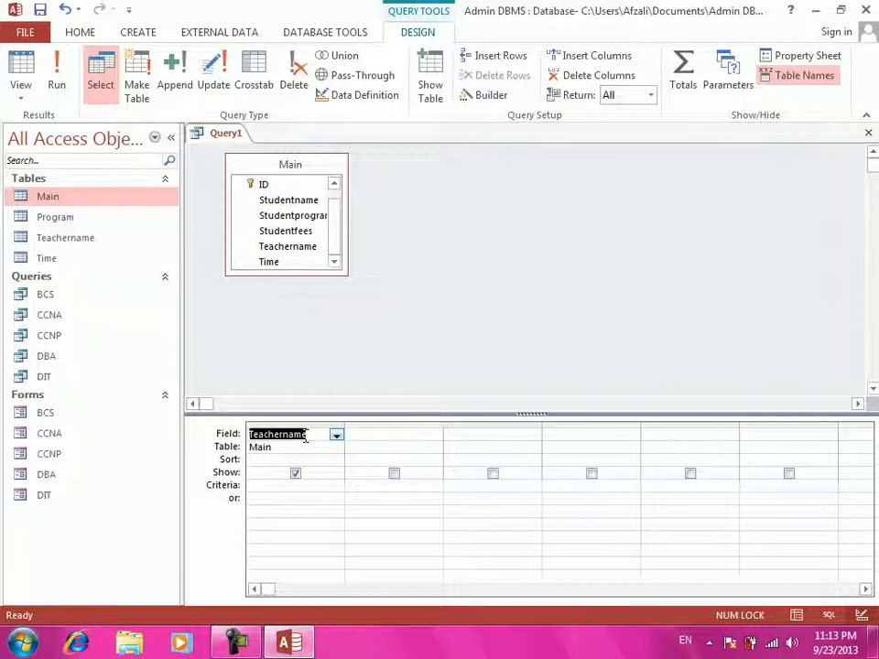
click(436, 434)
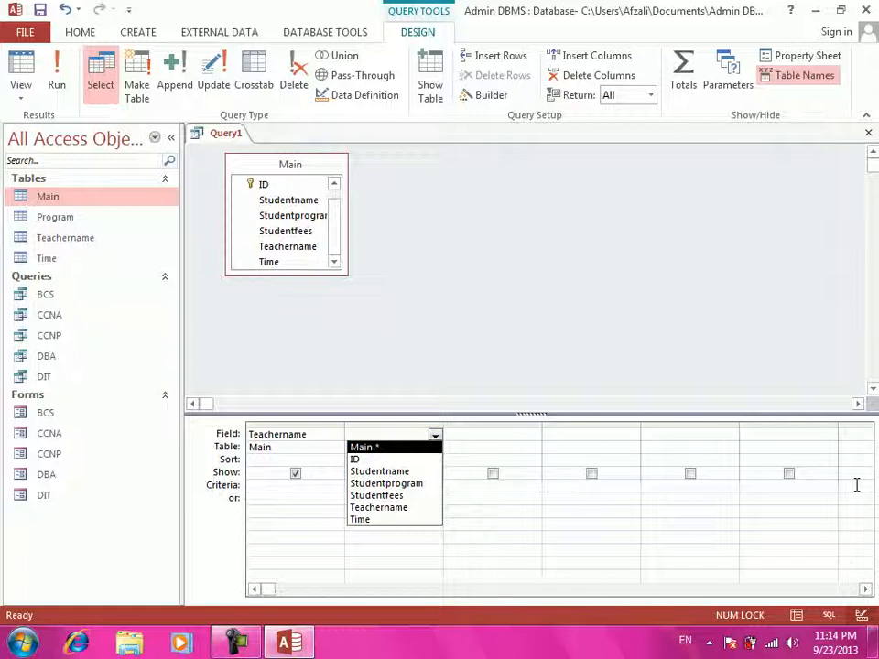
text(Total)
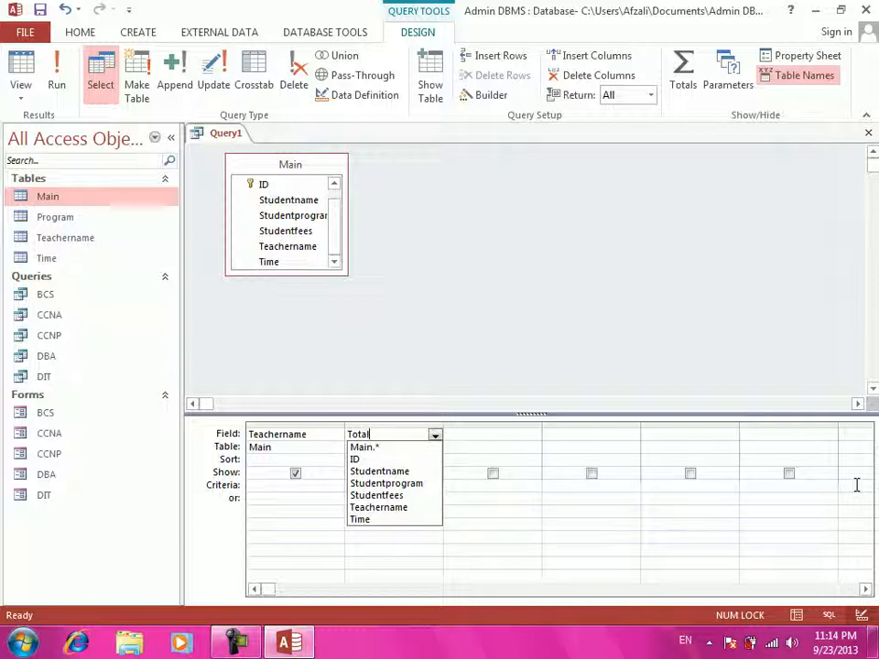
text(: )
text(su)
text(sum)
text((Stud)
text(e)
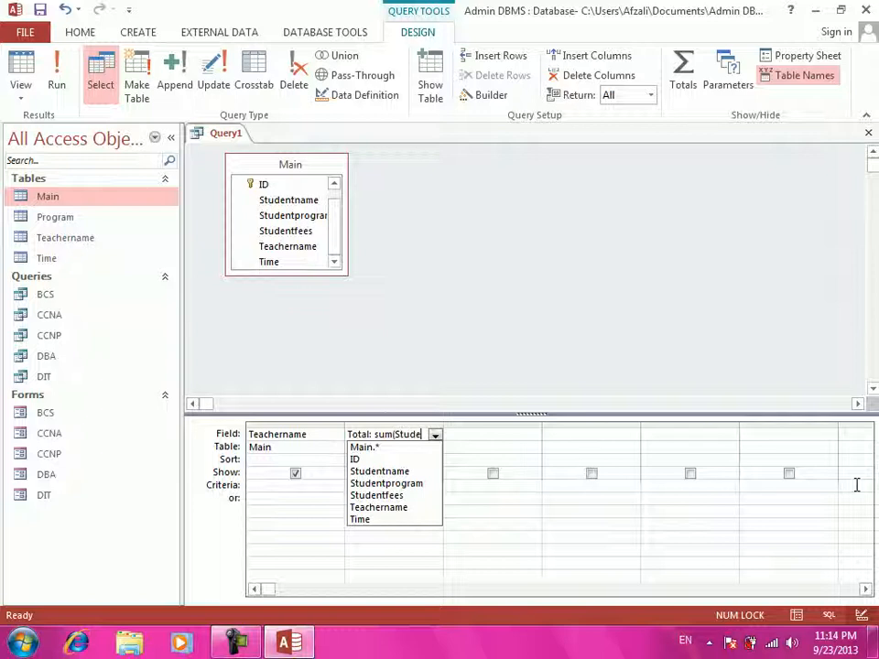
text(ntfees))
key(Return)
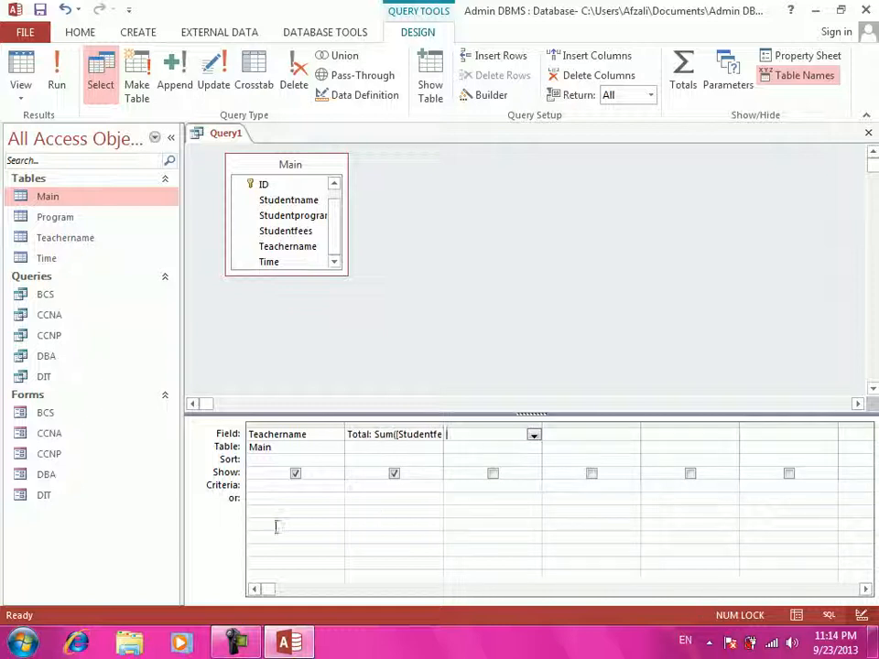
click(286, 484)
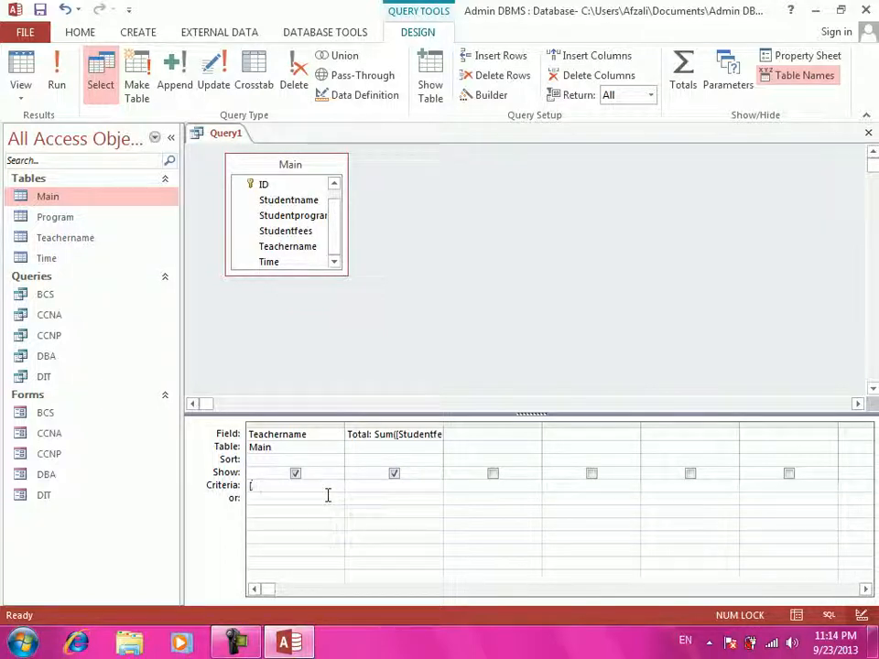
text(Enter Teacher Name])
- Add an All Count: Count([Studentfees]) column, then close the query and agree to save
key(ctrl+w)
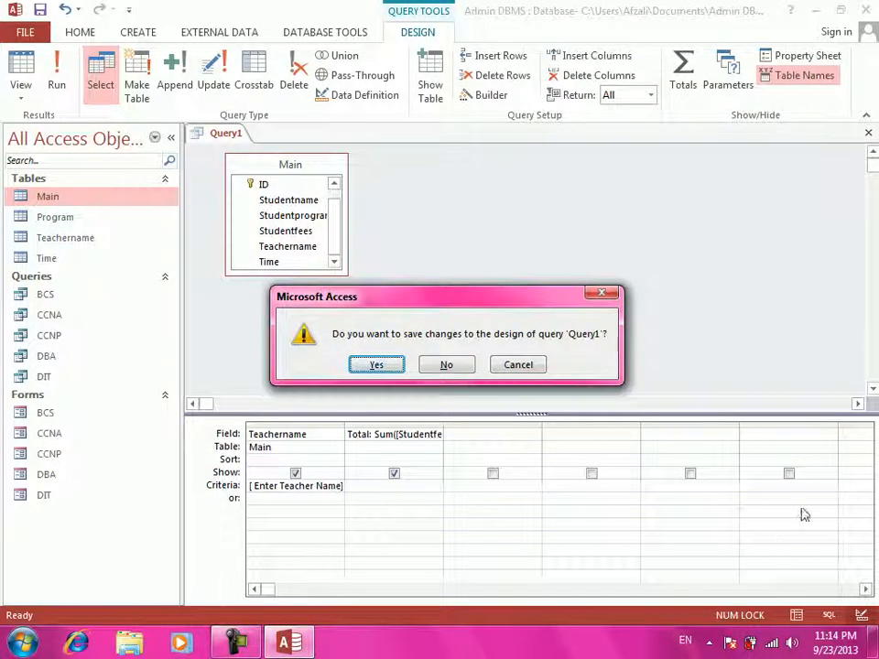
click(520, 366)
click(471, 436)
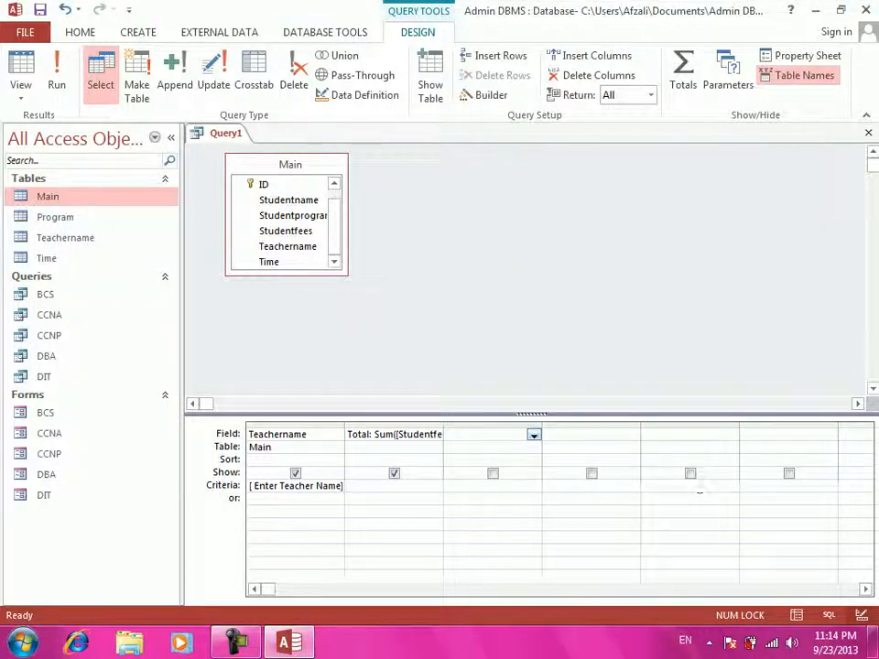
text(All)
text( Count)
text(:)
text(S)
text(tud)
text(ent)
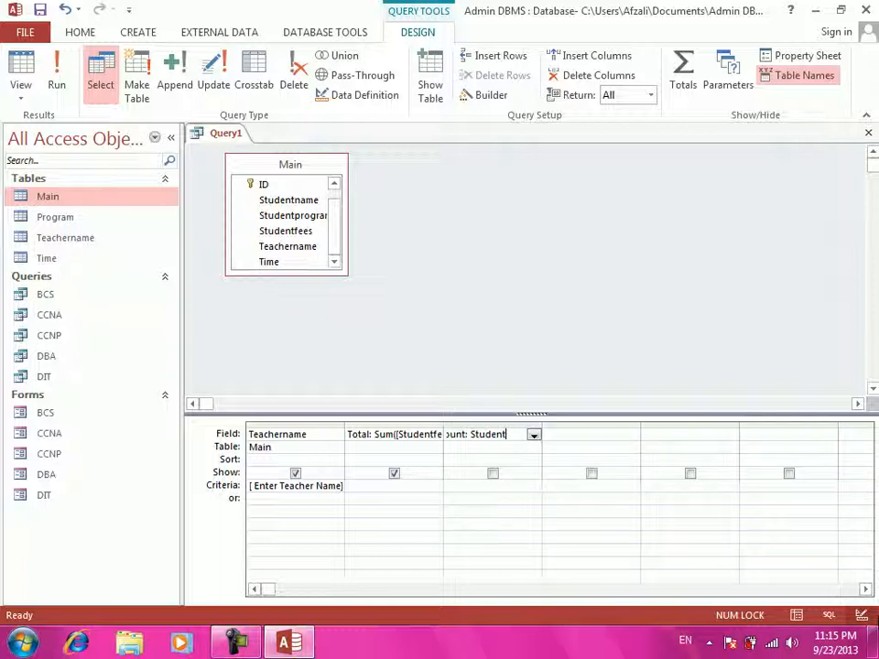
key(BackSpace)
key(BackSpace)
key(BackSpace)
text(Count([Studentfees]))
key(Return)
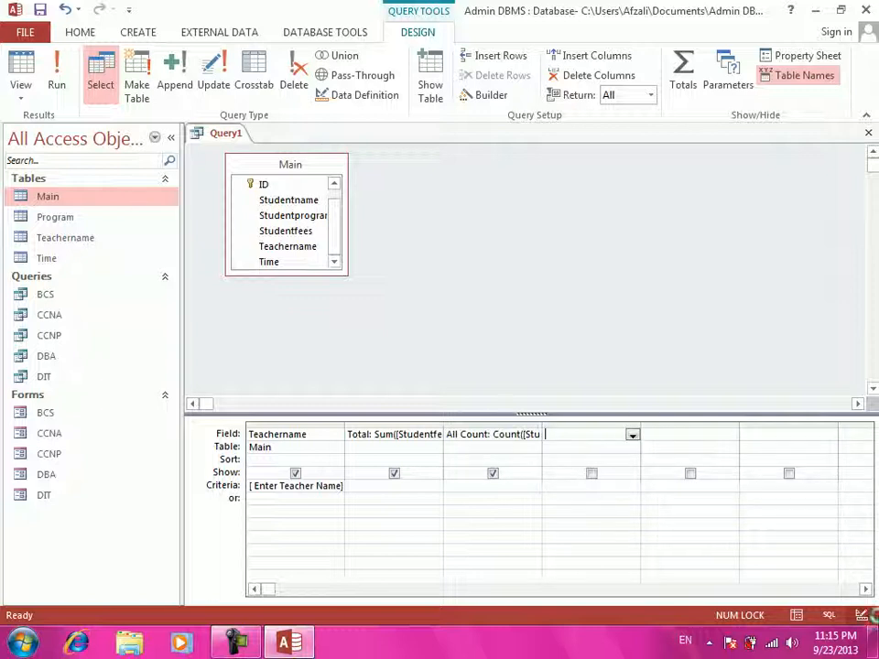
key(ctrl+w)
key(Return)
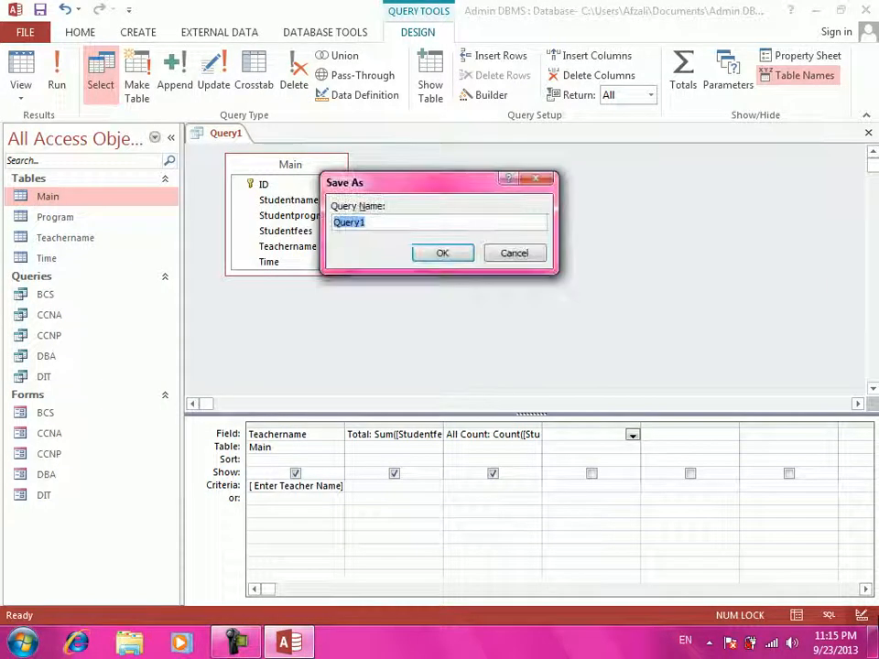
- Name the query 'Teacher Name Searching' and test-run it, dismissing the error
text(Teacher NAme)
key(BackSpace)
key(BackSpace)
key(BackSpace)
text(ame Searching)
key(Return)
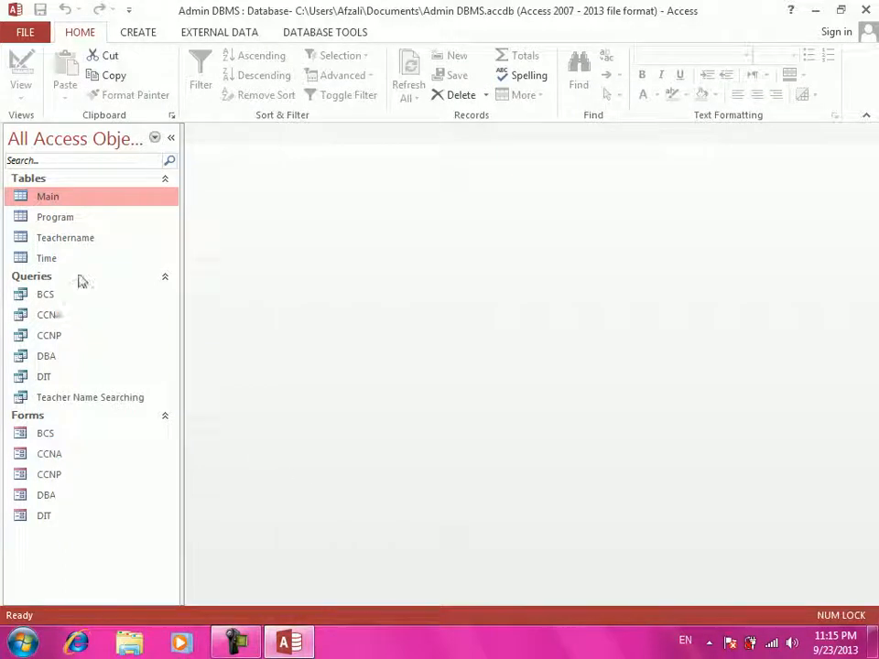
click(76, 399)
double_click(75, 399)
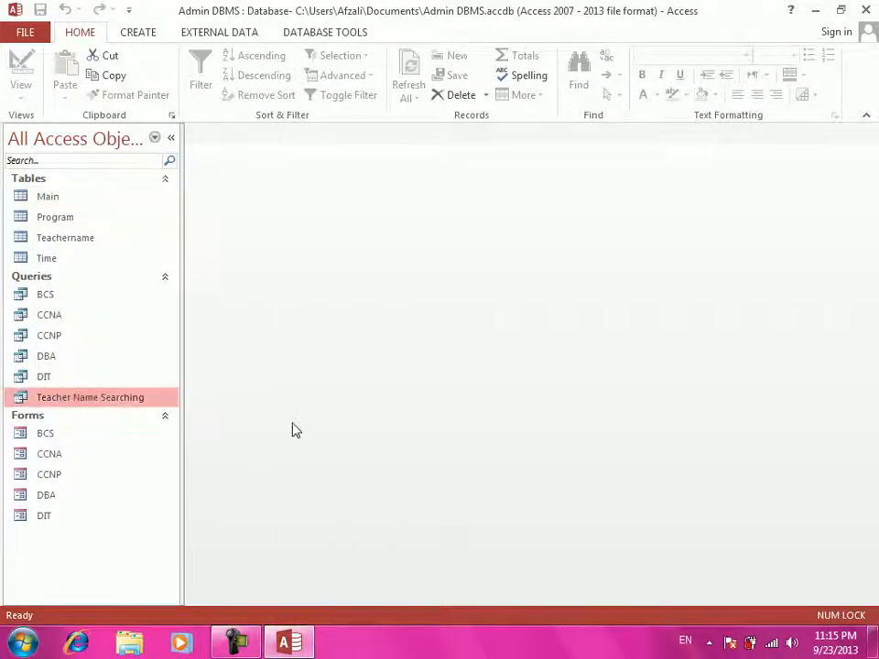
click(410, 365)
- Hide the Teachername column from the output in Design View and save the change
right_click(75, 401)
click(116, 430)
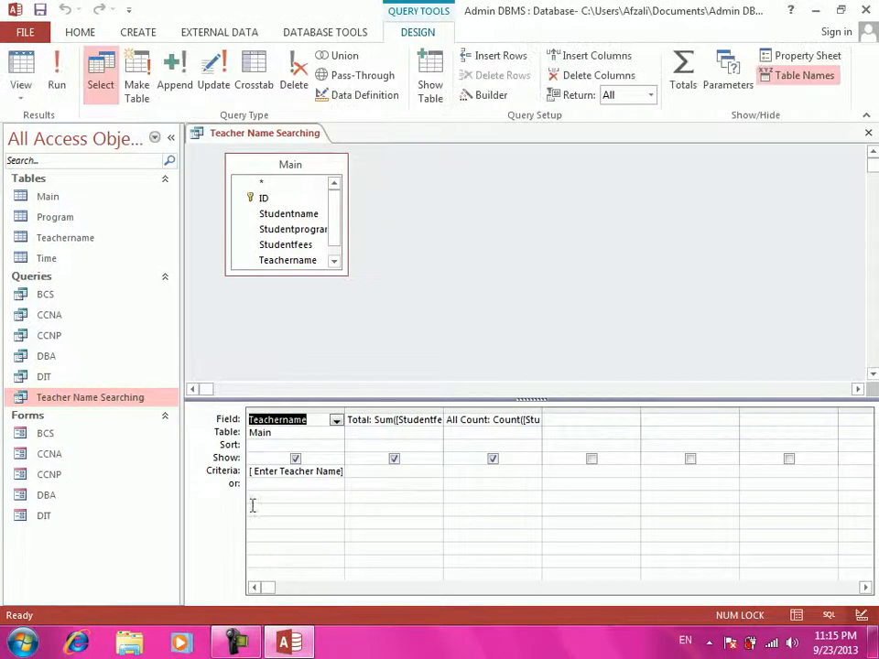
click(295, 459)
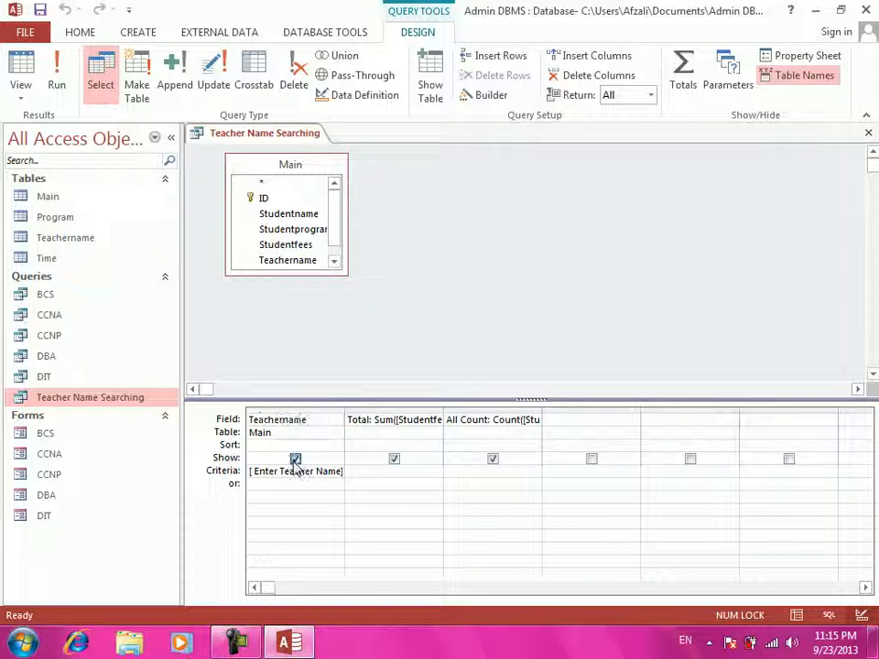
key(ctrl+w)
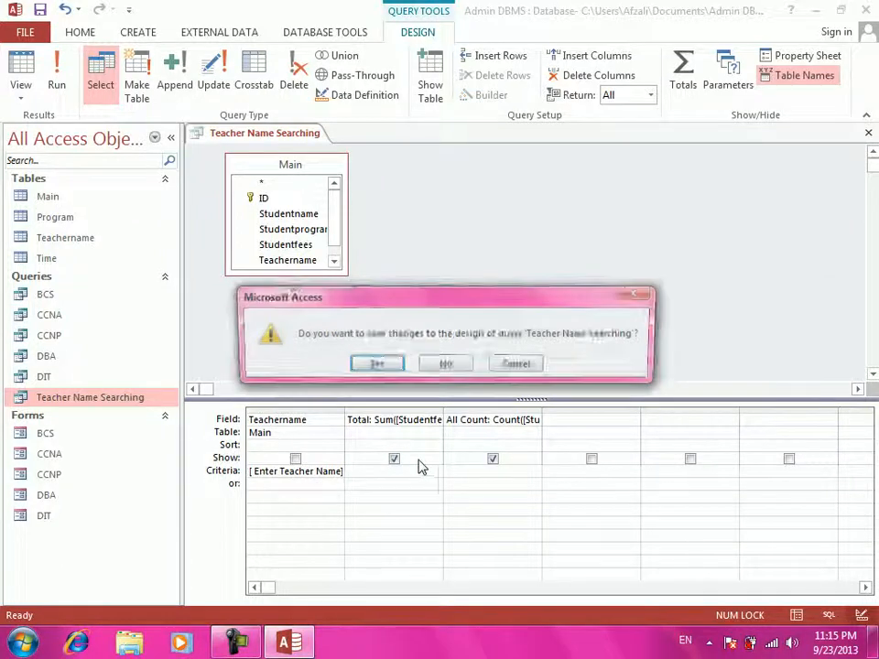
key(Return)
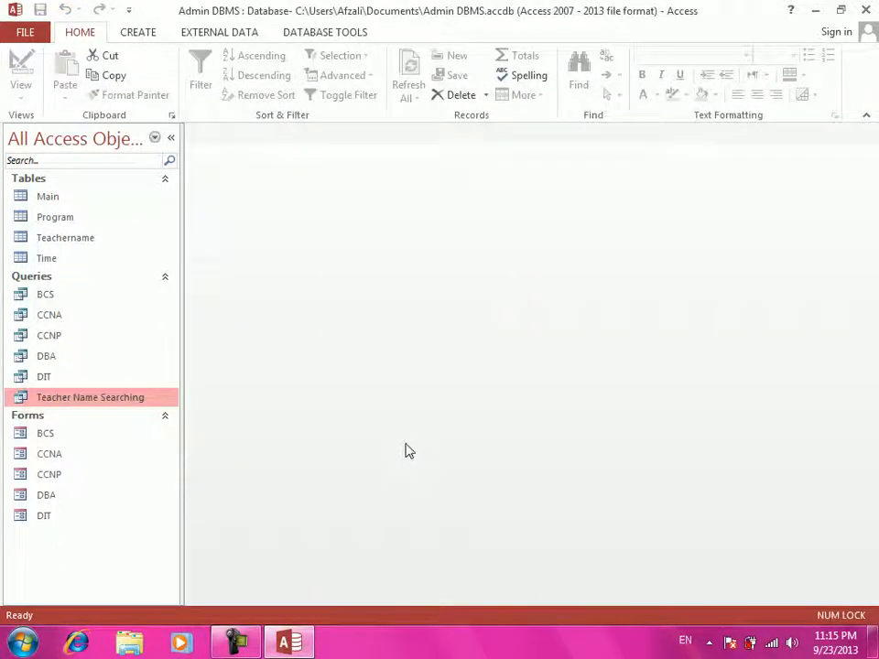
- Run Teacher Name Searching for a teacher's name, returning Total $1,500.00 and All Count 3
key(Return)
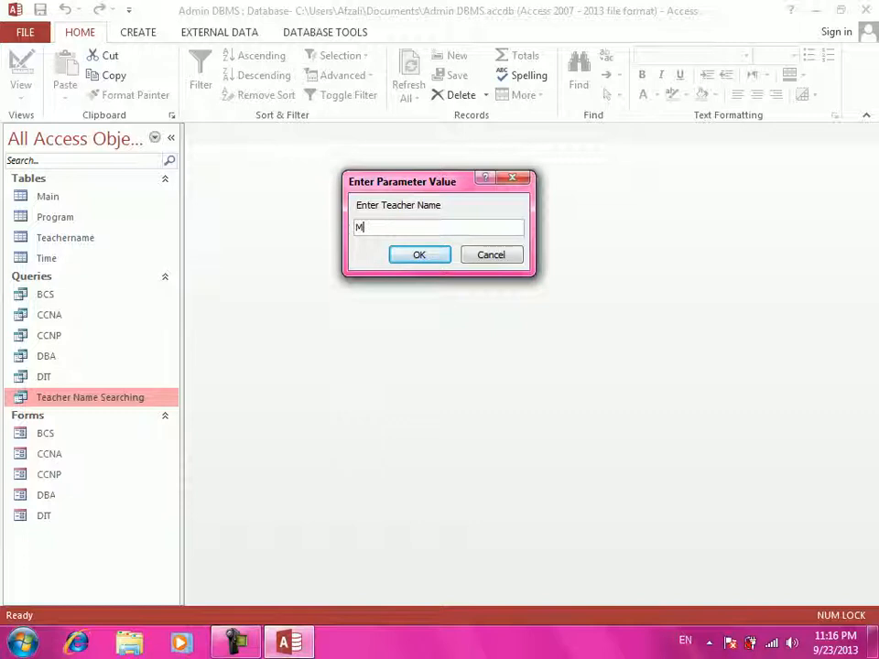
text(Mujtaba)
key(Return)
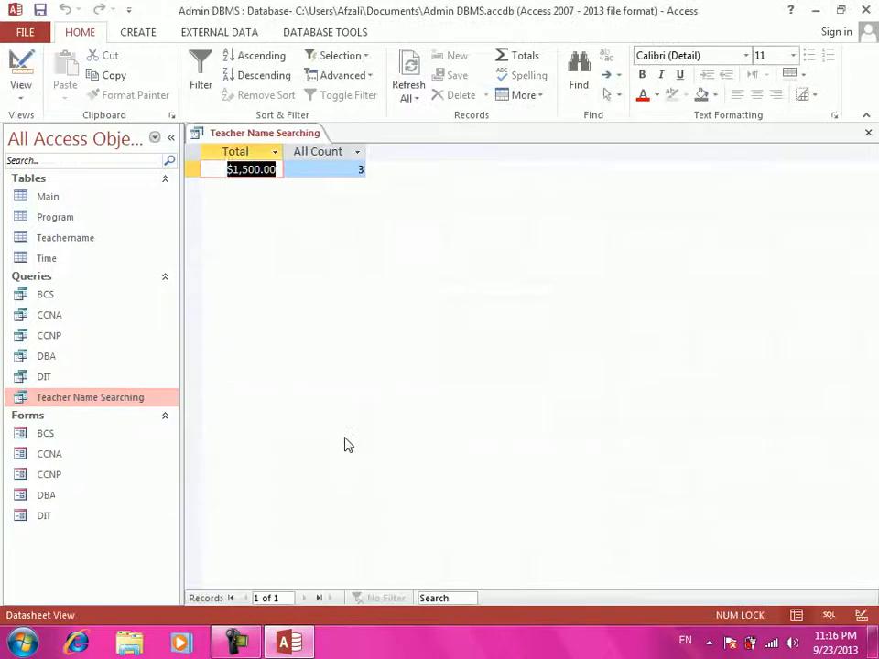
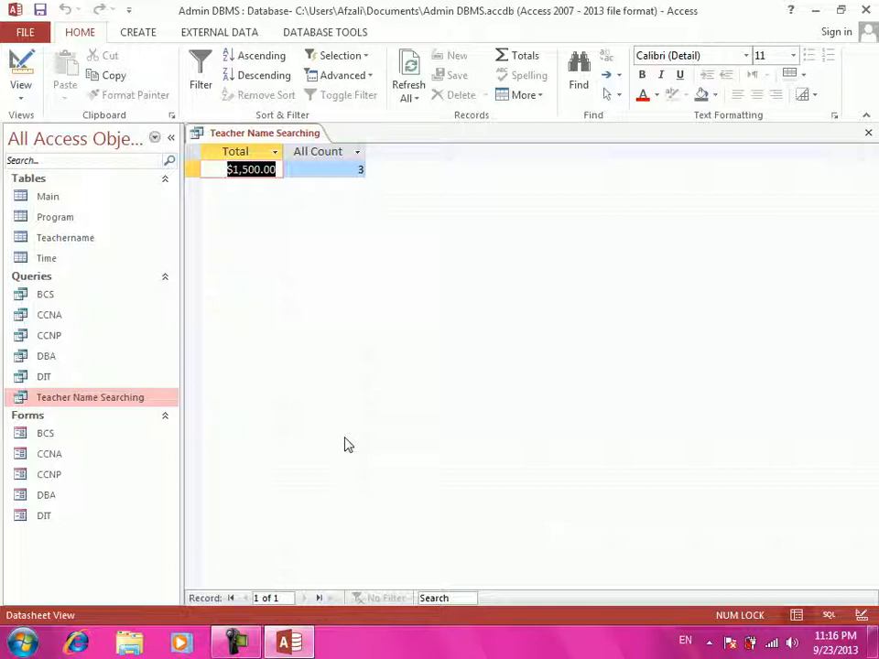
- Rerun Teacher Name Searching for a teacher's name, review the $300.00 total for 2 records, then close it
key(ctrl+w)
key(Return)
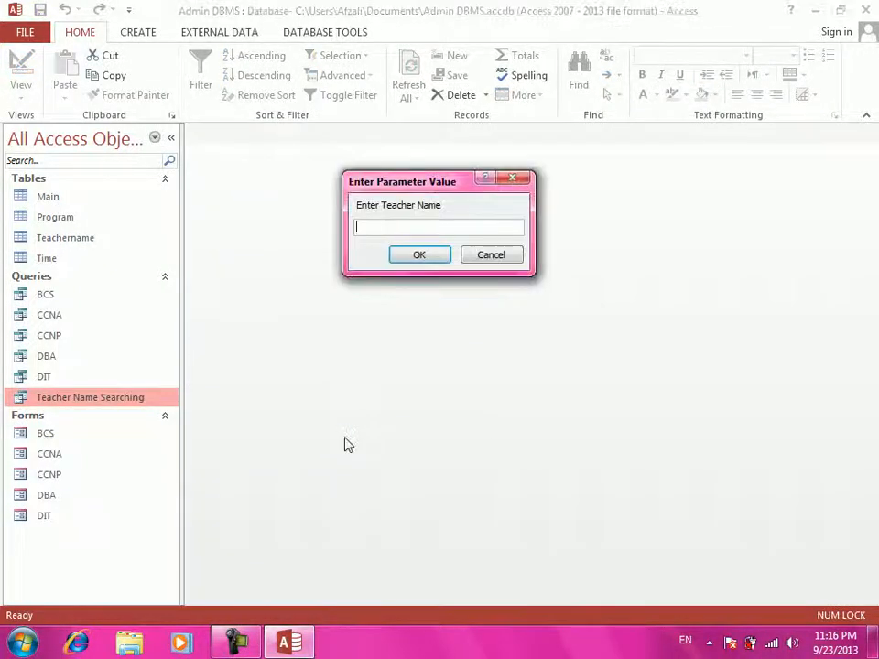
text(Ahmad)
key(Return)
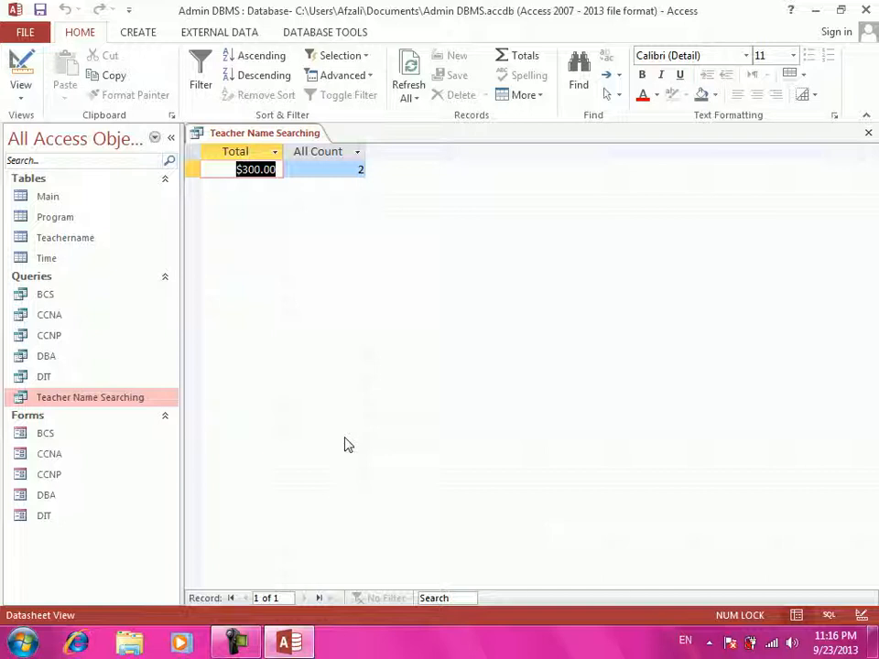
key(ctrl+w)
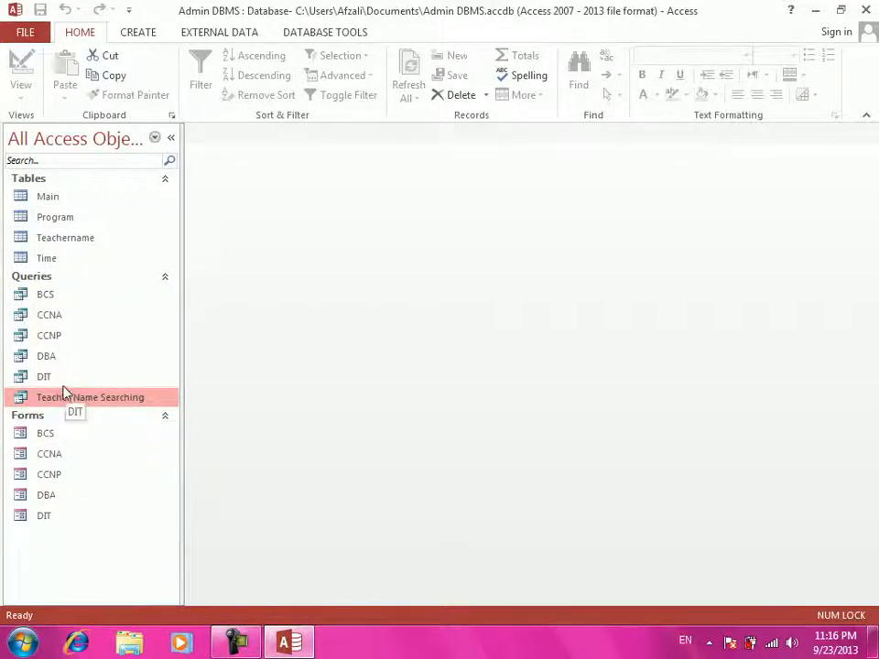
- Open the DBA query and start a new record with the student's name and program DIT
double_click(65, 357)
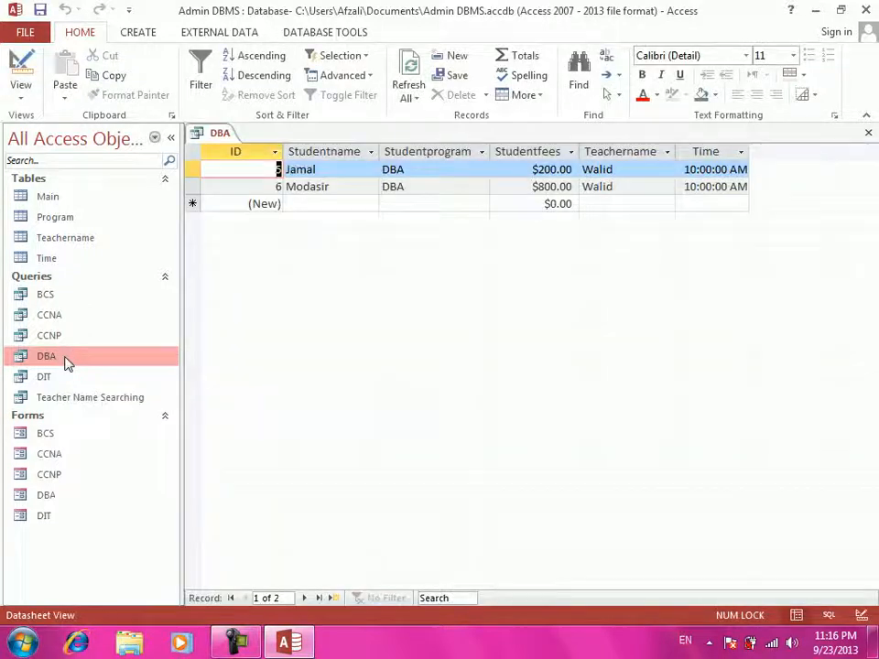
click(339, 207)
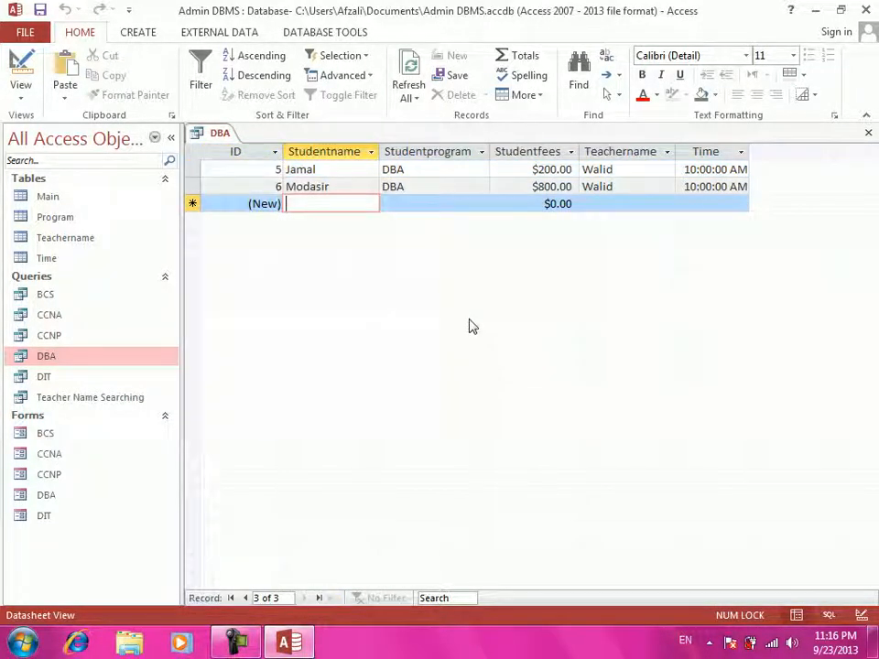
text(Afzali)
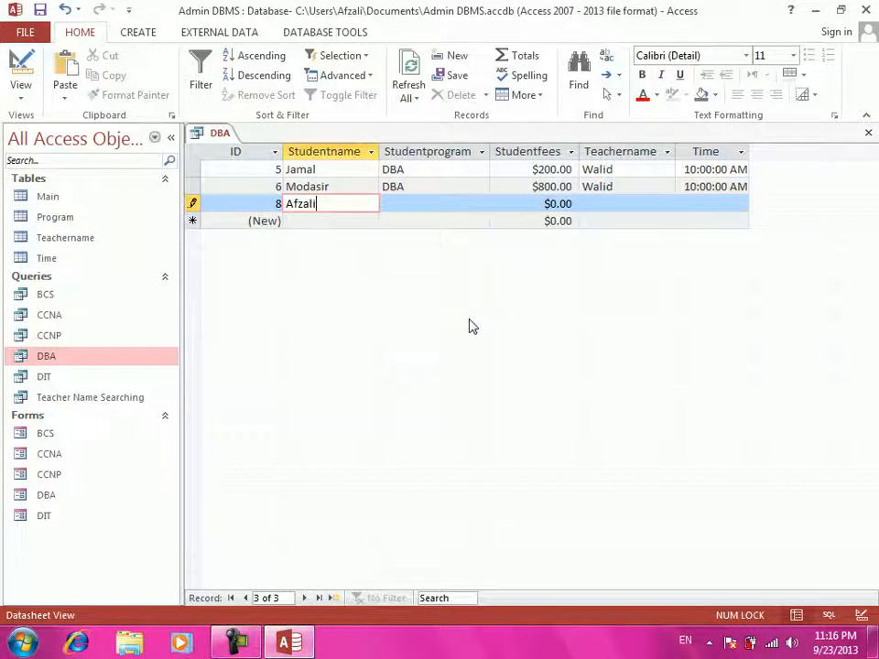
key(Tab)
text(DIT)
key(shift+Tab)
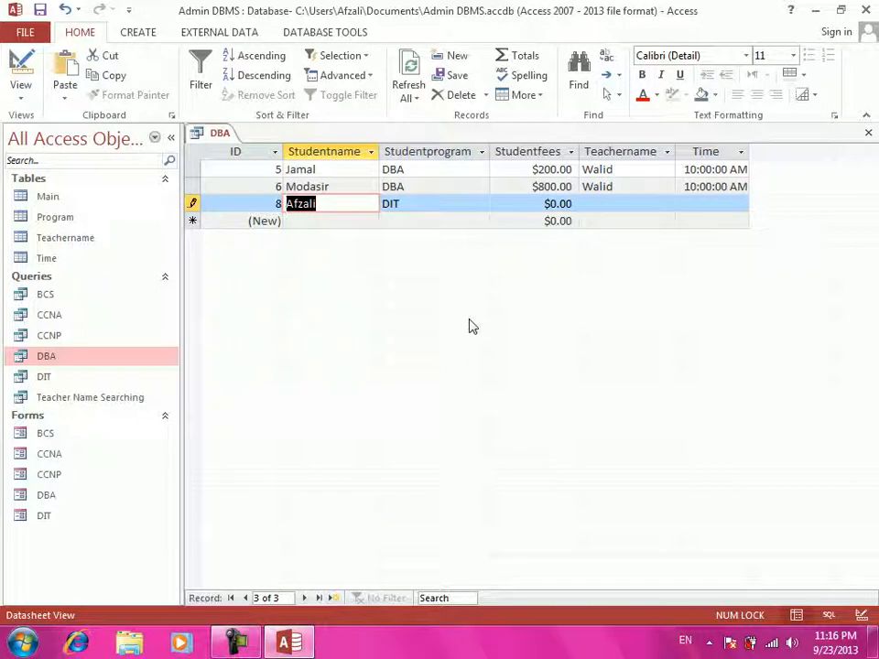
- Enter fees 800, the teacher's name and time 11:00:00, save the record, and close the datasheet
click(517, 203)
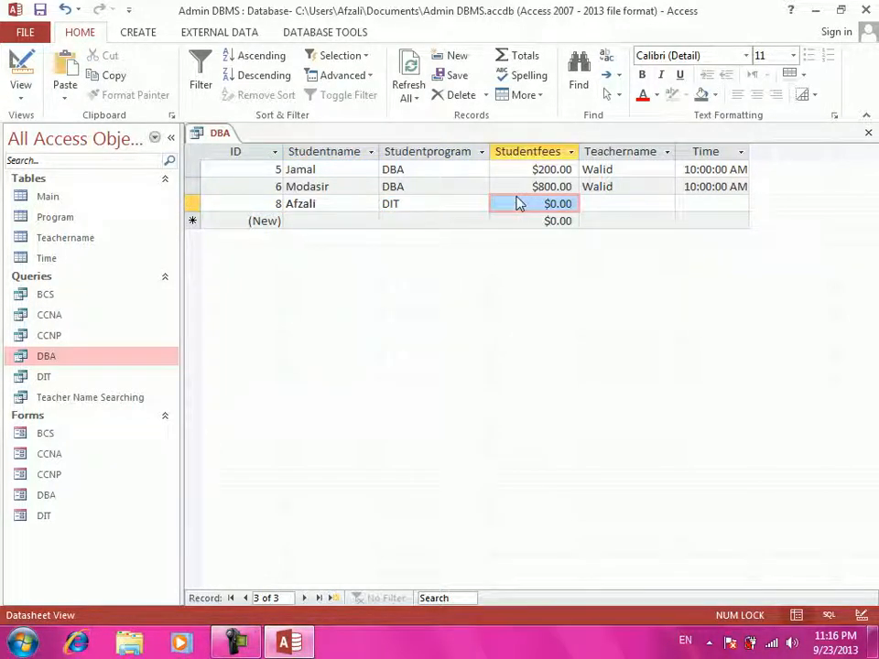
text(800)
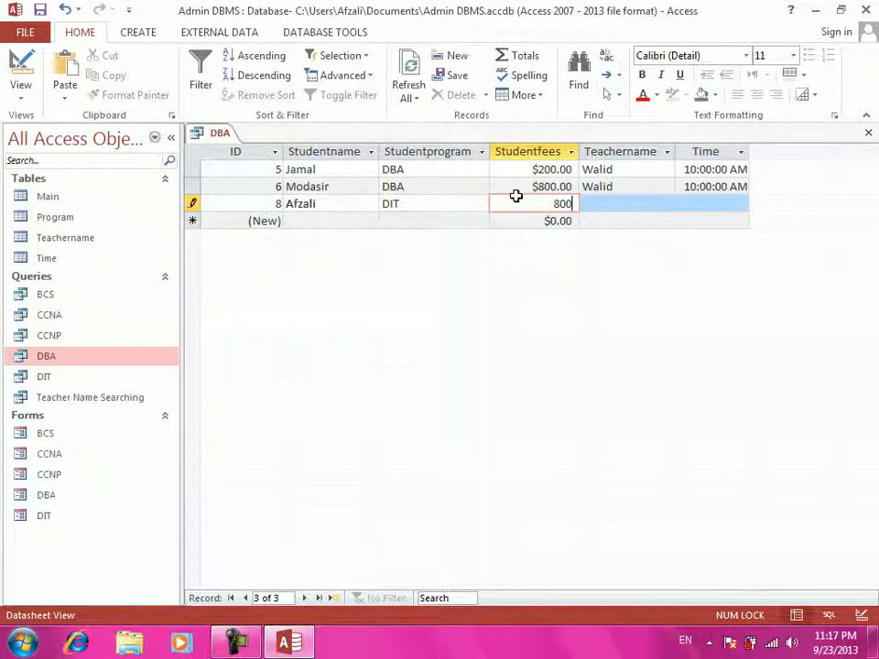
key(Tab)
text(Ahma)
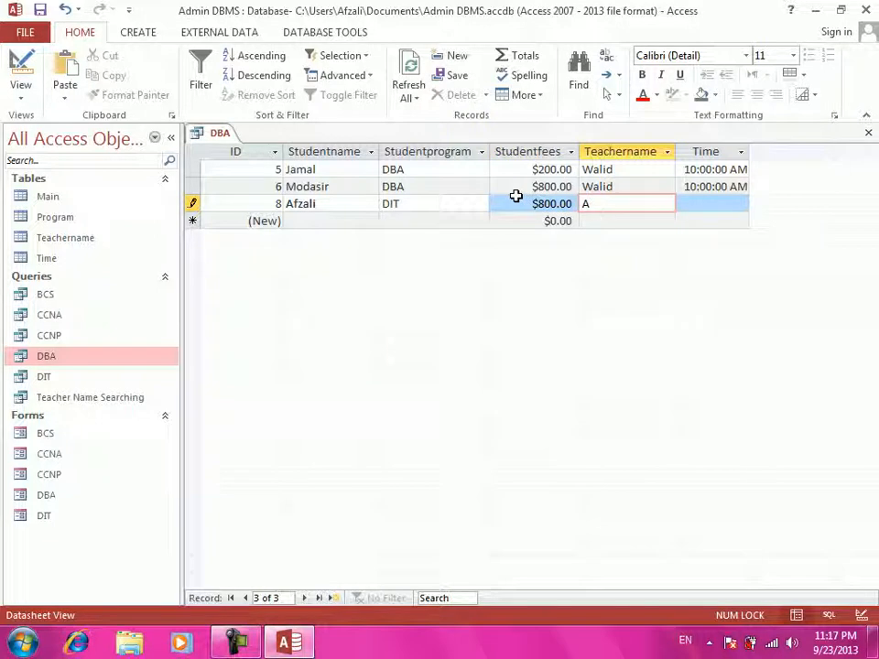
key(Tab)
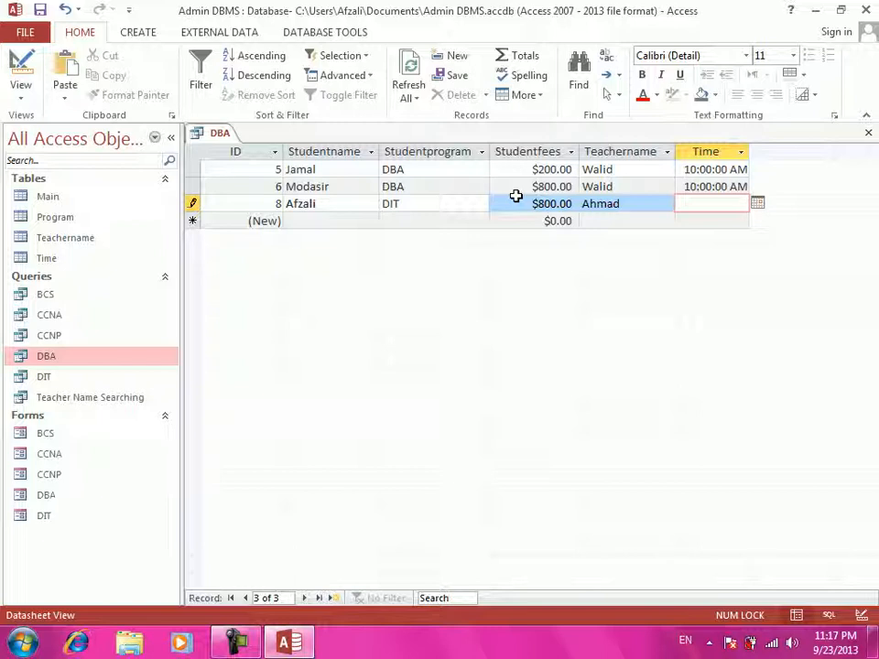
text(11)
text(00:00)
key(Return)
key(ctrl+w)
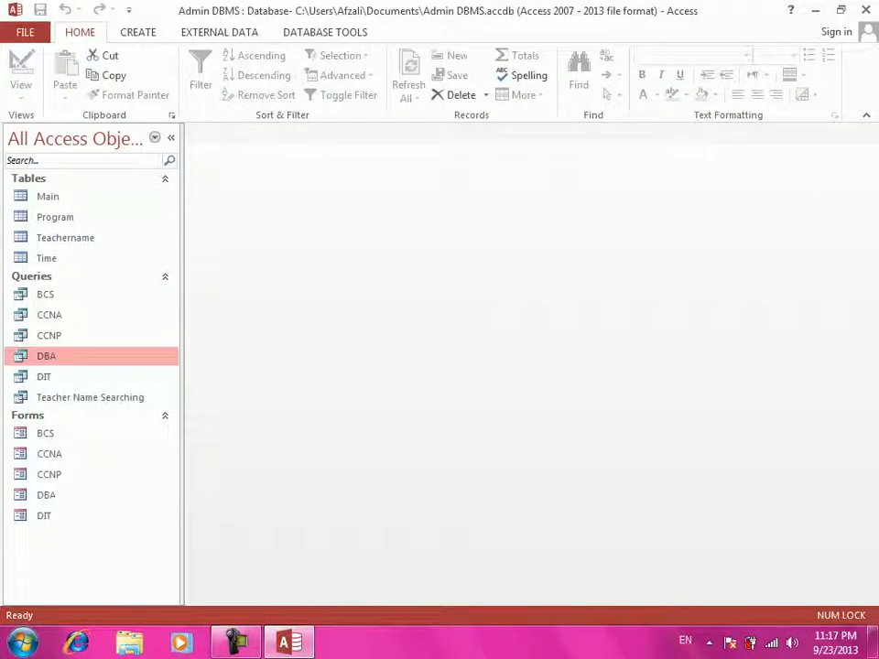
click(65, 402)
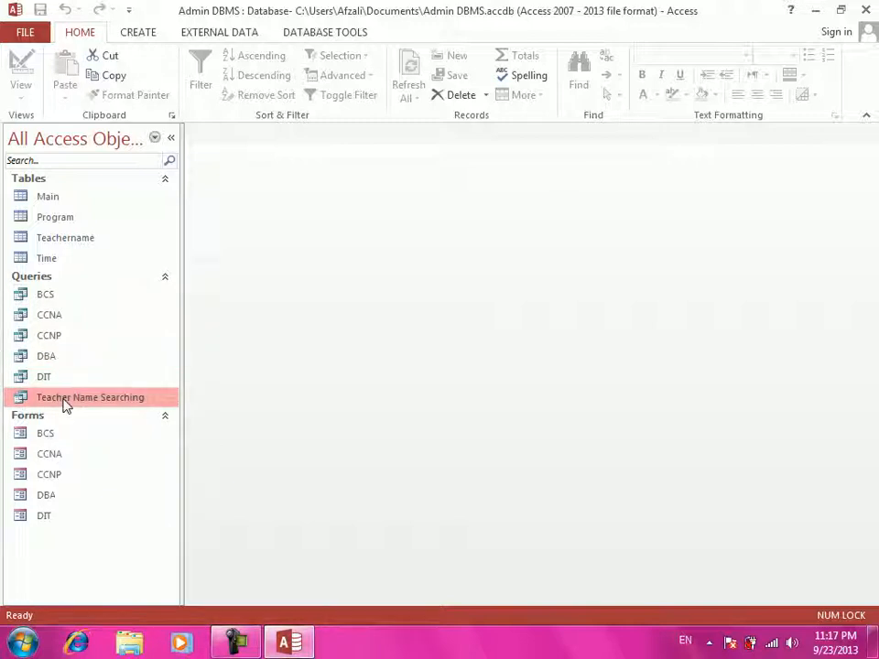
double_click(66, 403)
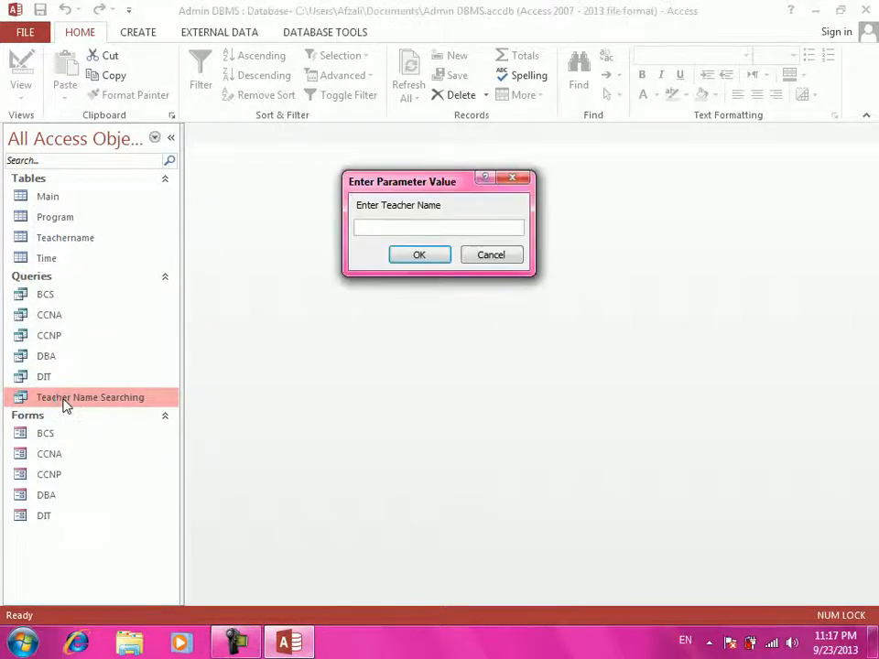
text(Ahma)
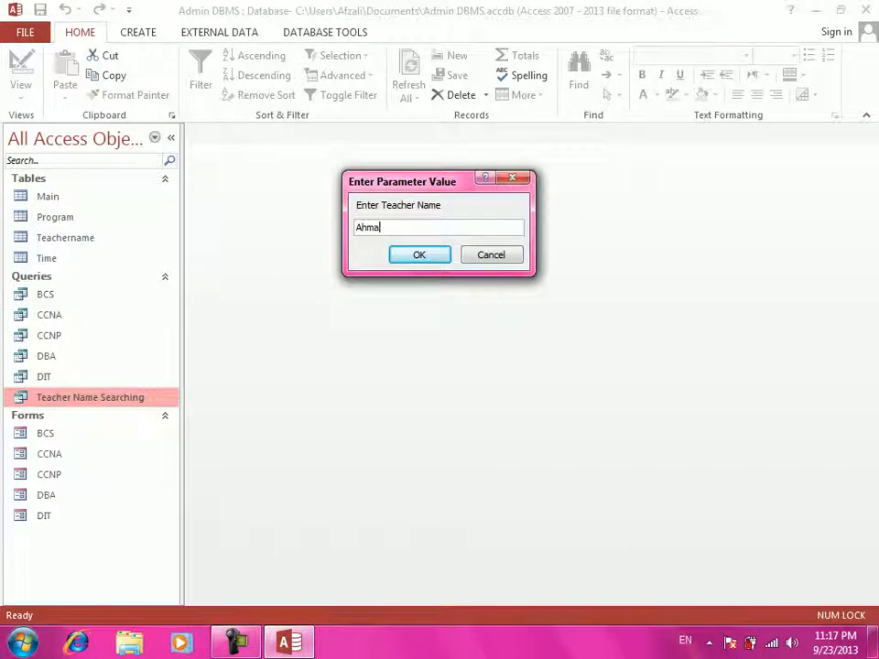
text(d)
key(Return)
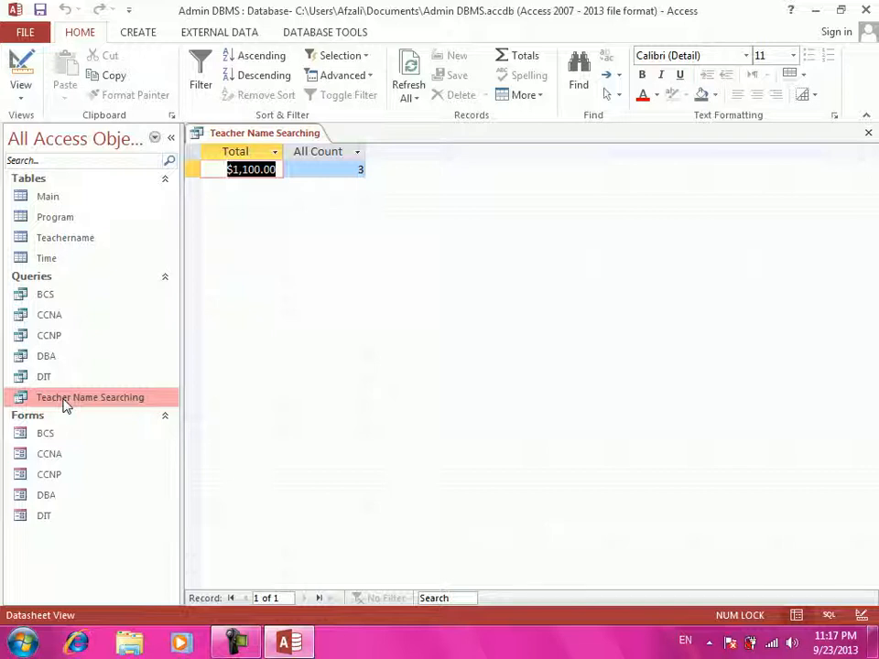
key(ctrl+w)
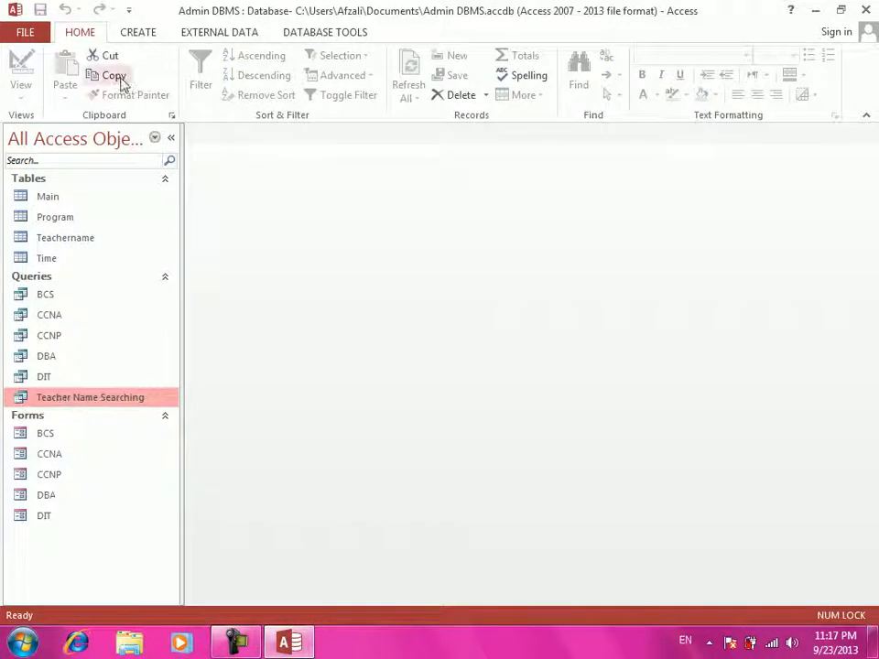
- Create a new blank form in Design View with the grid dots turned off
click(154, 35)
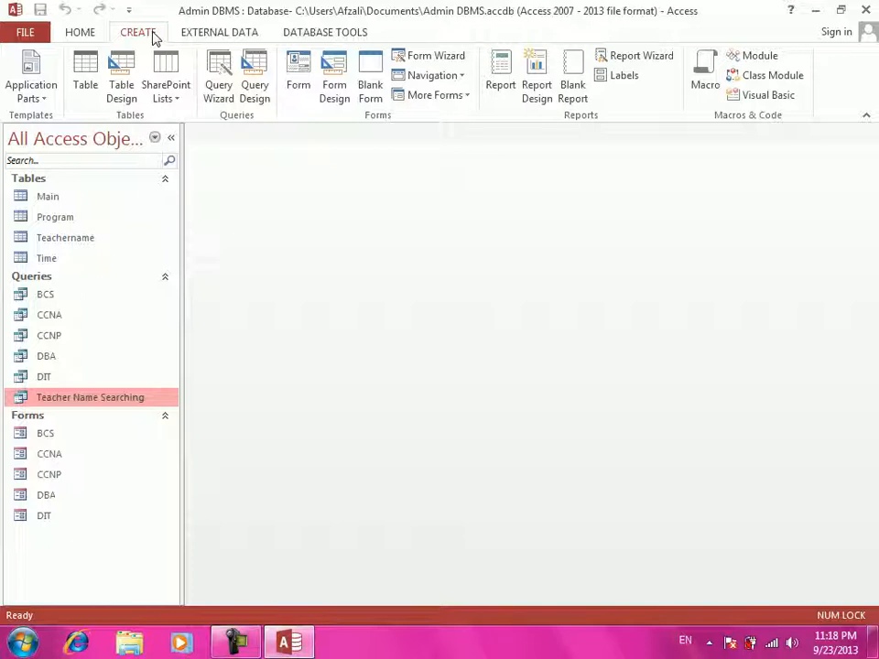
click(339, 96)
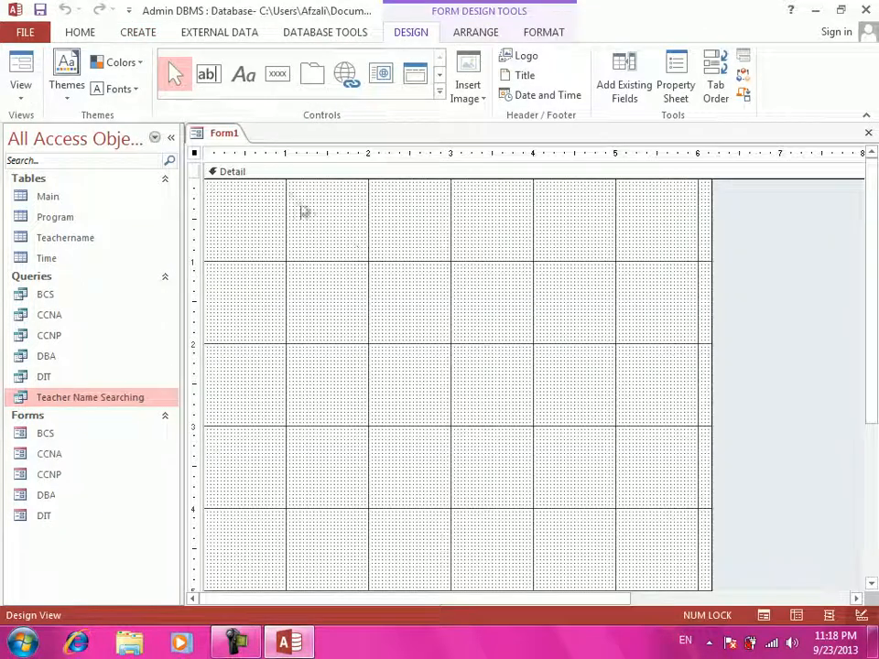
right_click(321, 235)
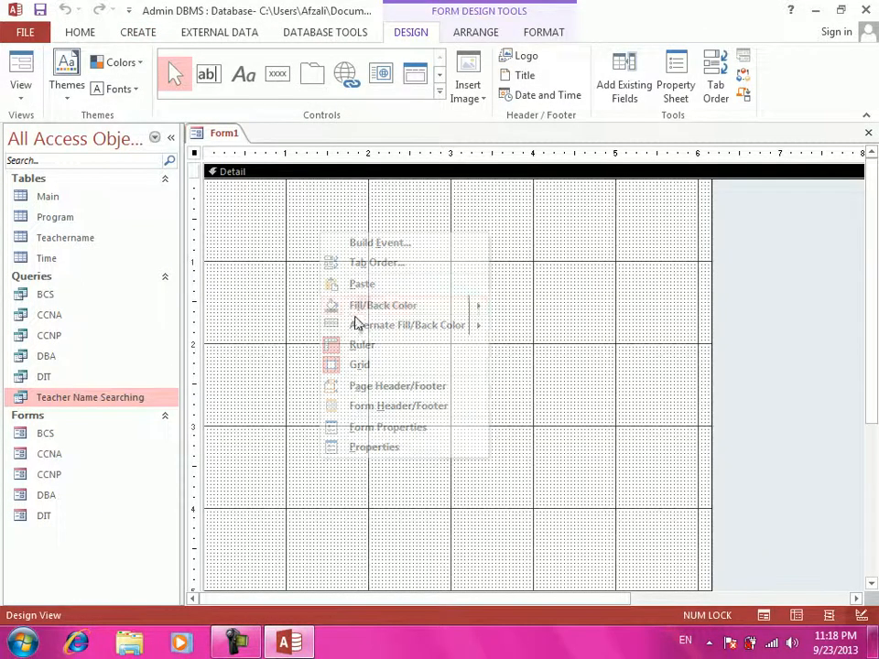
click(360, 365)
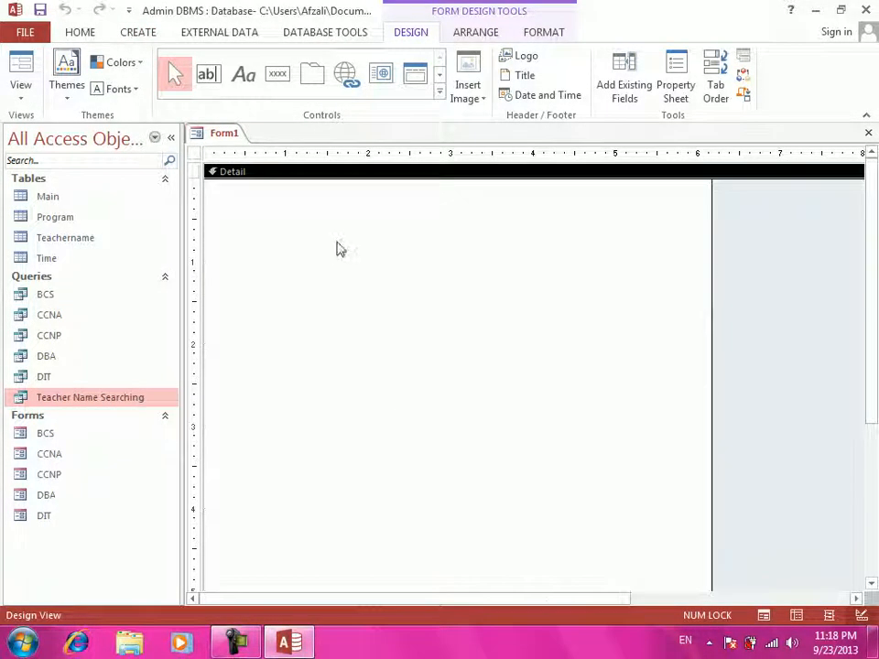
- Add a wide title label 'All Department Searching By Coding On & Off', centred and bold
click(243, 73)
drag(238, 197, 406, 247)
drag(468, 250, 684, 253)
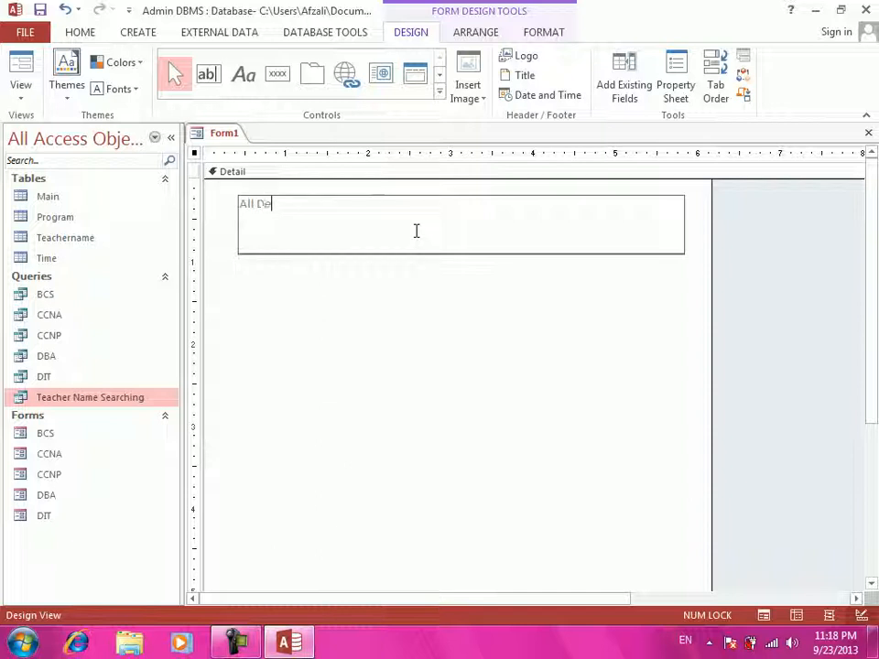
text(All Department Sea)
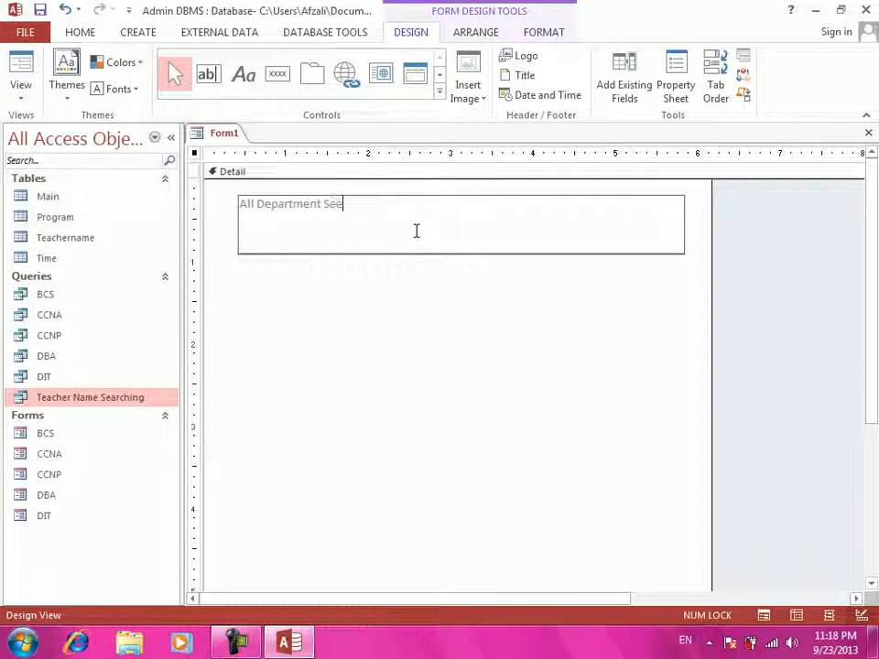
text(rching f)
text(y Coding )
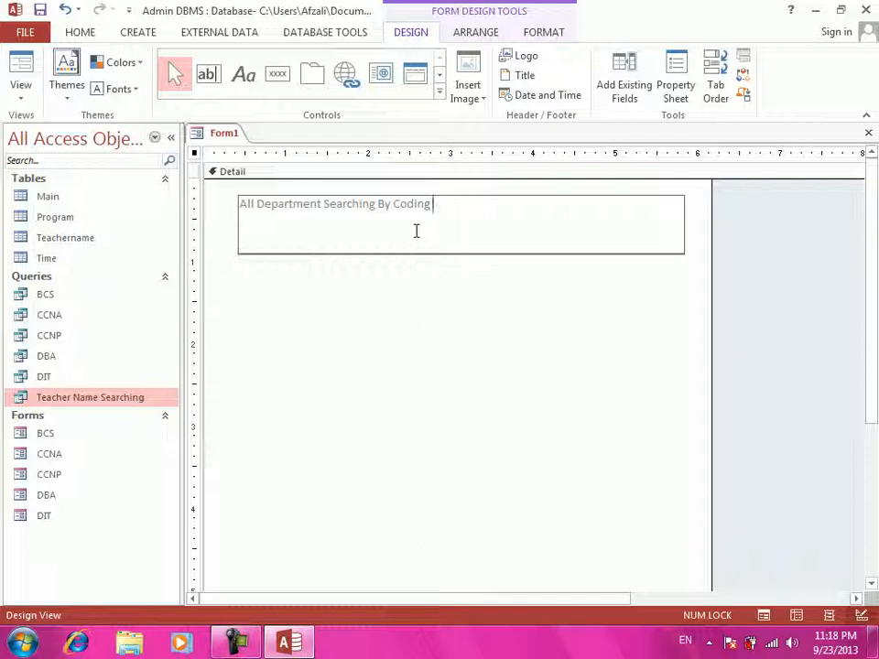
text(On & Off)
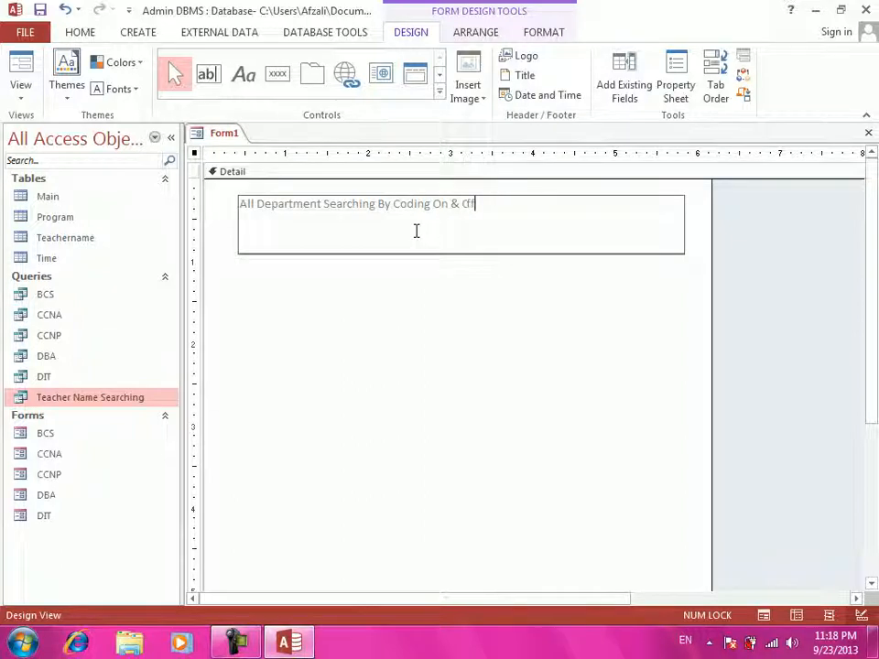
key(Return)
key(ctrl+e)
key(ctrl+b)
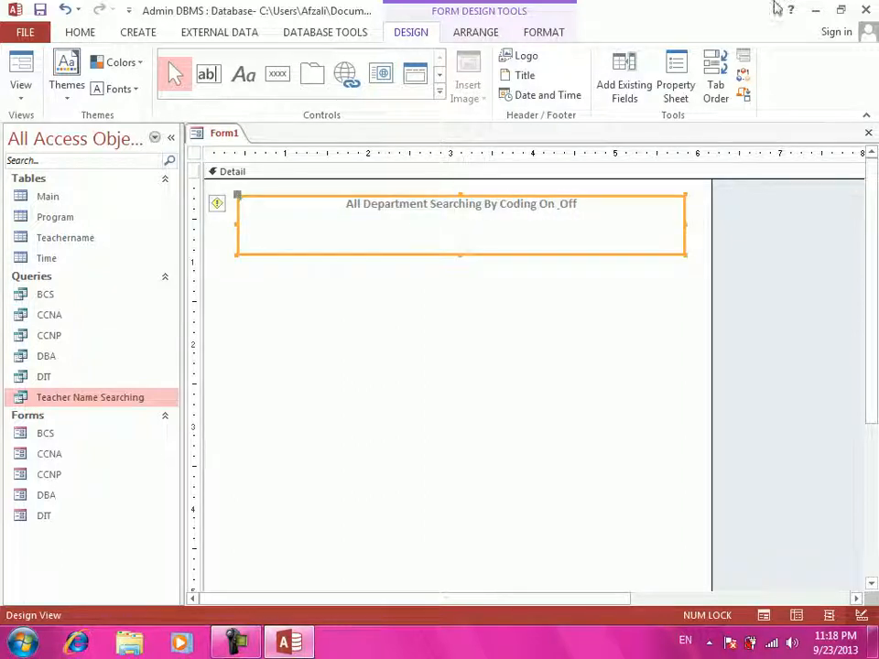
- Set the title label's font size to 20
click(540, 33)
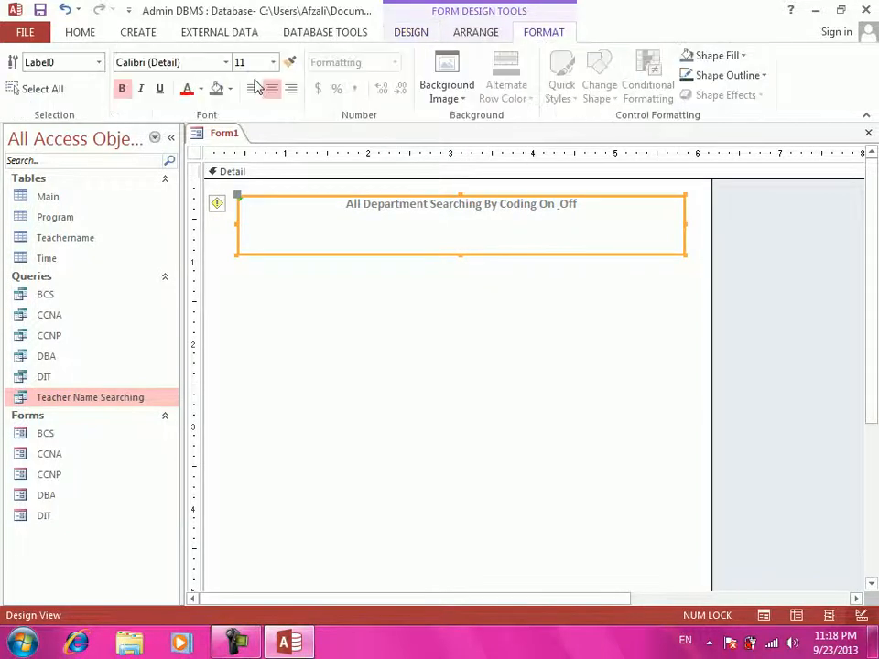
click(273, 63)
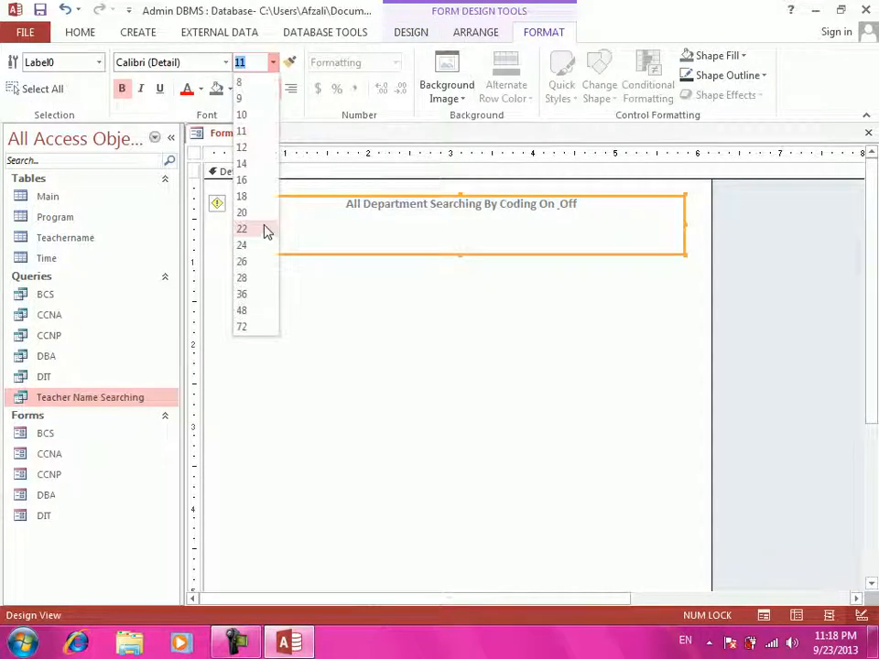
click(254, 267)
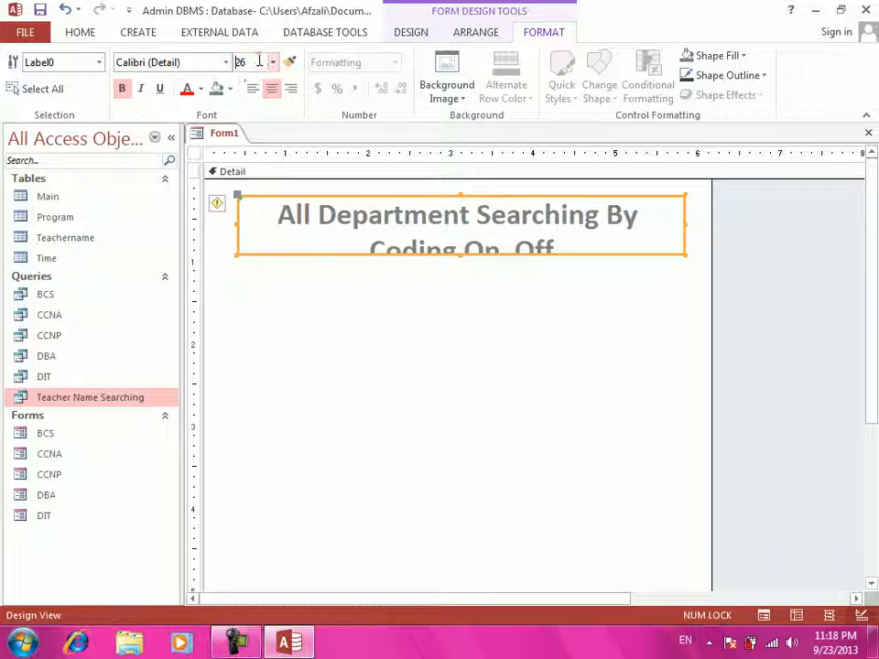
click(237, 63)
text(20)
key(Return)
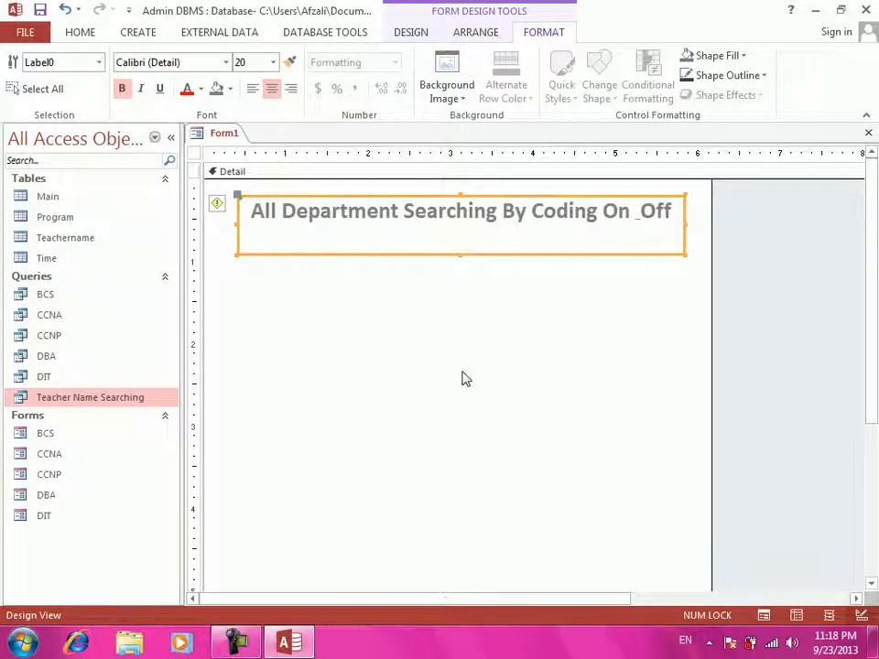
- Make the title text red on a black fill, shrink it to one line, and move it up
click(187, 90)
click(218, 93)
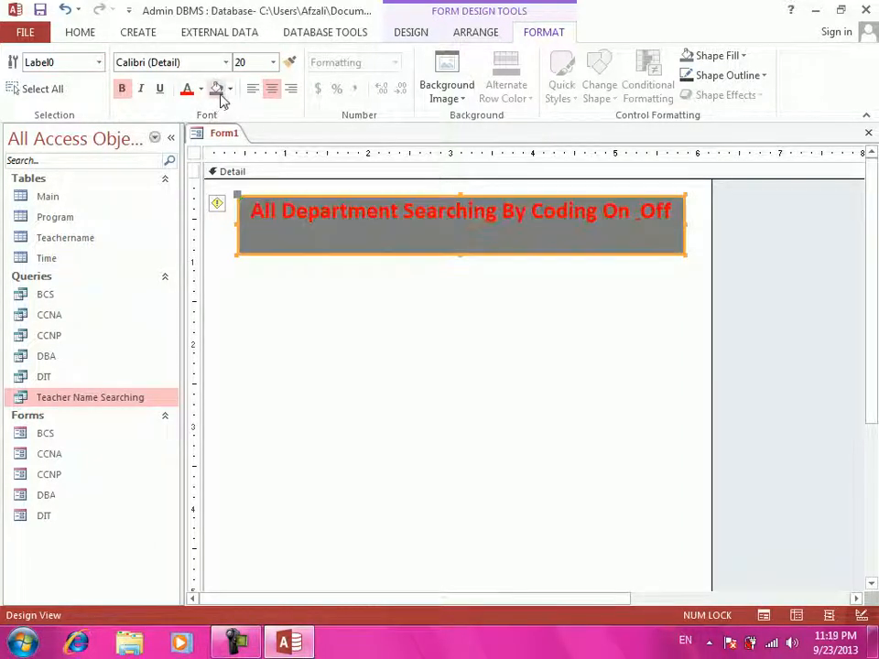
click(230, 89)
click(229, 90)
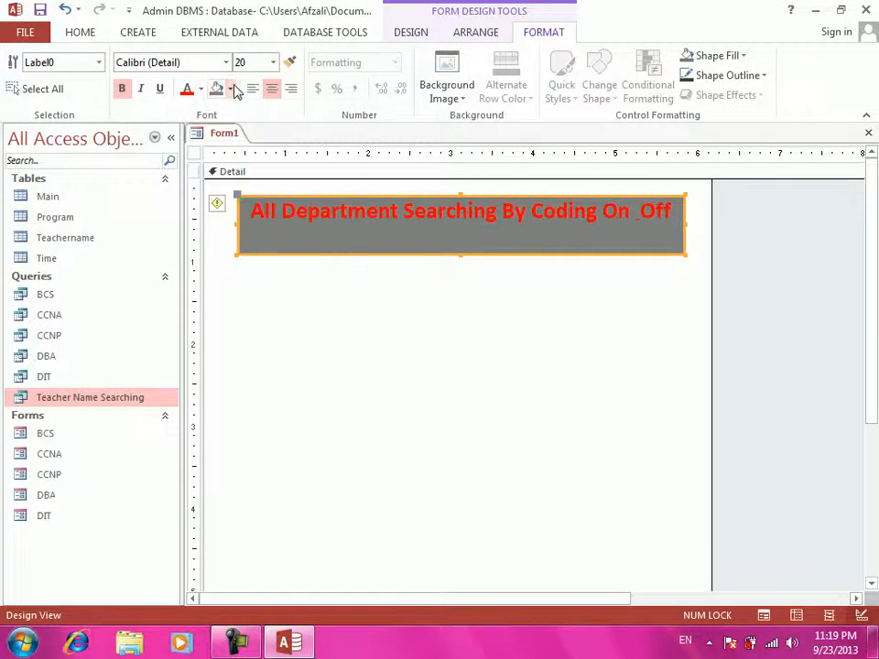
click(230, 90)
click(230, 147)
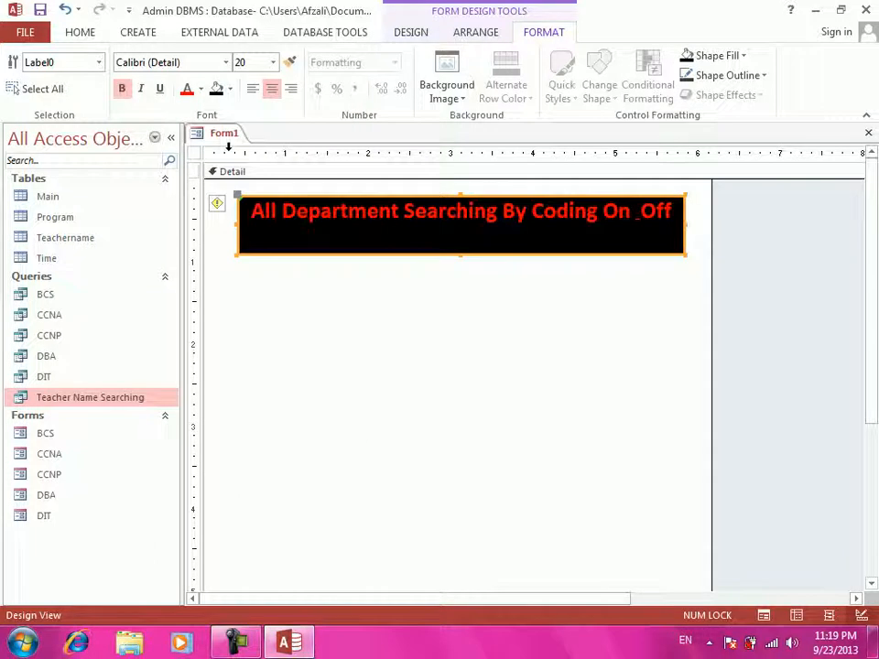
drag(458, 255, 460, 239)
key(Up)
key(Up)
key(Up)
key(Up)
key(Up)
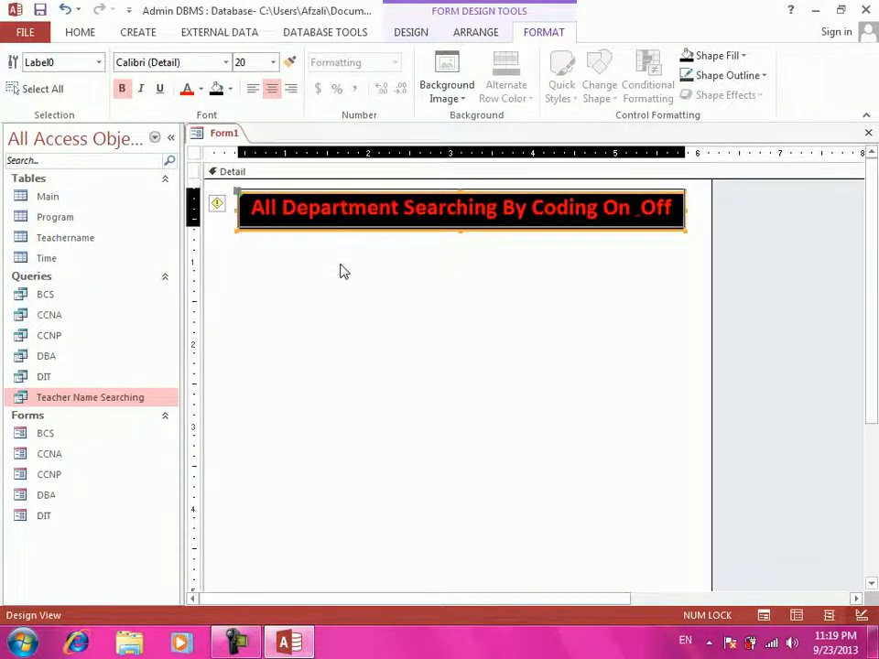
- Reset the title's fill to automatic and make its outline transparent
click(738, 56)
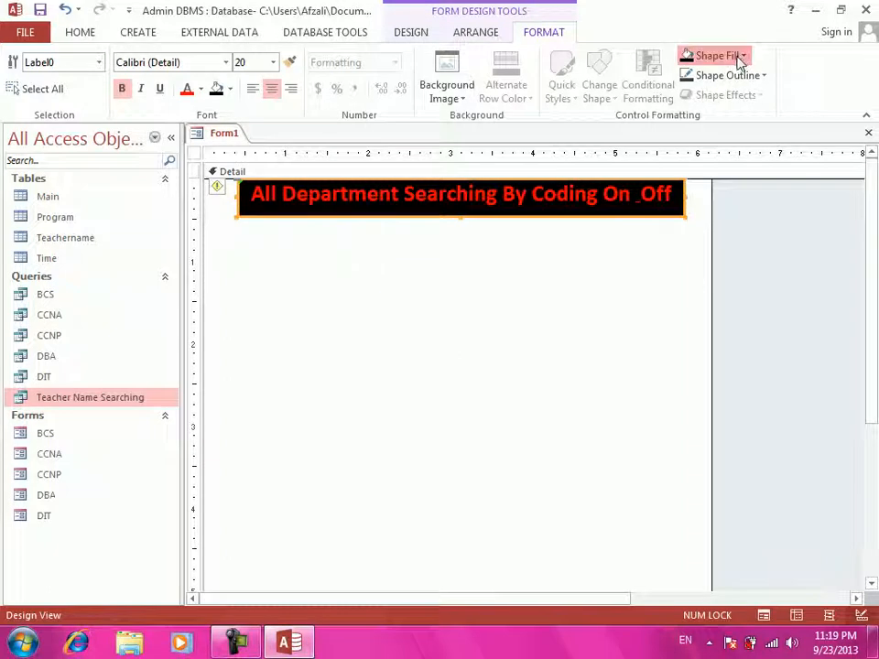
click(738, 56)
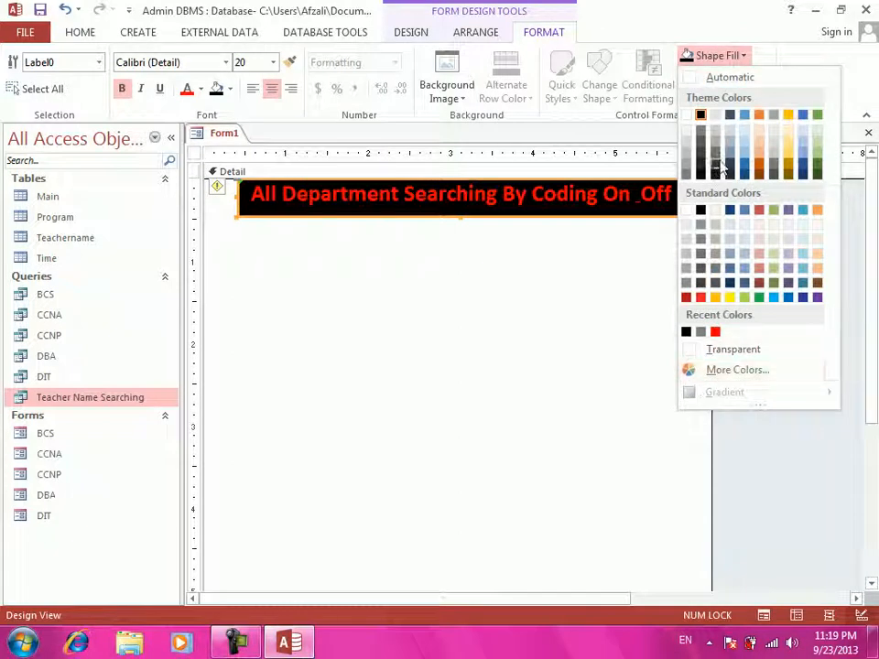
click(692, 81)
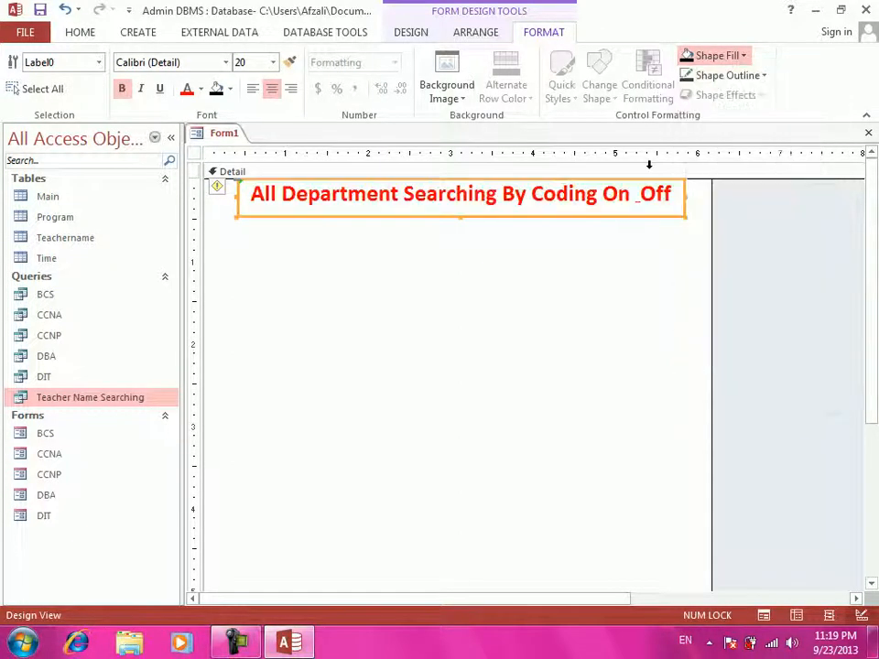
click(539, 363)
click(614, 214)
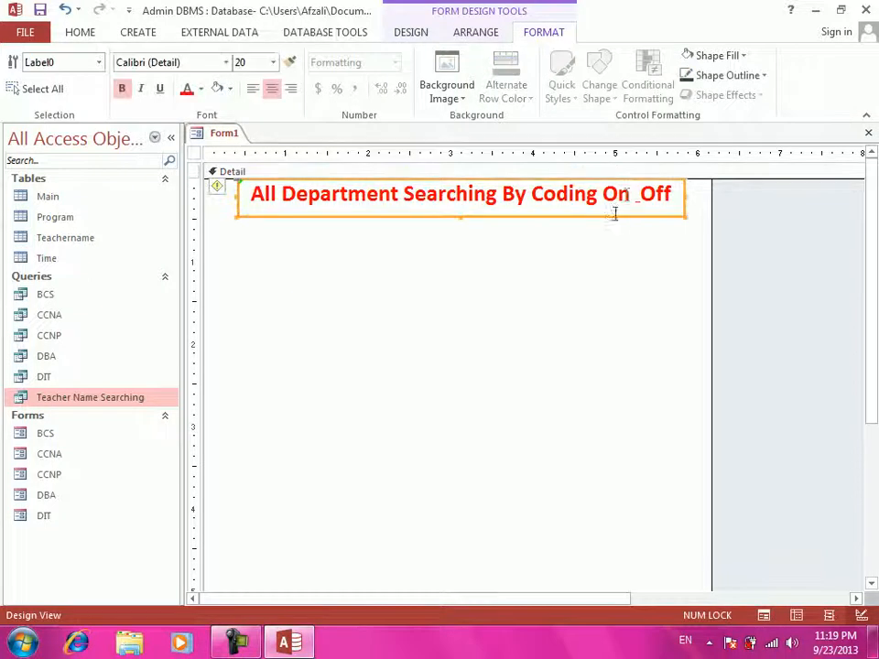
click(763, 77)
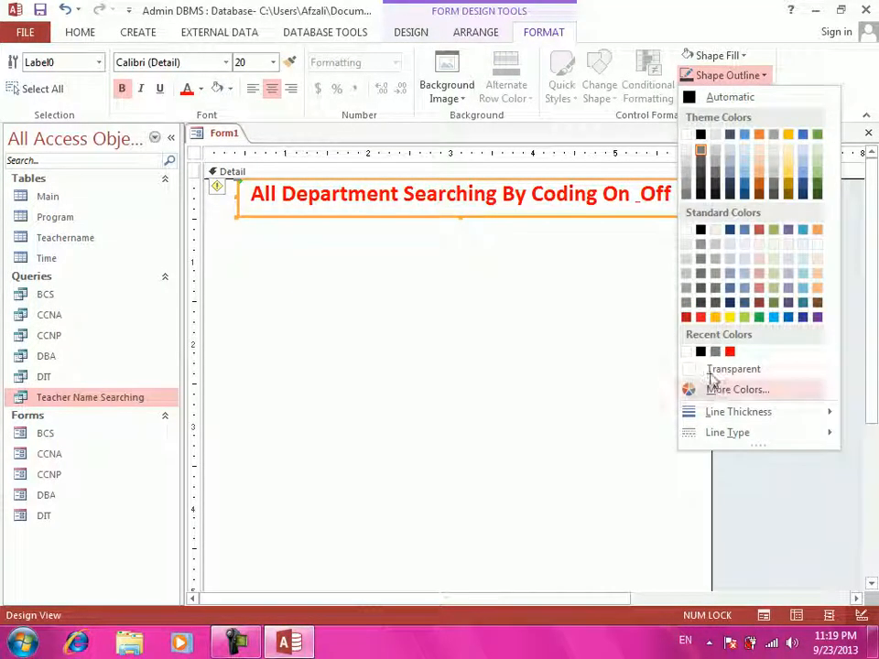
click(731, 369)
- Set an outline colour on the title label and fill it with black again
click(578, 306)
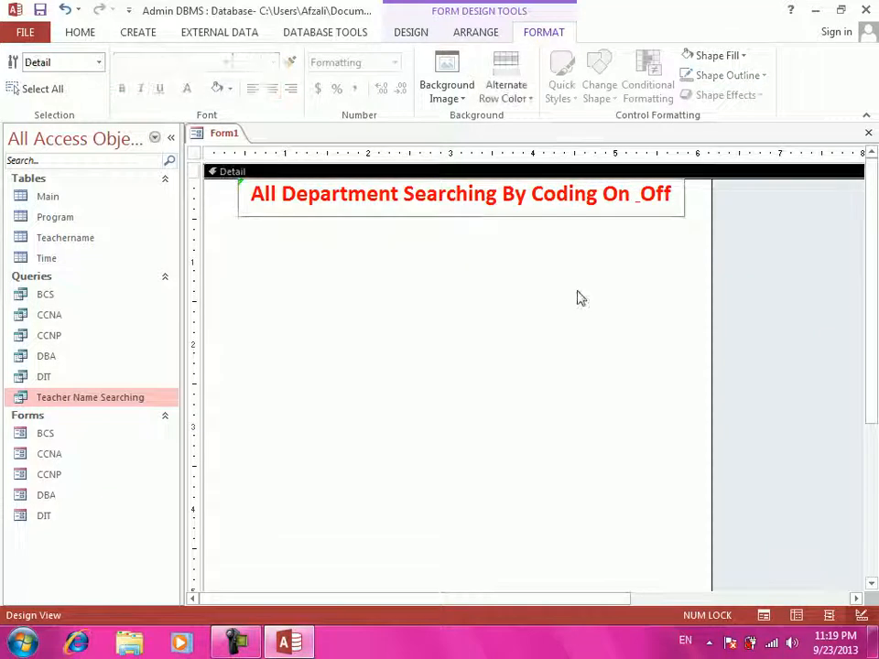
click(623, 209)
click(728, 75)
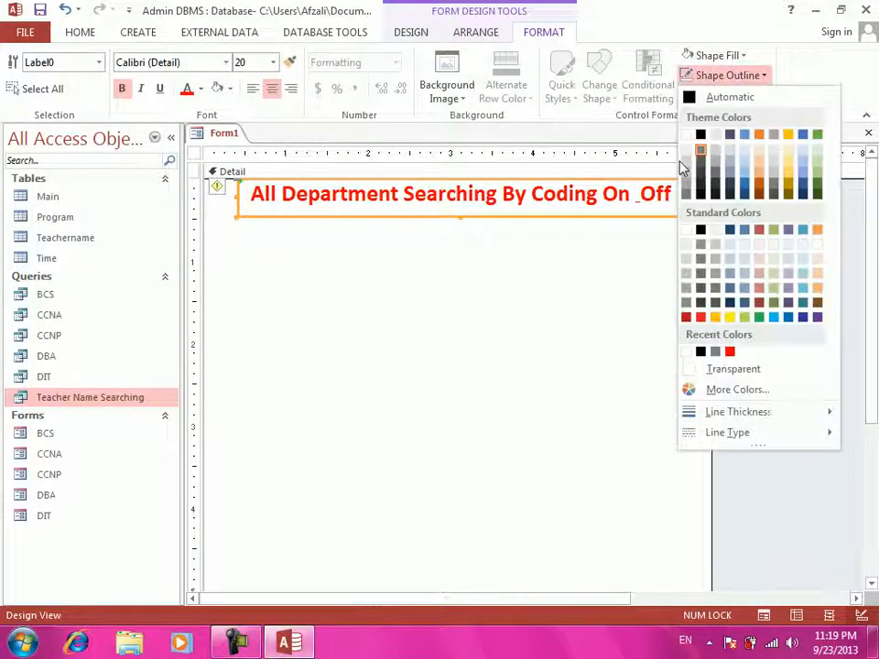
click(698, 133)
click(567, 375)
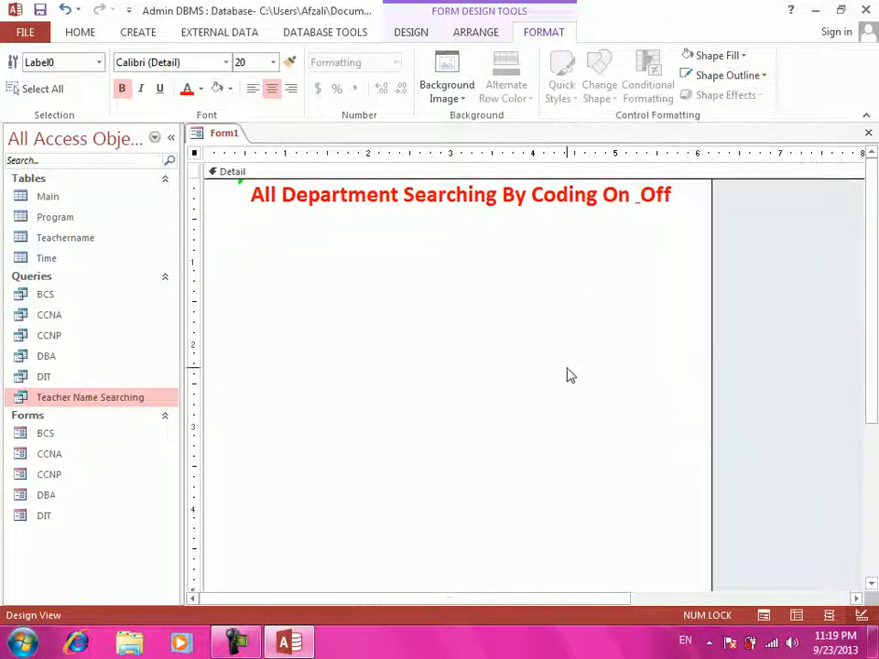
click(563, 196)
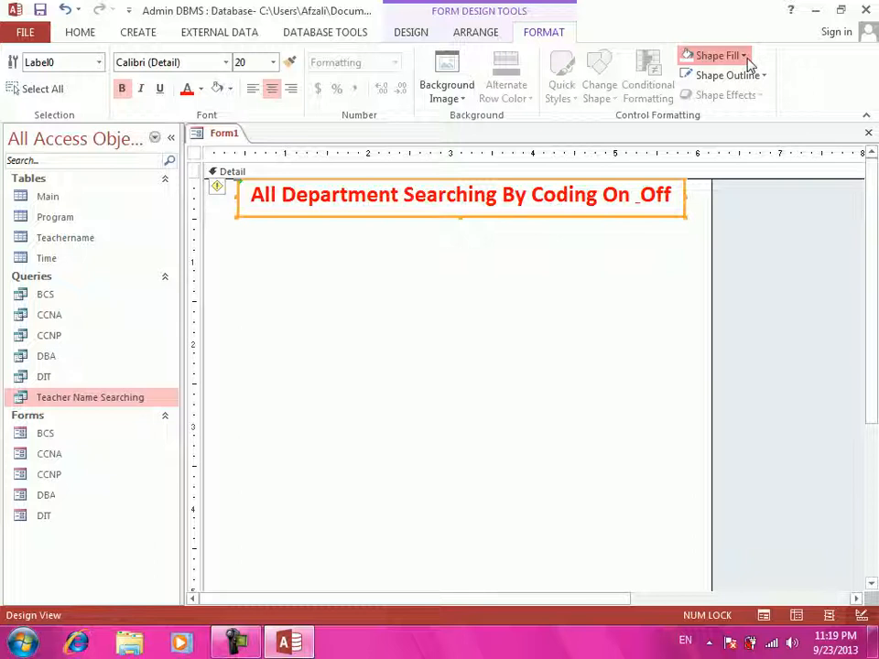
click(745, 56)
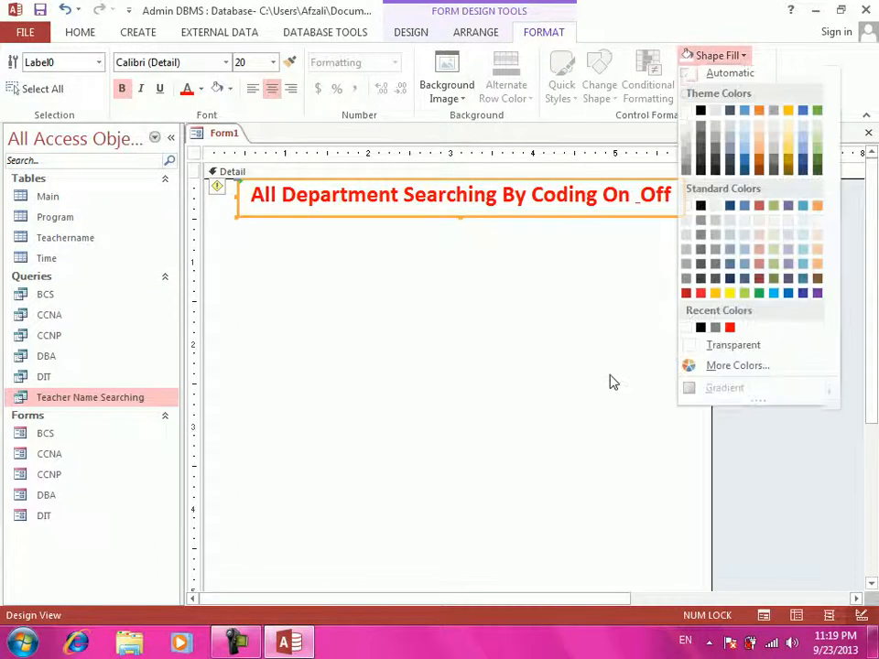
click(700, 213)
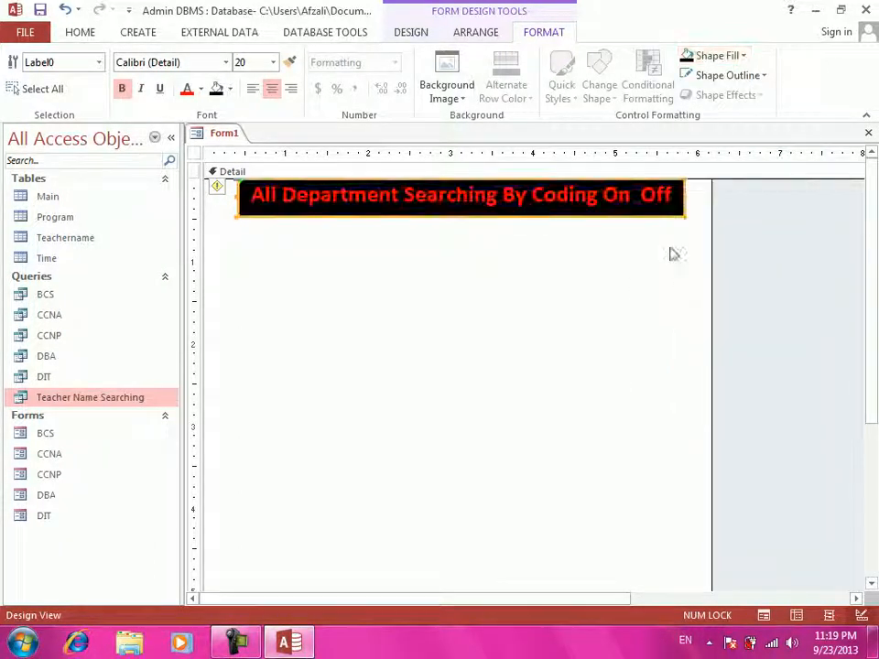
click(631, 286)
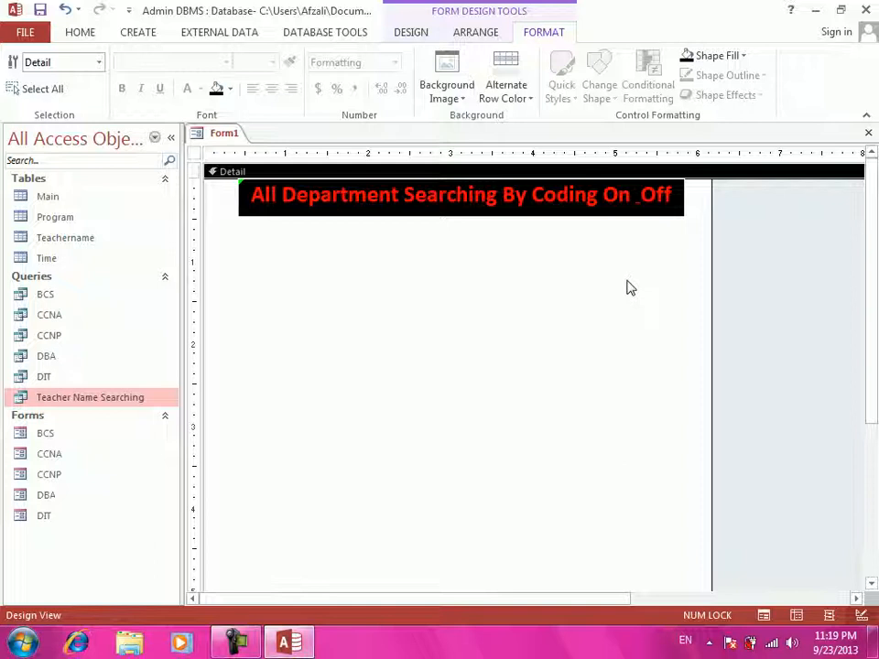
- Draw an unbound text box below the title and relabel it 'Type Your Password'
click(405, 34)
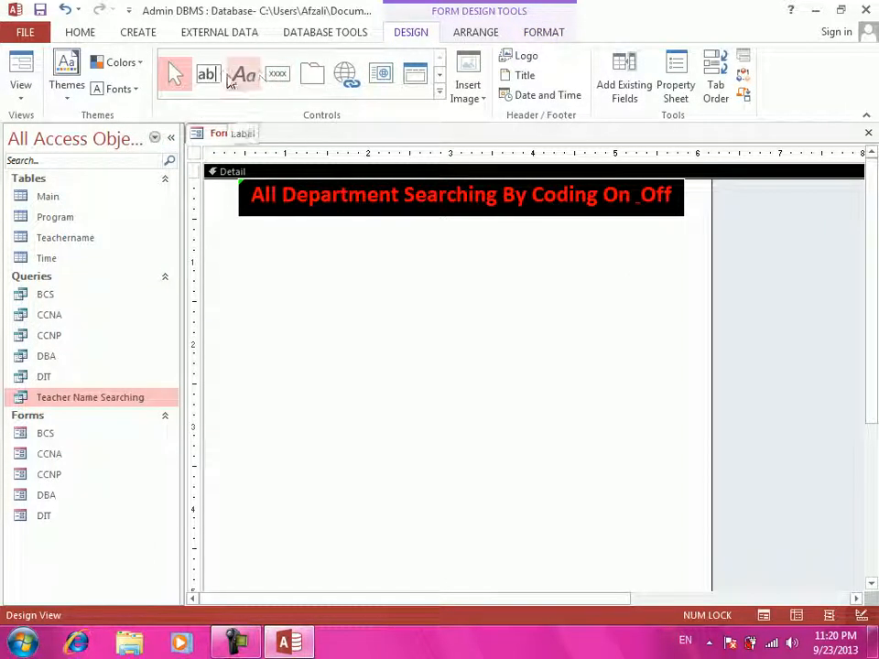
click(206, 77)
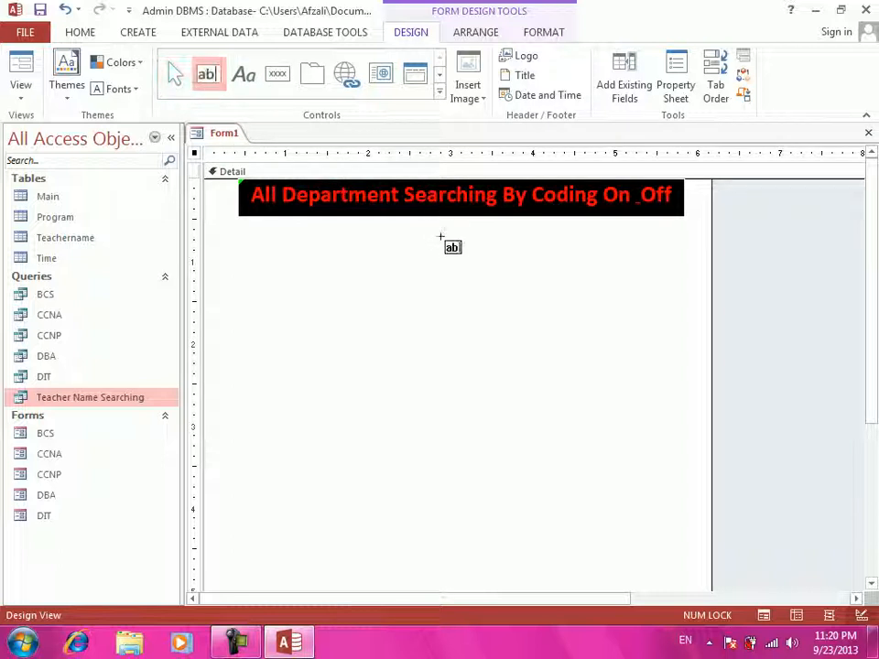
drag(434, 237, 532, 267)
click(356, 247)
drag(366, 245, 413, 245)
drag(327, 246, 242, 229)
click(294, 244)
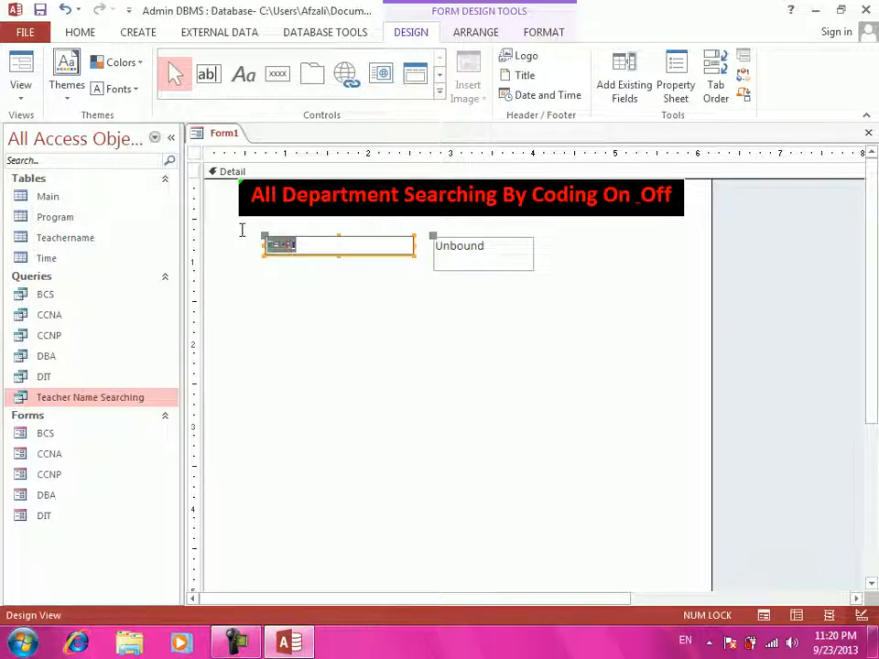
text(Type)
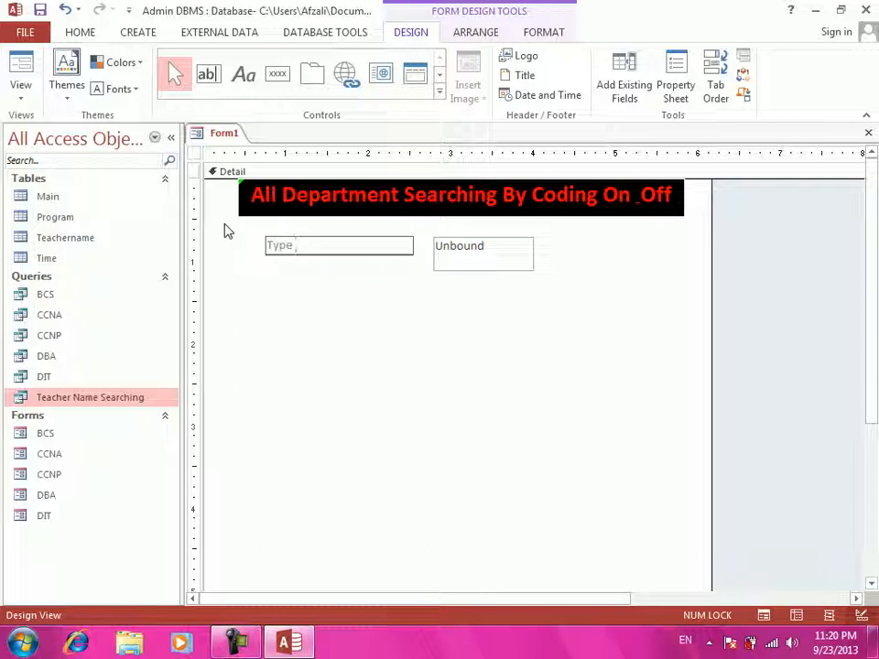
text( Your Password)
key(Return)
- Shorten the text box, shift the label and box right, and check its properties
click(467, 265)
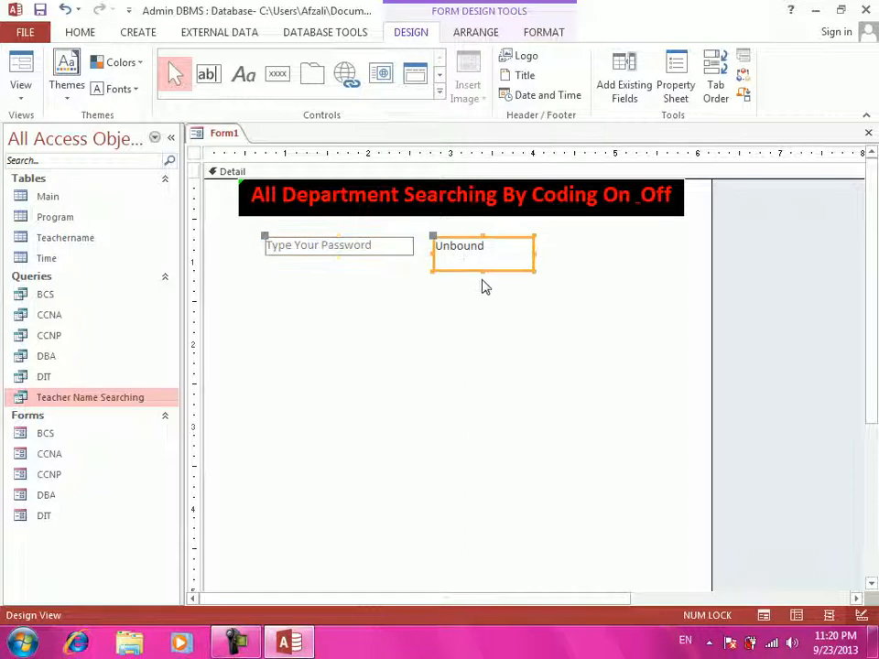
drag(482, 271, 485, 255)
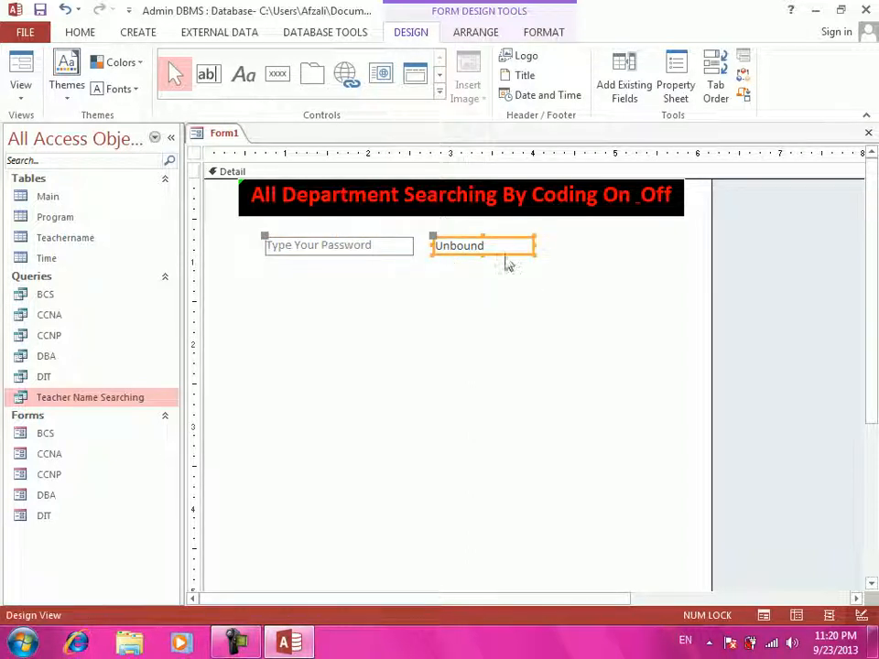
drag(507, 338, 480, 243)
drag(493, 242, 483, 249)
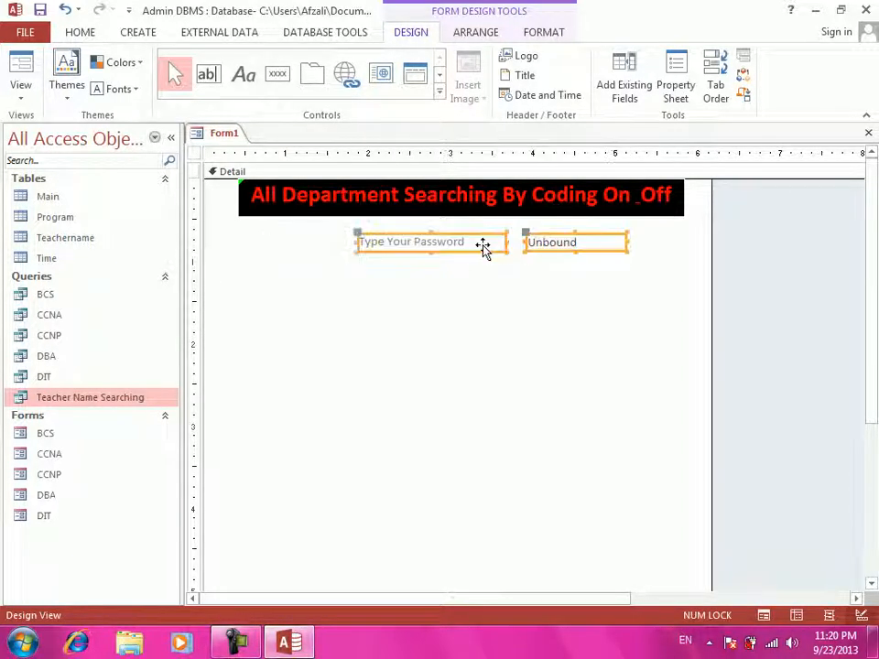
click(482, 285)
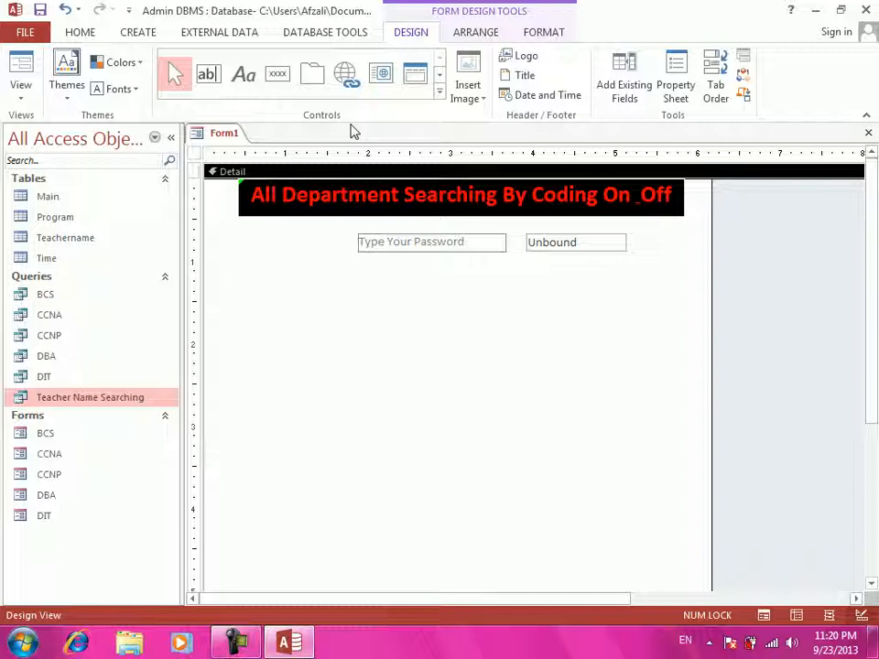
click(598, 247)
key(F4)
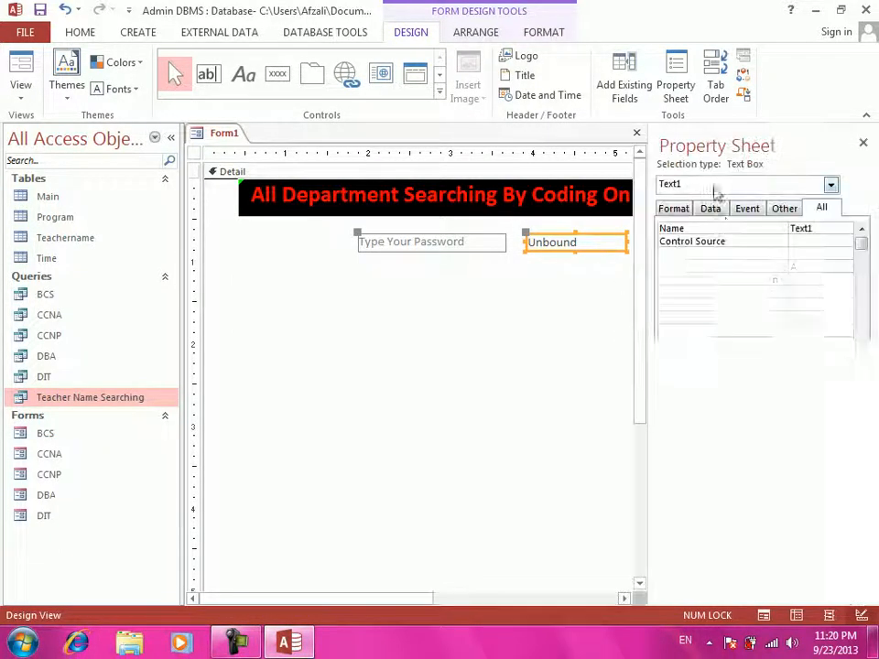
click(862, 143)
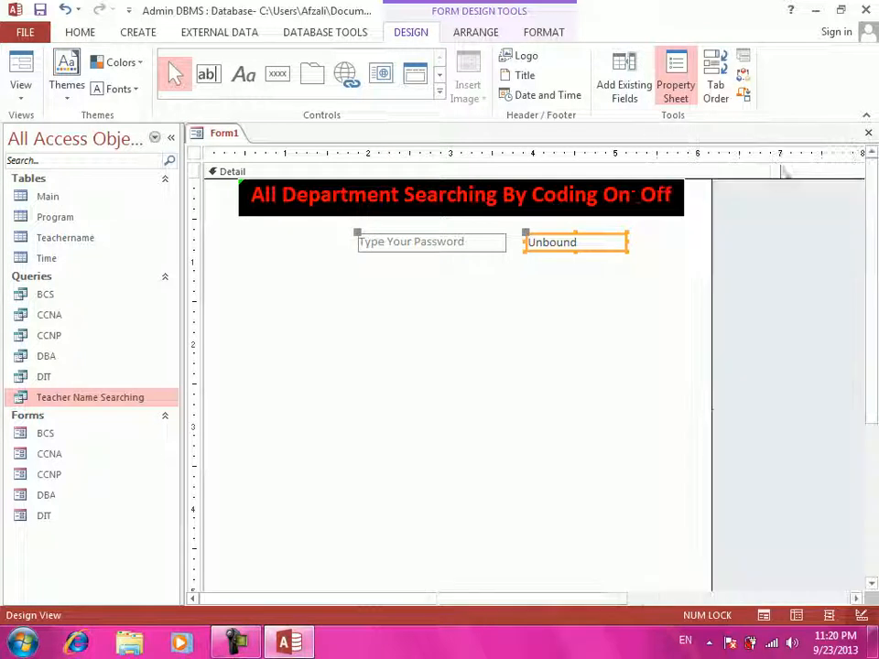
- Add a button below the password box, skipping the wizard, and caption it BCS
click(275, 77)
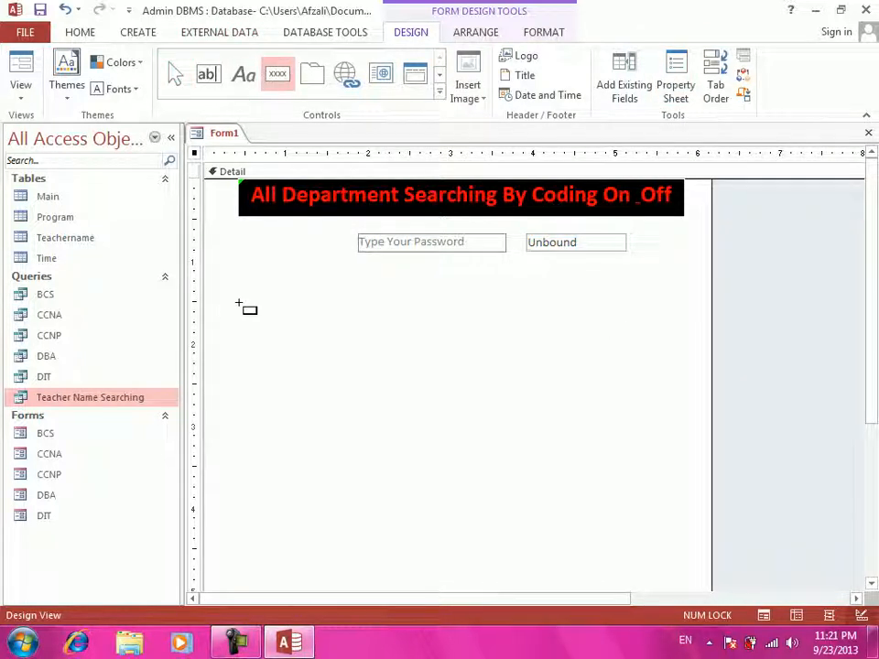
click(259, 309)
drag(326, 334, 360, 326)
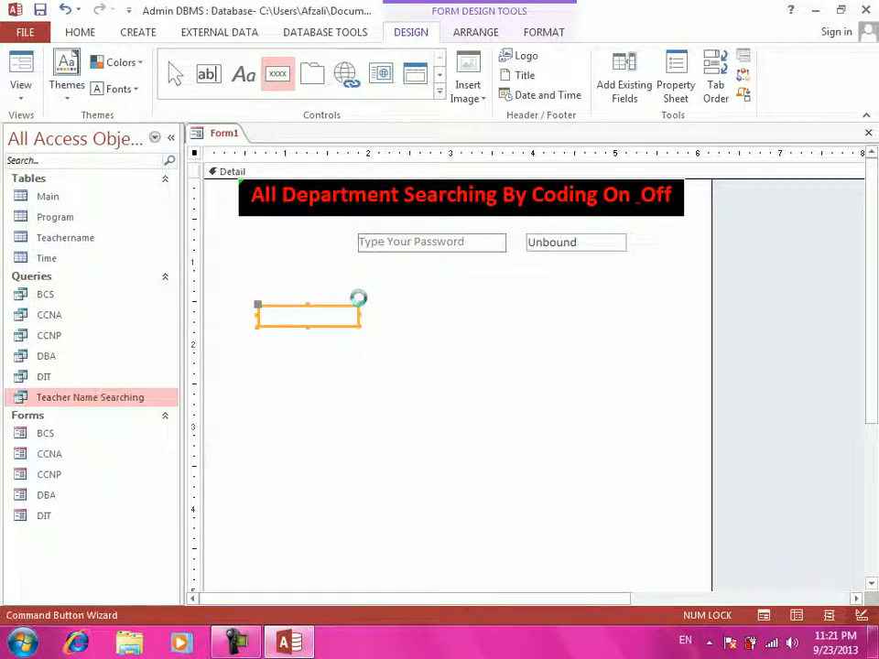
click(383, 365)
click(353, 316)
drag(352, 316, 218, 299)
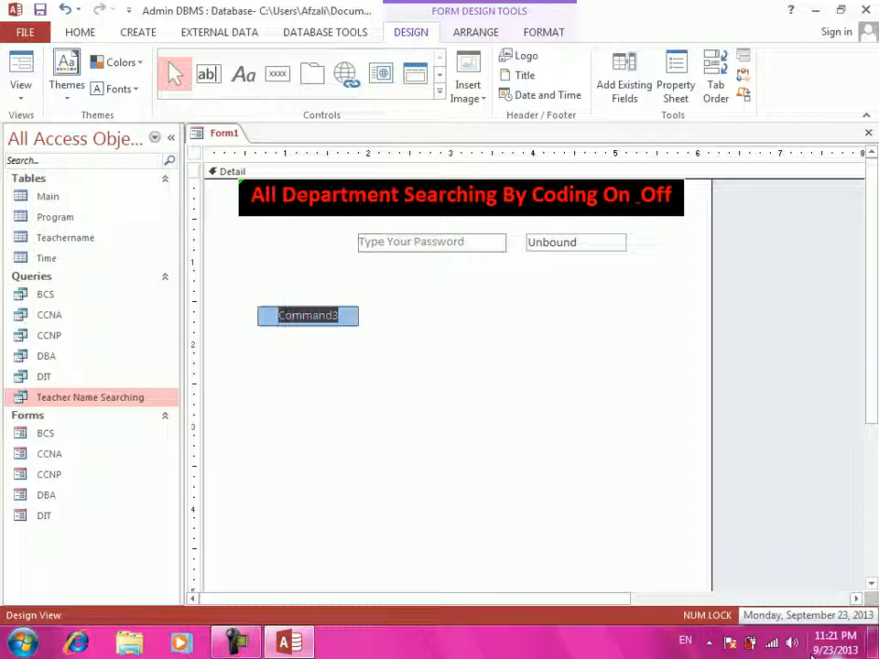
key(Caps_Lock)
text(BCS)
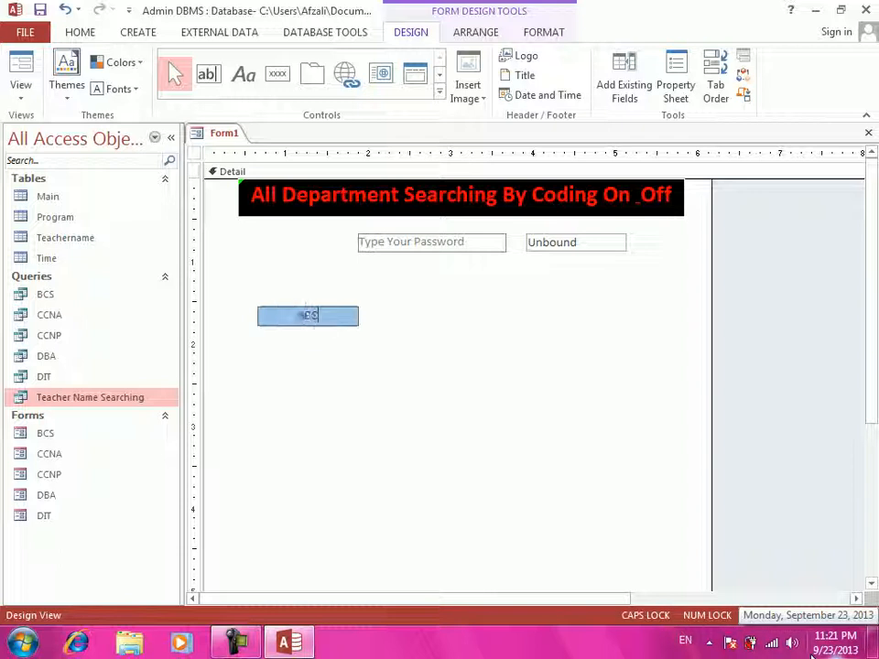
key(Return)
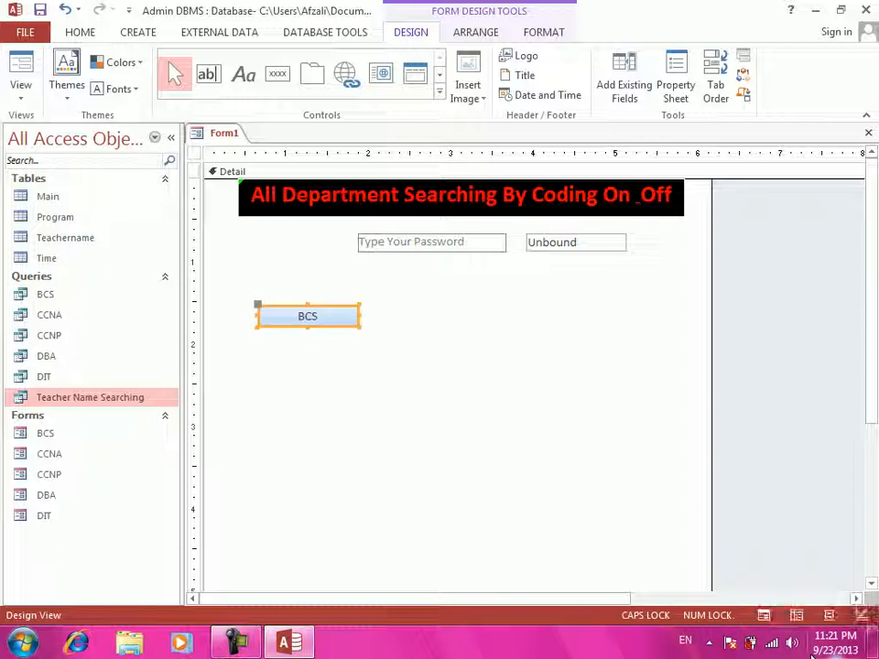
- Duplicate the BCS button twice, captioning the copies CCNA and CCNP
key(ctrl+c)
key(ctrl+v)
text(B)
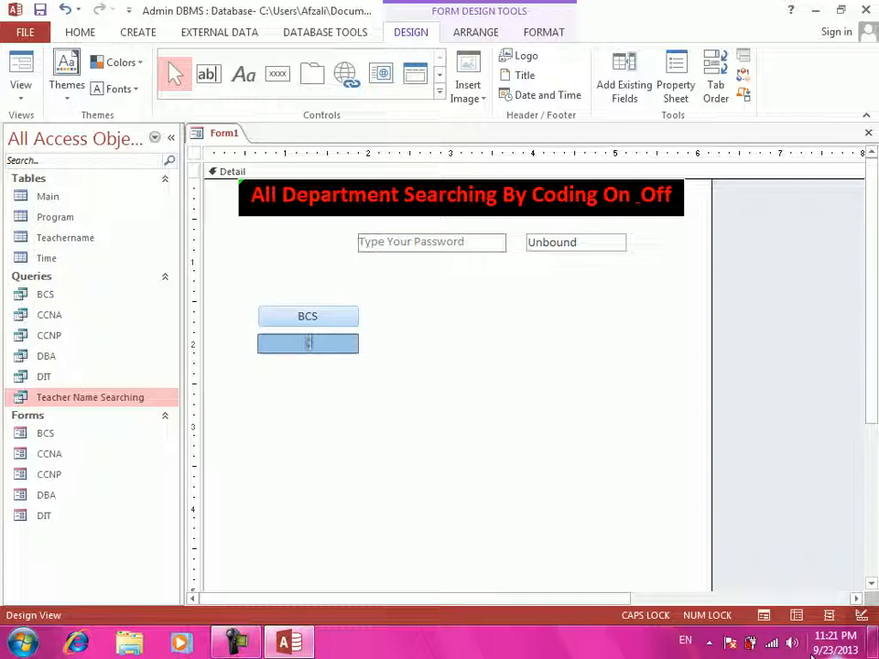
text(CNA)
key(Return)
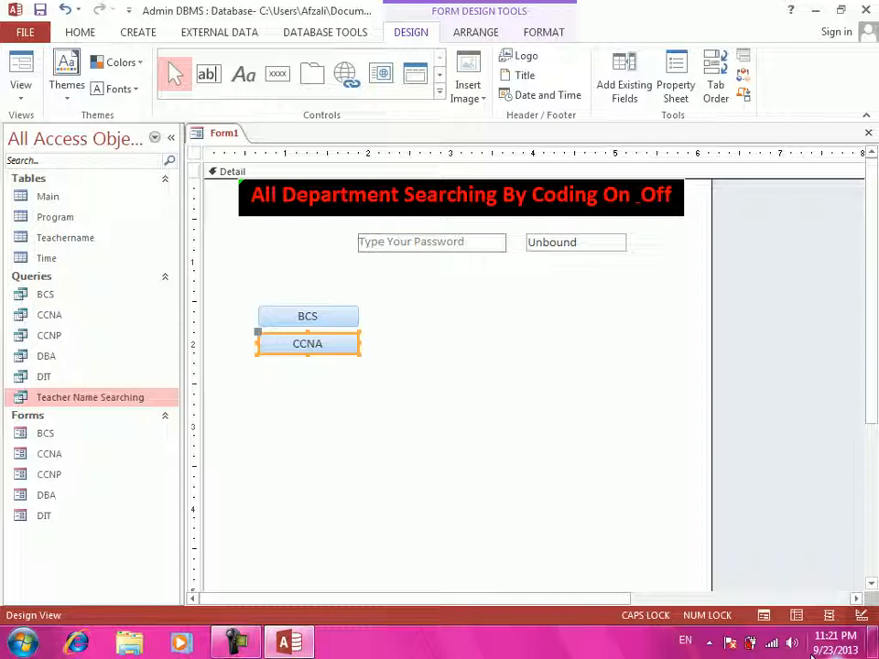
key(ctrl+v)
text(BC)
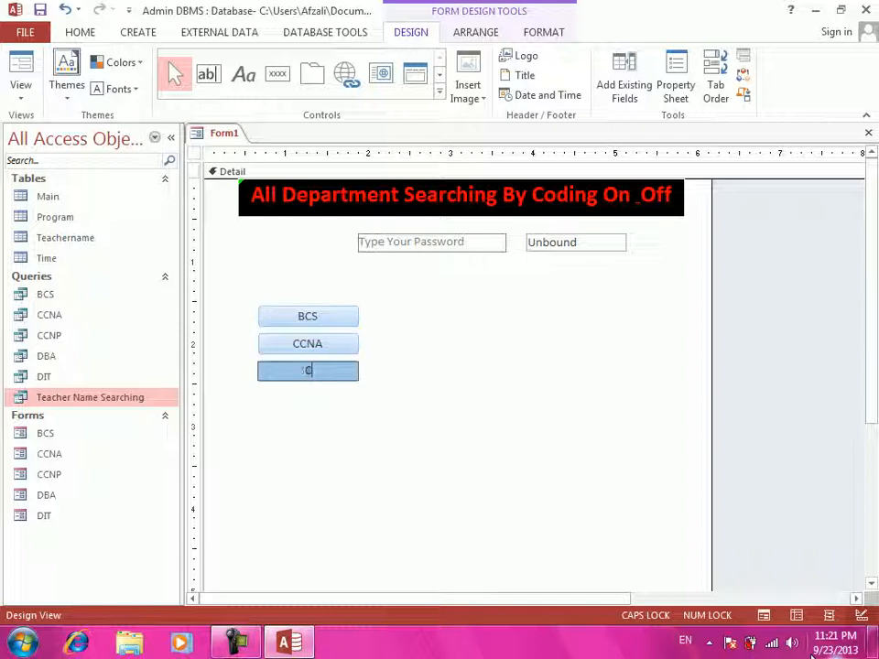
text(CCNP)
key(Return)
- Paste two more buttons below, captioned DBA and DIT
key(ctrl+v)
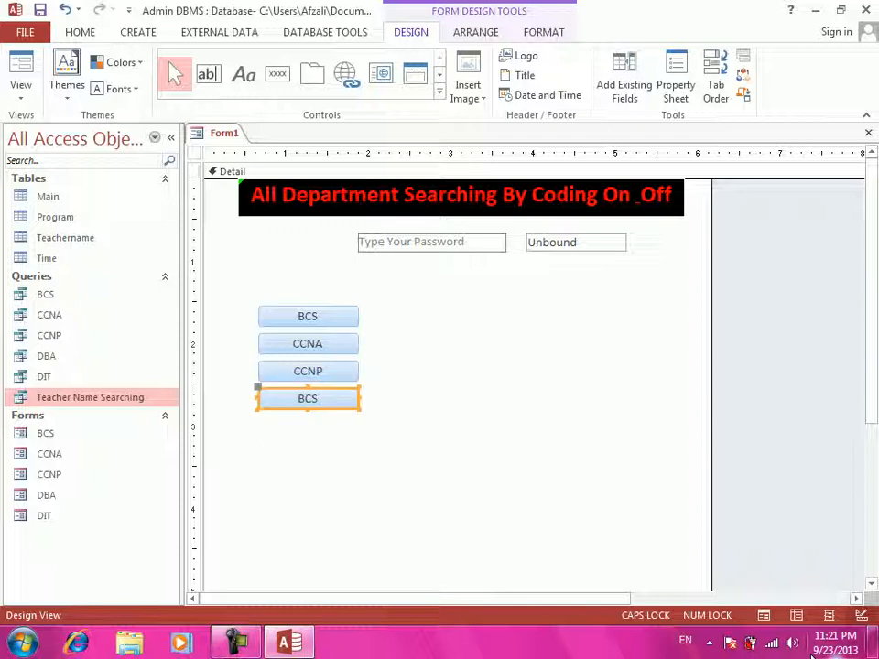
key(F2)
key(BackSpace)
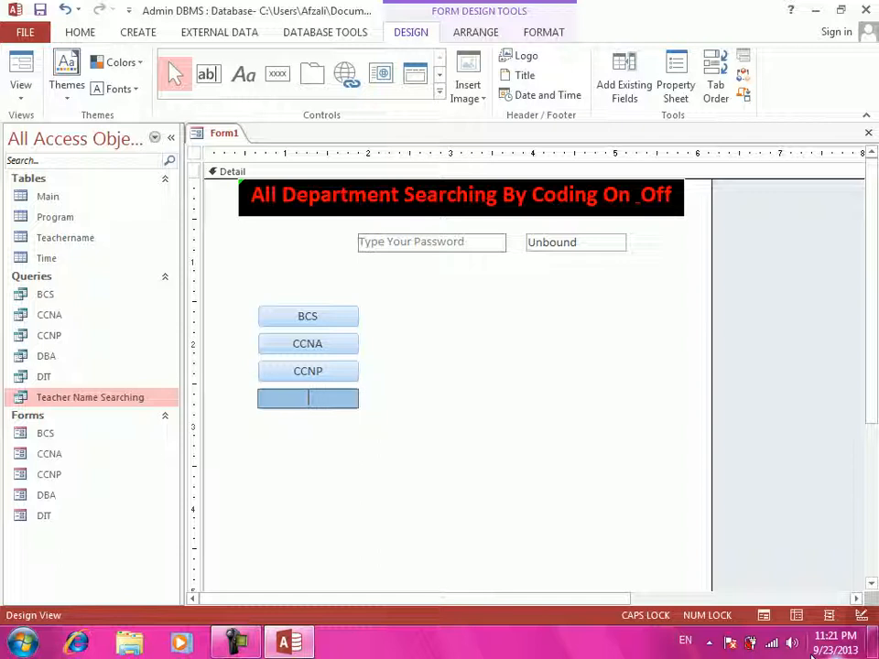
text(DBA)
key(Return)
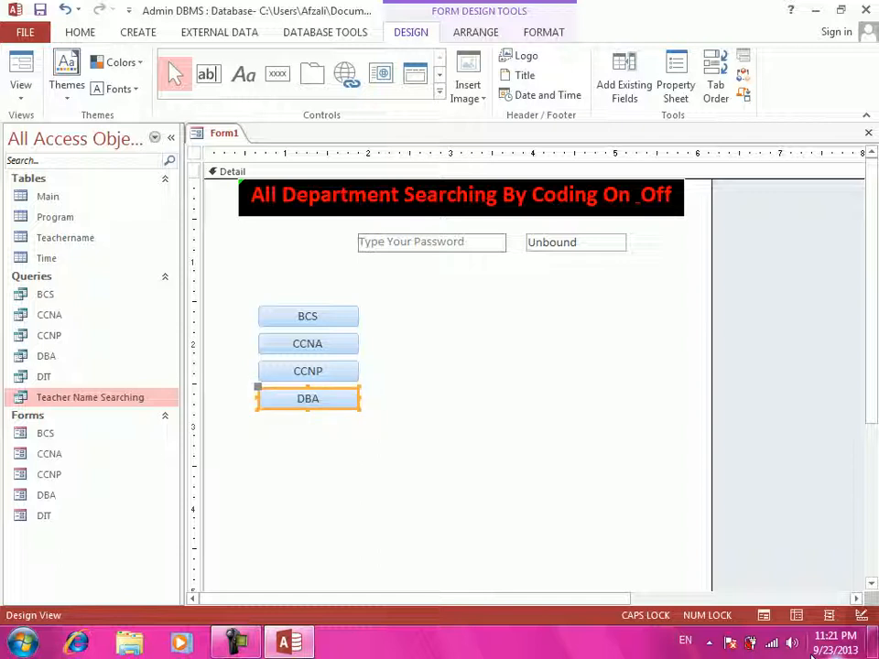
key(ctrl+v)
key(F2)
key(BackSpace)
key(BackSpace)
text(DIT)
key(Return)
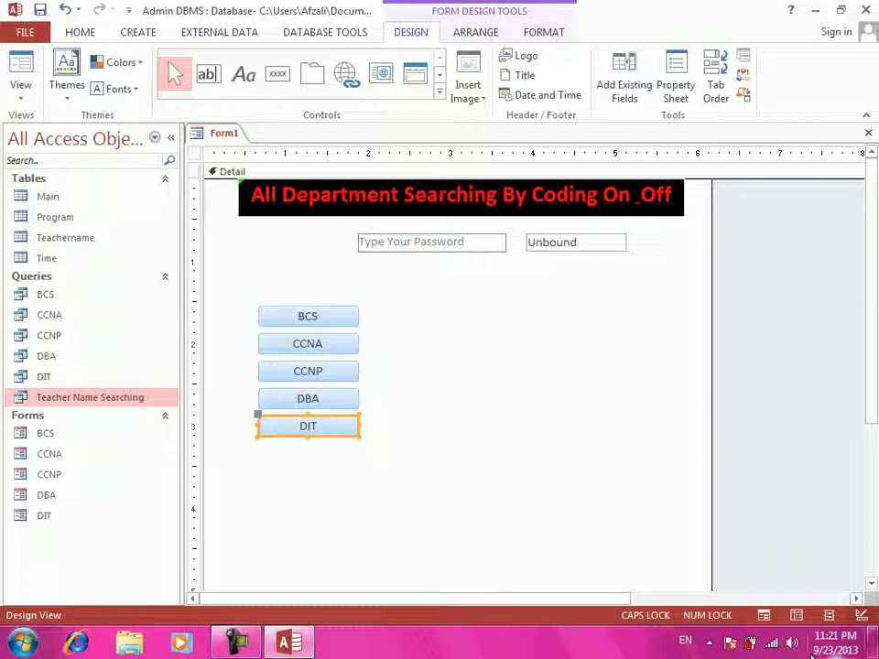
- Create a form from the Teacher Name Searching query, enter a teacher's name, and save it
click(86, 399)
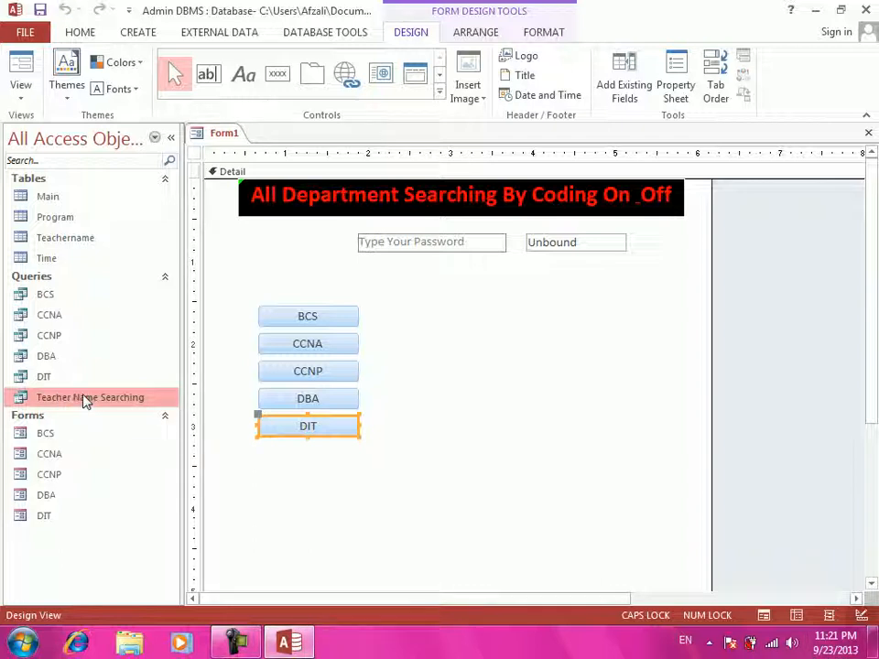
click(140, 34)
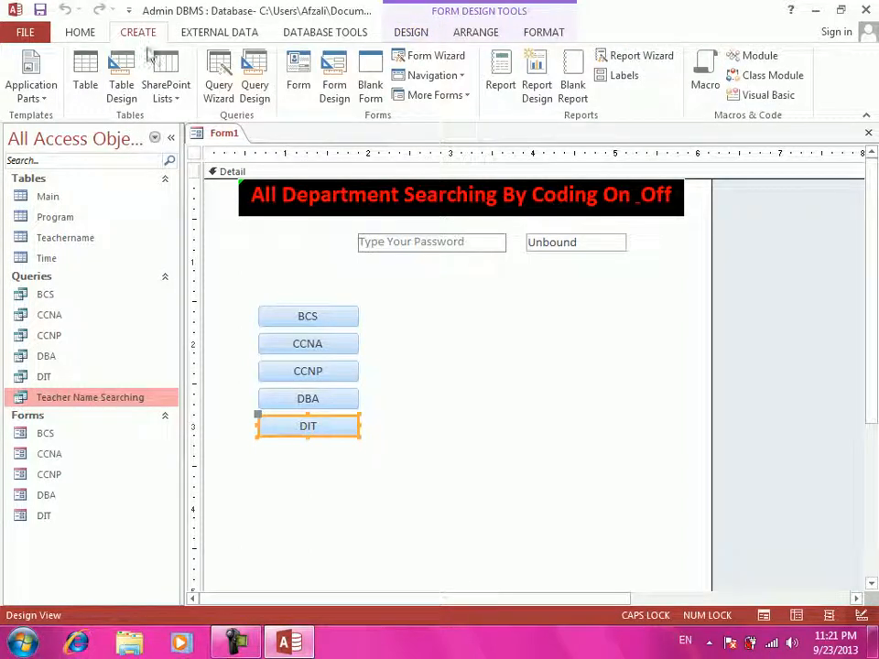
click(46, 357)
click(62, 399)
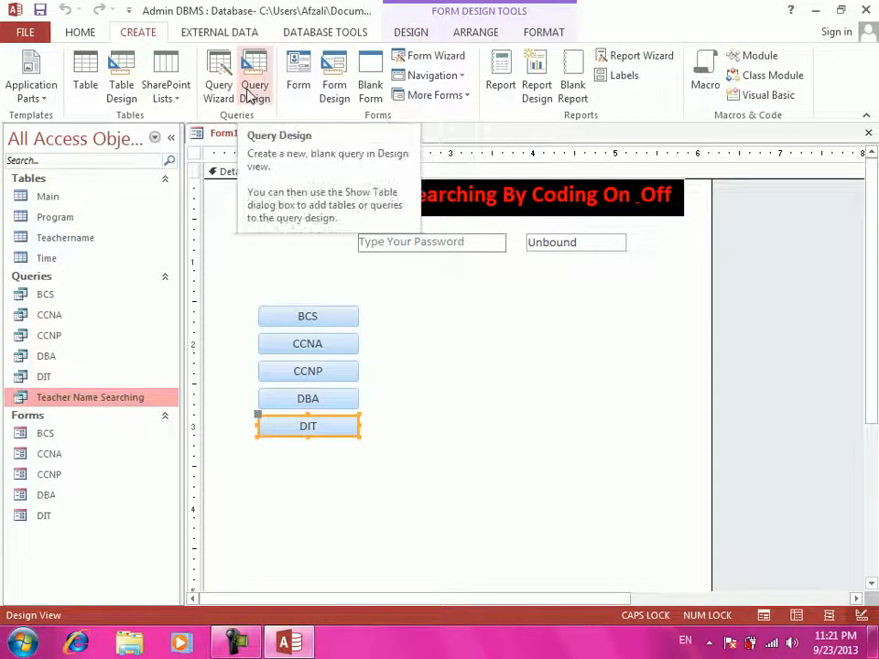
click(297, 83)
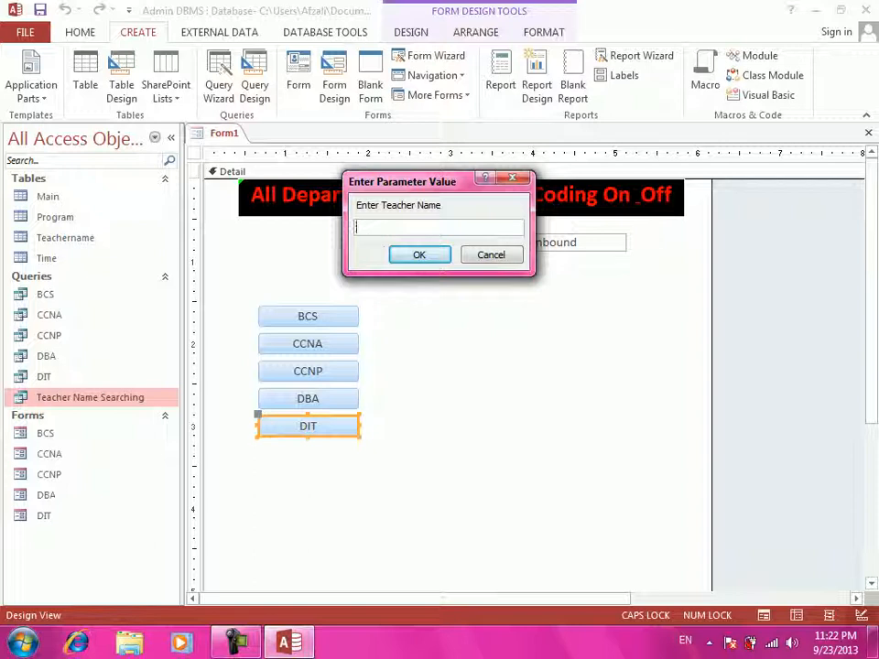
key(Caps_Lock)
text(Ahmad)
key(Return)
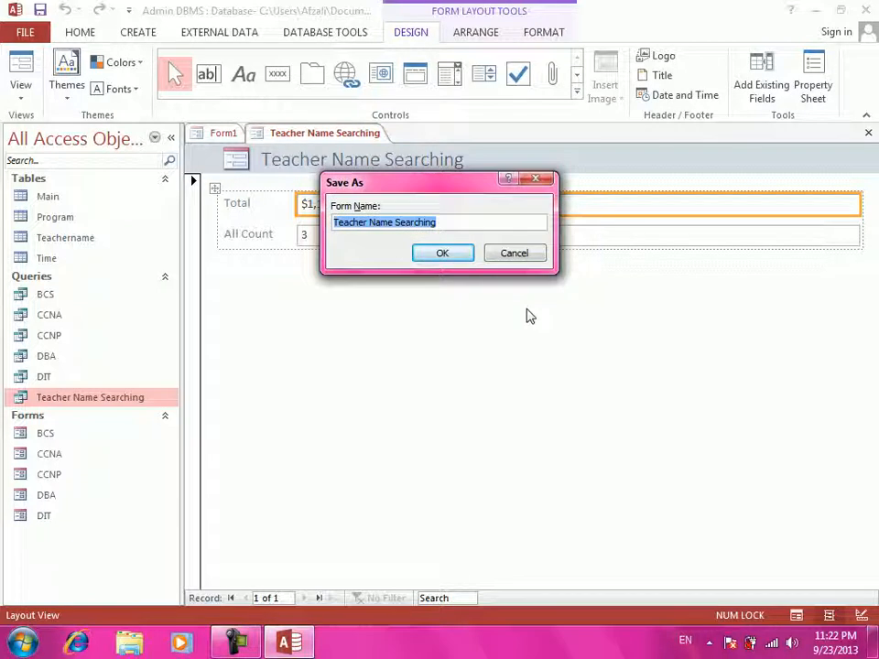
text(Ah)
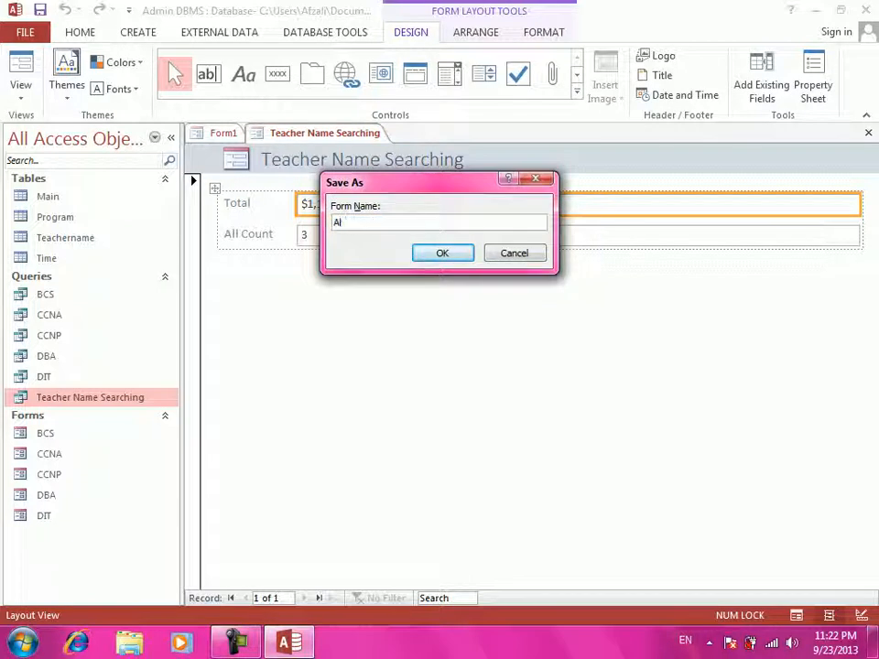
text(sa)
key(Return)
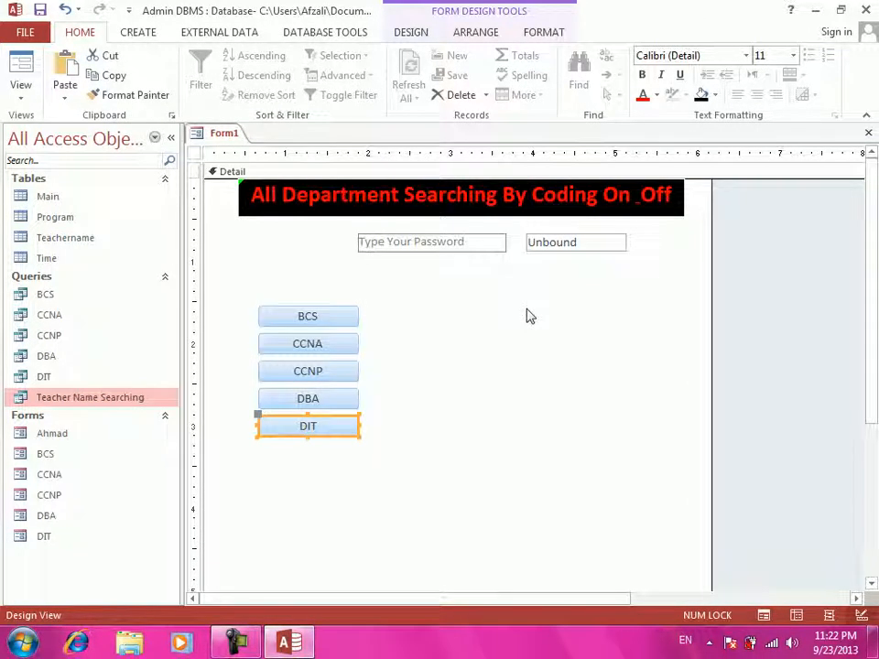
- Open the saved form, test it with another teacher's name, then close it
double_click(53, 435)
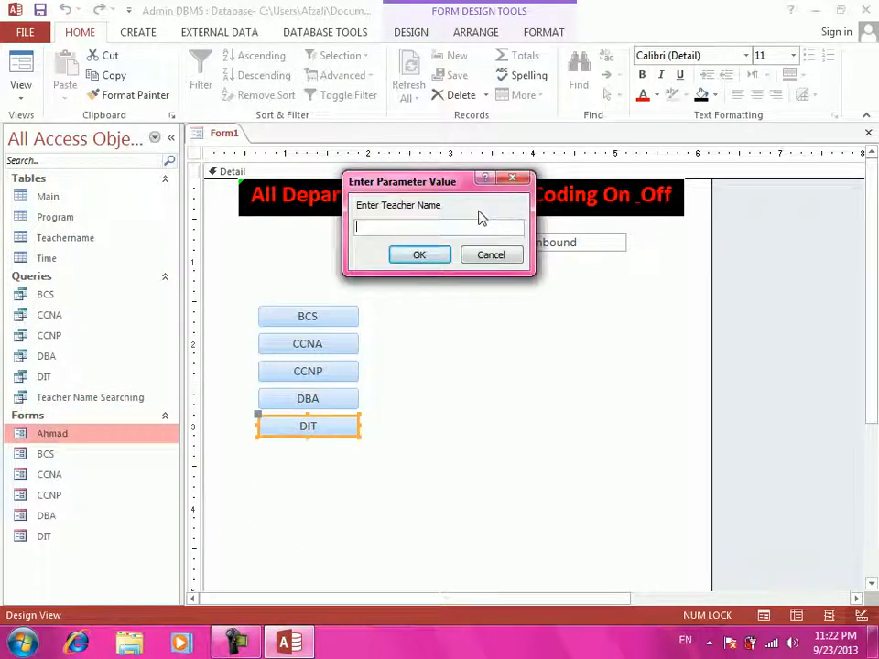
text(wakil)
key(Return)
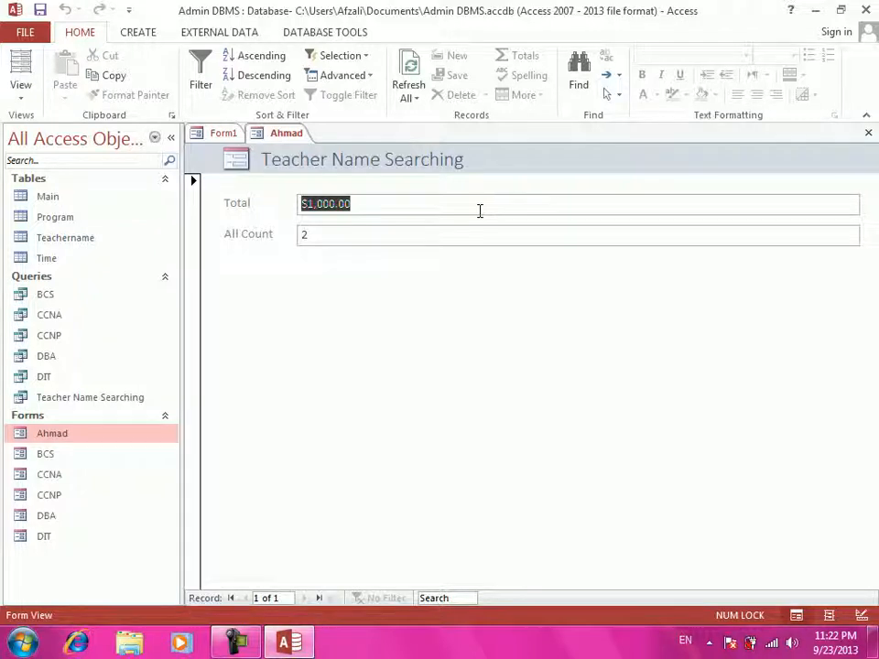
key(ctrl+w)
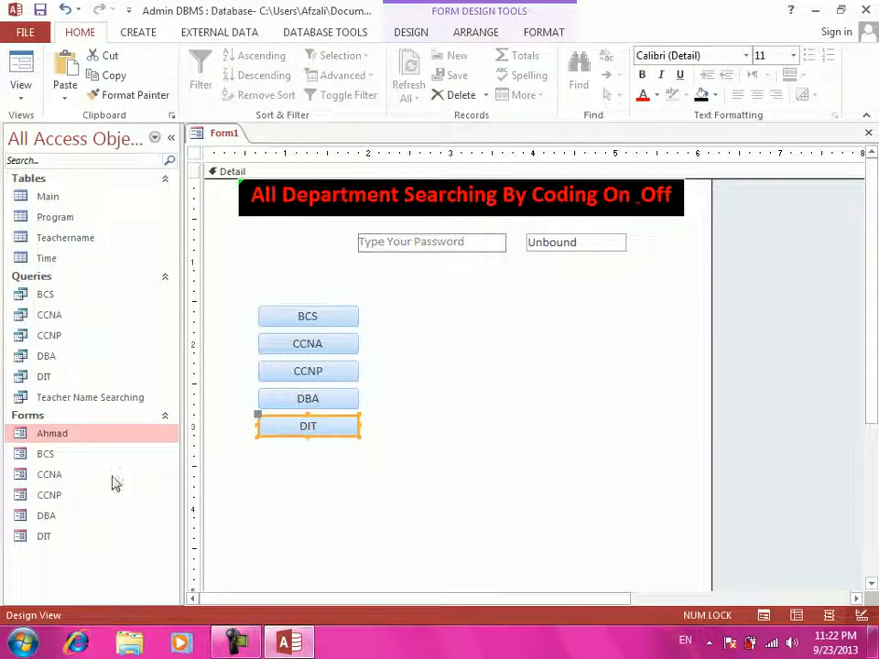
- Paste a sixth button below DIT captioned 'Teacher Name Searching' and widen it to fit
click(379, 404)
click(319, 427)
key(ctrl+v)
key(BackSpace)
key(BackSpace)
key(BackSpace)
text(Teacher NAme)
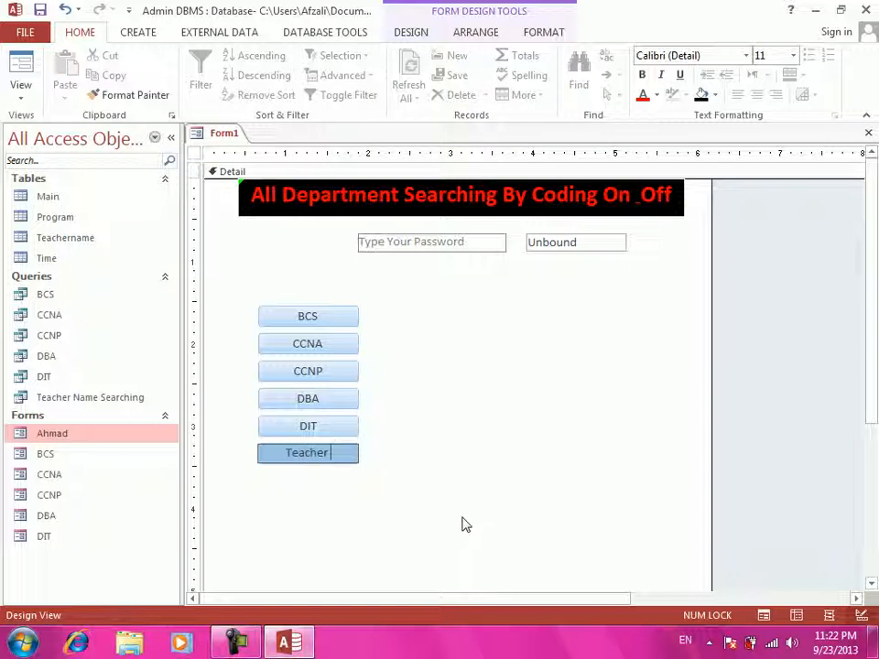
key(BackSpace)
key(BackSpace)
key(BackSpace)
text(ame Seachnig)
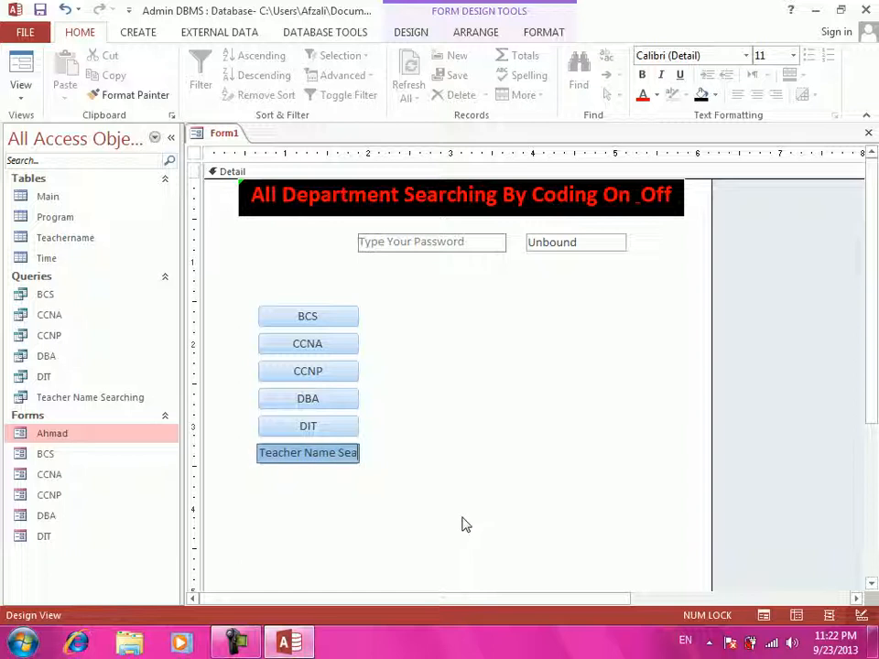
key(BackSpace)
key(BackSpace)
key(BackSpace)
key(BackSpace)
key(BackSpace)
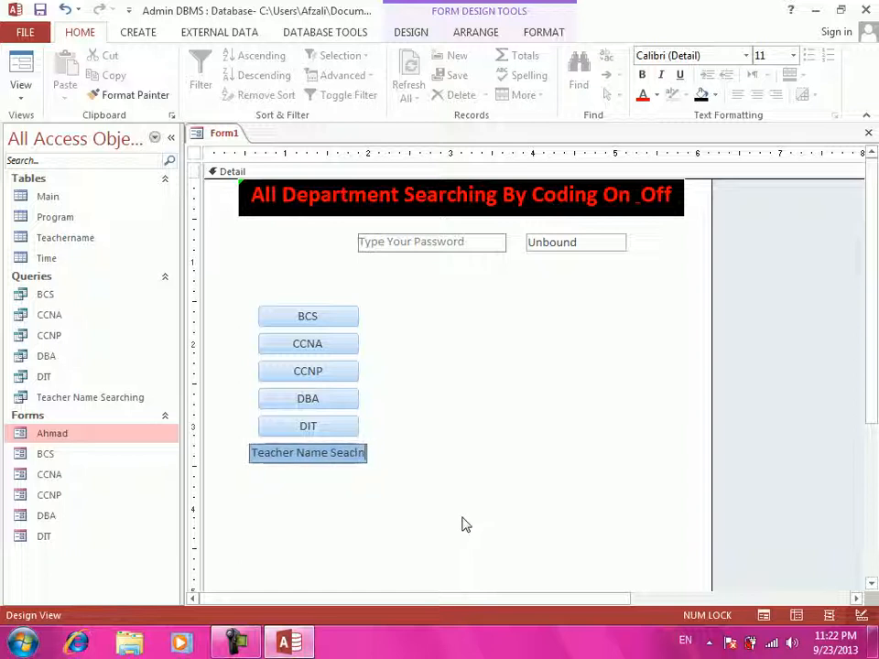
text(rching)
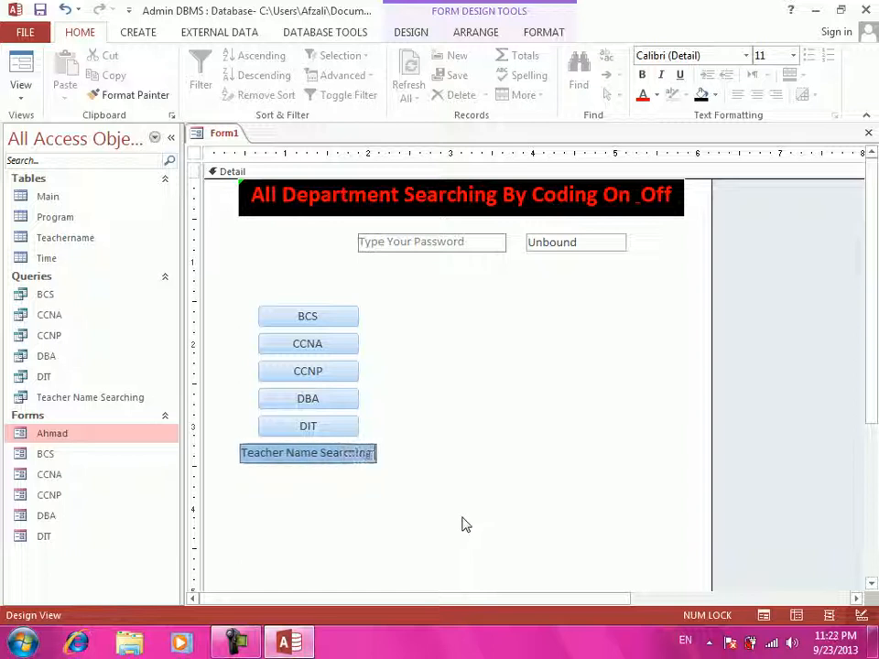
key(Return)
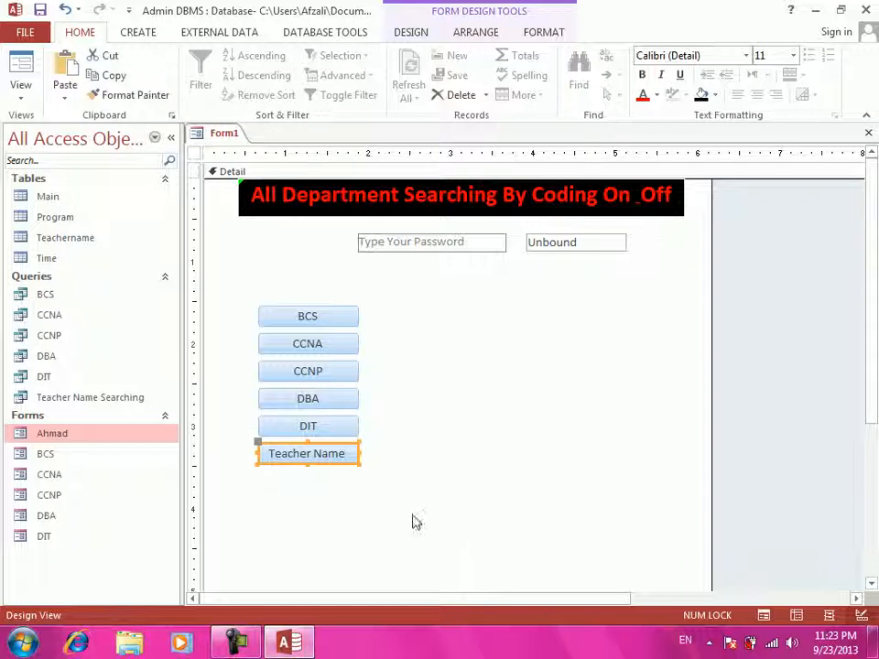
drag(360, 453, 408, 455)
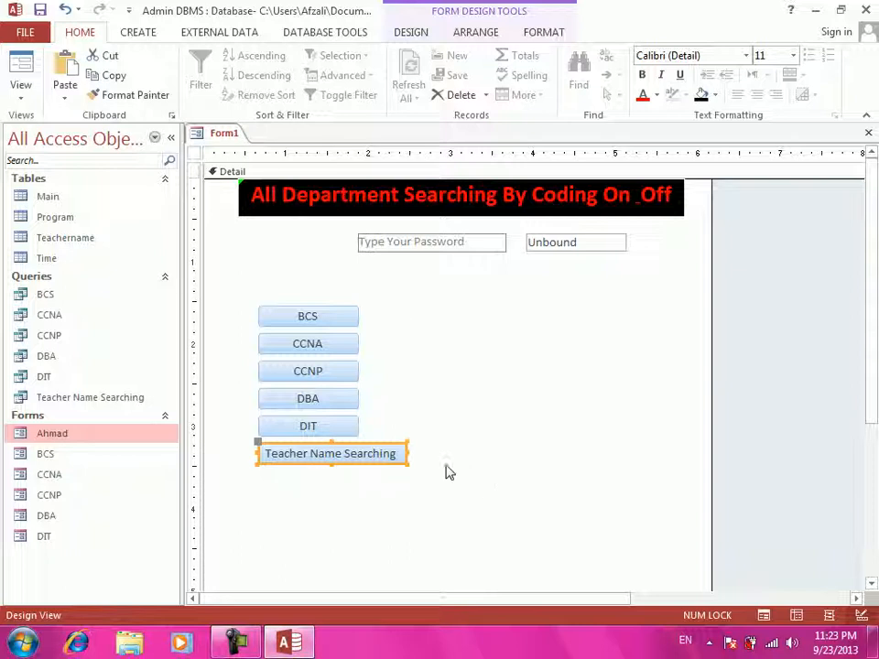
- Paste two new buttons and caption the upper one 'Off' and the lower one 'On'
key(ctrl+v)
key(ctrl+v)
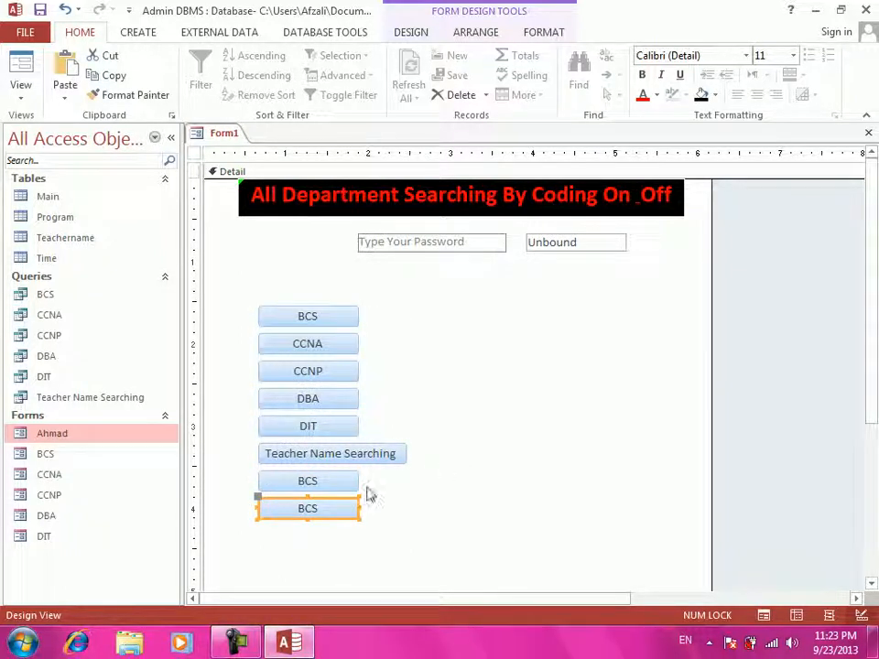
click(331, 483)
drag(332, 484, 190, 488)
text(Of)
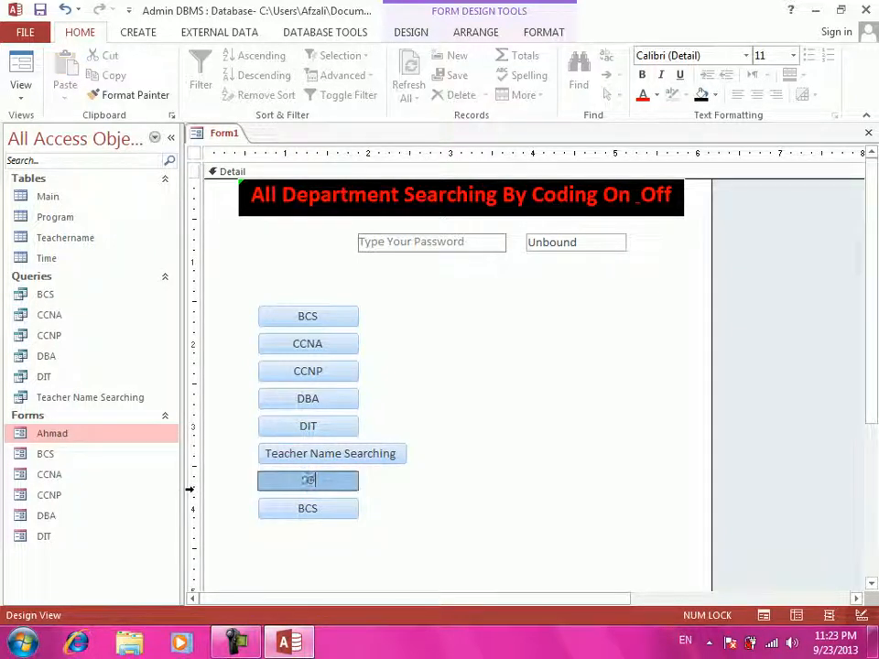
text(f)
key(Return)
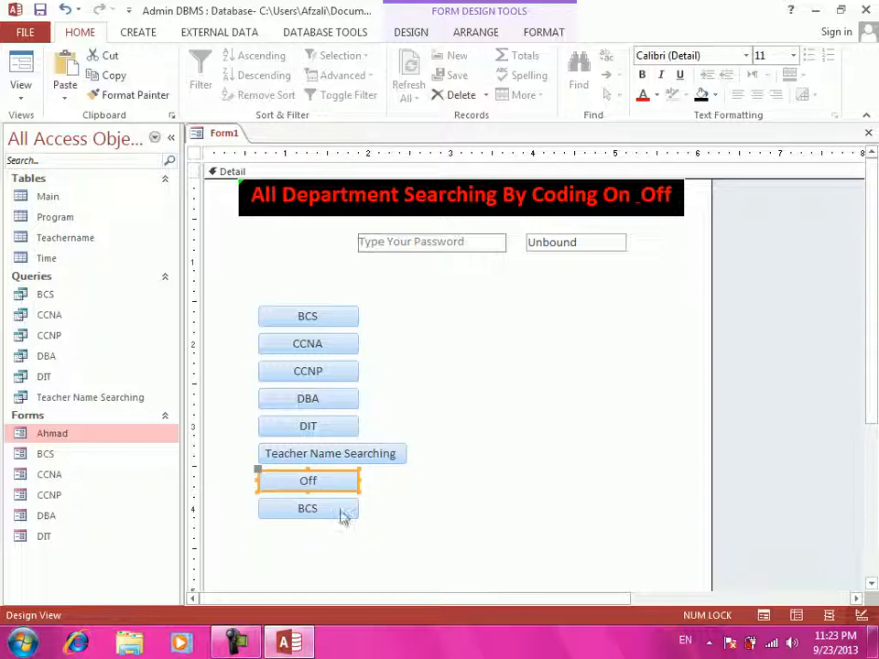
click(305, 506)
click(308, 508)
drag(307, 508, 277, 506)
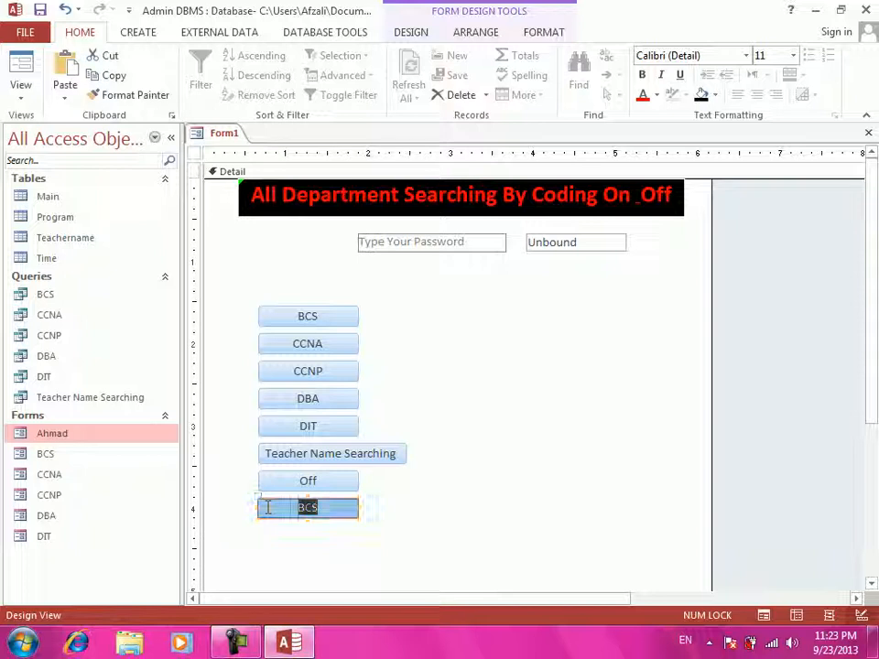
text(On)
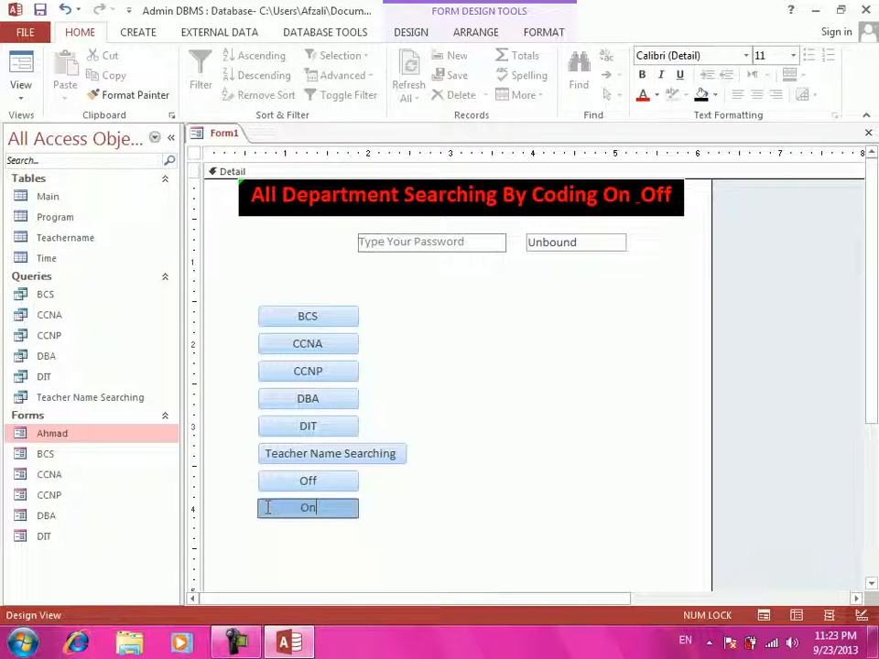
key(Return)
- Move the On button just left of Off and nudge both up below the password box
drag(340, 553, 485, 295)
click(623, 357)
click(624, 309)
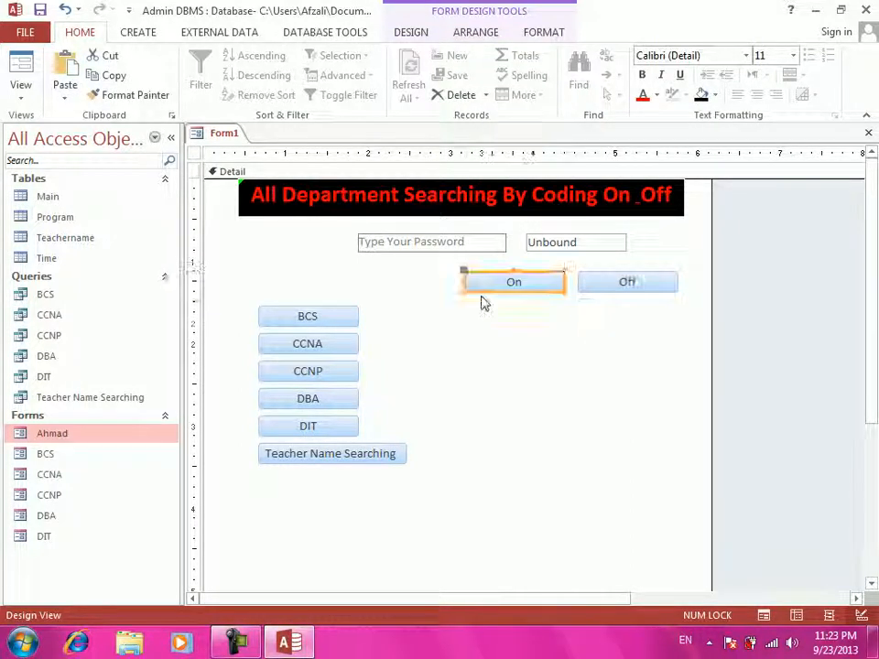
drag(651, 349, 540, 282)
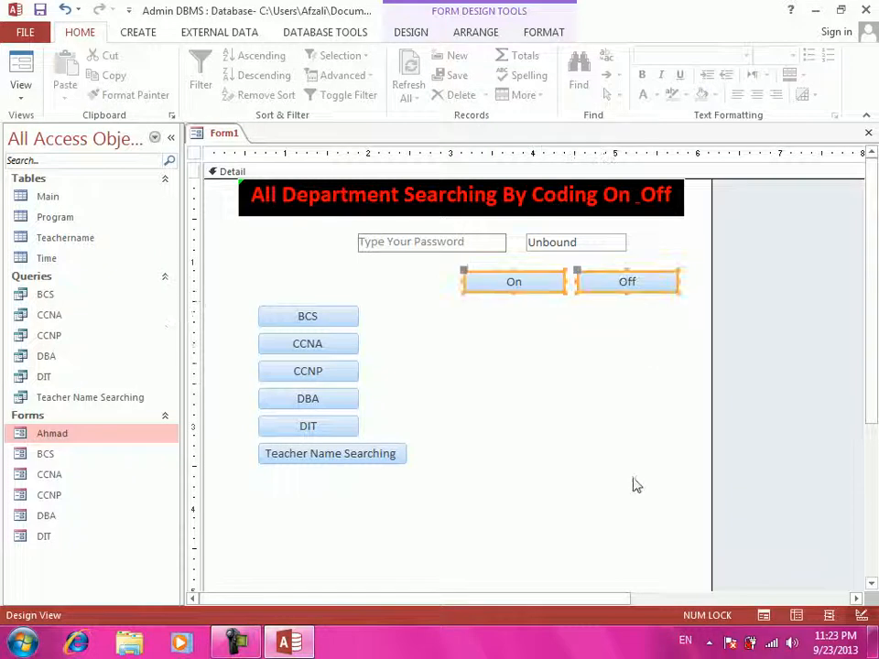
key(Up)
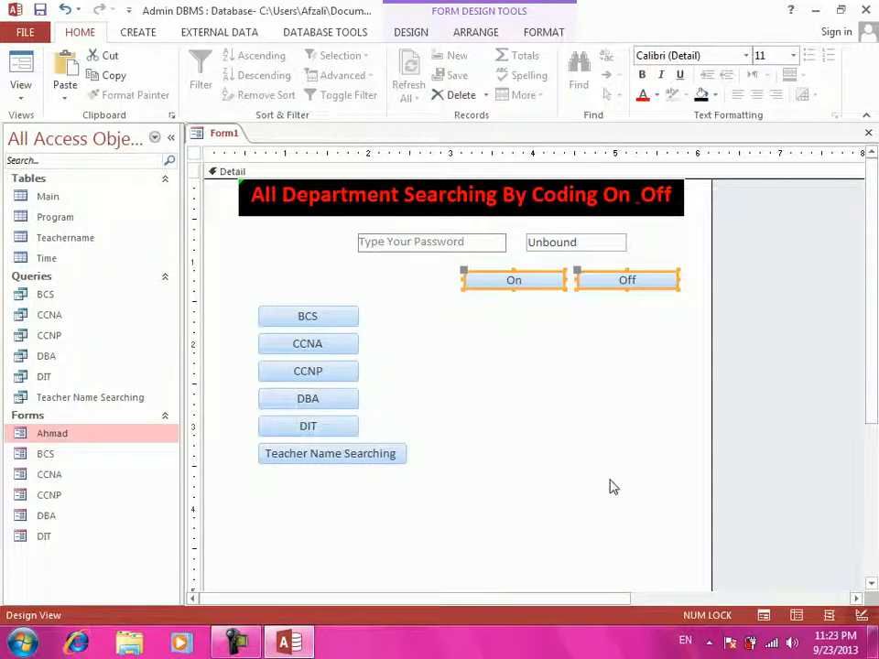
- Make the On and Off captions red, bold and size 16
drag(630, 292, 628, 294)
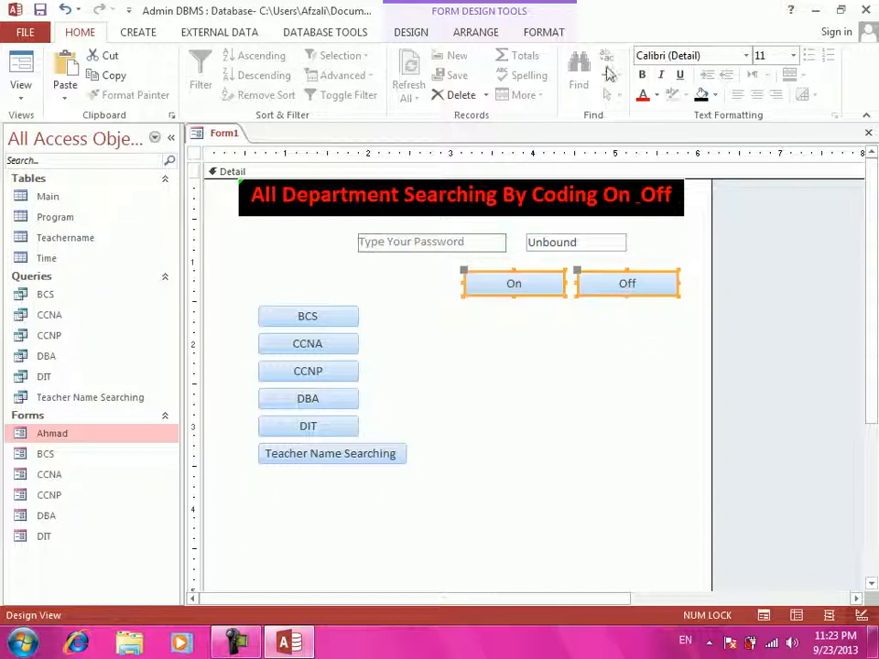
click(642, 95)
click(793, 56)
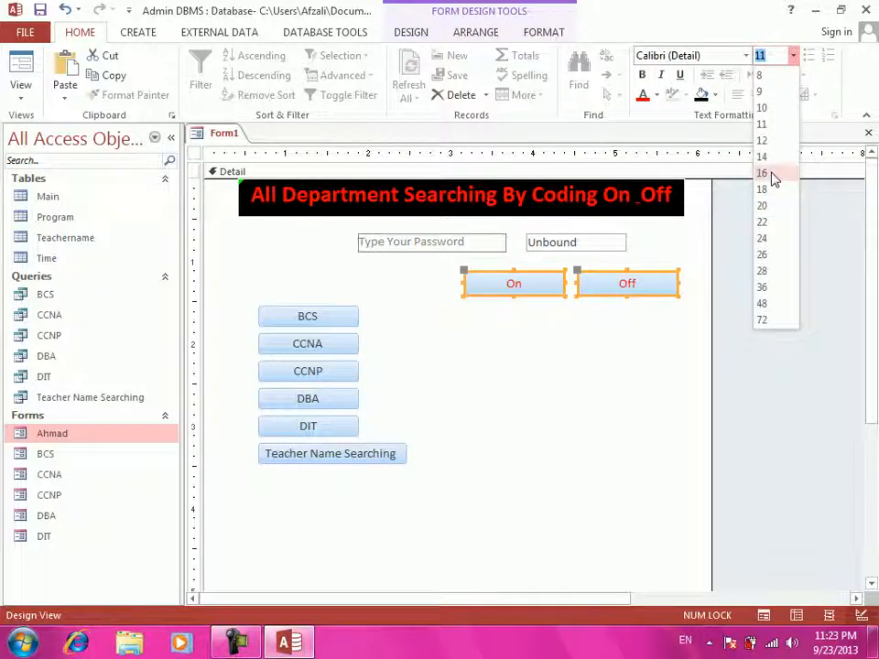
click(764, 173)
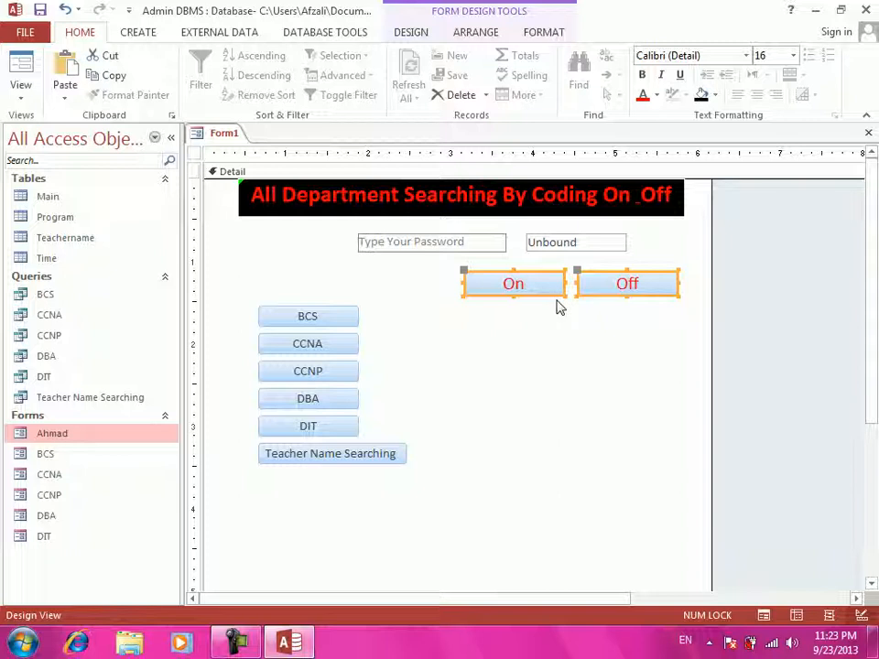
key(ctrl+b)
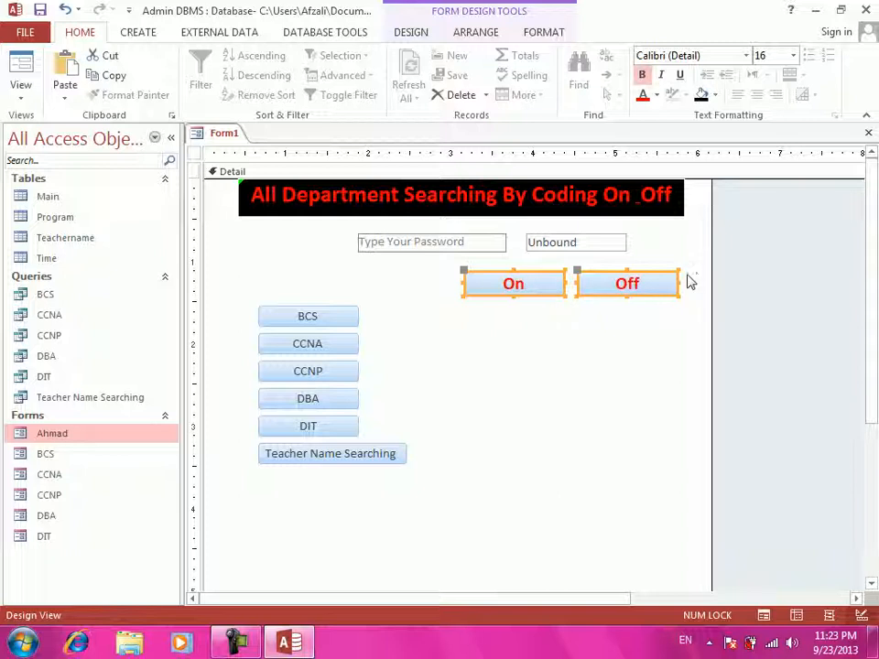
- Narrow both the On and Off buttons to a shorter, matching width
drag(679, 280, 658, 282)
click(578, 326)
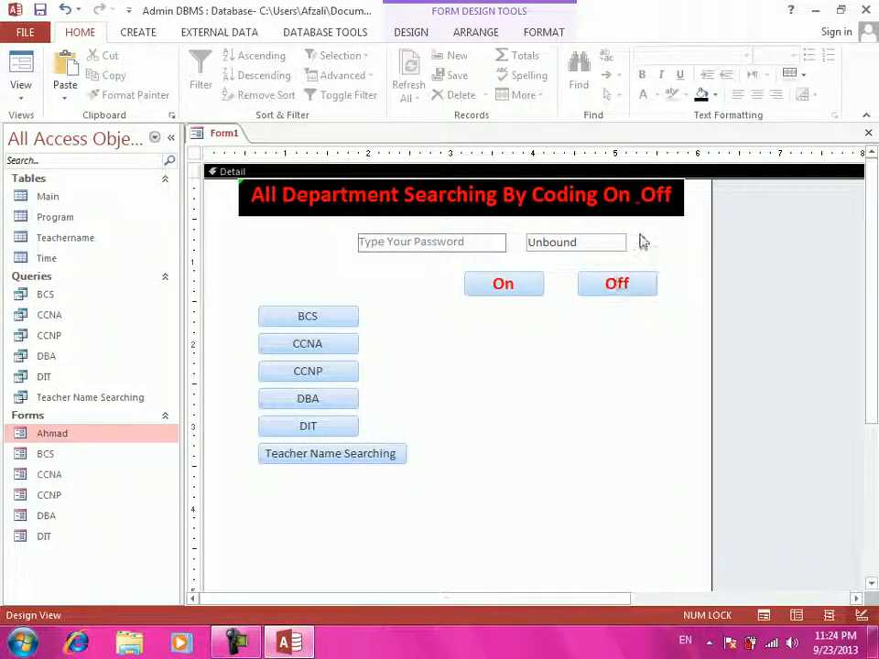
click(308, 322)
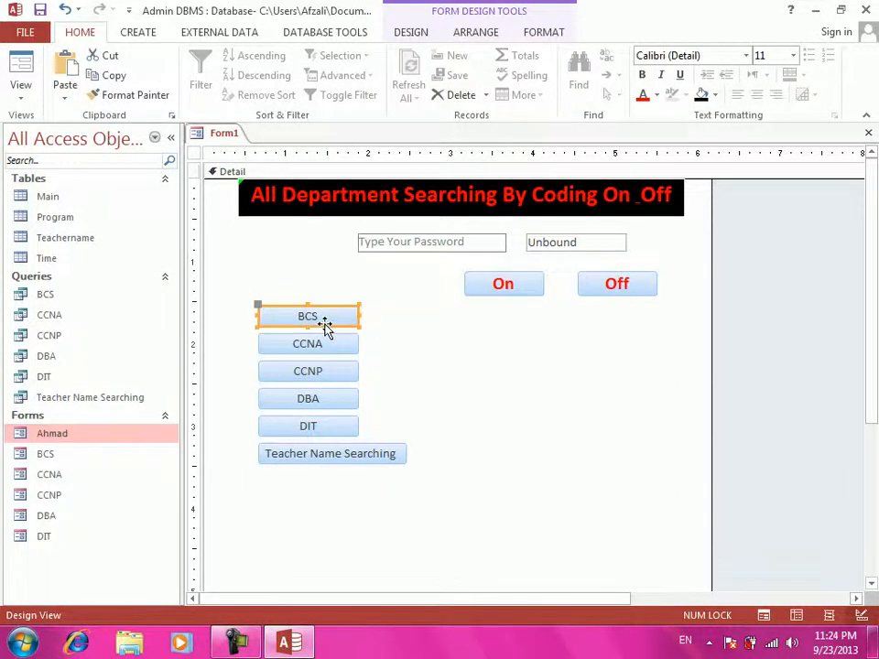
- Edit the BCS button's Name property and rename the CCNA button to Command2
double_click(324, 328)
click(841, 228)
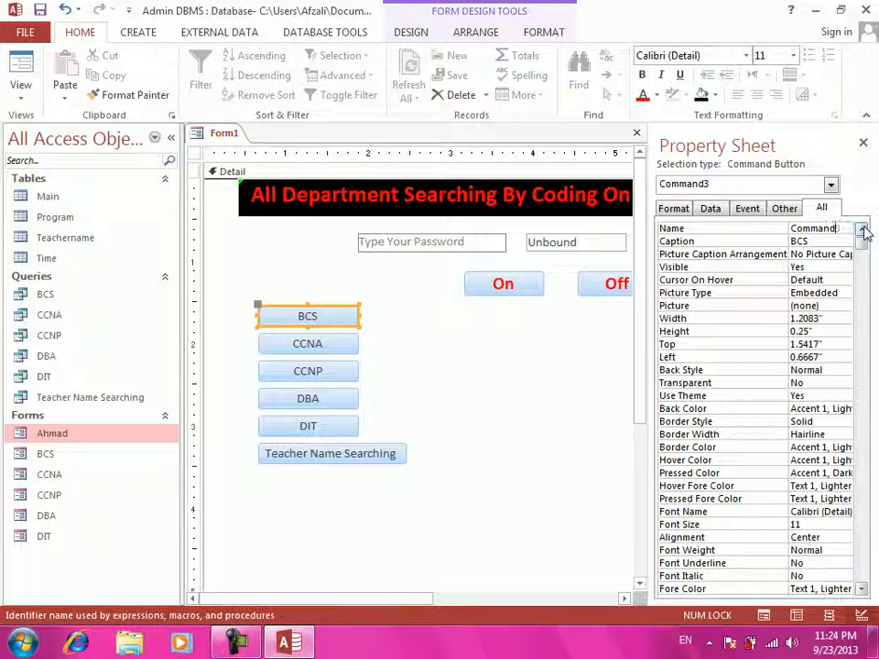
key(Delete)
click(327, 341)
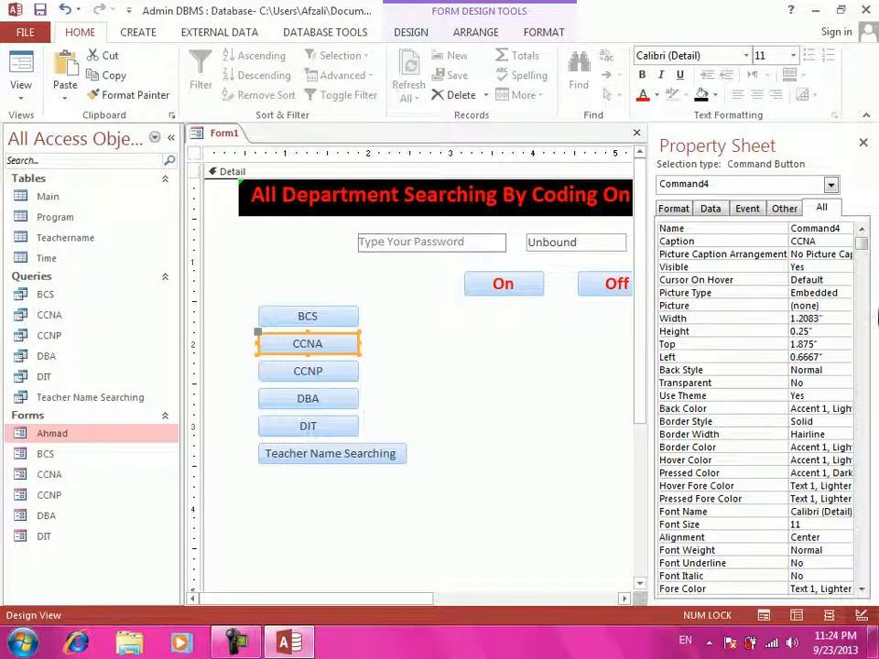
click(839, 229)
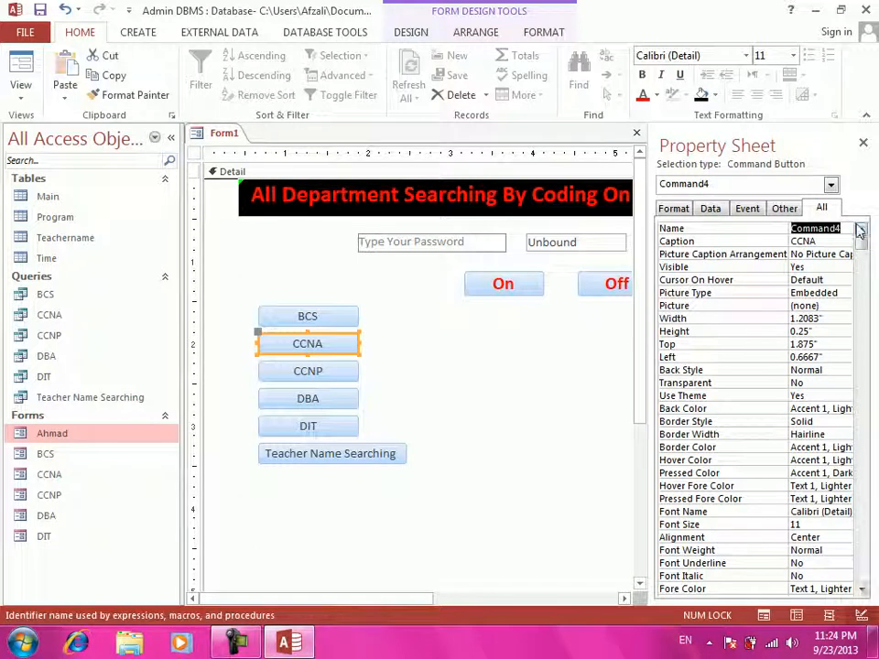
click(849, 231)
key(BackSpace)
text(2)
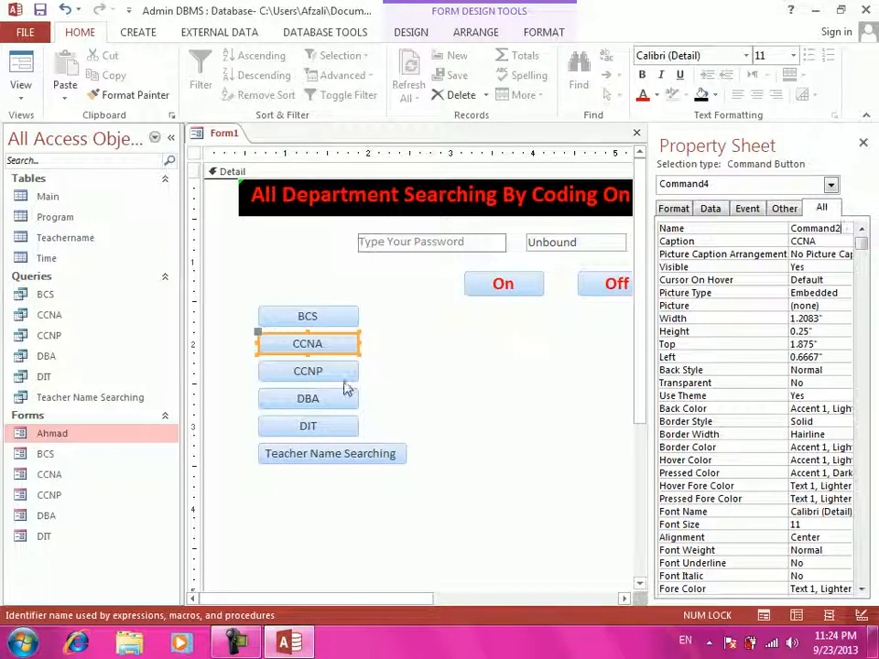
- Rename DBA to Command4, DIT to Command5 and Teacher Name Searching to Command6, then close the Property Sheet
click(344, 377)
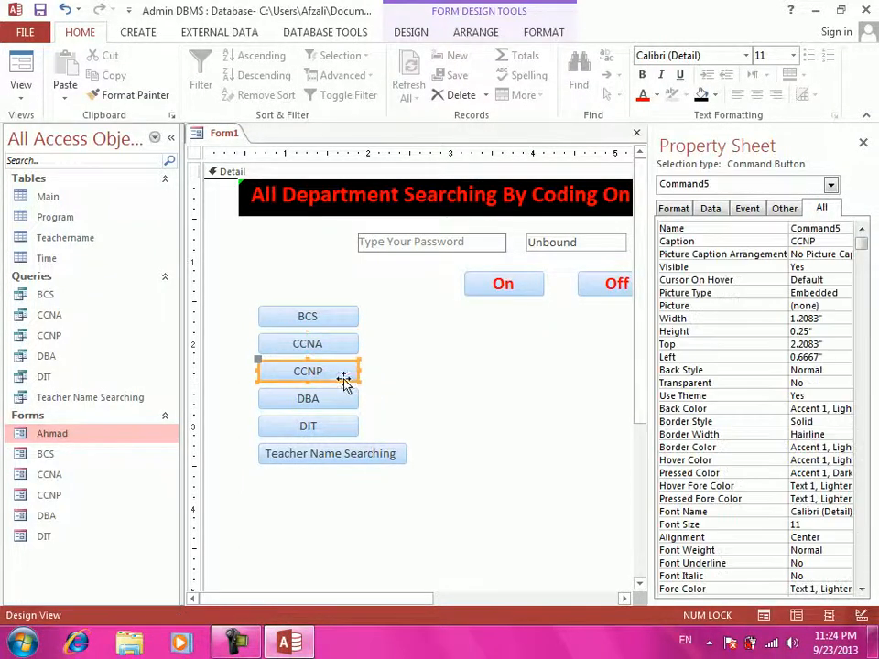
click(843, 230)
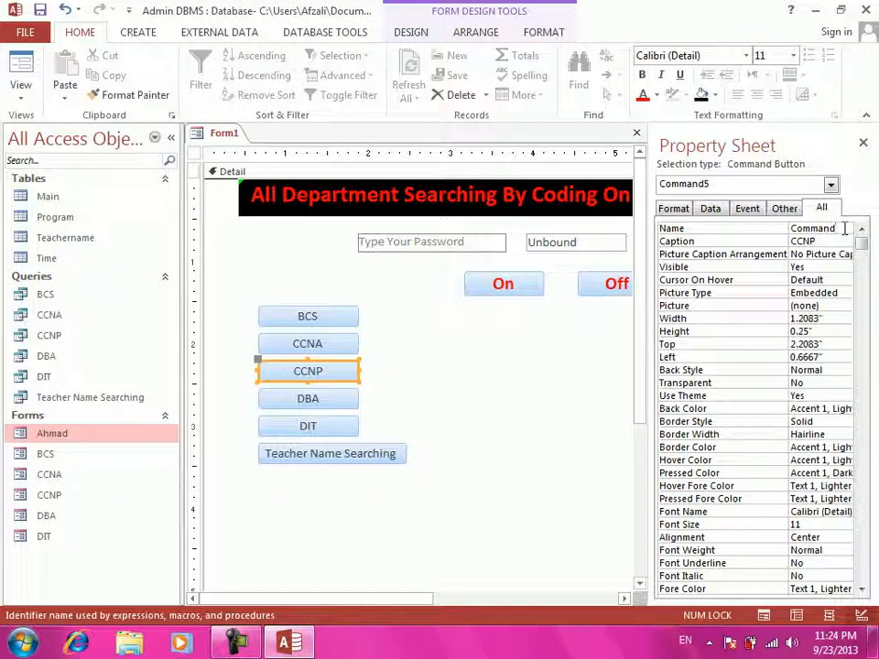
click(289, 403)
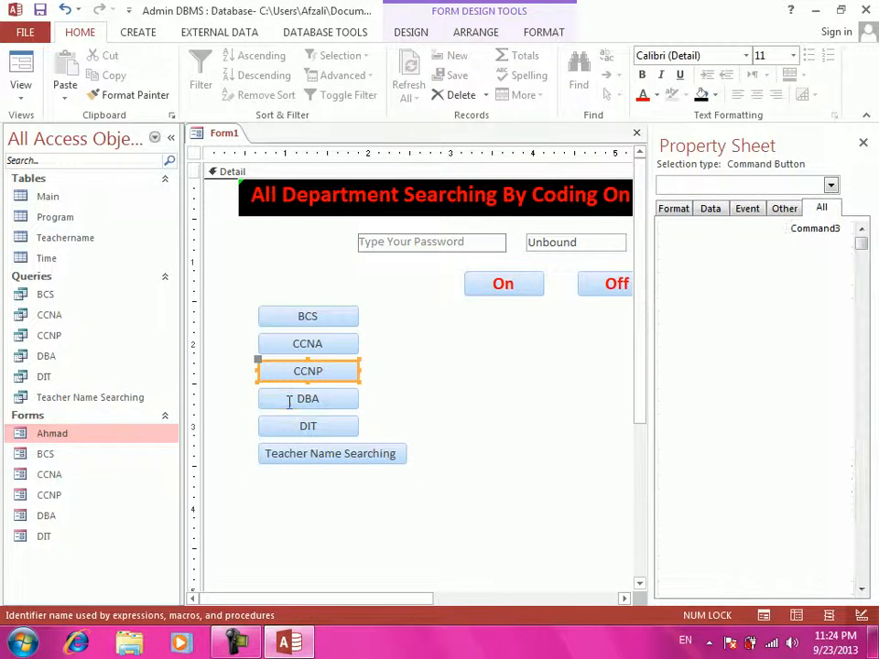
click(846, 229)
text(4)
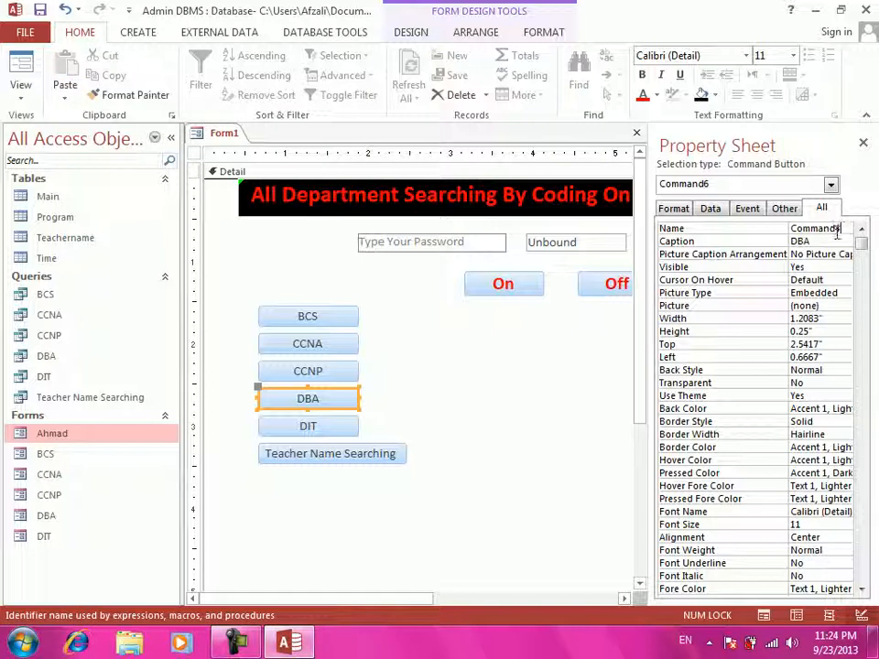
click(308, 428)
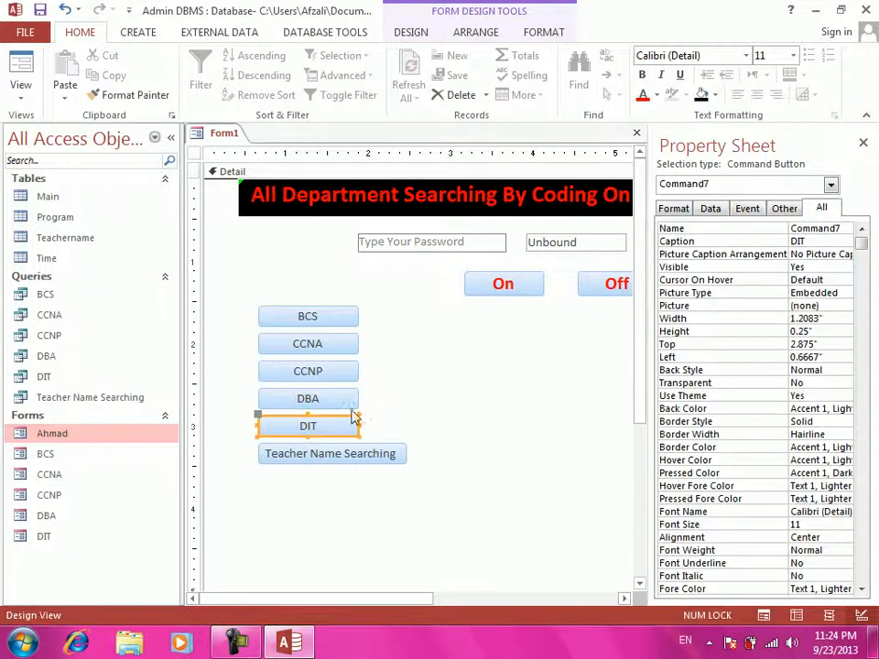
click(844, 228)
key(BackSpace)
text(5)
click(304, 455)
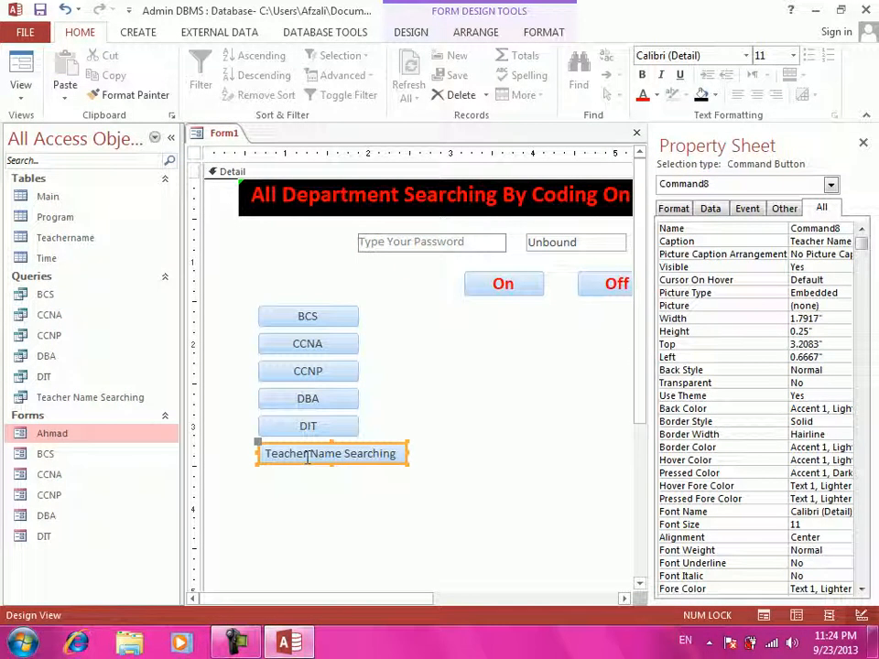
click(844, 228)
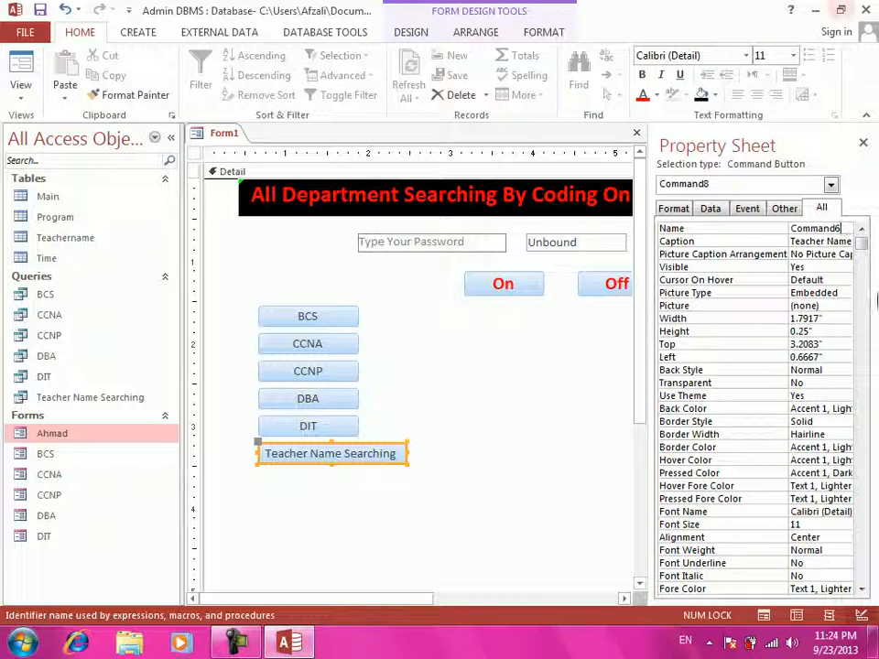
click(863, 144)
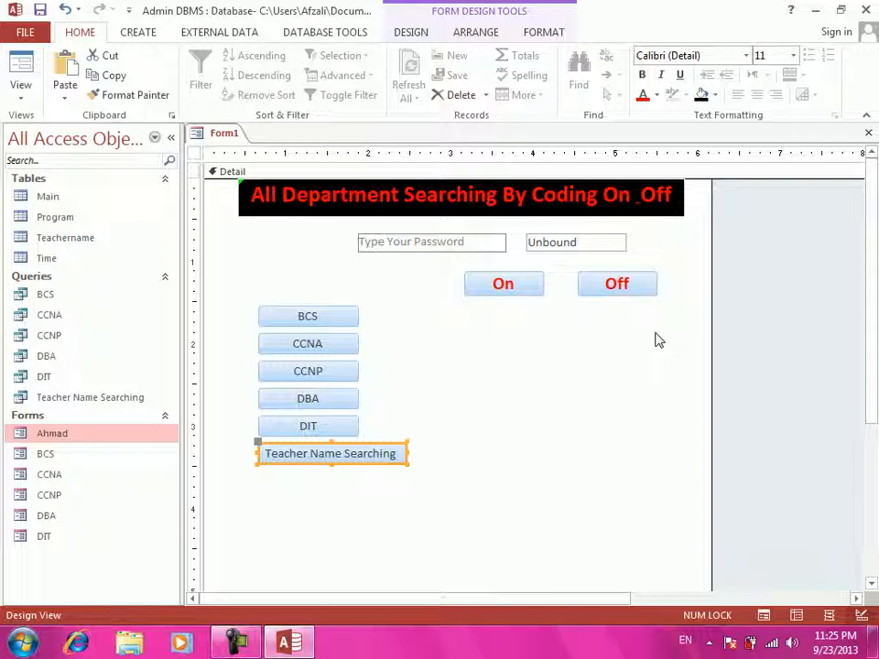
- Set Enabled to No for the BCS, CCNA and CCNP buttons on the Data tab
click(280, 317)
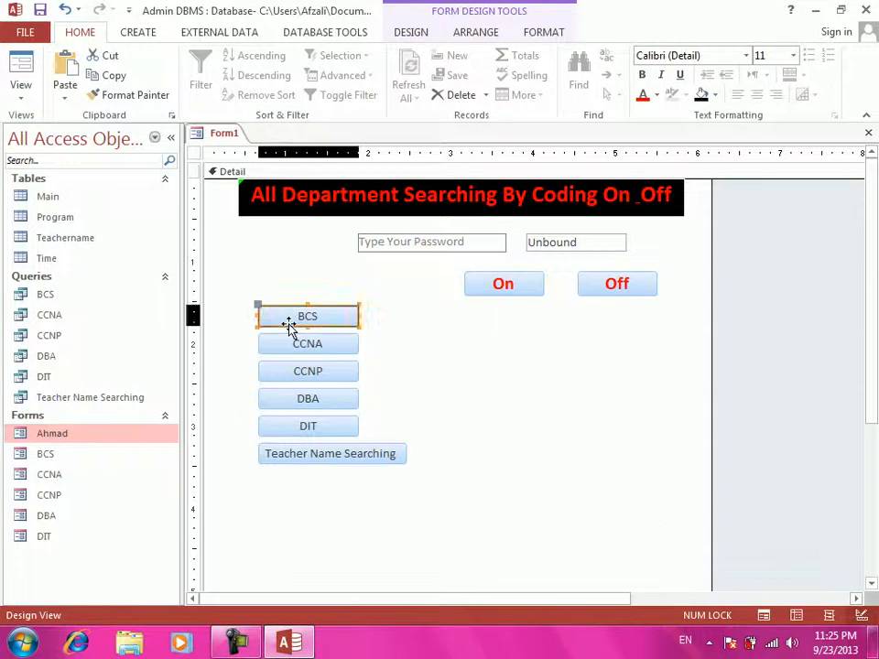
double_click(290, 325)
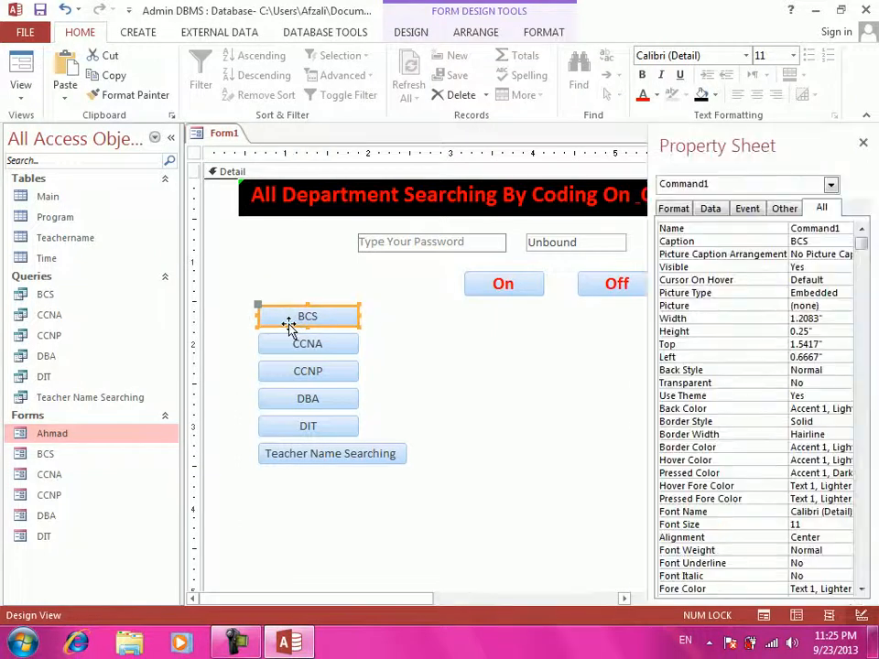
click(716, 213)
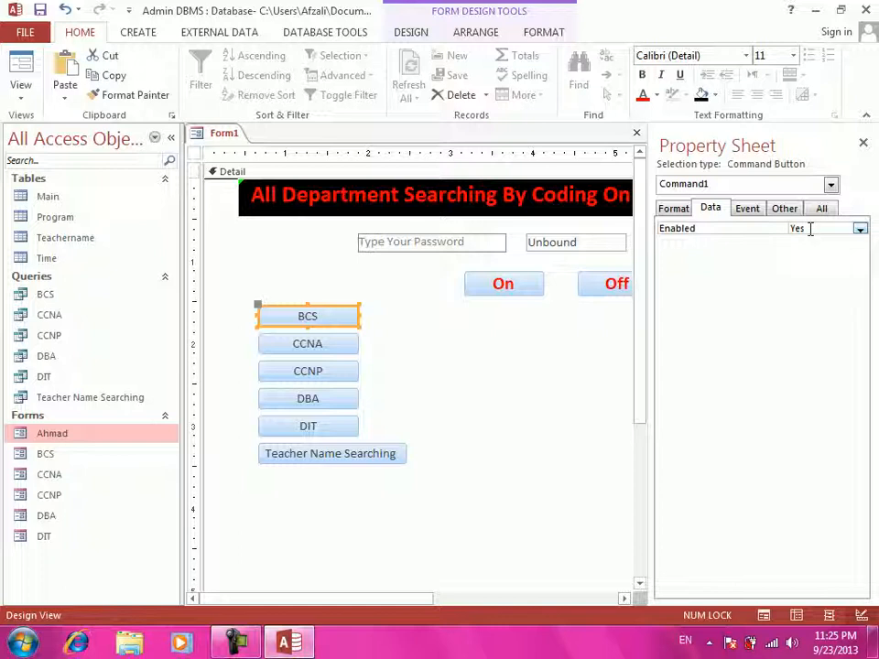
click(809, 229)
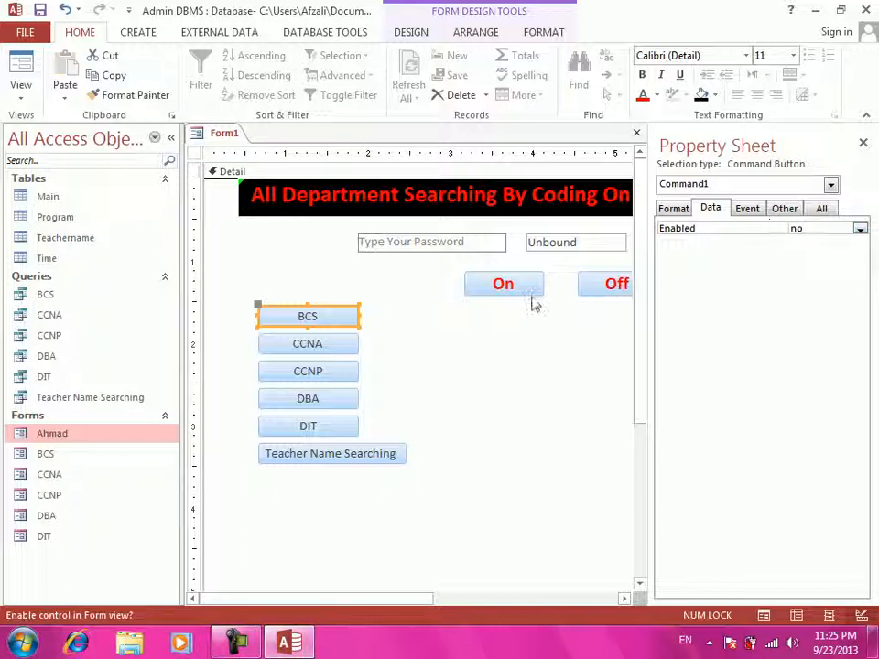
click(311, 340)
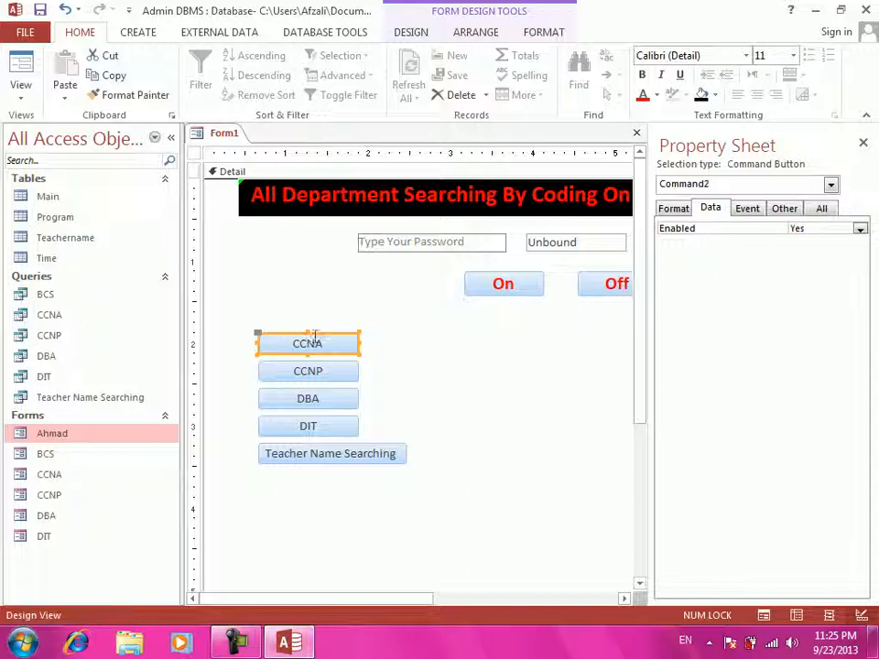
click(798, 227)
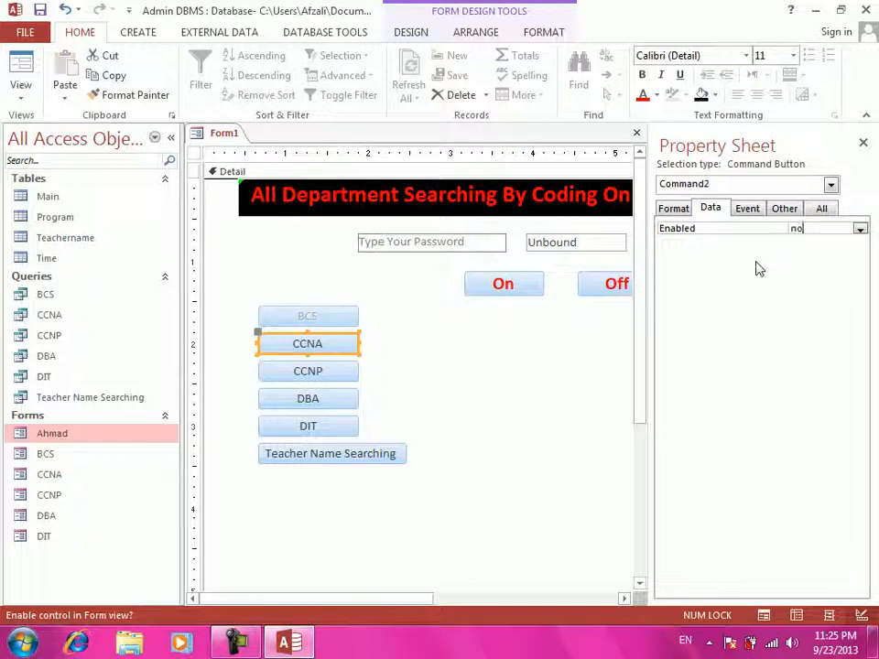
click(324, 372)
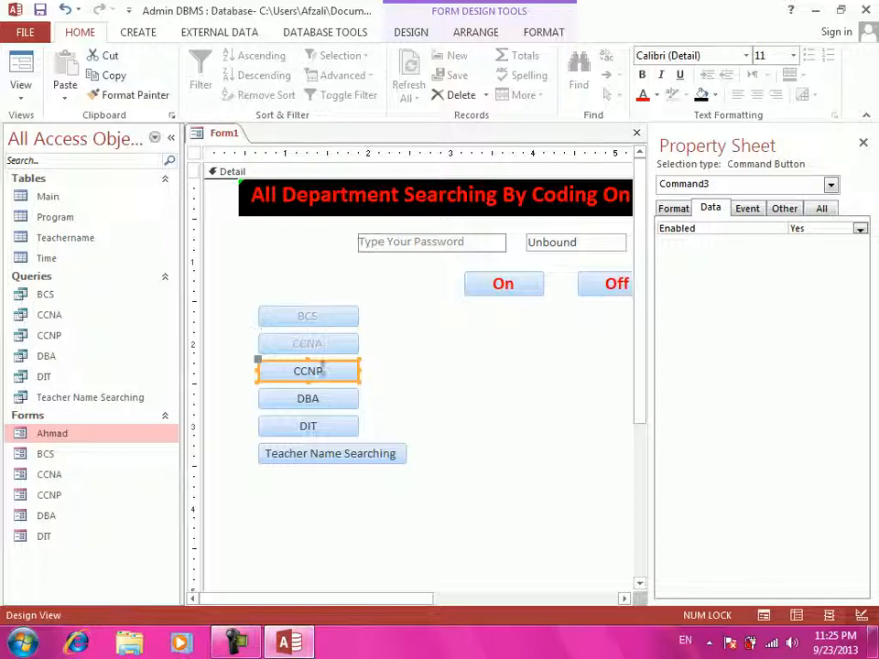
click(793, 228)
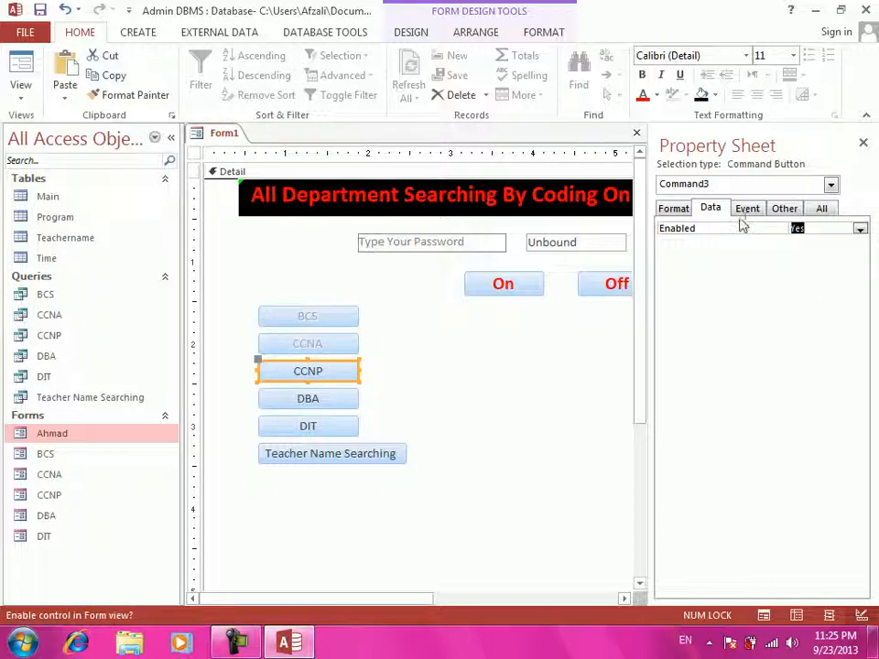
text(no)
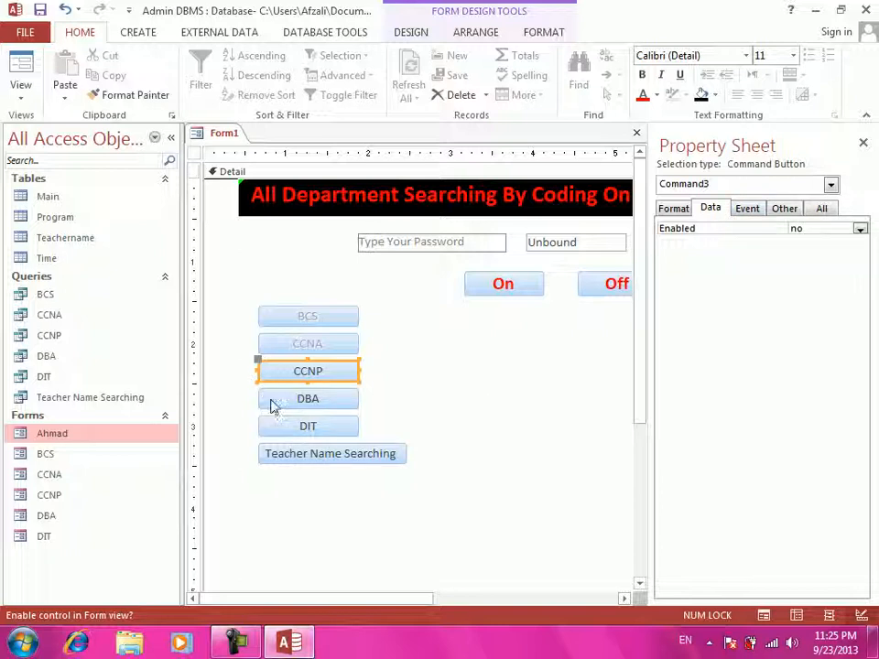
- Set Enabled to No for DBA, DIT and Teacher Name Searching, then close the property sheet
click(307, 394)
click(715, 222)
text(no)
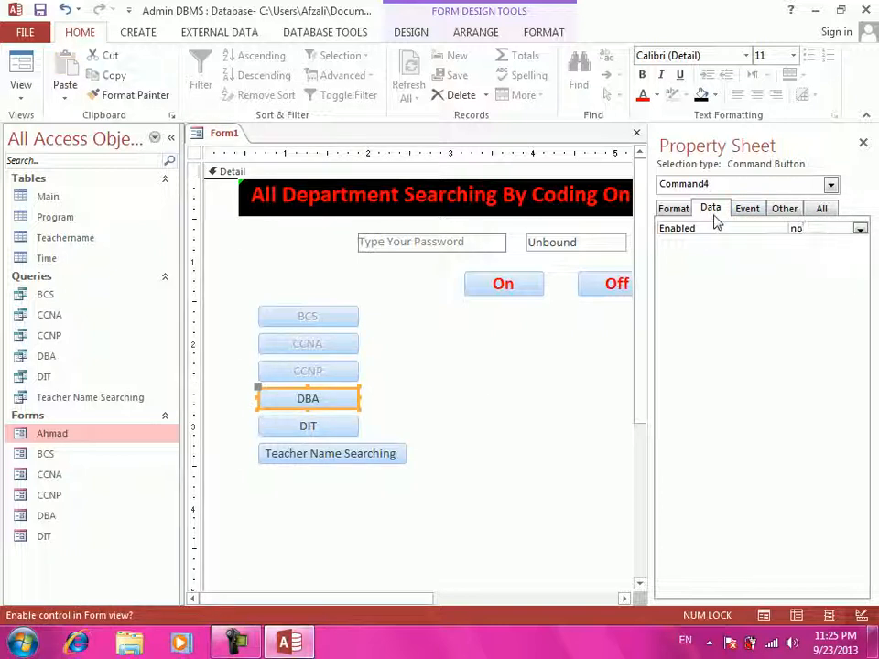
click(309, 426)
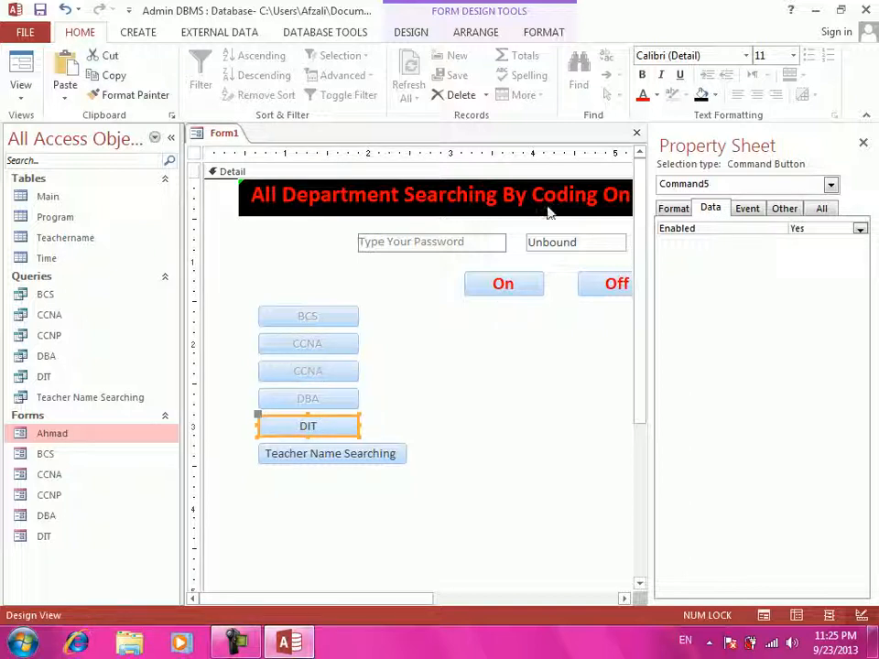
click(797, 228)
text(no)
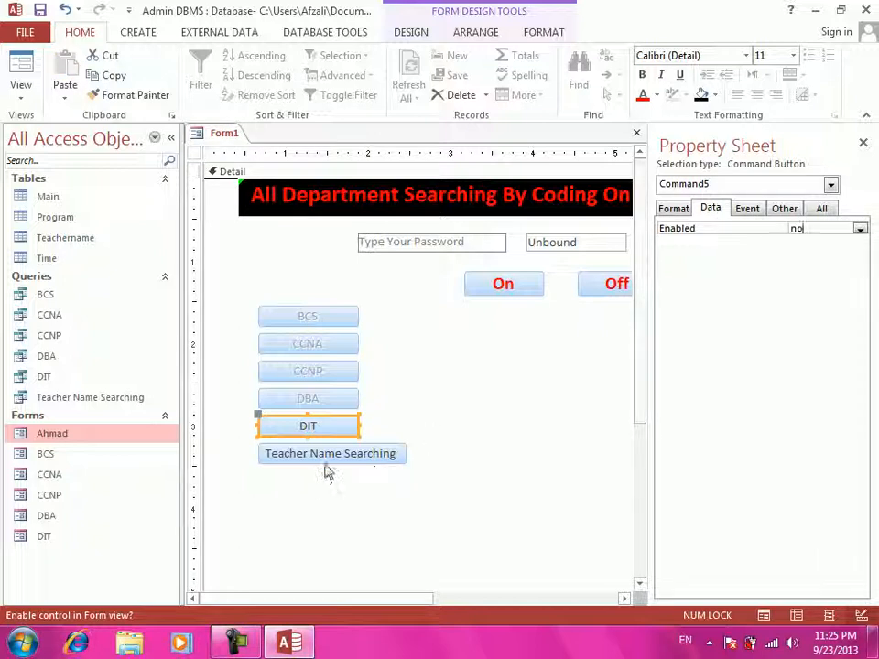
click(330, 456)
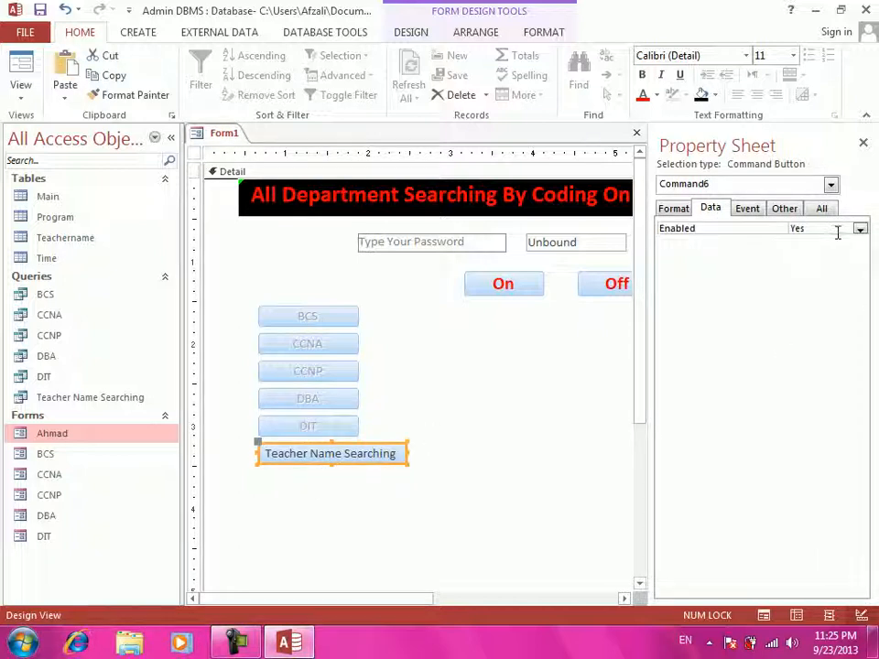
click(796, 227)
text(no)
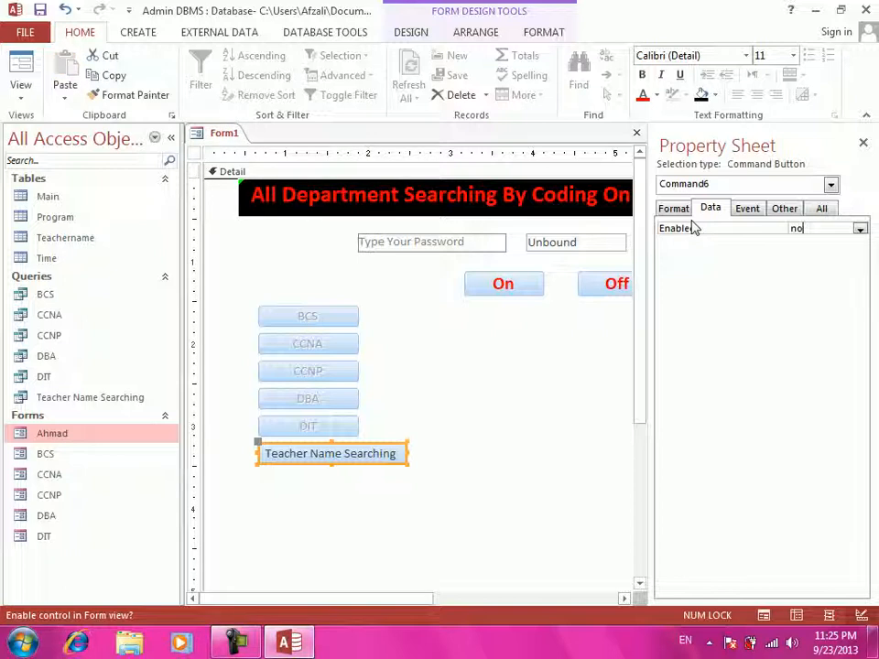
click(529, 436)
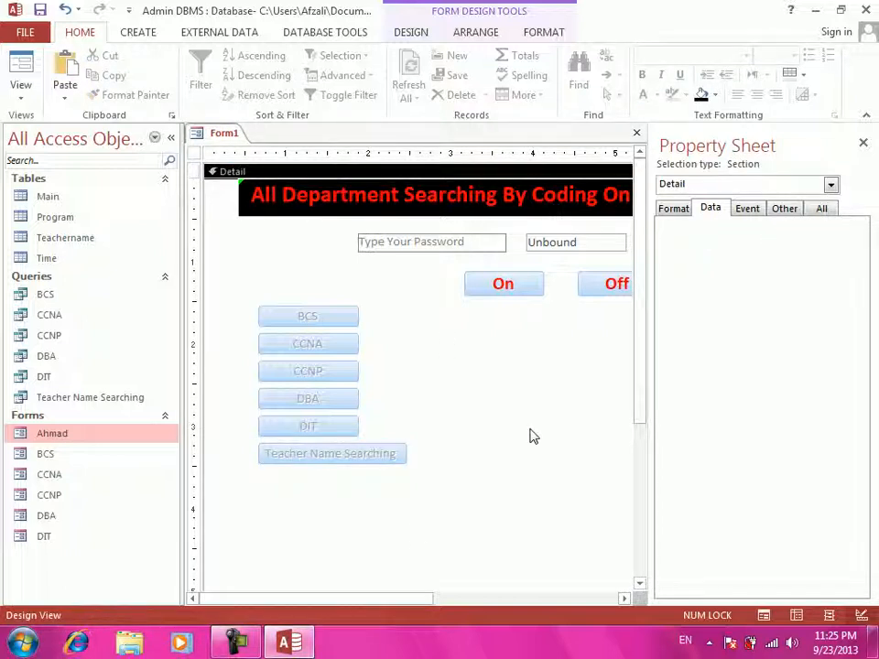
click(862, 143)
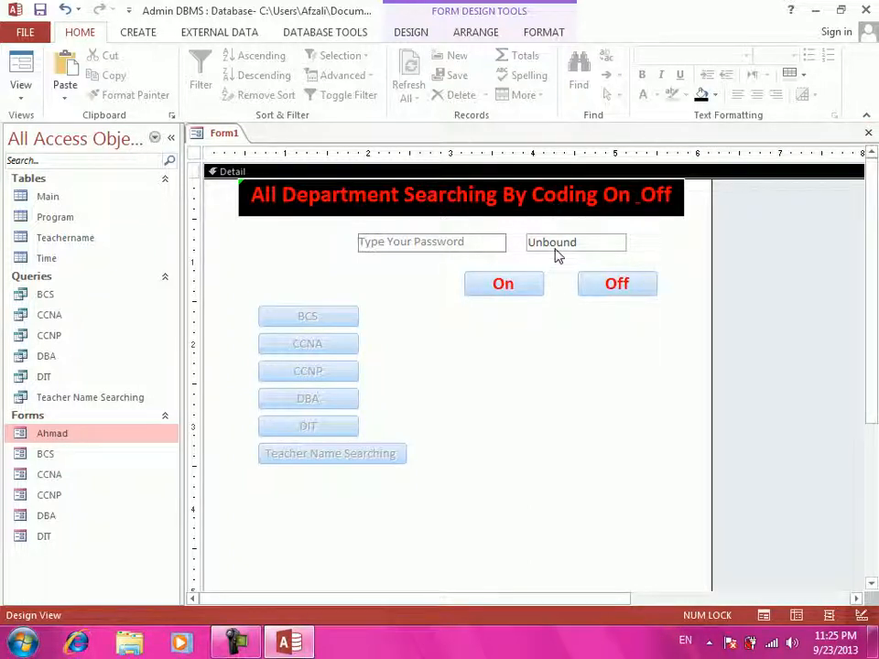
double_click(555, 247)
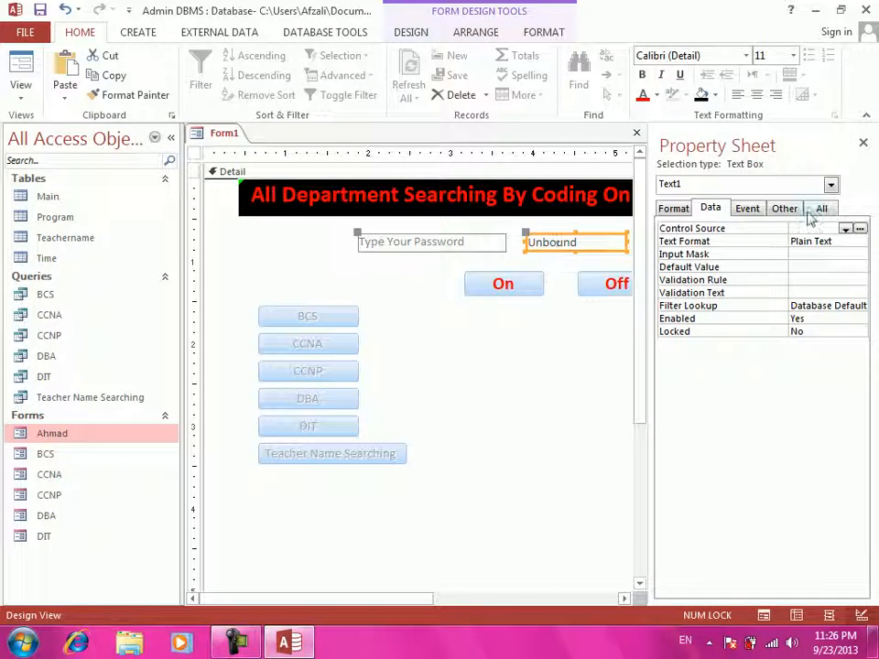
click(817, 209)
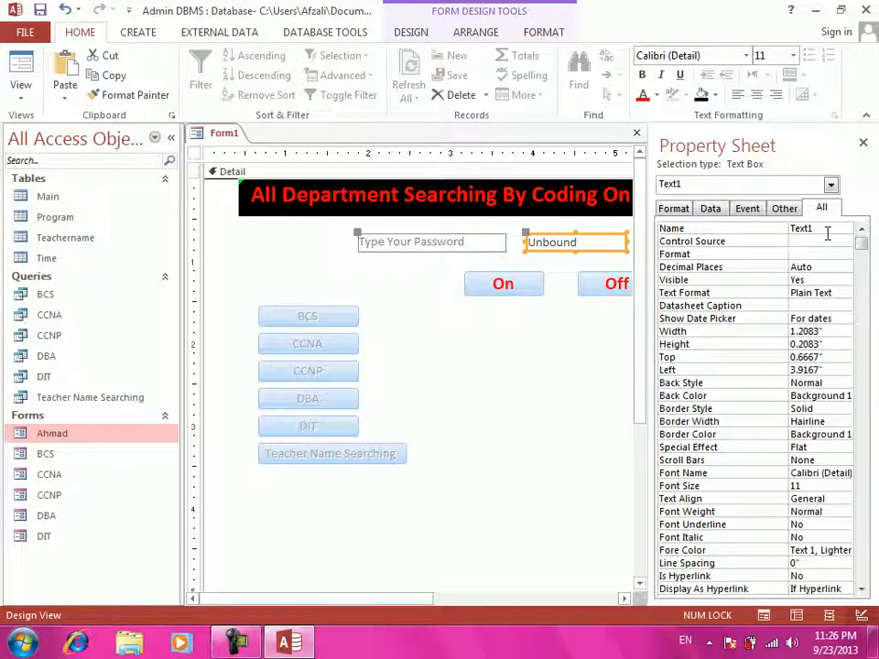
click(862, 142)
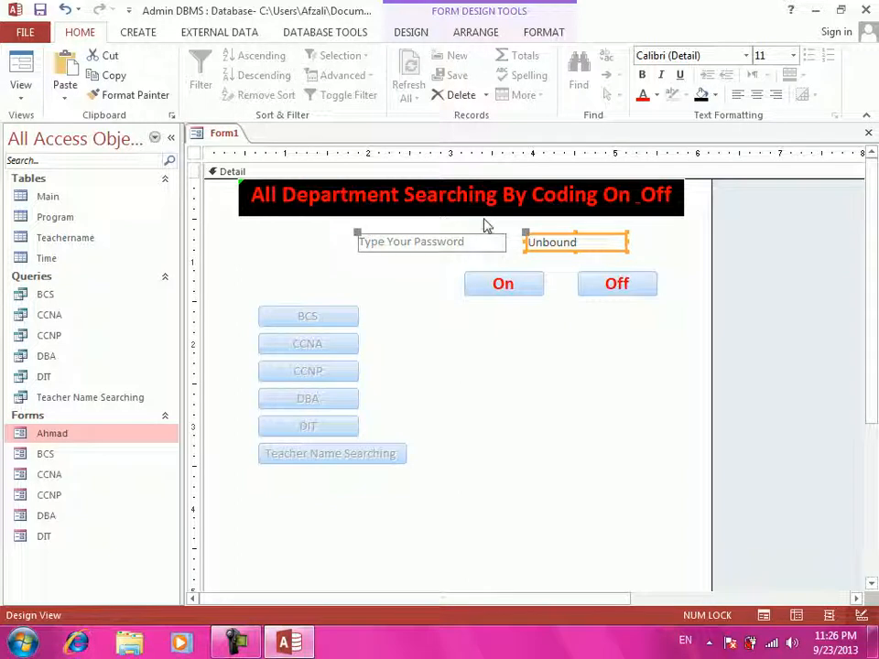
click(20, 95)
- In Form View, enter password 55 and try the On and Off buttons
click(39, 123)
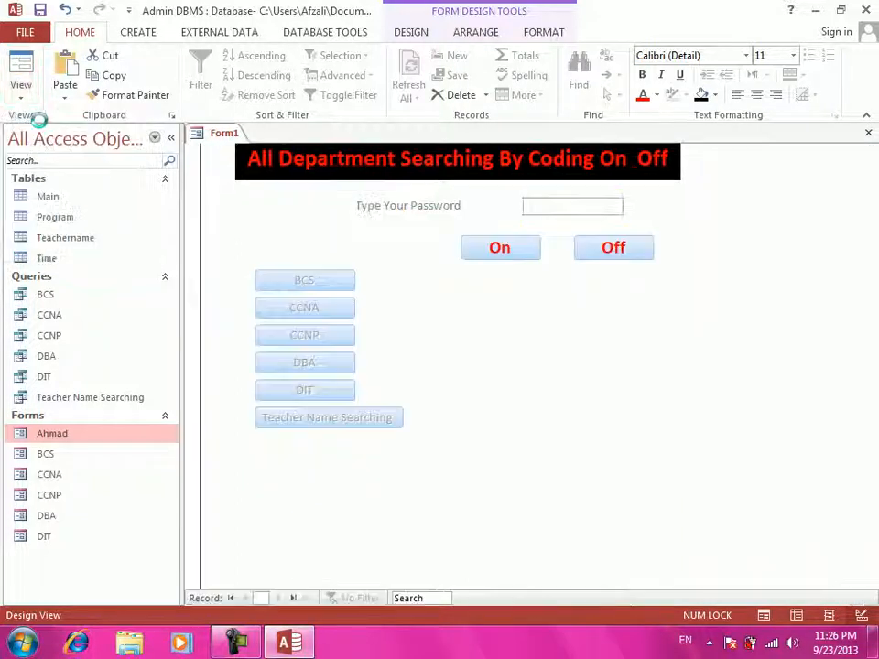
click(536, 200)
text(55)
click(514, 249)
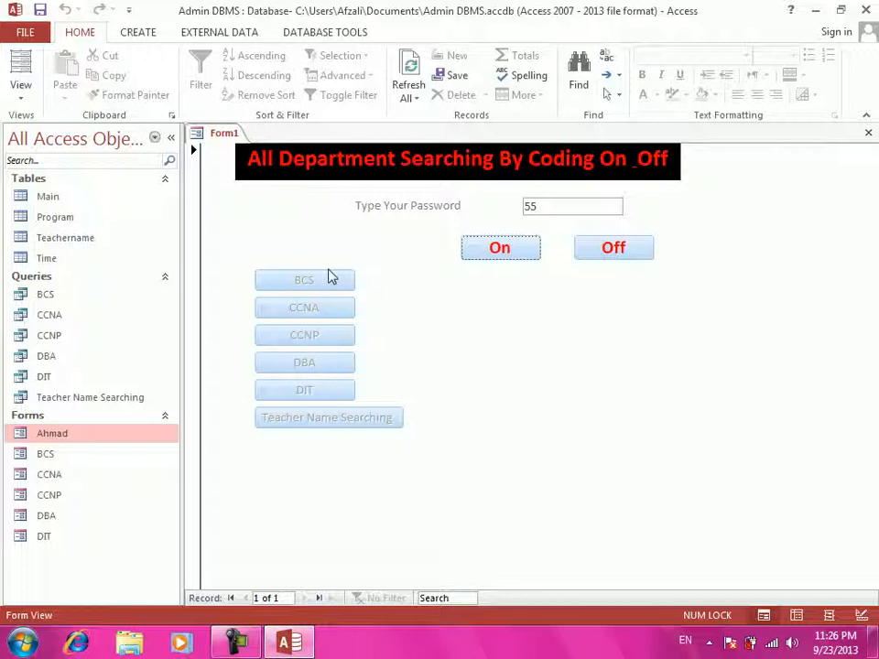
click(636, 255)
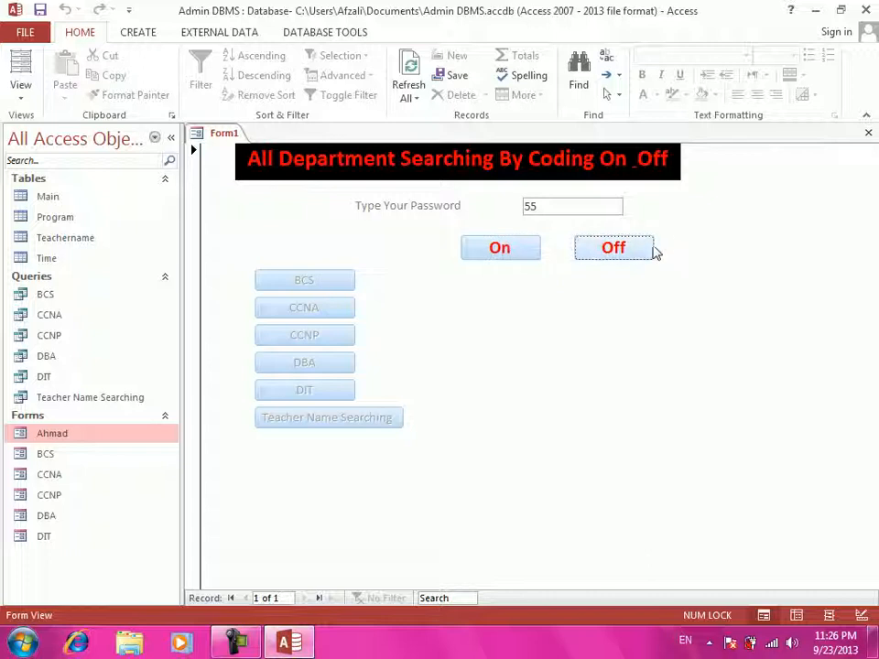
click(24, 95)
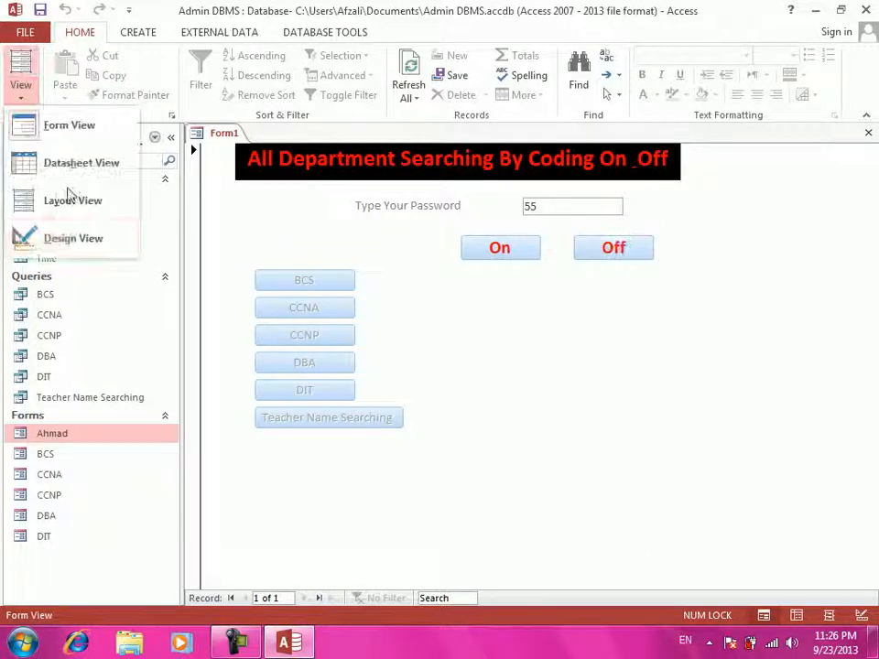
- Return to Design View and create a Code Builder click event for the On button
click(80, 238)
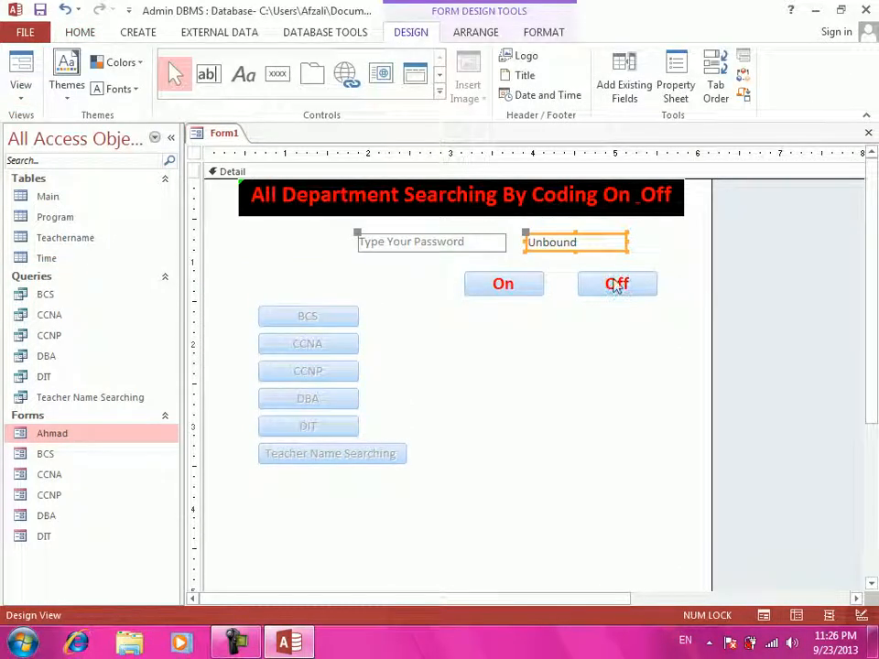
click(615, 282)
click(514, 276)
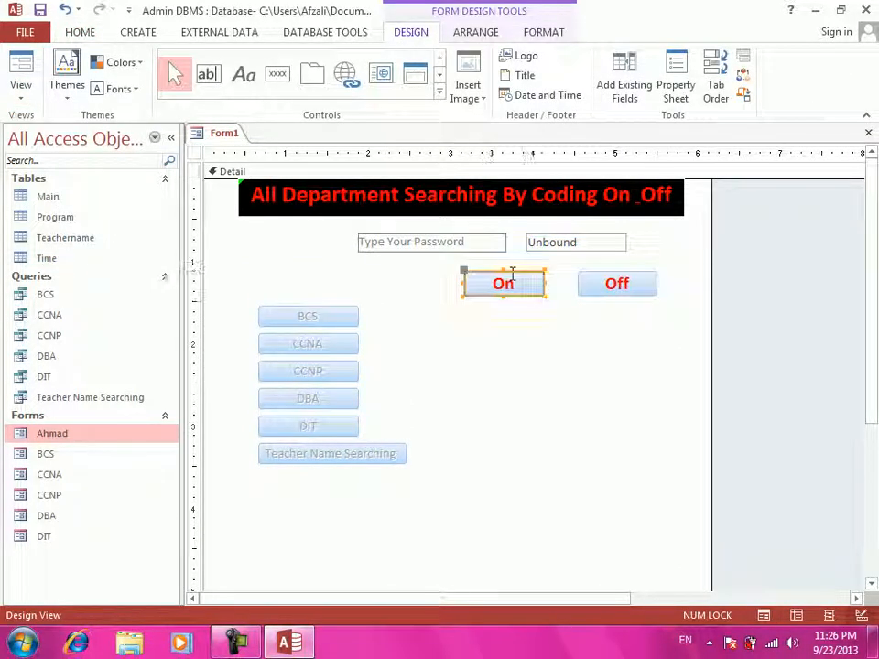
right_click(513, 274)
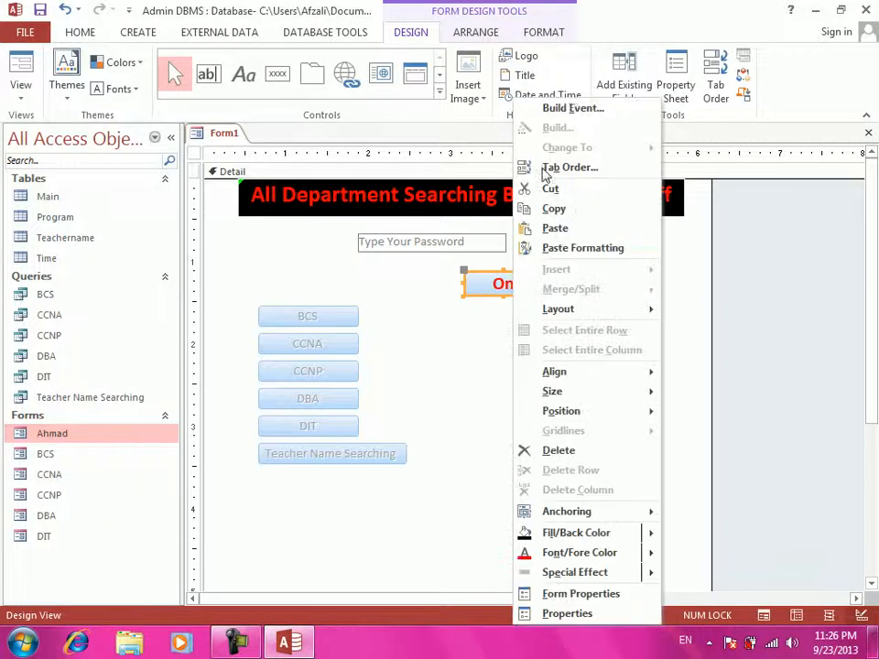
click(567, 108)
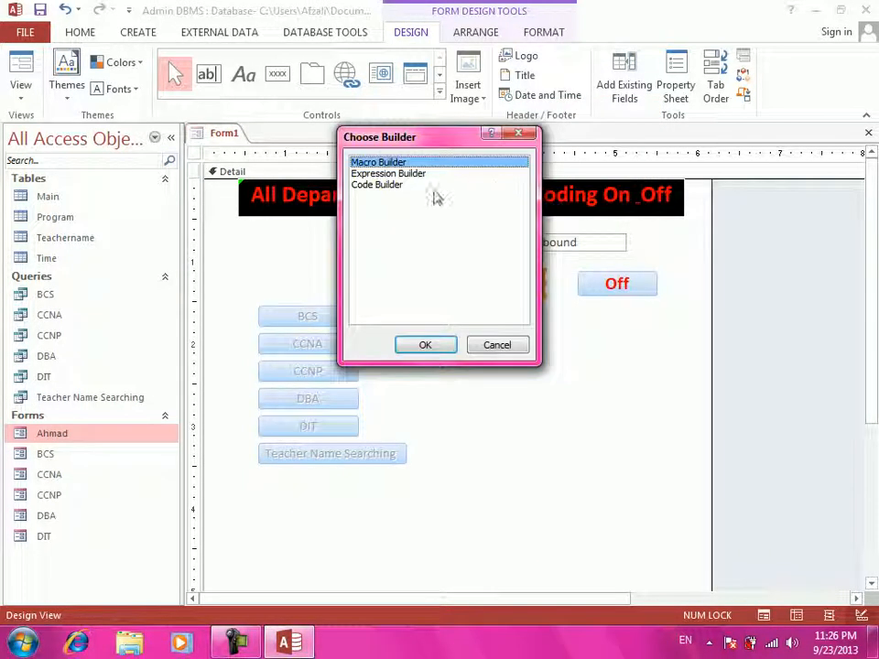
click(394, 185)
click(427, 344)
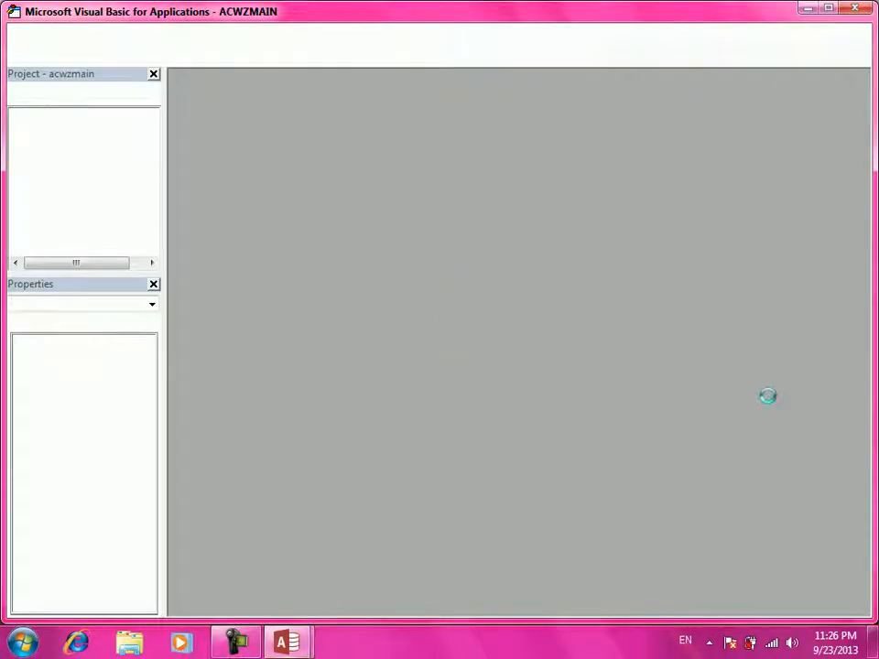
- Start the On click code with If Text1 = 55, enabling Command1 and Command2
text(i)
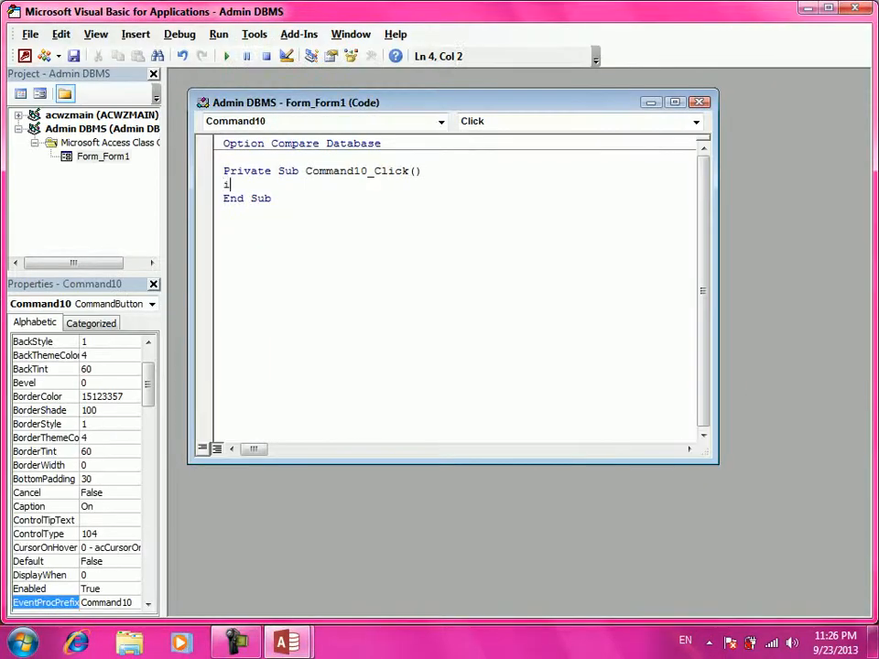
text(f me.te)
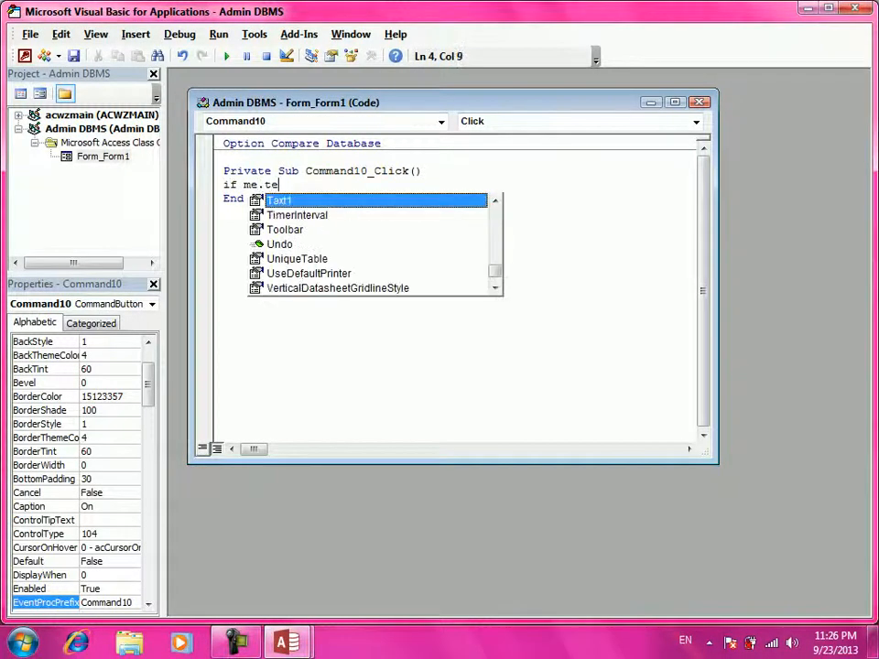
text(x=)
text(1)
text(=)
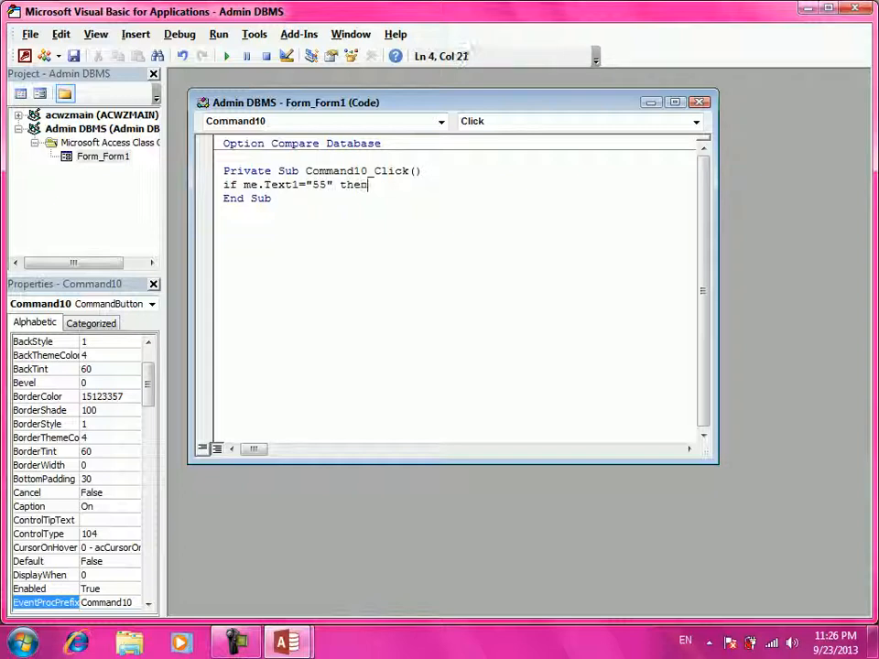
key(Return)
text(comman)
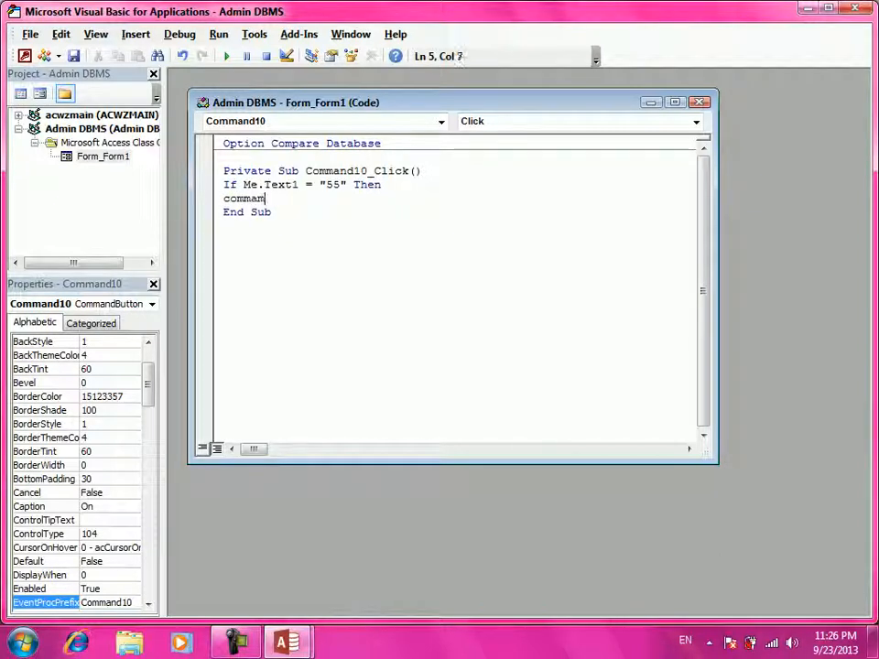
key(BackSpace)
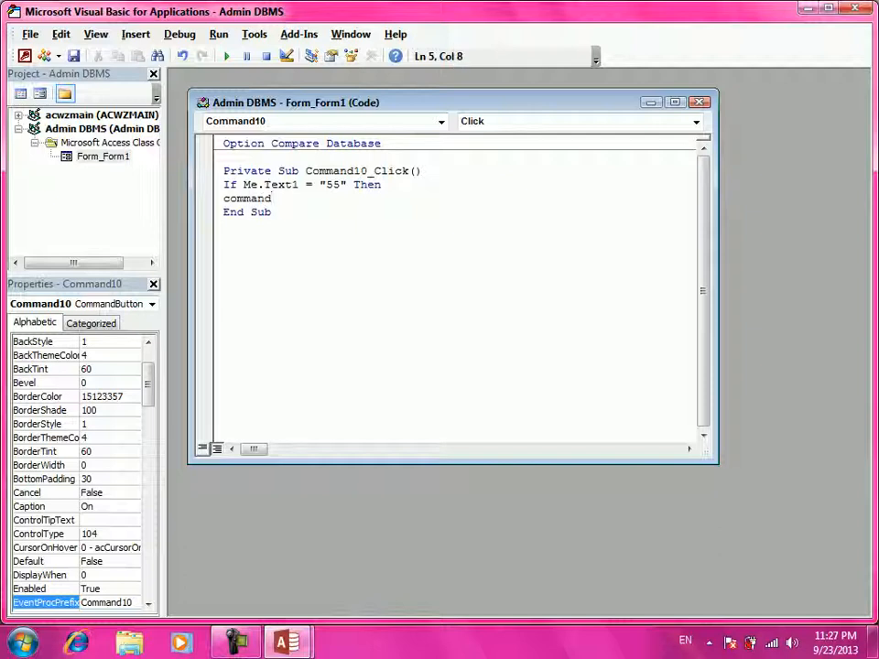
text(1.en)
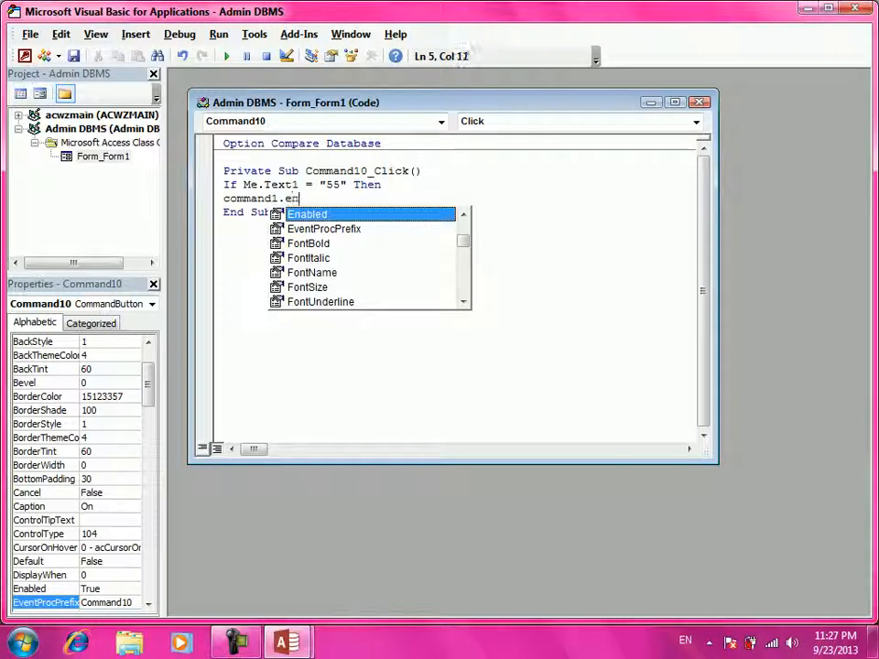
text( =tr)
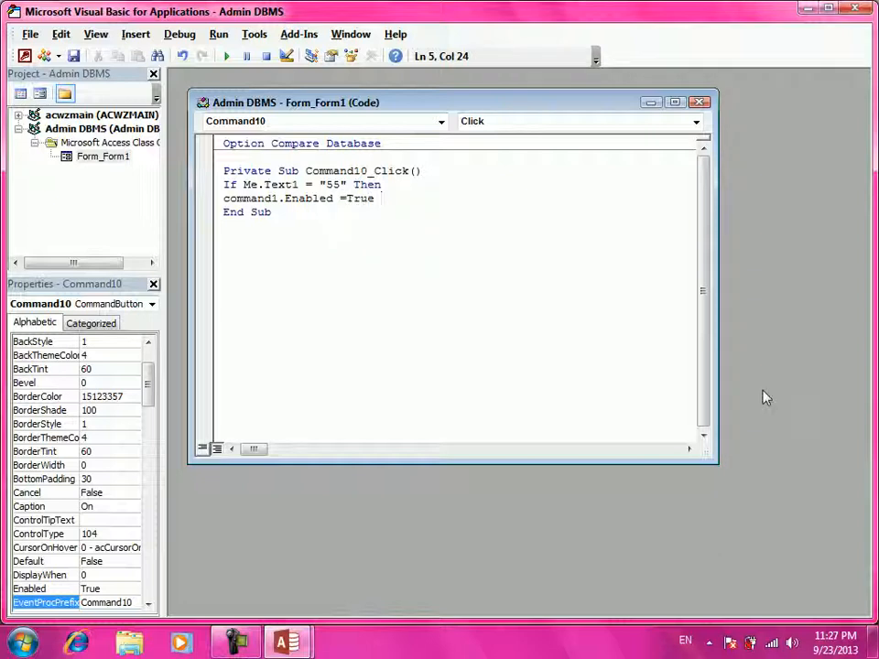
key(Return)
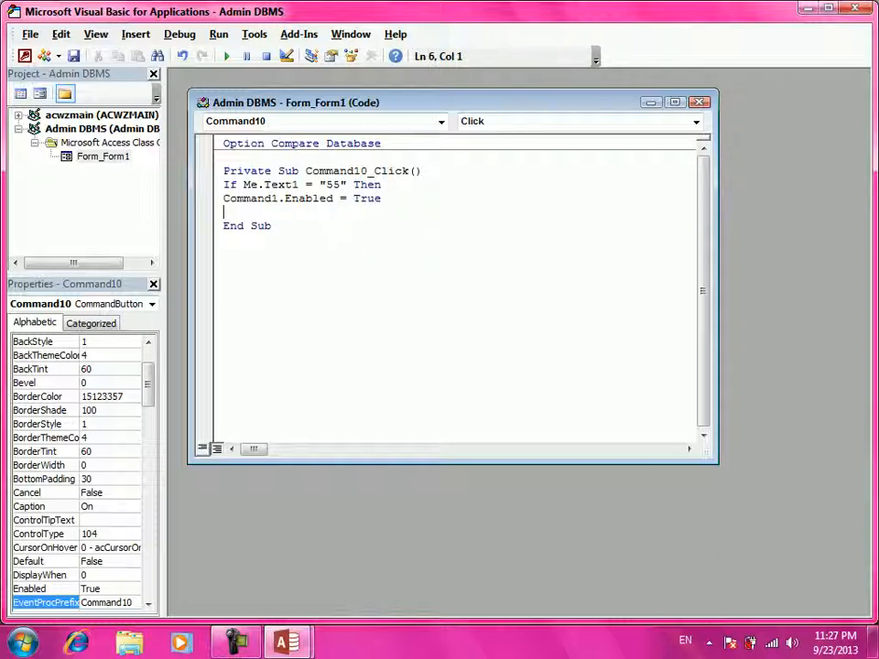
text(command2.)
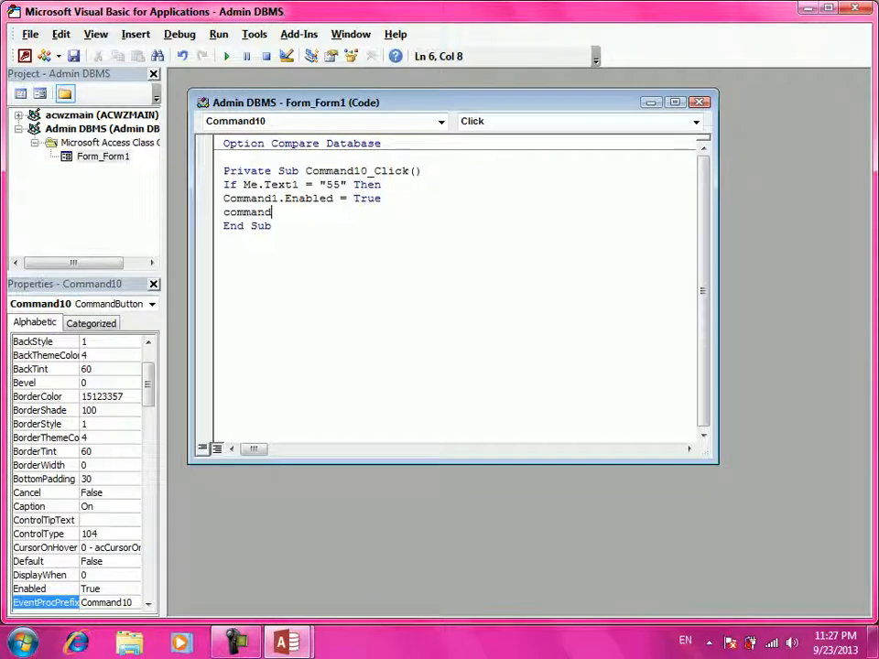
text(nabled =tr)
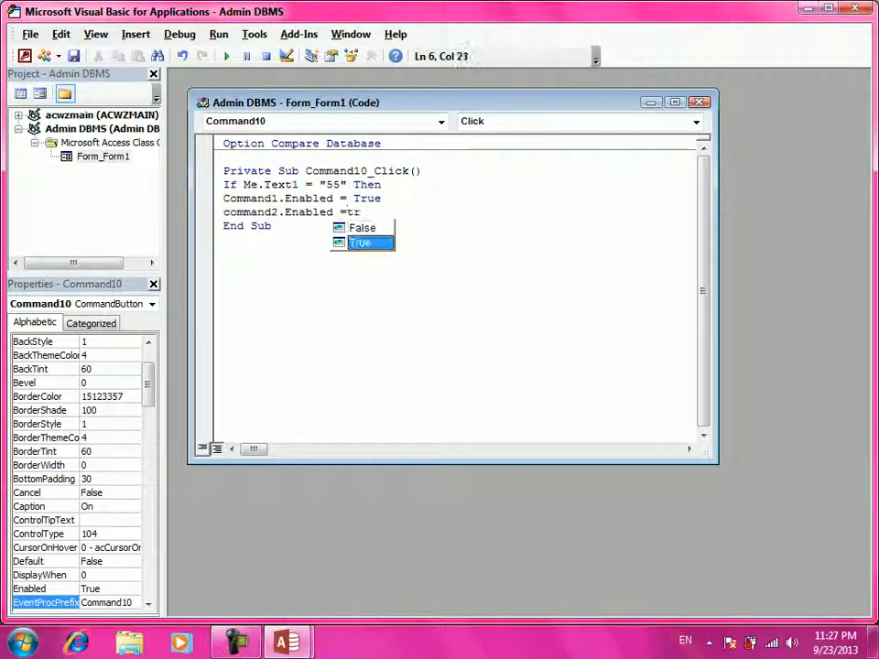
text(ue)
key(Return)
- Add Enabled = True lines for Command3 through Command6, close with End If, and exit the editor
text(command3.)
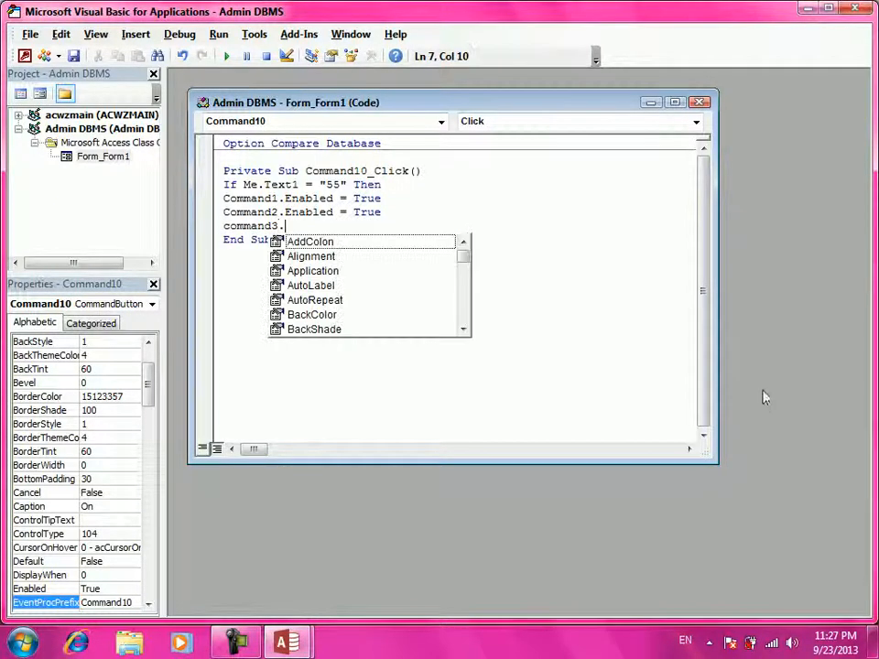
text(Enabled =)
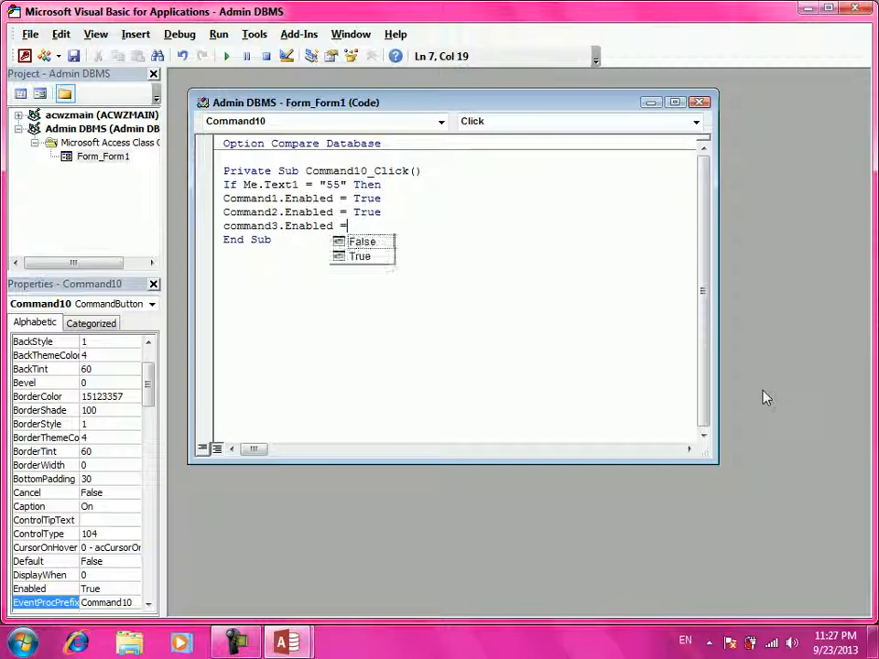
text(true)
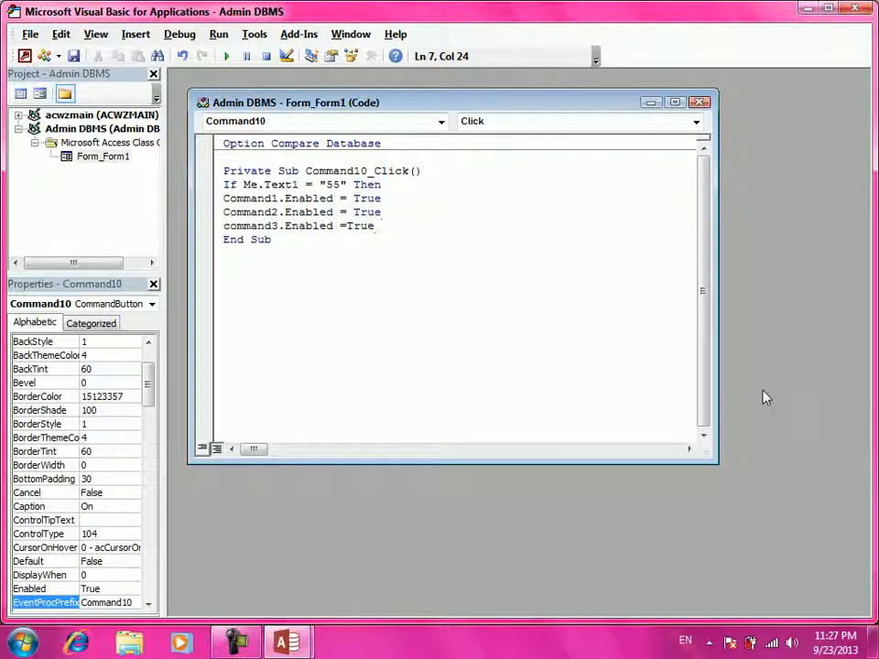
key(Return)
text(command)
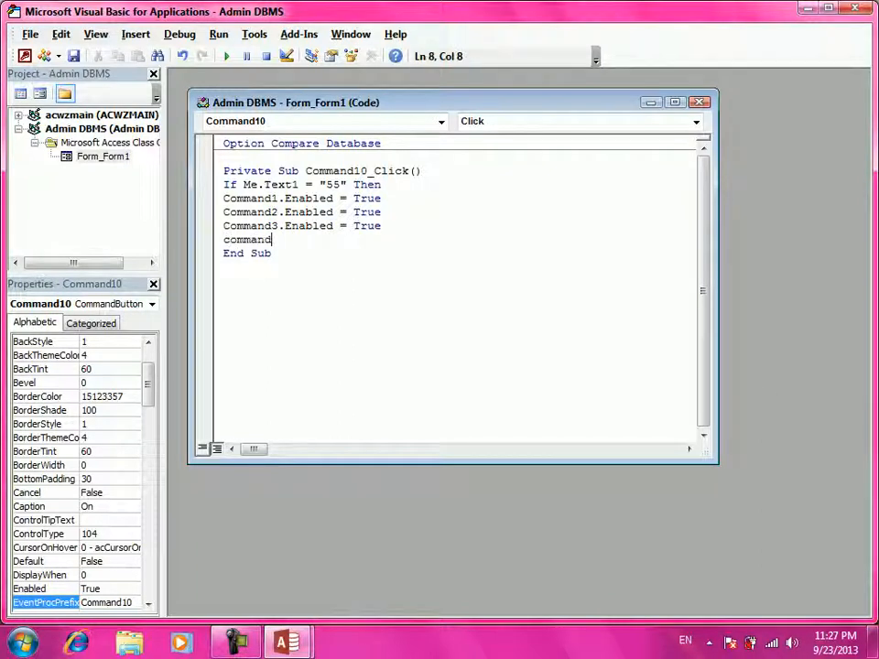
text(4.)
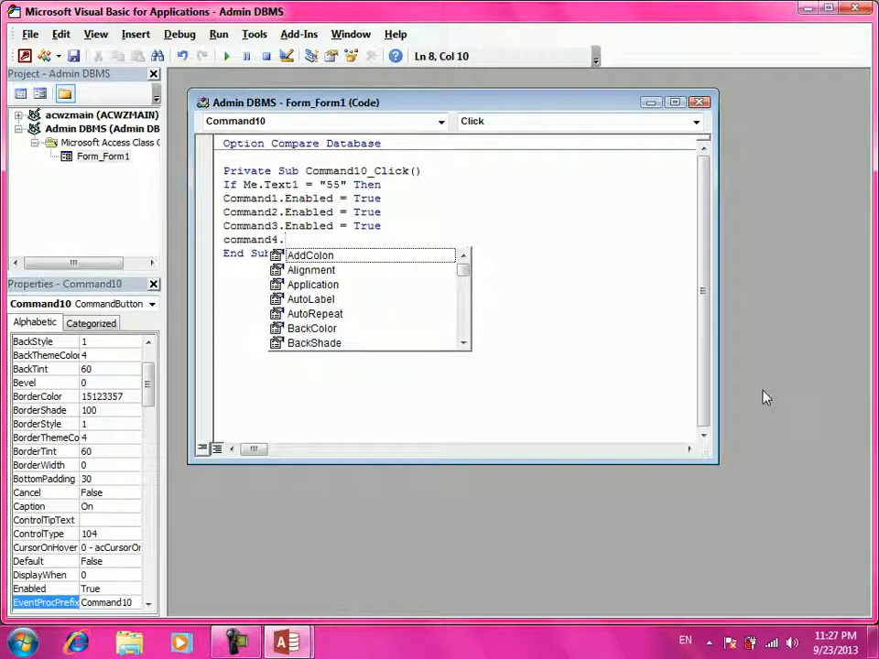
text(Enabled )
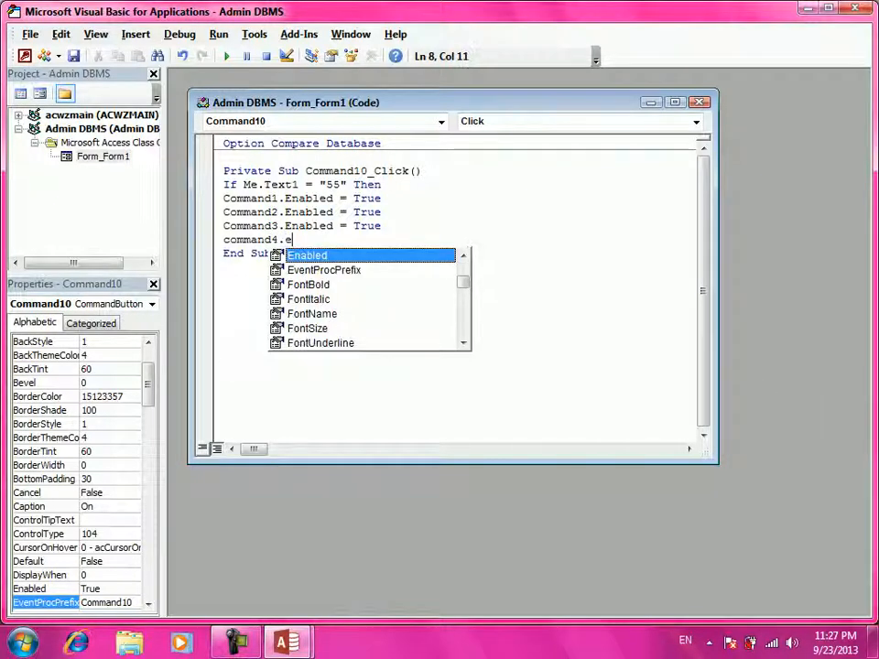
text(=True)
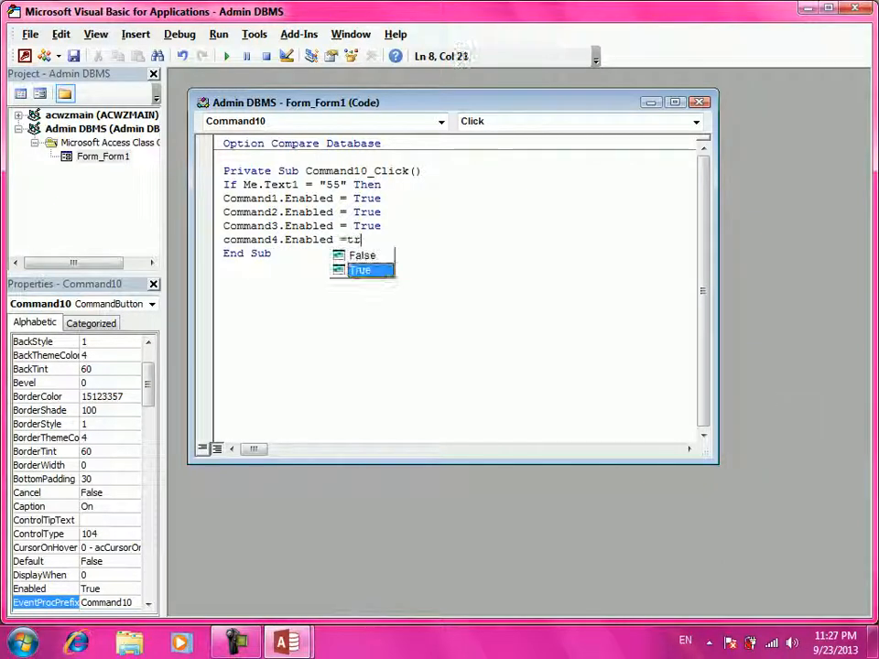
key(Return)
text(command)
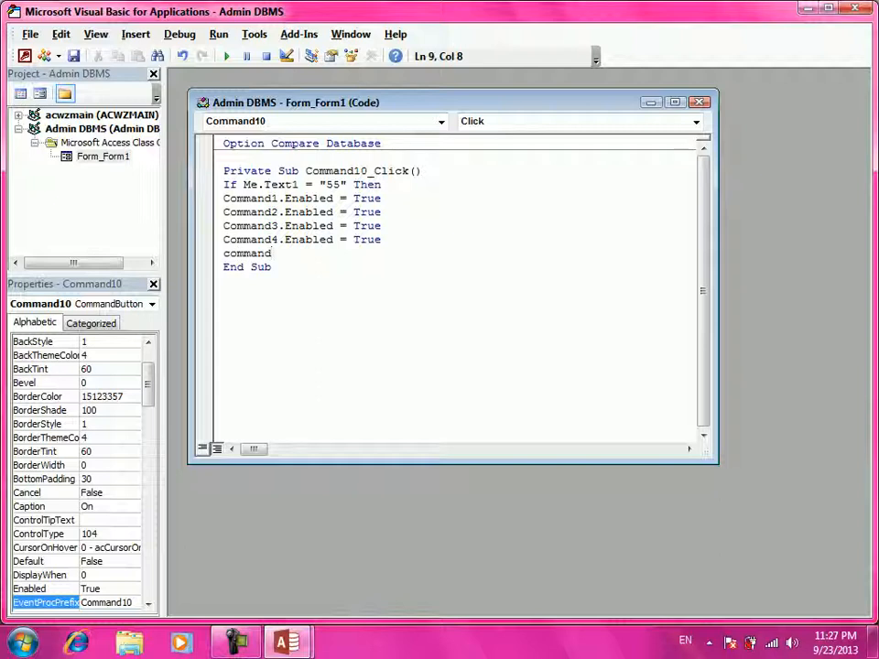
text(5.)
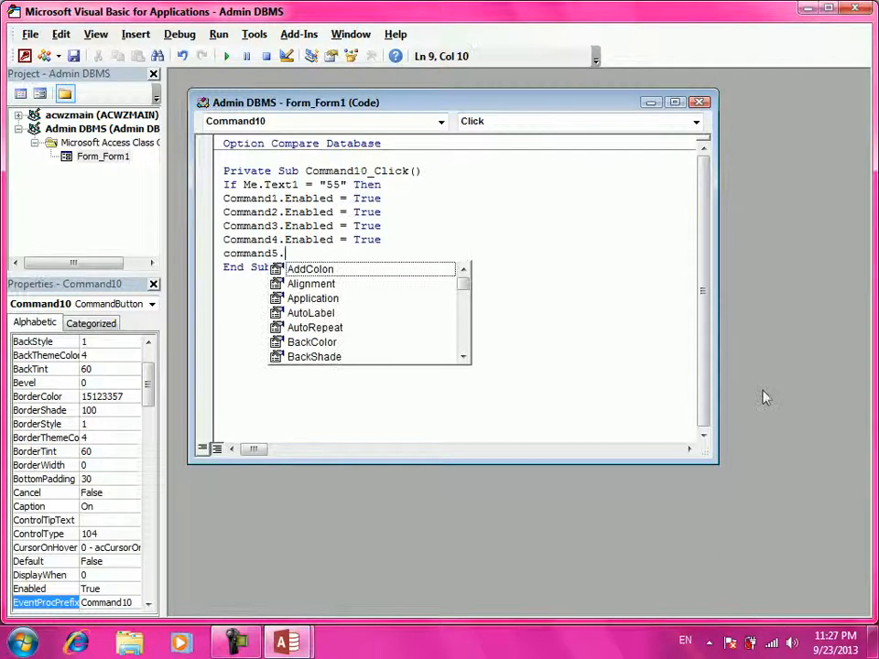
text(Enabled )
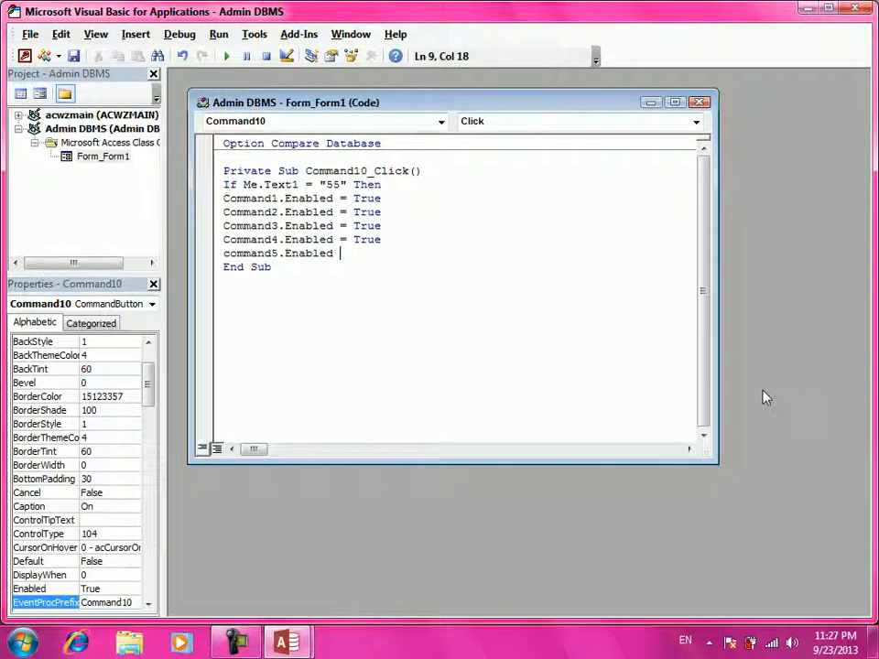
text(=t)
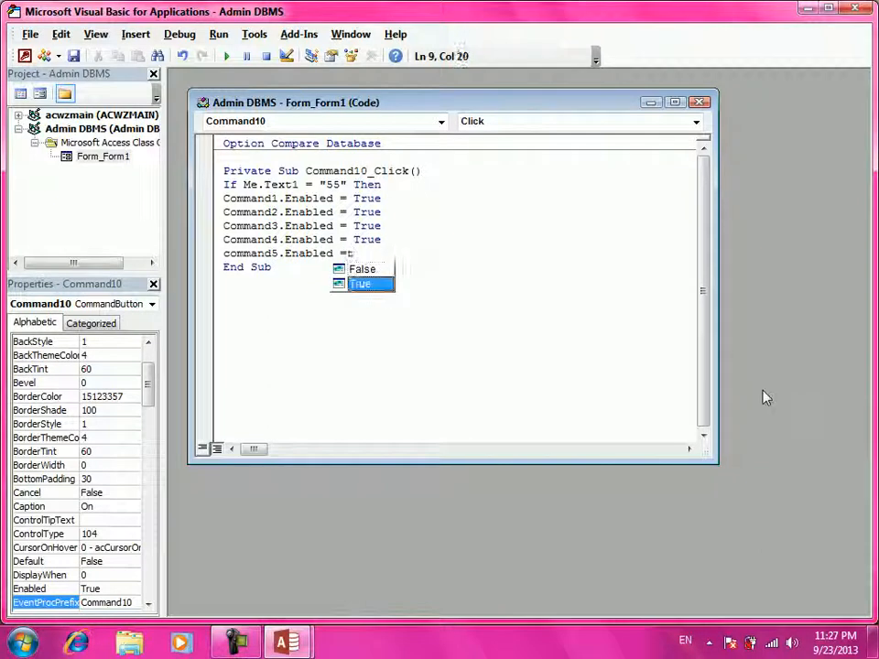
text(rue)
key(Return)
text(command6)
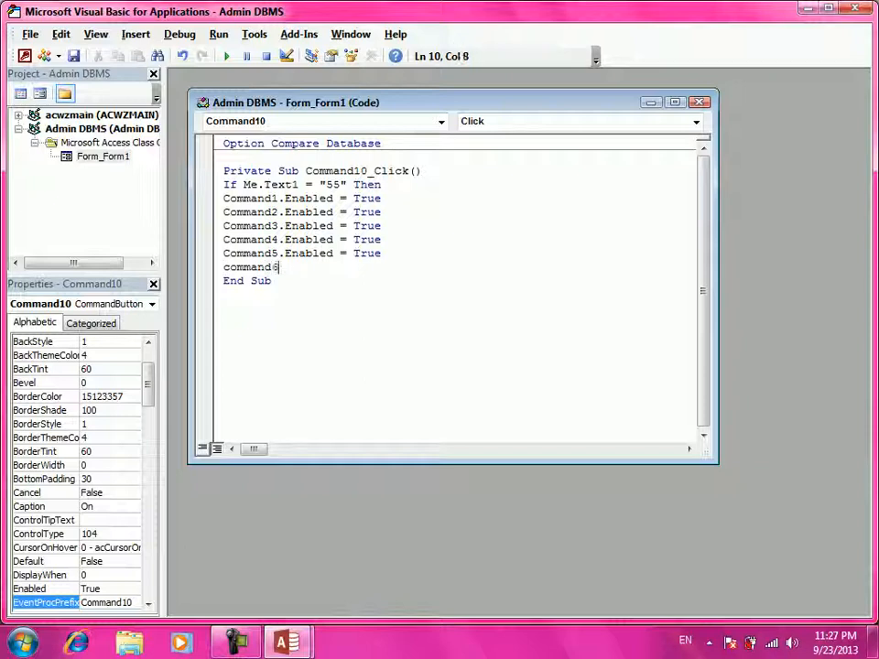
text(.Enabled =true)
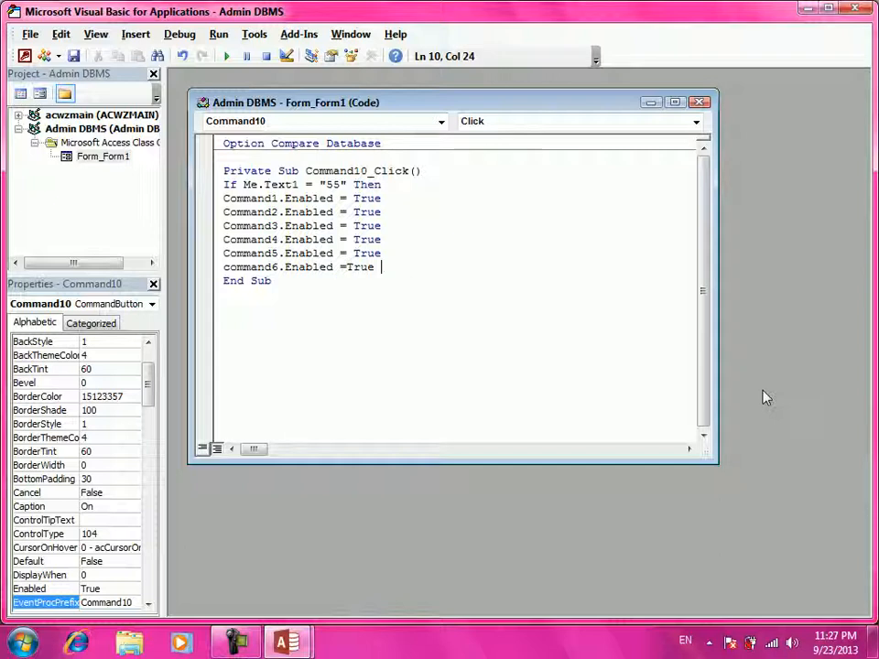
key(Return)
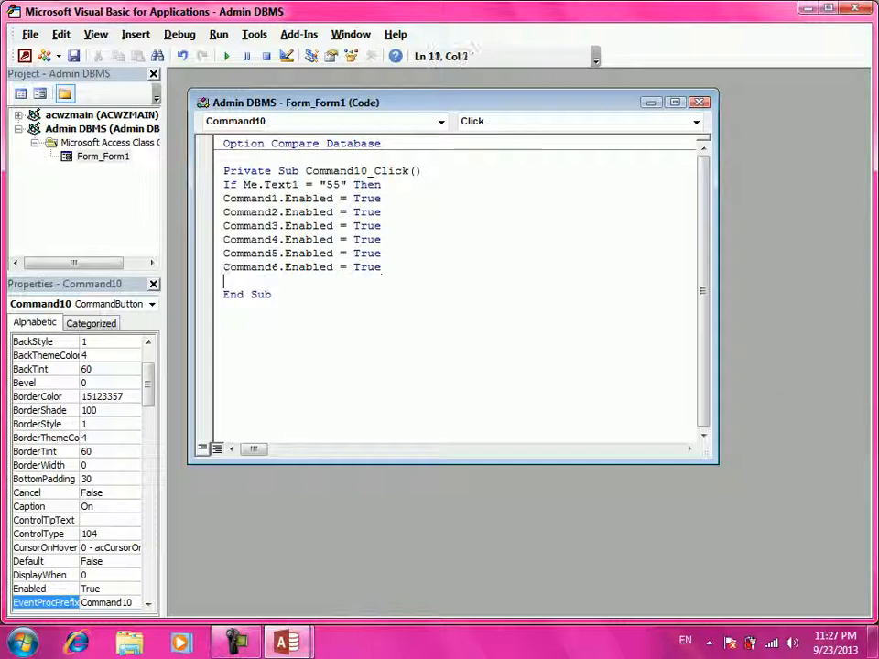
key(BackSpace)
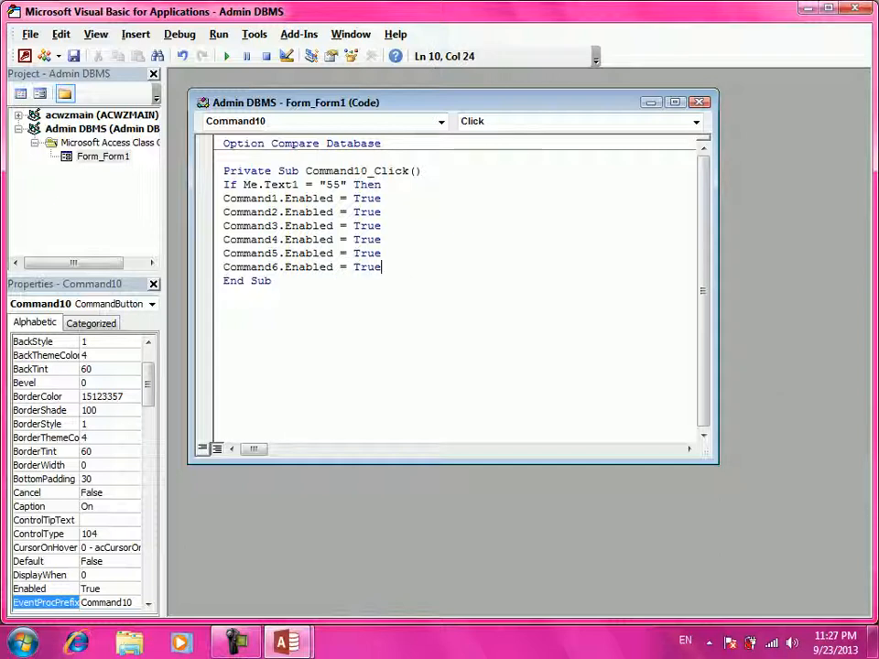
key(Return)
text(end if)
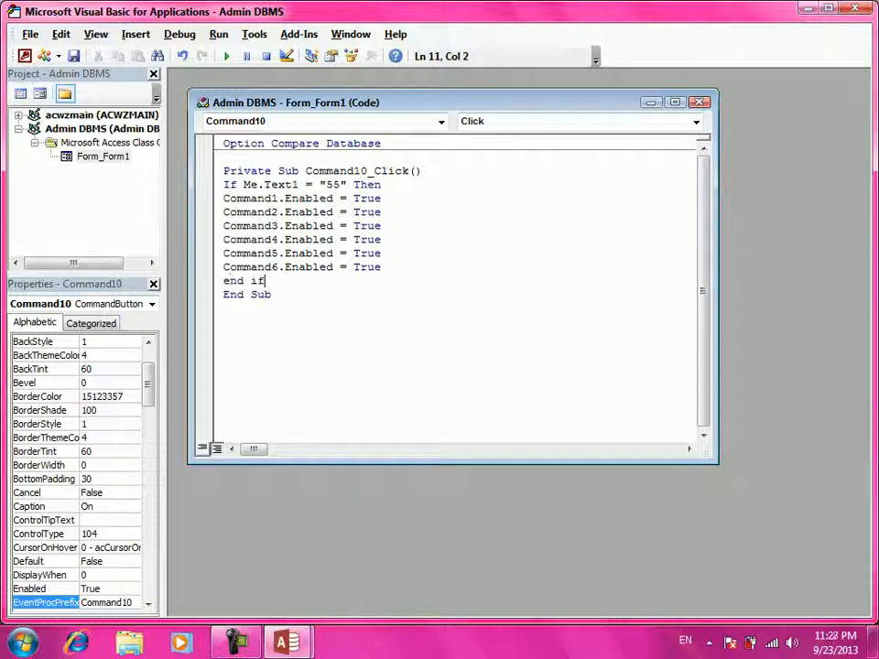
key(Return)
key(BackSpace)
click(852, 8)
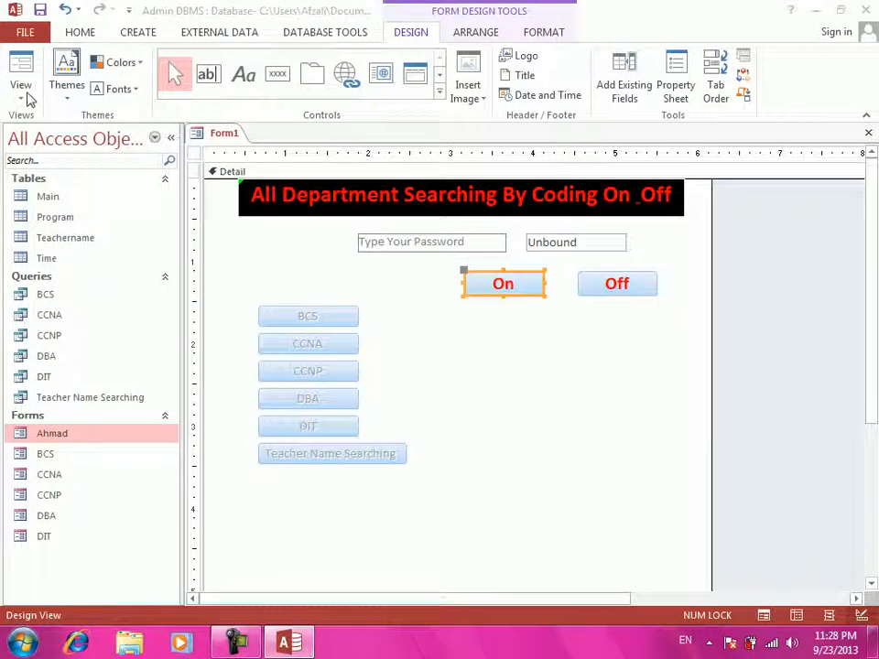
click(18, 103)
click(43, 126)
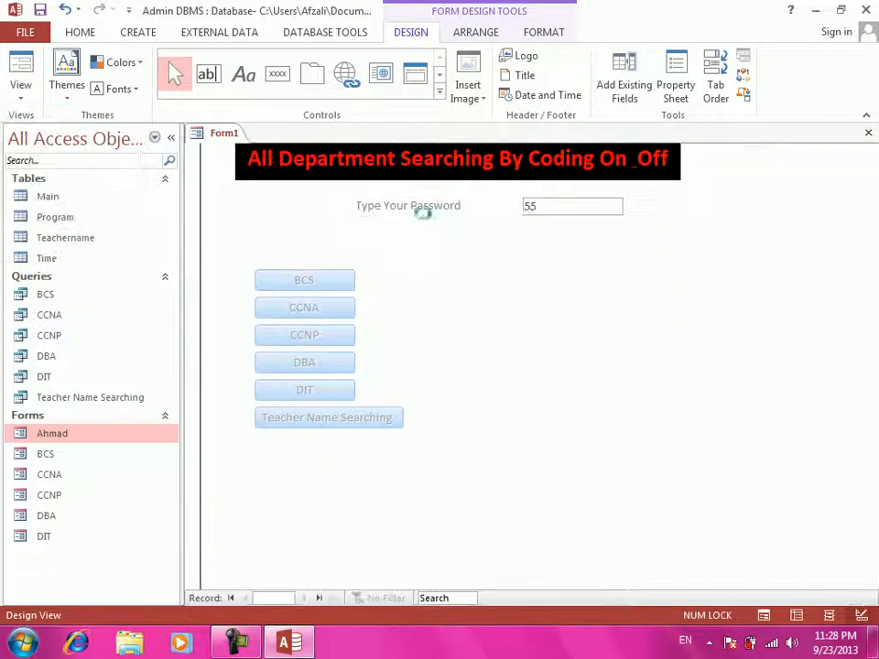
click(493, 249)
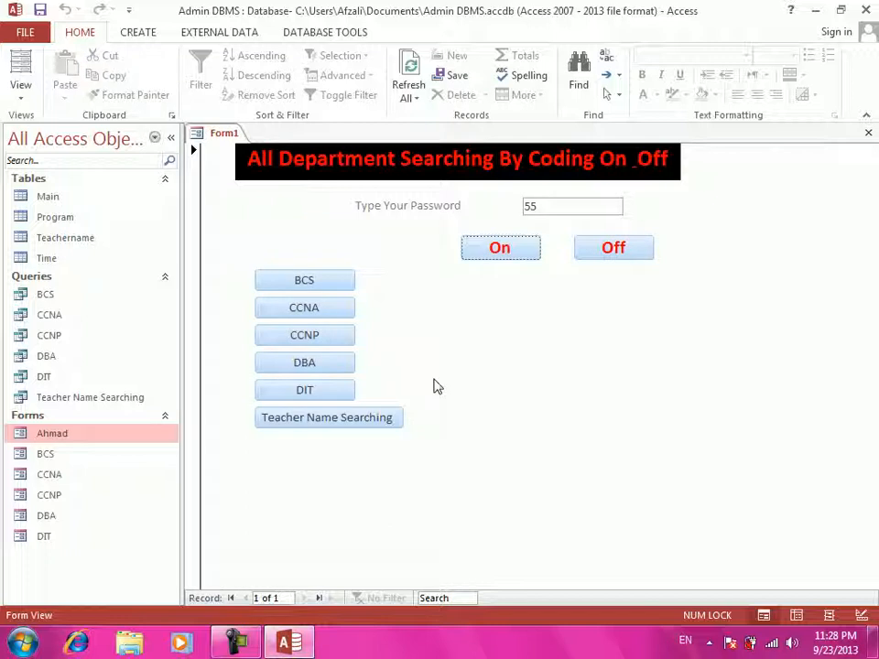
click(631, 254)
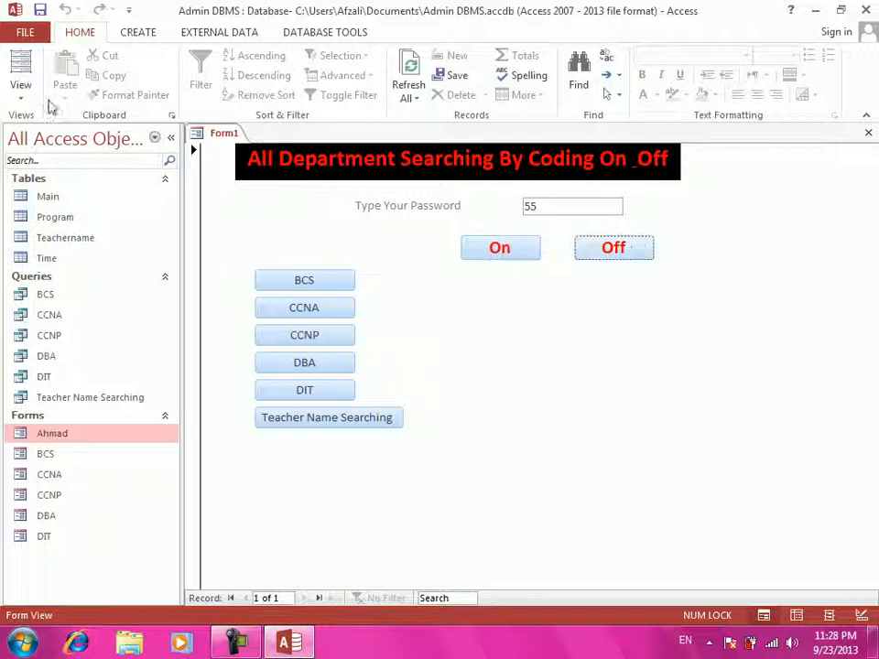
- Switch back to Design View and create a Code Builder click event for the Off button
click(18, 101)
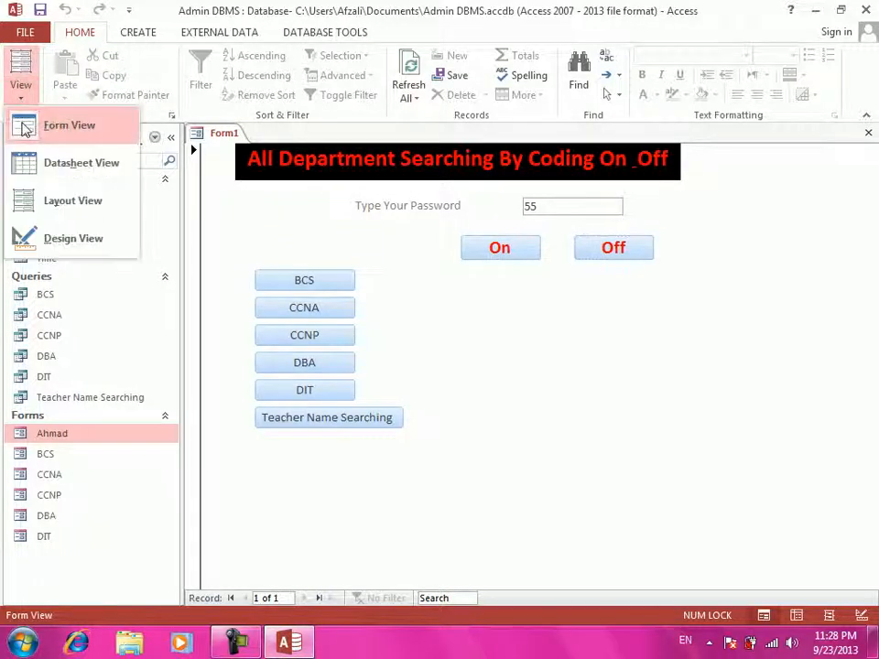
click(64, 238)
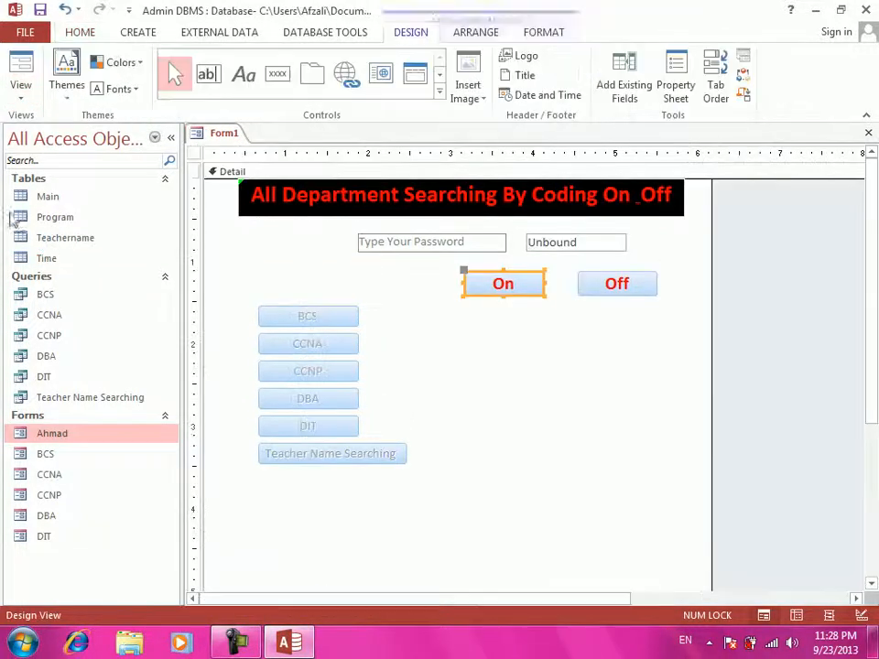
click(600, 292)
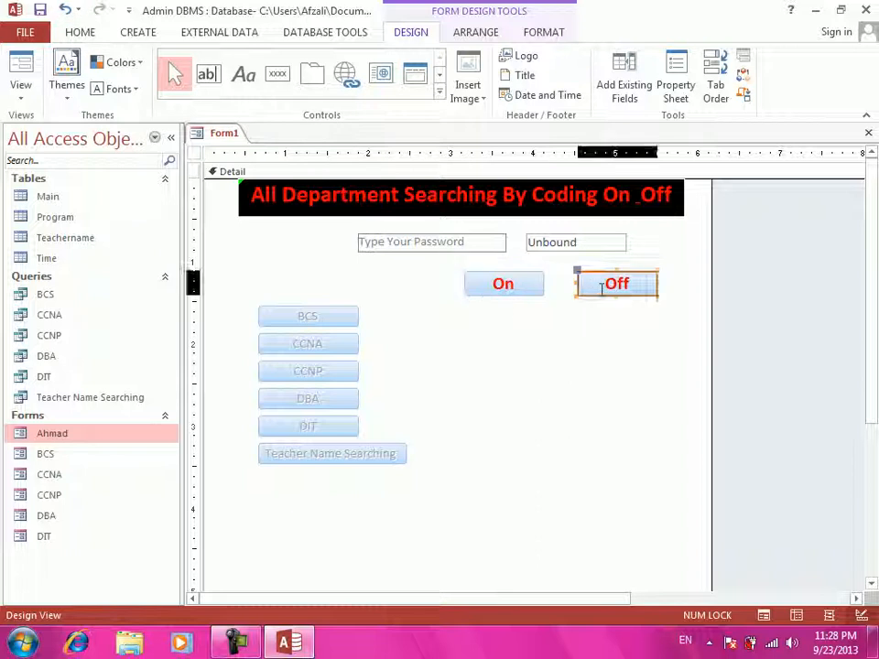
right_click(599, 291)
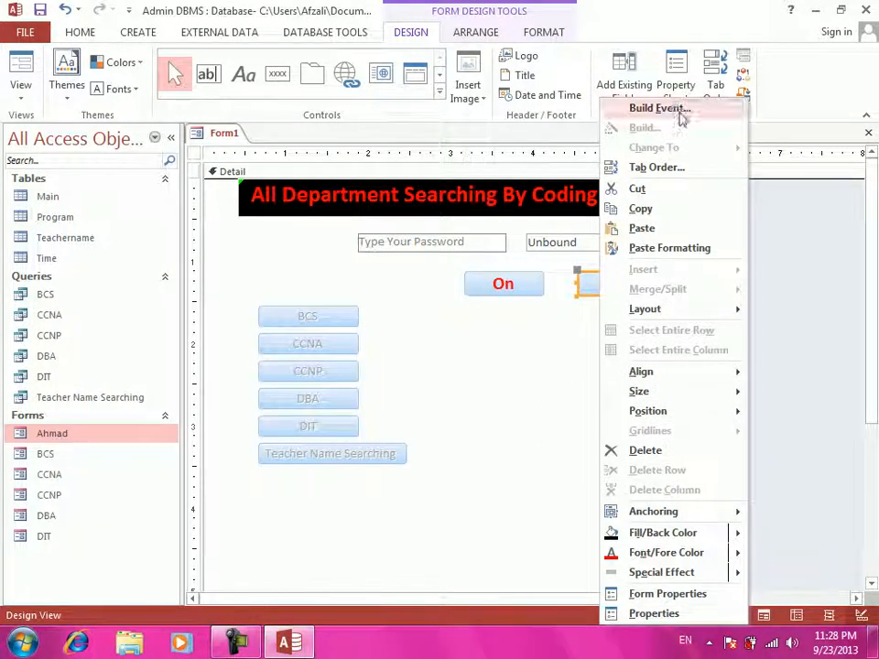
click(678, 110)
click(403, 185)
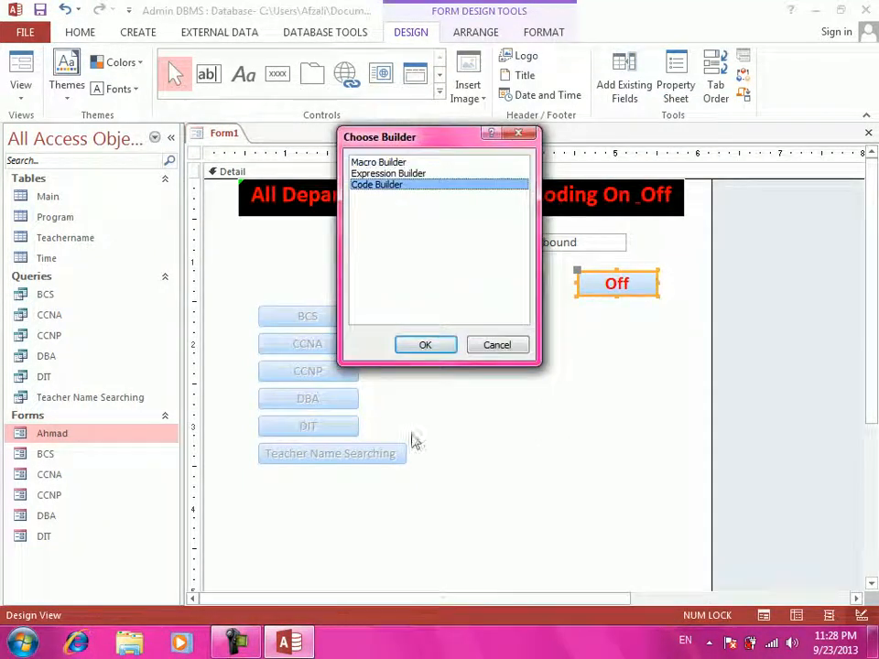
click(435, 349)
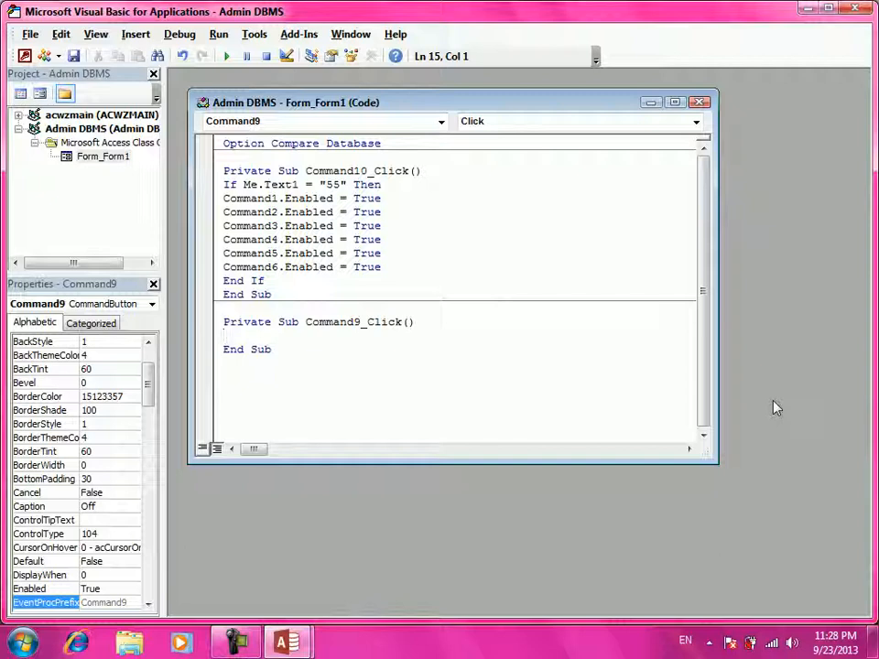
- Add Enabled = False lines for Command1, Command2 and Command3 in Command9_Click
text(command1.Enabled )
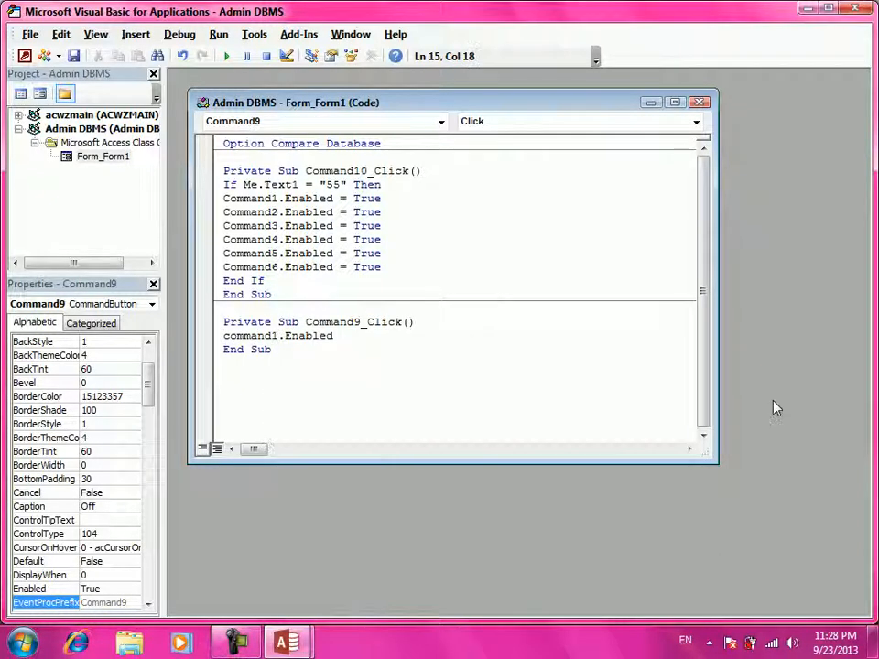
text(=false)
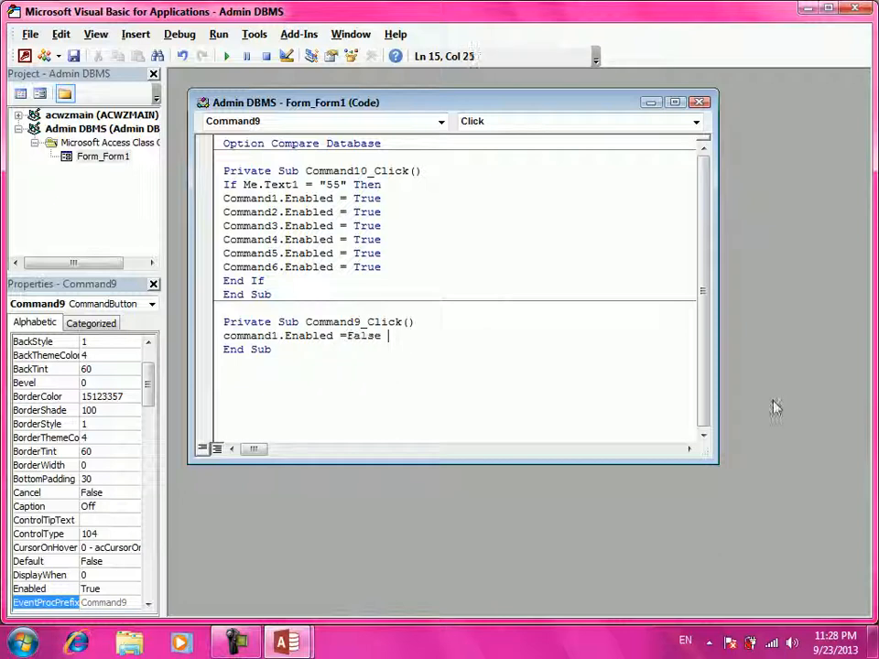
key(Return)
text(command2.Enabled =fals)
key(Return)
text(command)
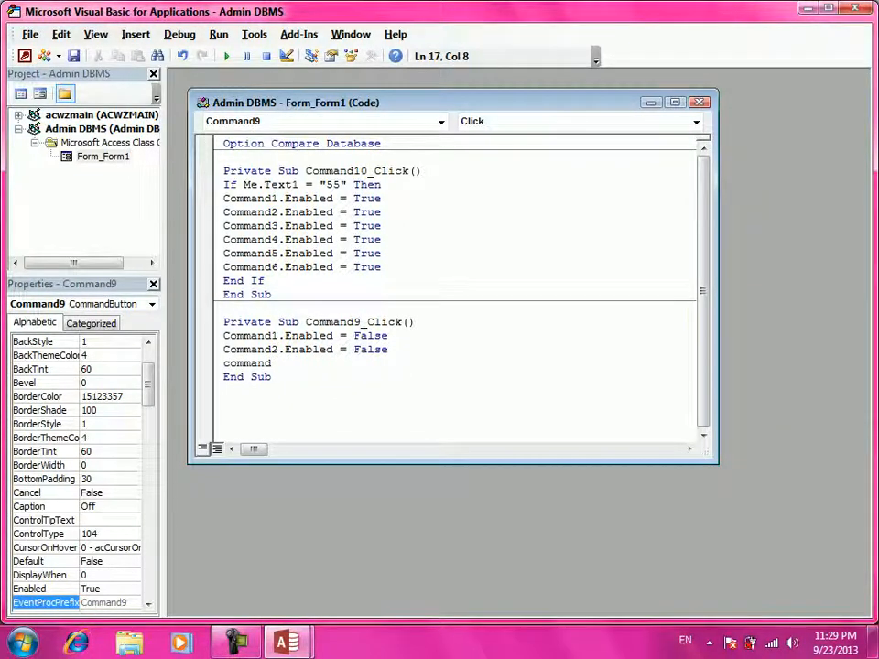
text(3.Enabled =)
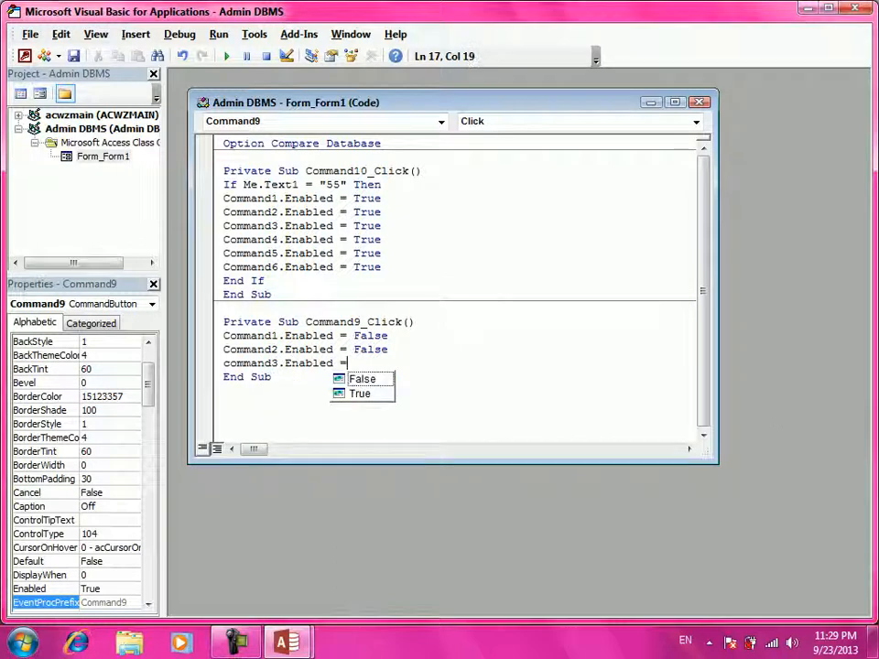
text(false)
key(Return)
- Add Enabled = False lines for Command4 to Command6, then return to Access with Alt+F11
text(command4.)
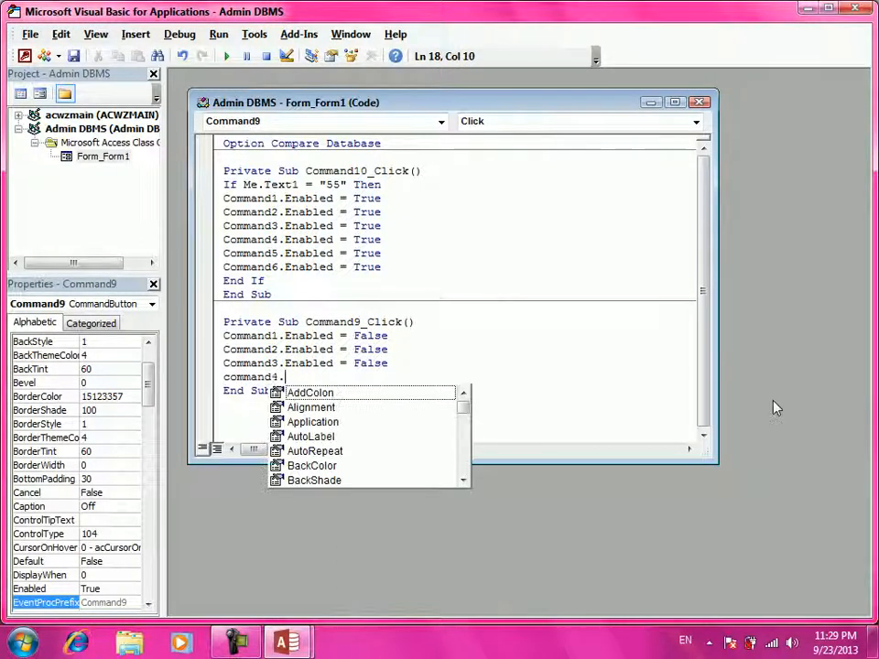
text(Enabled =fa)
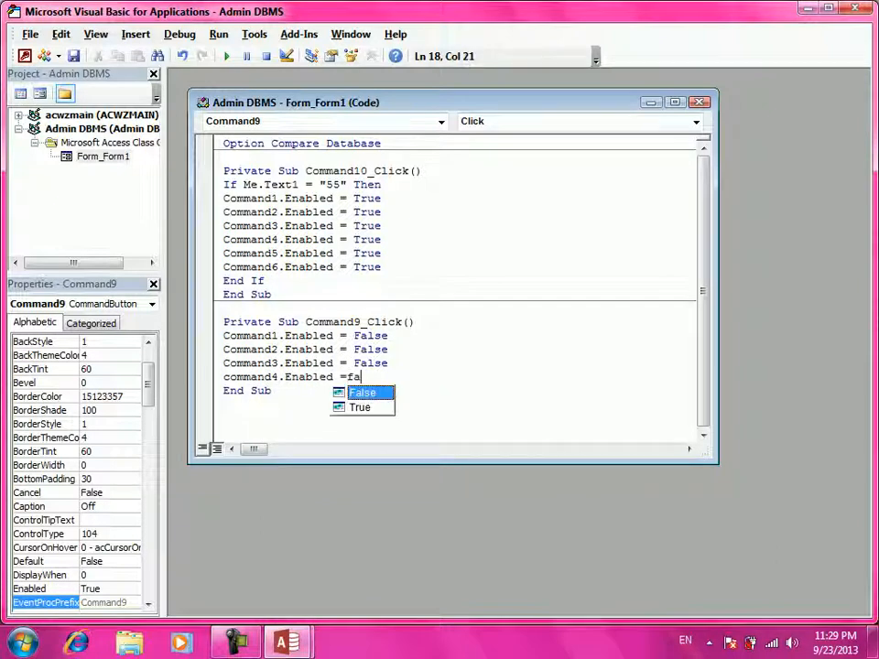
text(lse)
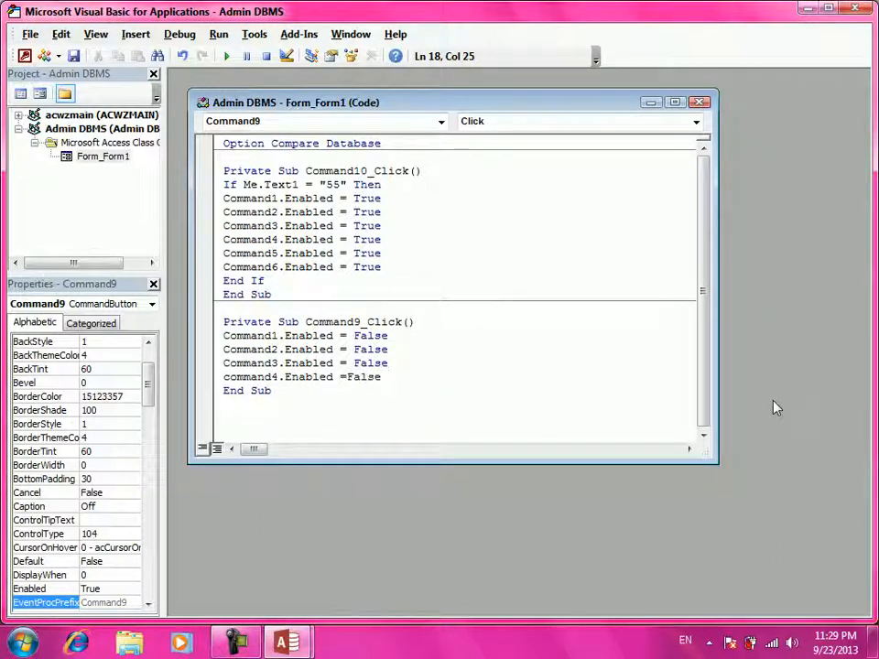
key(Return)
text(command)
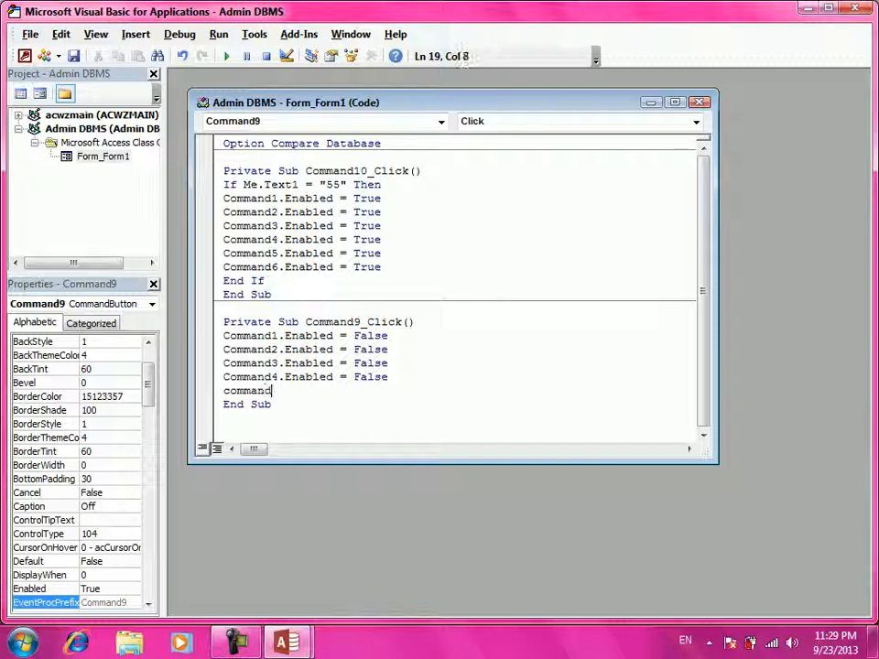
text(5.Enabled =false)
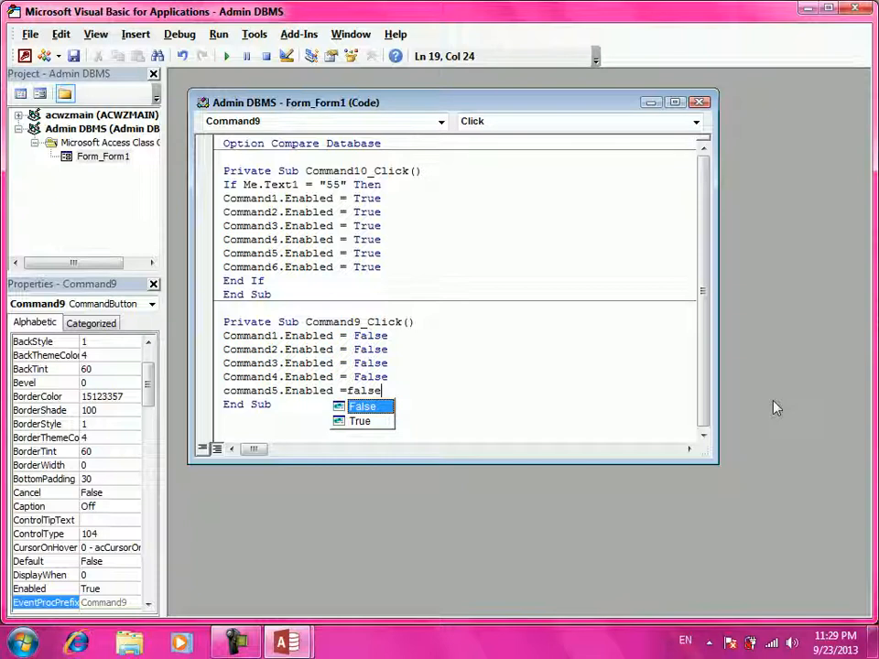
key(Return)
text(comm)
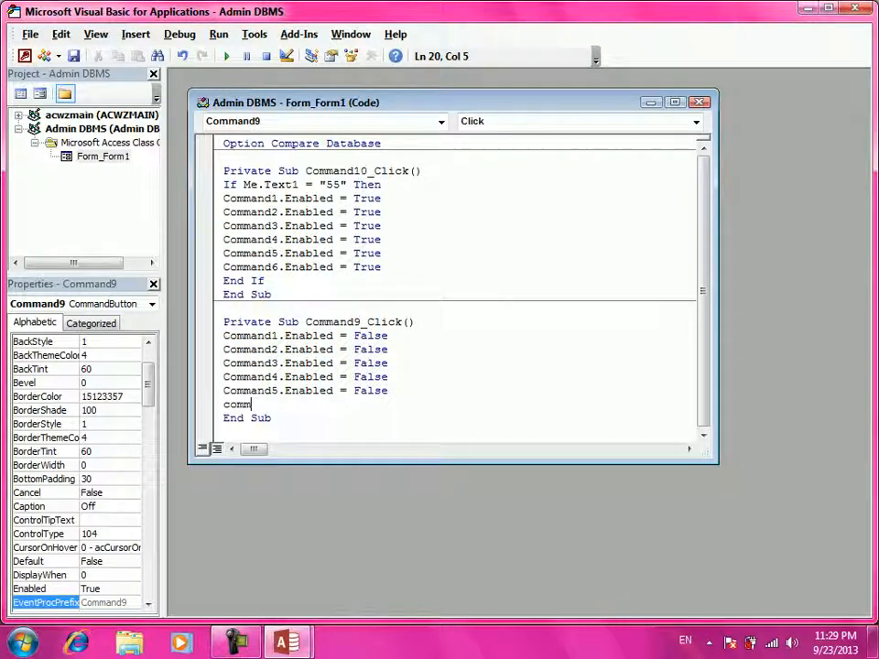
text(and6.Enabled )
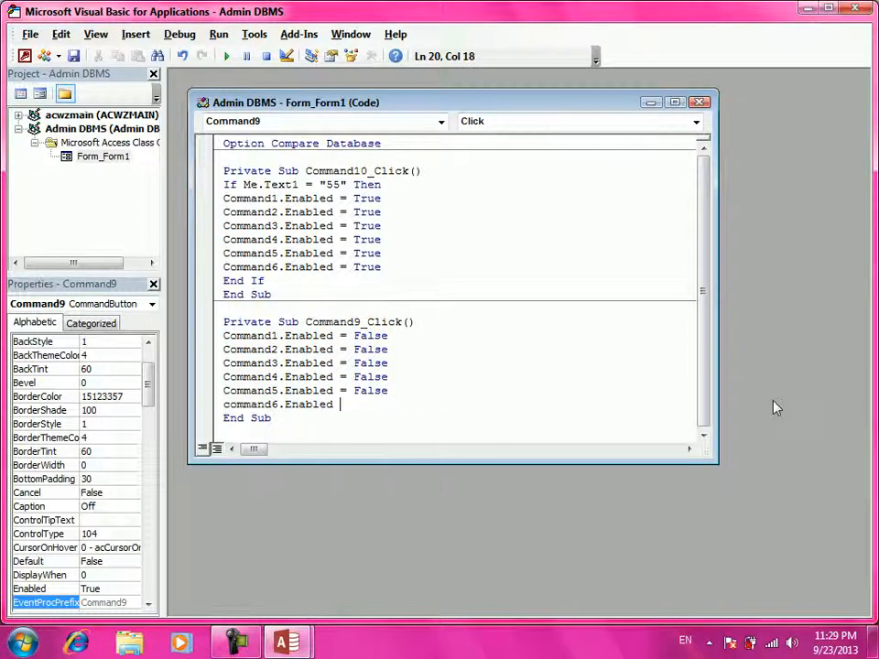
text(=false)
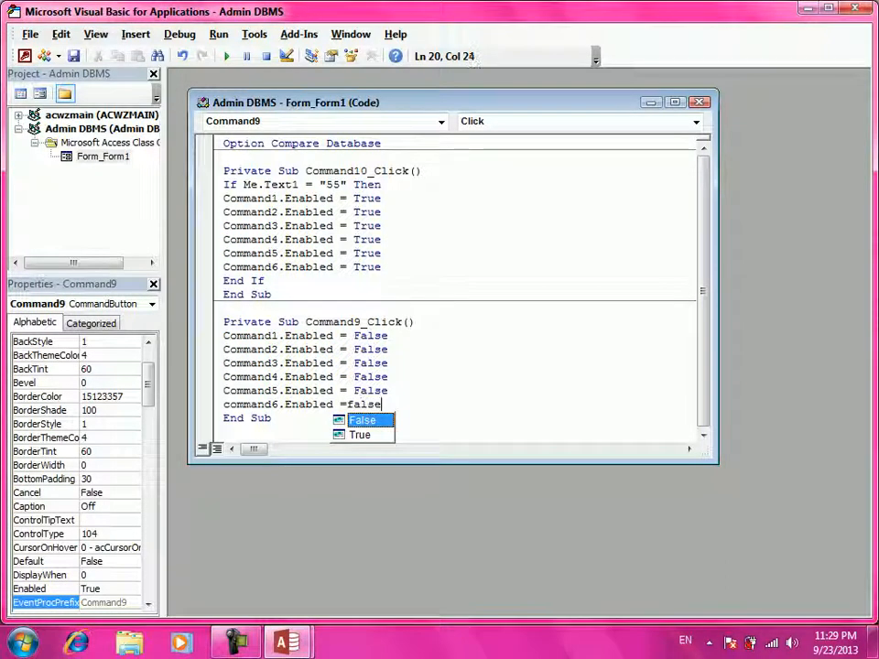
key(Return)
key(BackSpace)
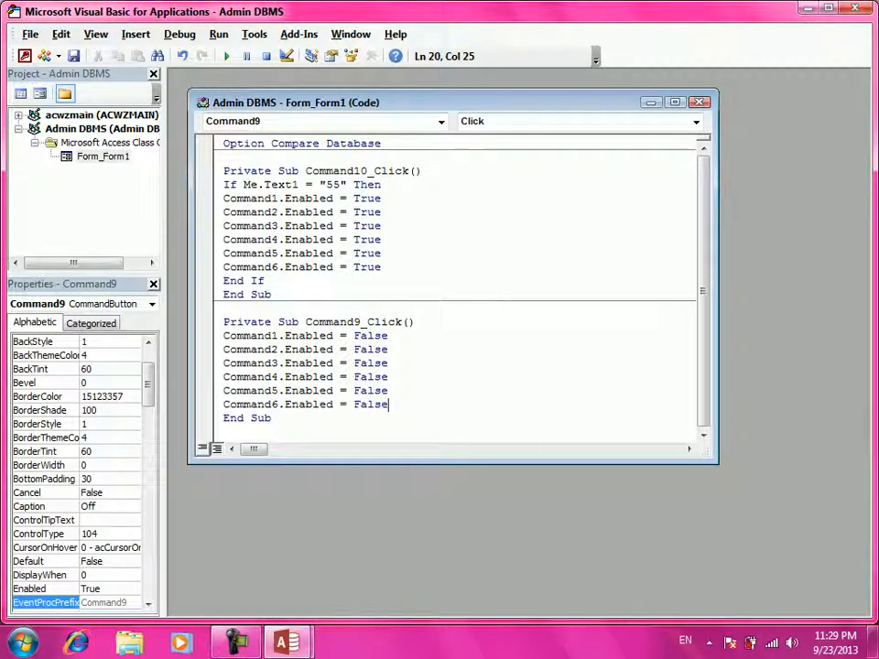
key(alt+F11)
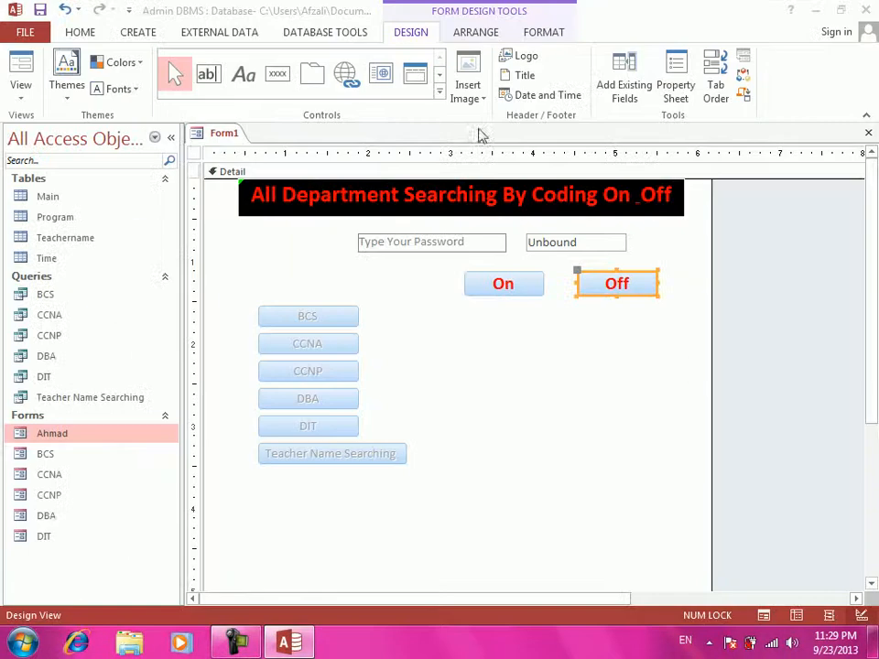
click(21, 92)
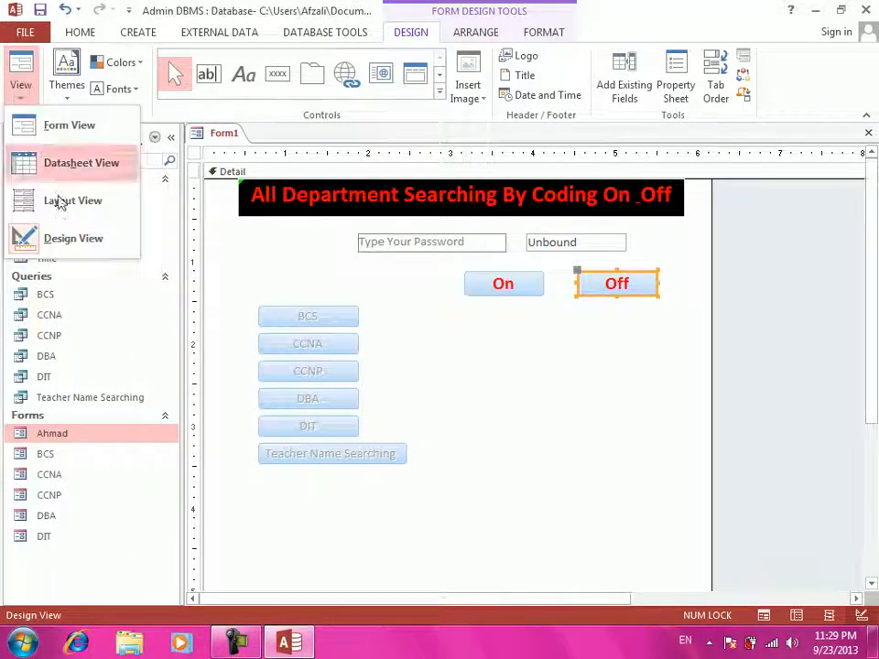
click(70, 128)
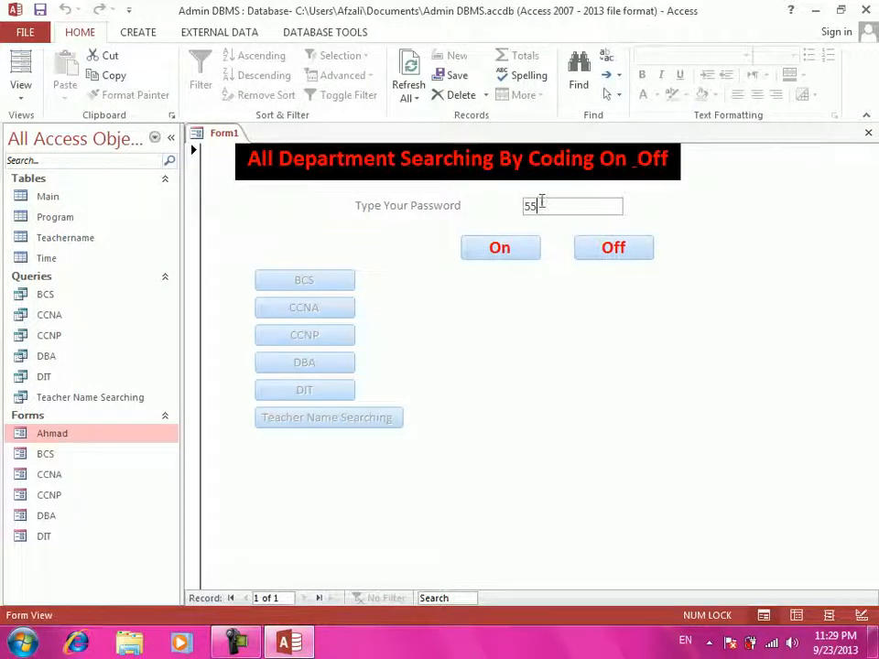
click(520, 251)
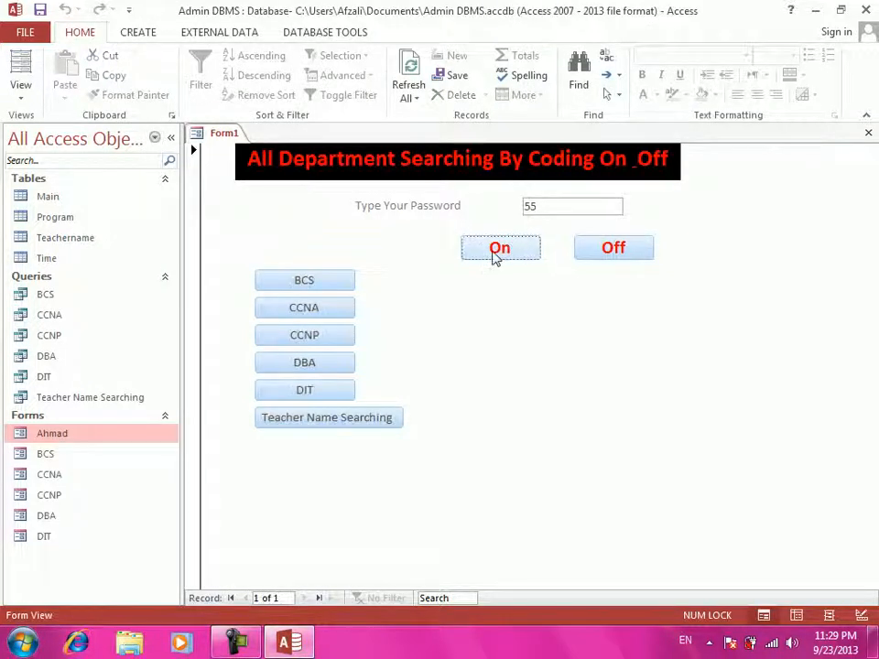
click(602, 248)
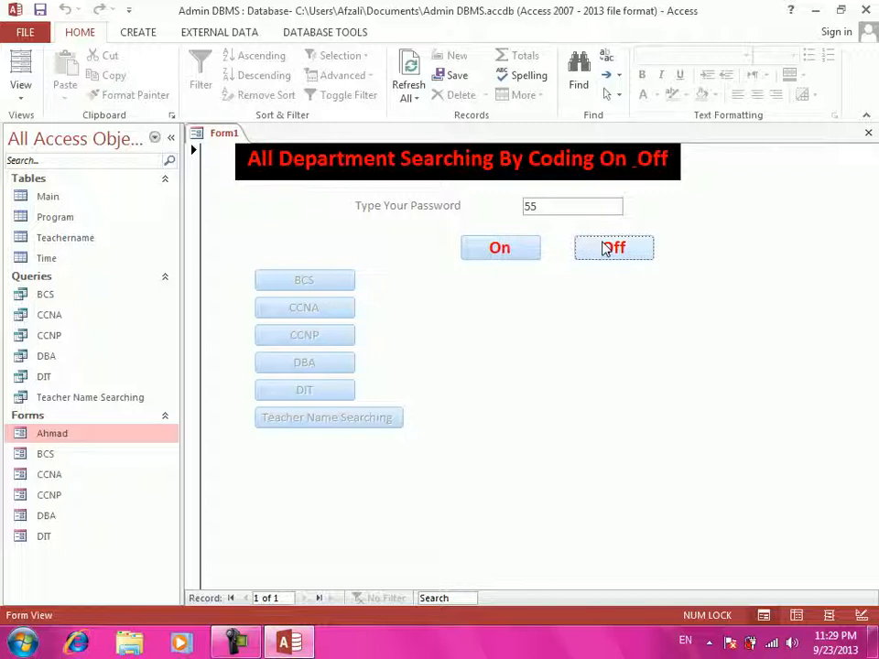
drag(567, 203, 409, 191)
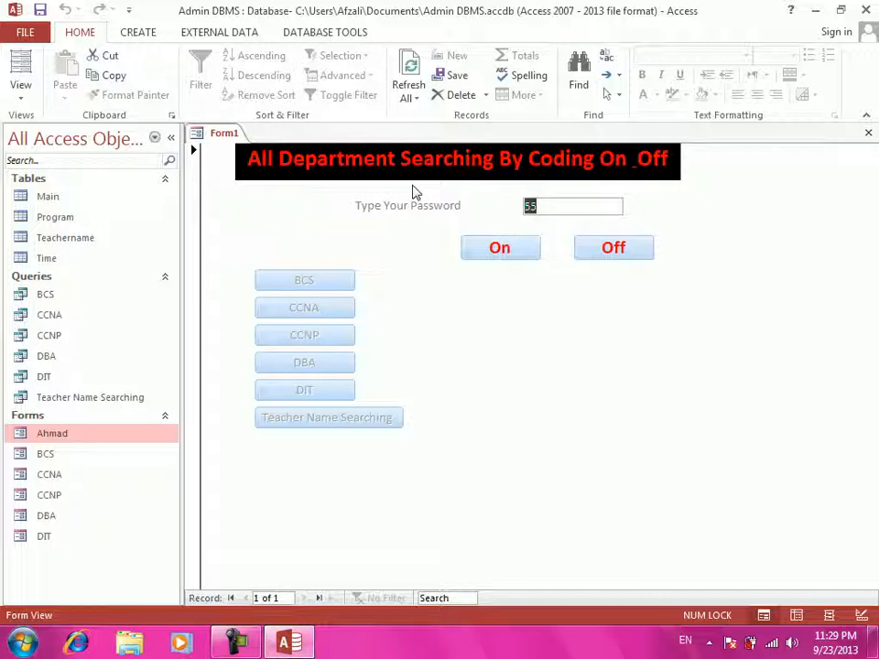
text(99)
click(485, 258)
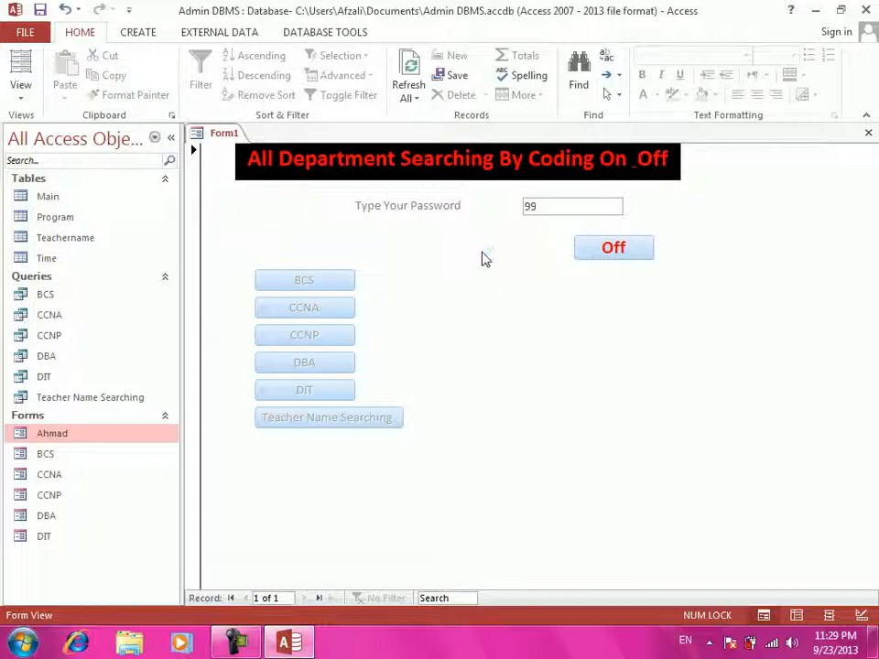
click(613, 252)
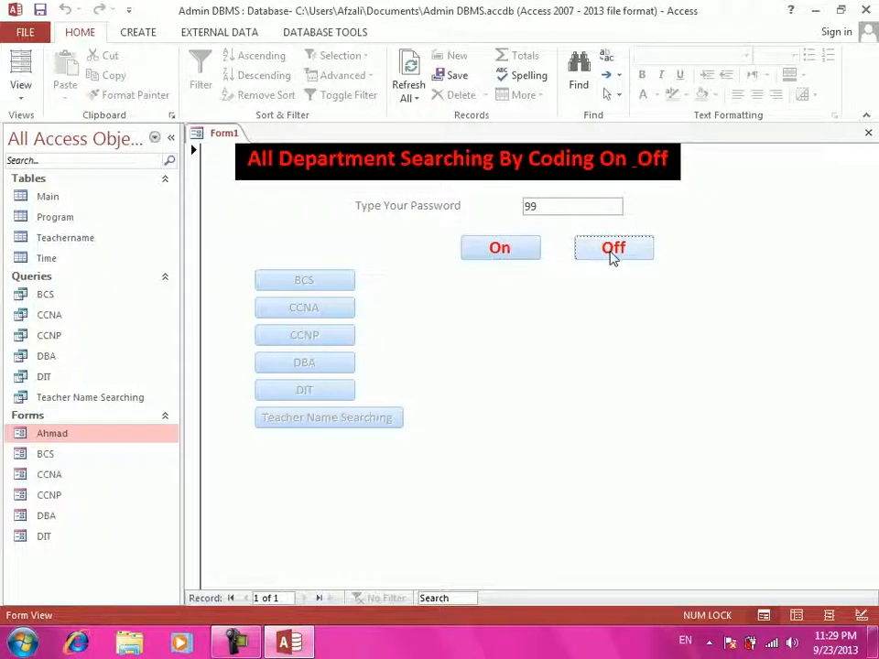
double_click(543, 205)
text(55)
click(506, 253)
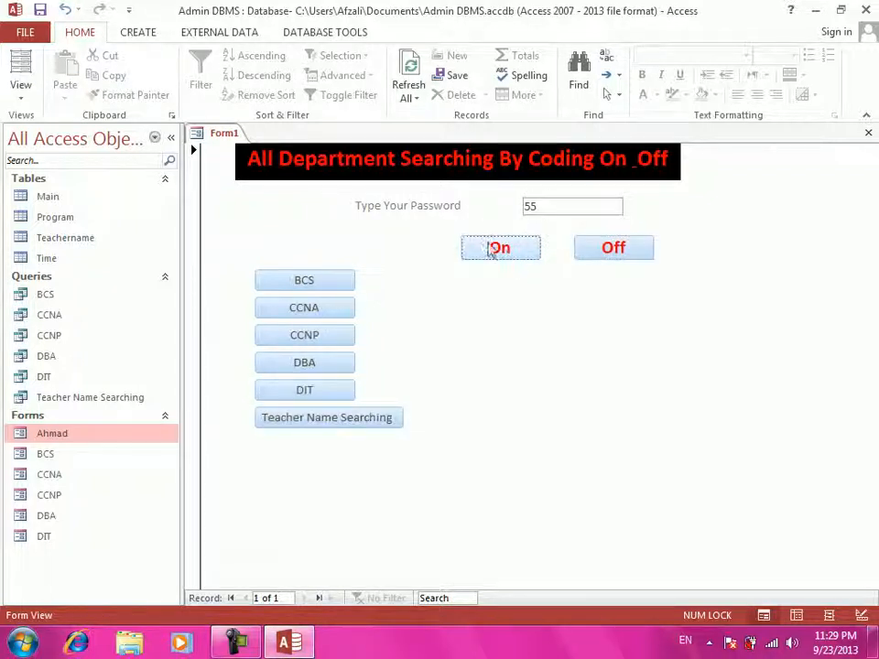
click(613, 245)
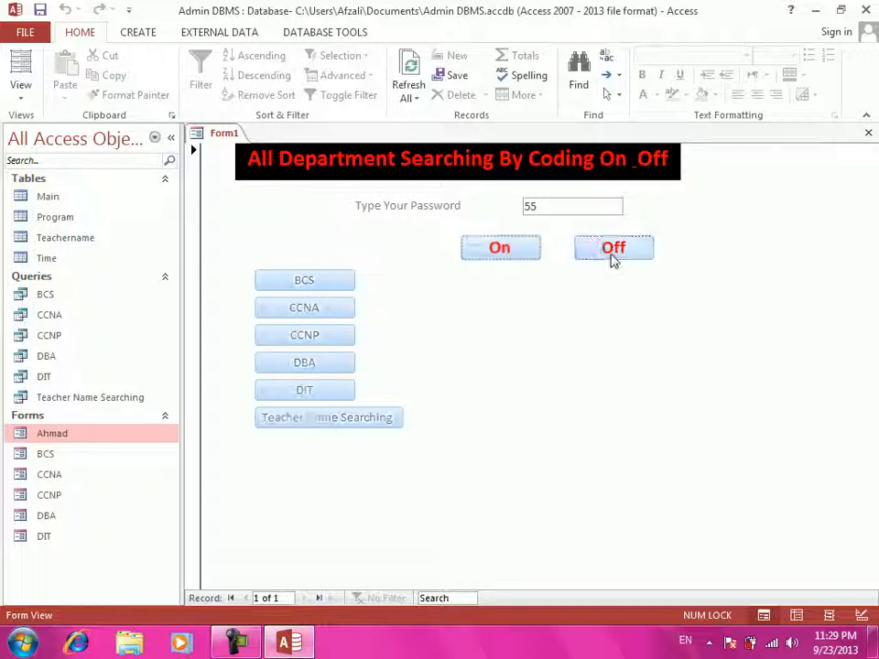
click(525, 249)
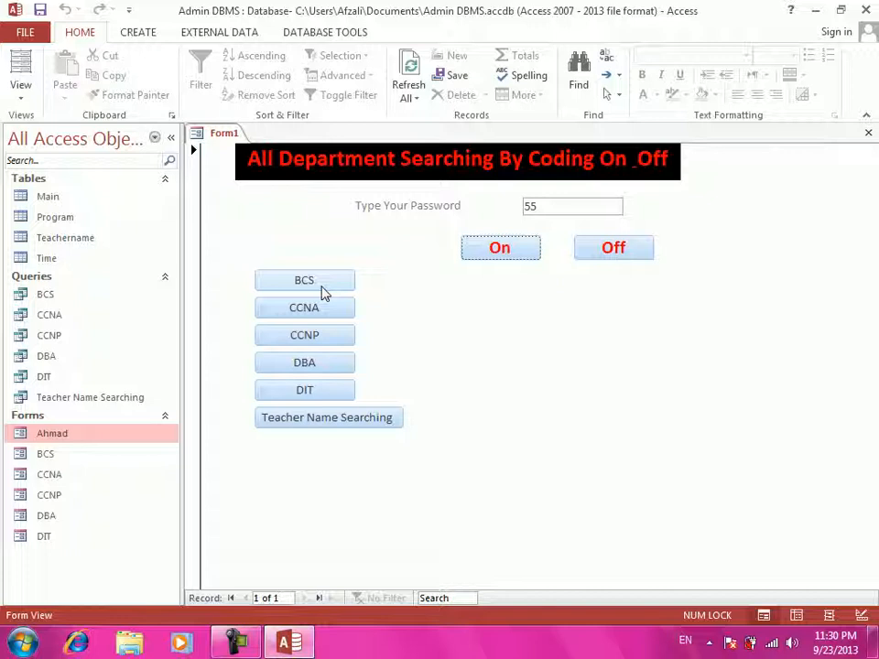
click(321, 287)
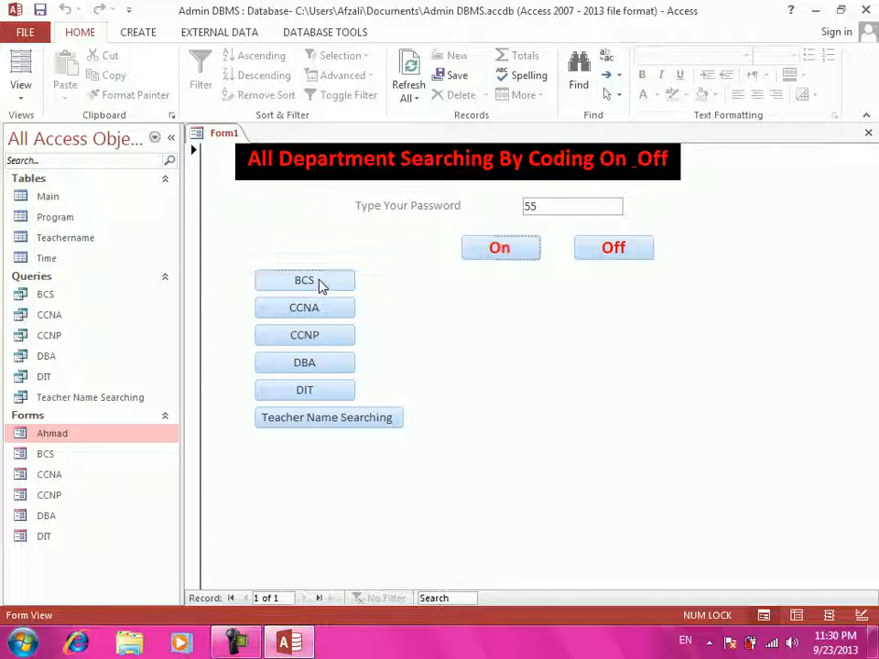
click(24, 97)
click(80, 240)
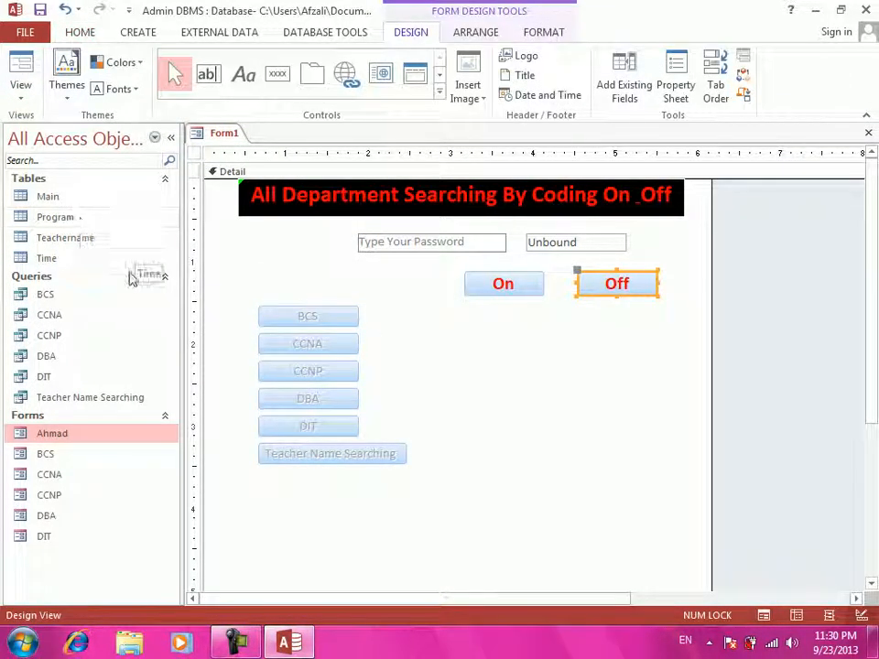
- Build a Code Builder click event for the BCS button on Form1
click(352, 316)
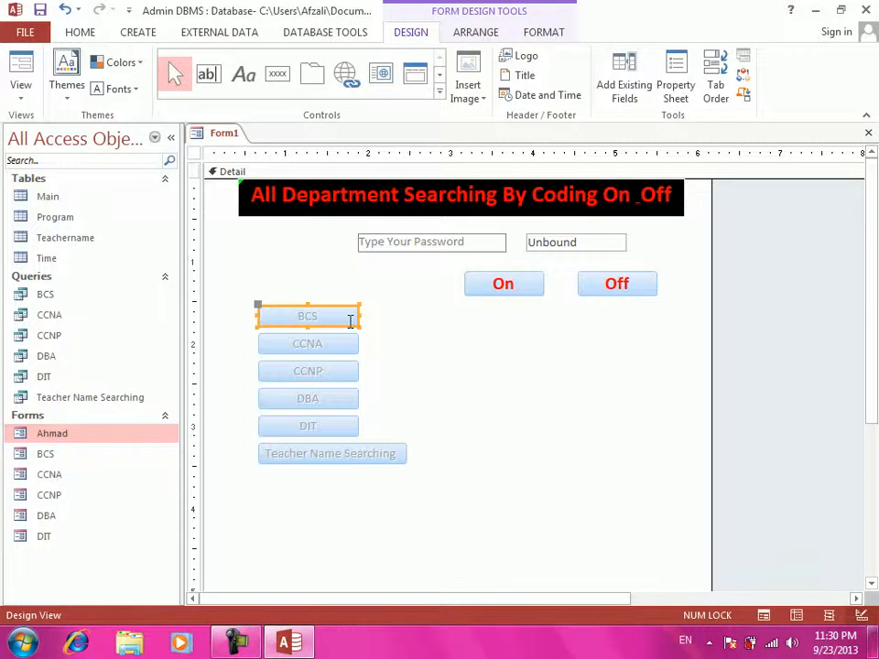
right_click(351, 319)
click(382, 116)
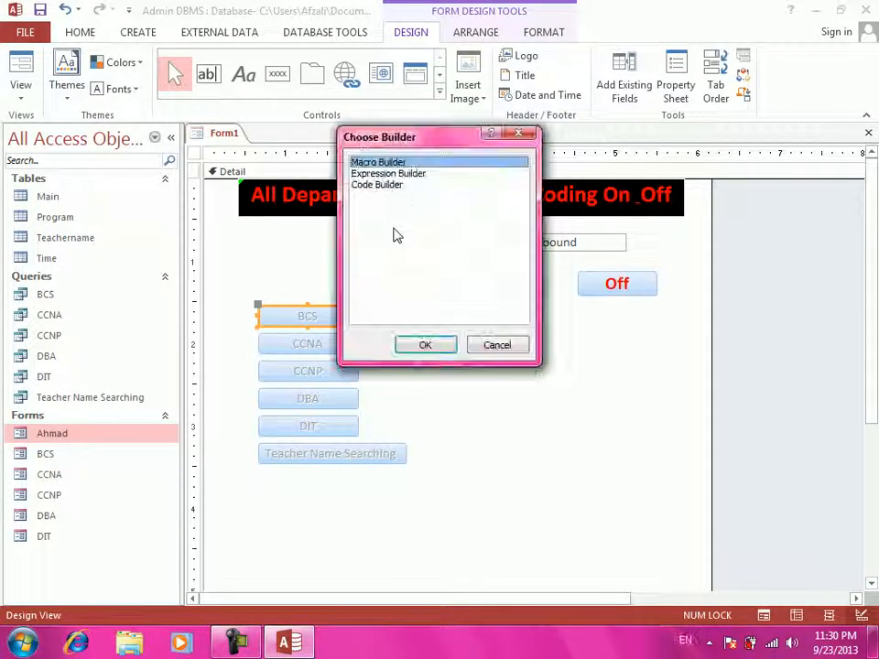
click(389, 184)
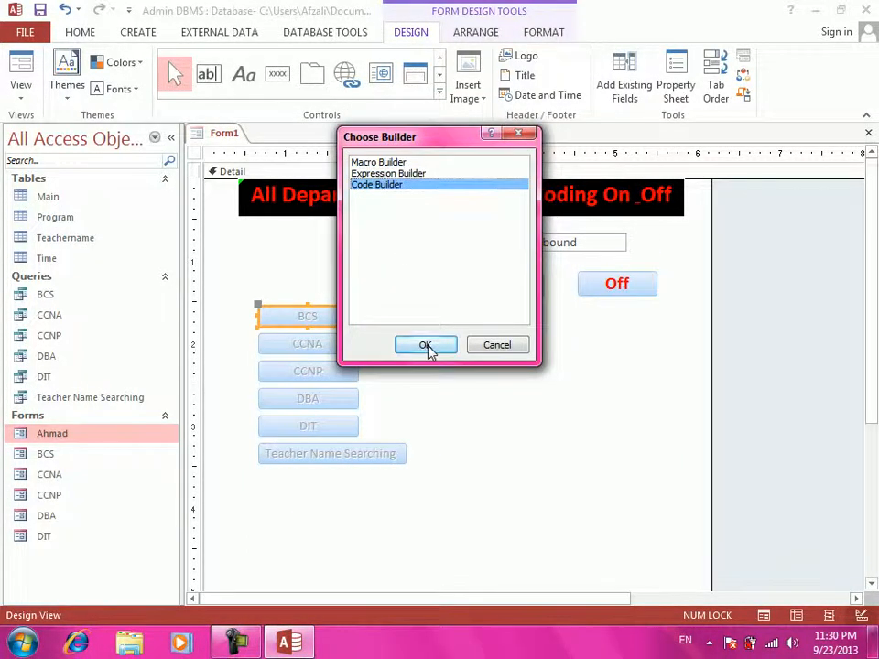
click(425, 345)
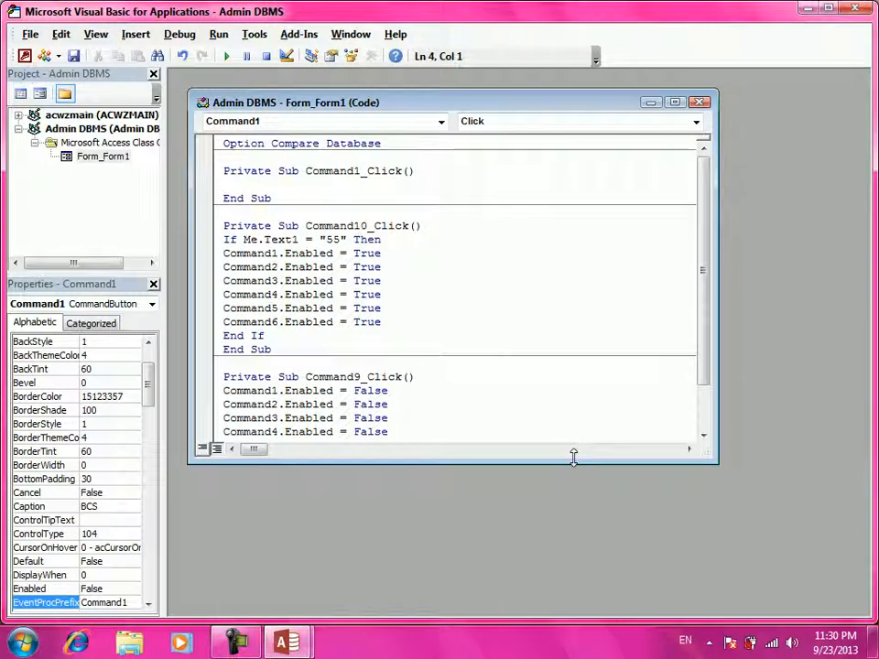
- In Command1_Click, write DoCmd.OpenForm "BCS",,,,acFormAdd to open the BCS form in add mode
text(ddcmd.o)
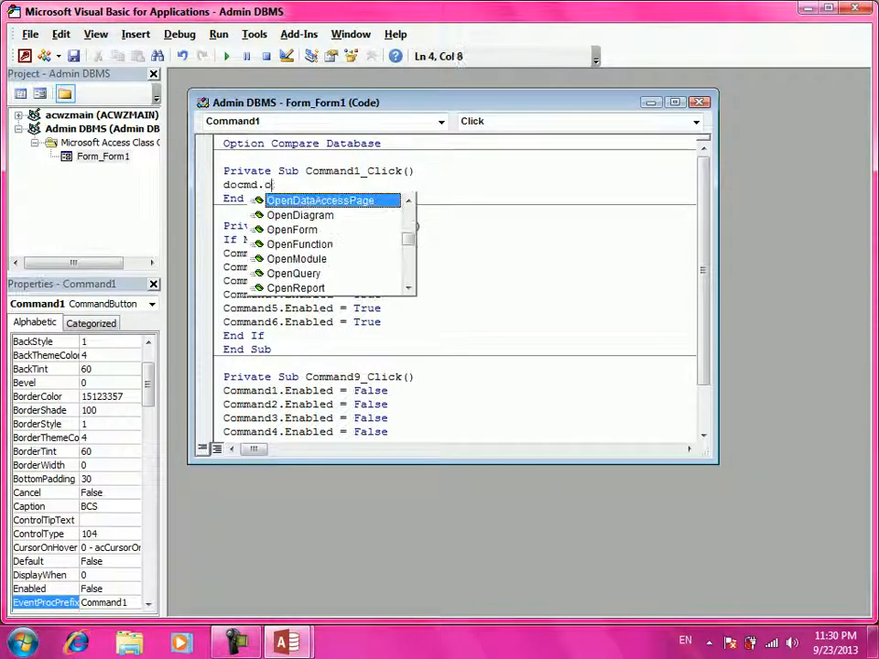
text(penfo)
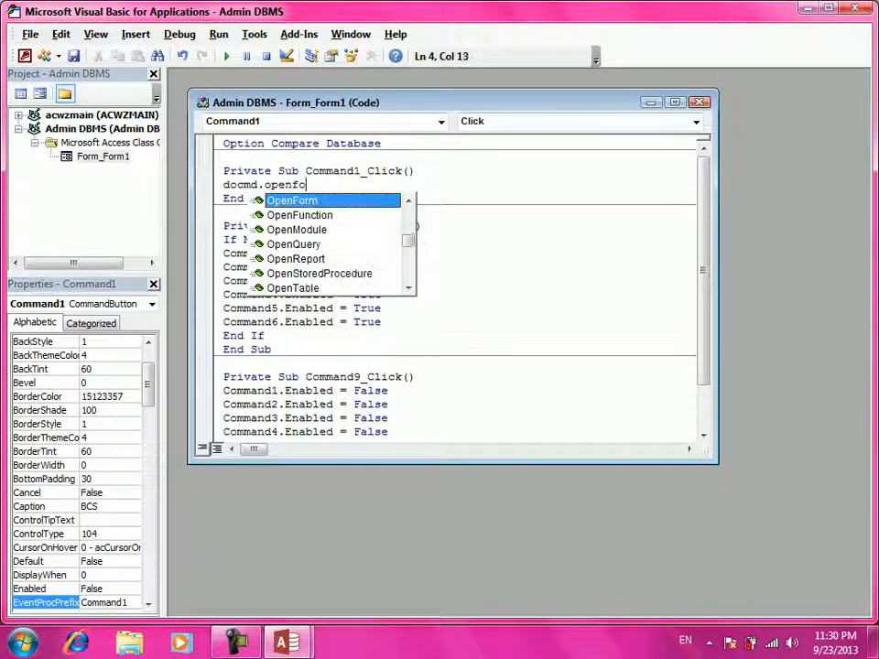
text(rm ")
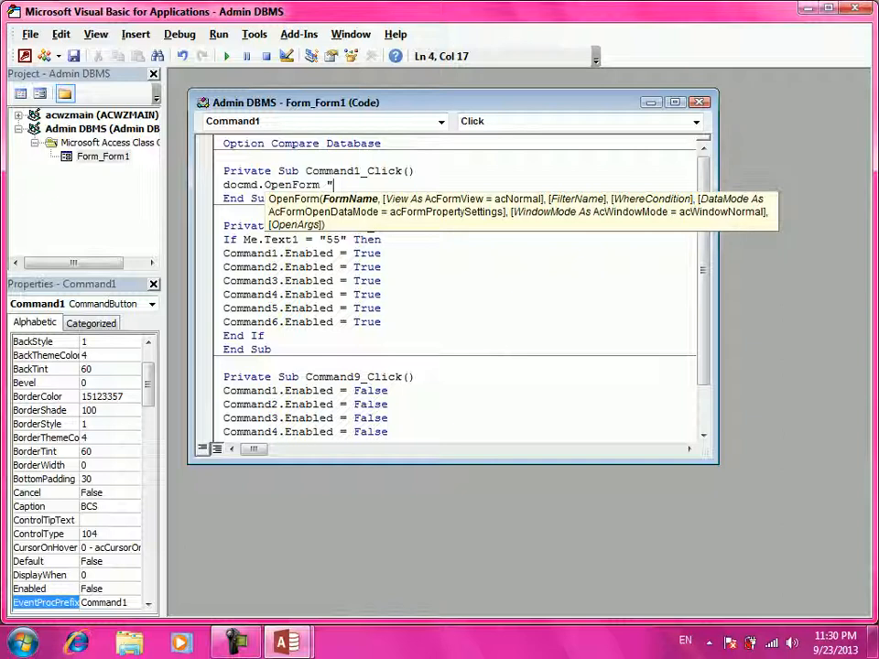
text(BCS" ,,,,)
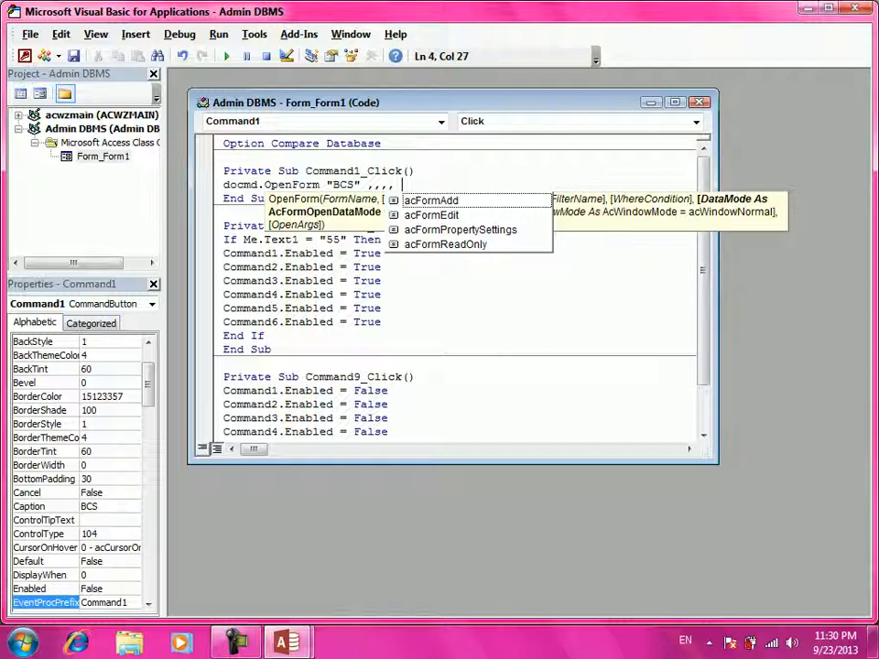
key(BackSpace)
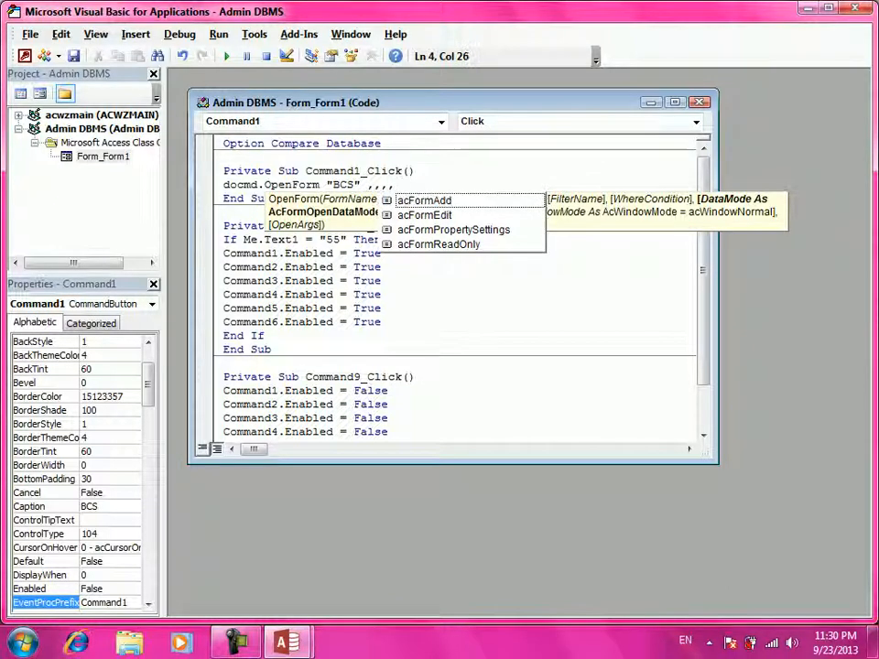
key(Down)
text(acFormAdd)
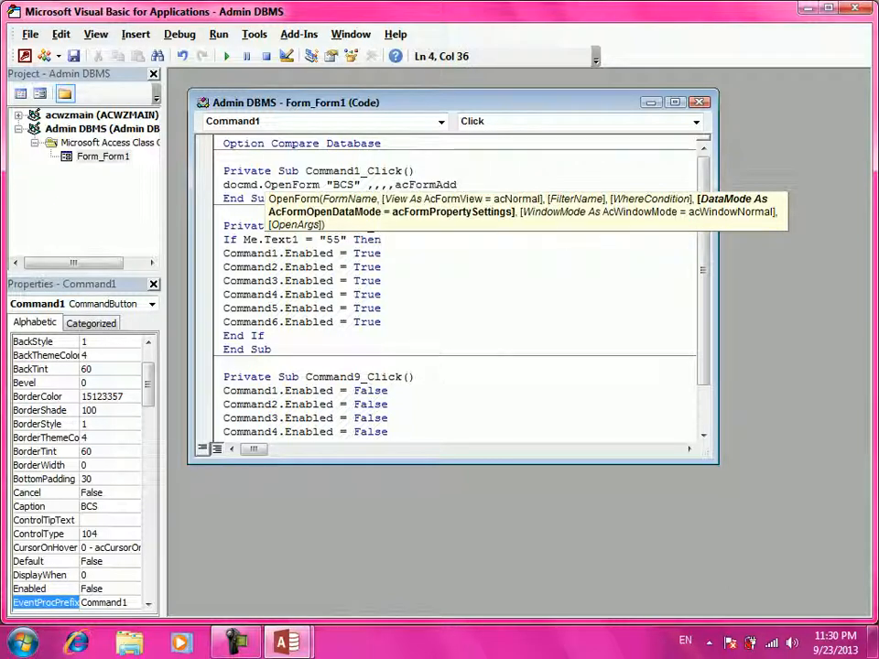
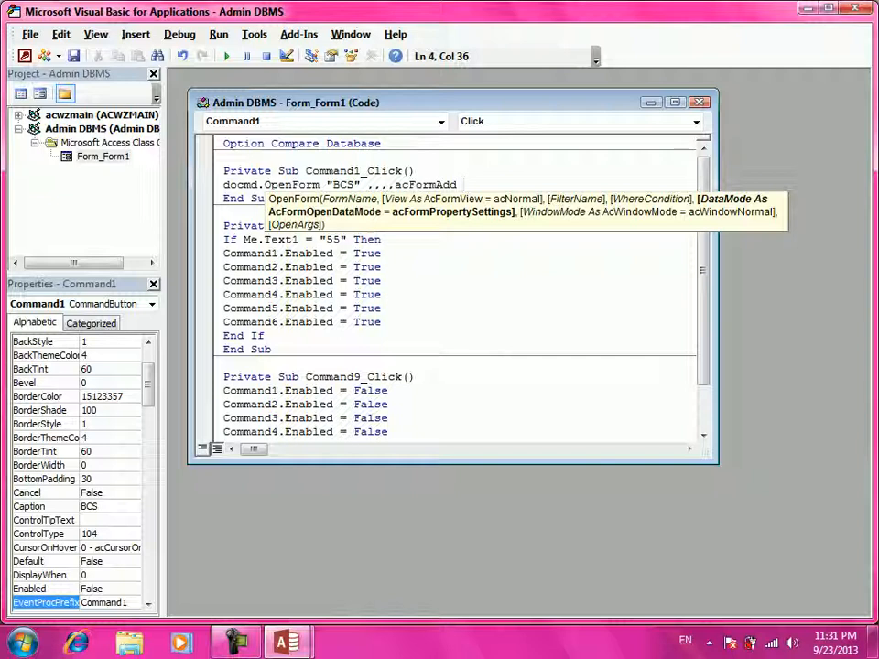
- Finish the DoCmd.OpenForm "BCS", , , , acFormAdd line and remove the extra blank line
key(Return)
key(BackSpace)
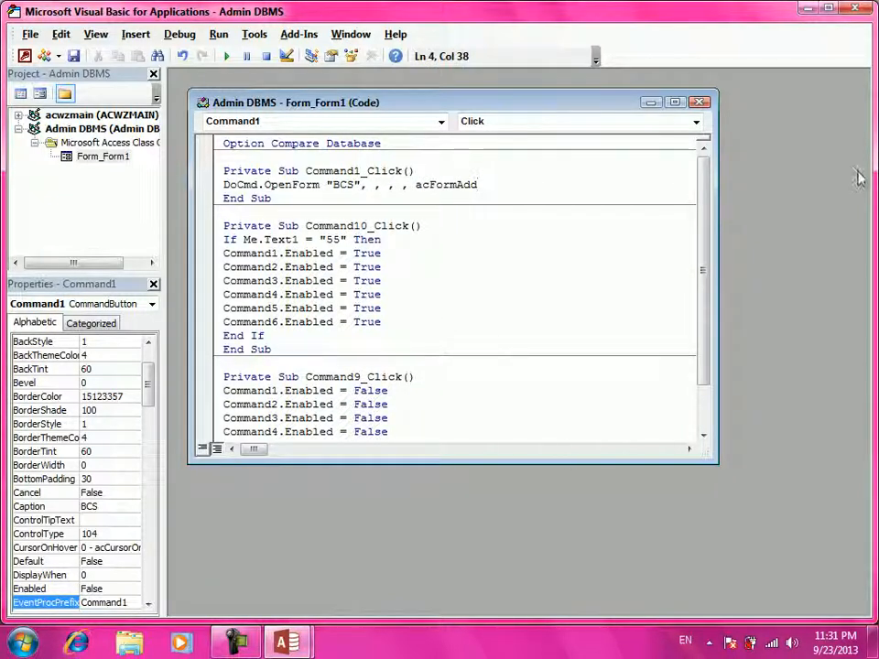
- Return to Form1's design and create a Code Builder click event for the CCNA button
click(852, 9)
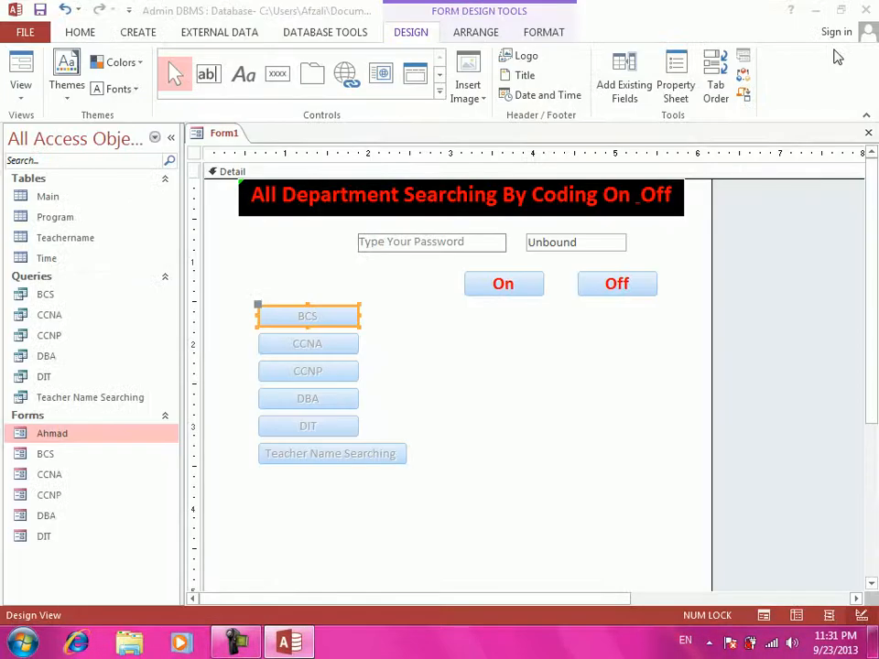
click(311, 342)
right_click(311, 342)
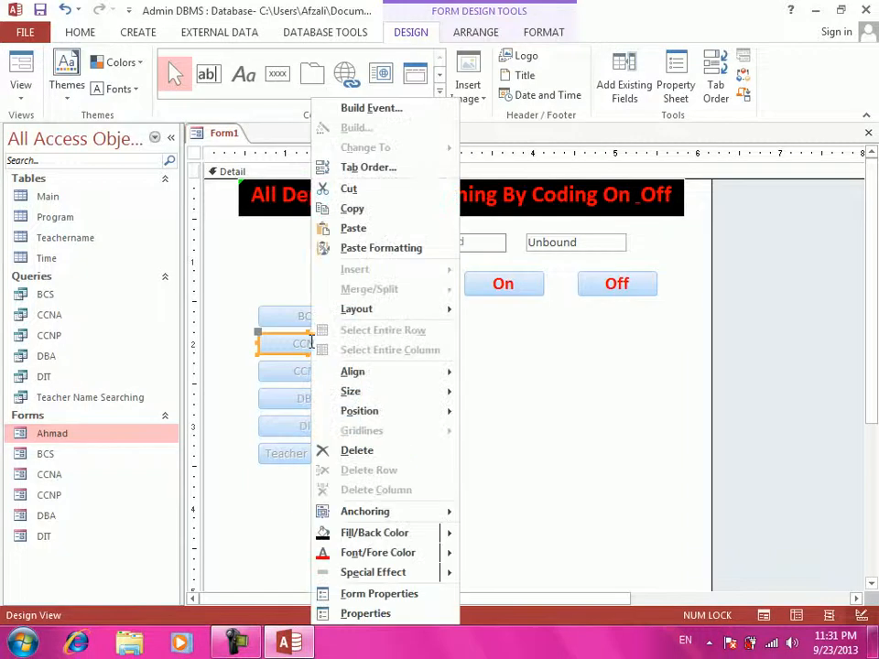
click(403, 110)
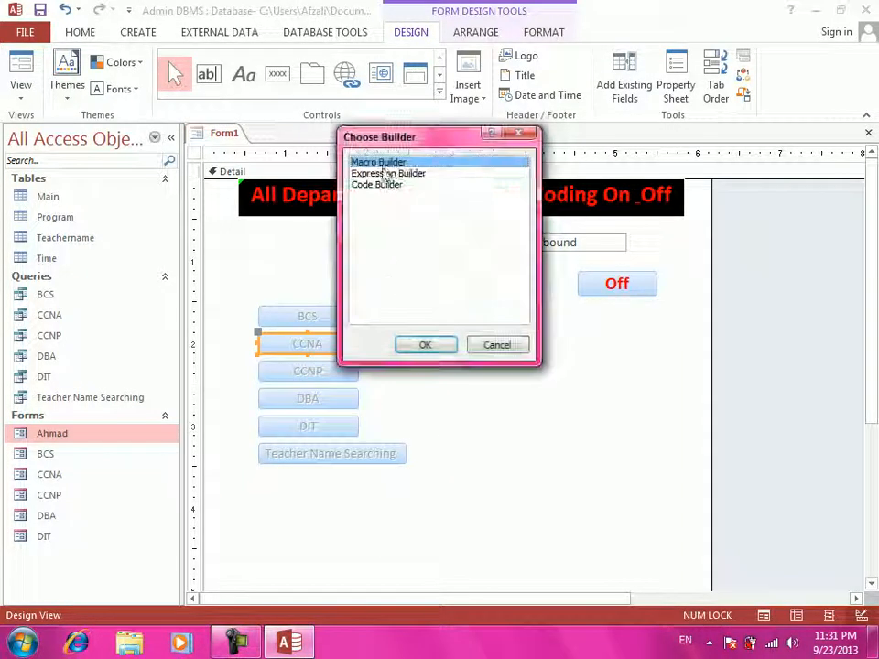
click(388, 187)
click(423, 346)
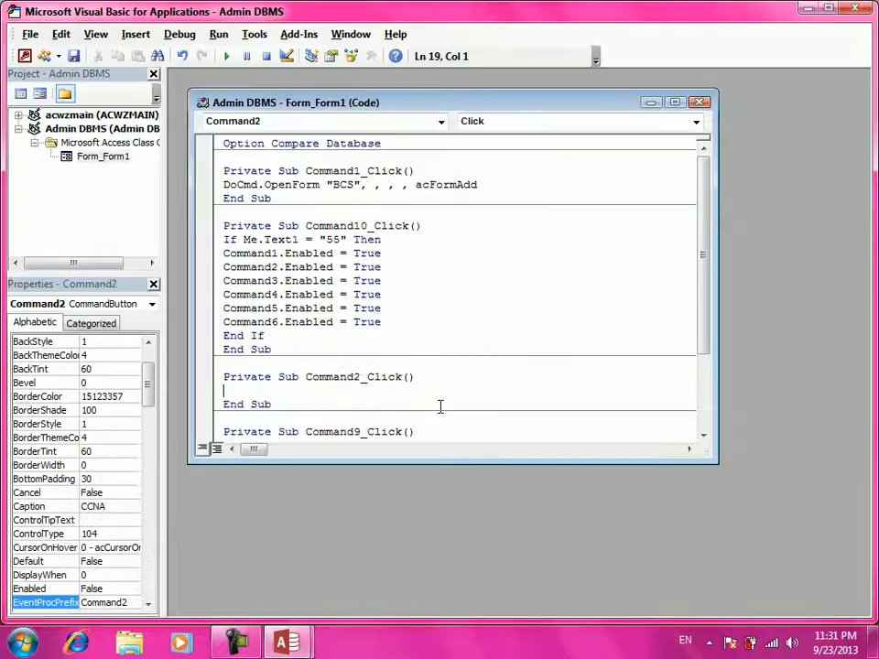
- In Command2_Click, write DoCmd.OpenForm "ccna", , , , acFormReadOnly
text(docmd.)
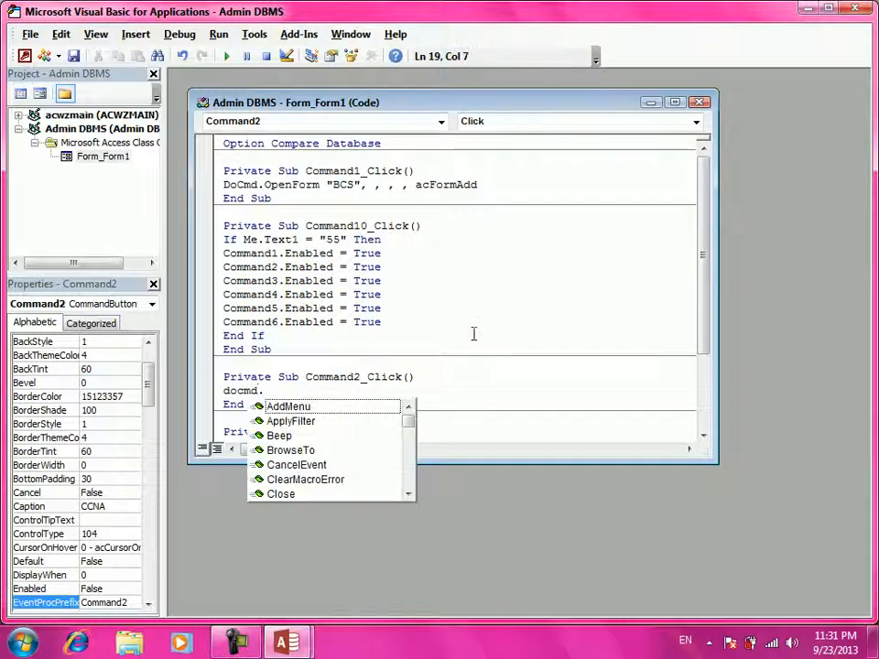
text(open)
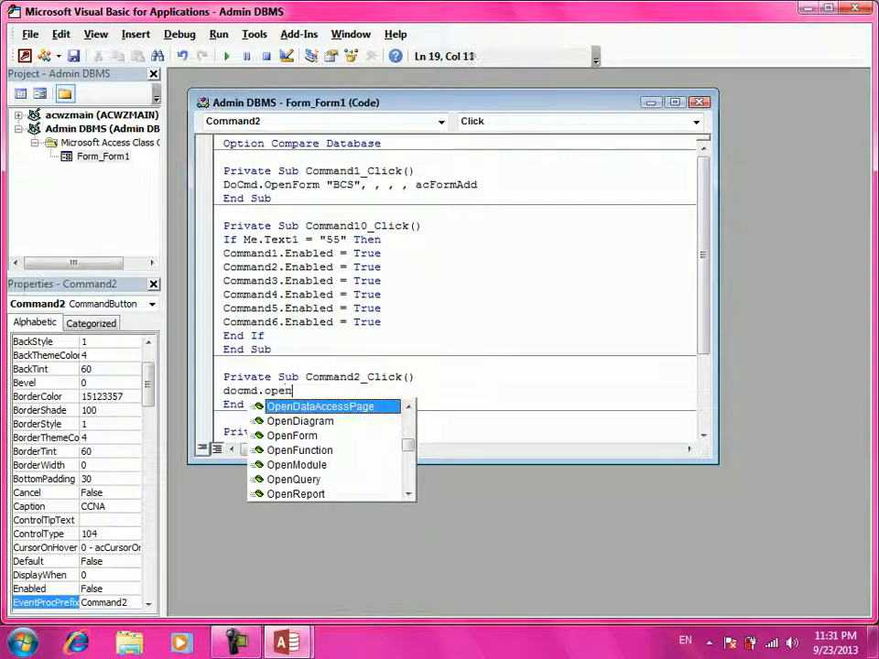
text(form ")
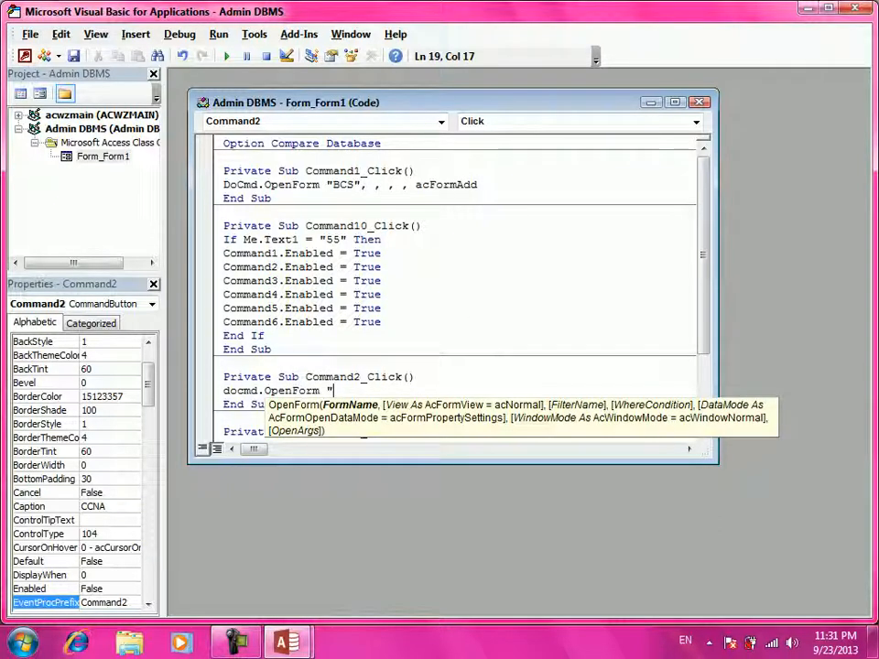
text(ccna" ,,,,)
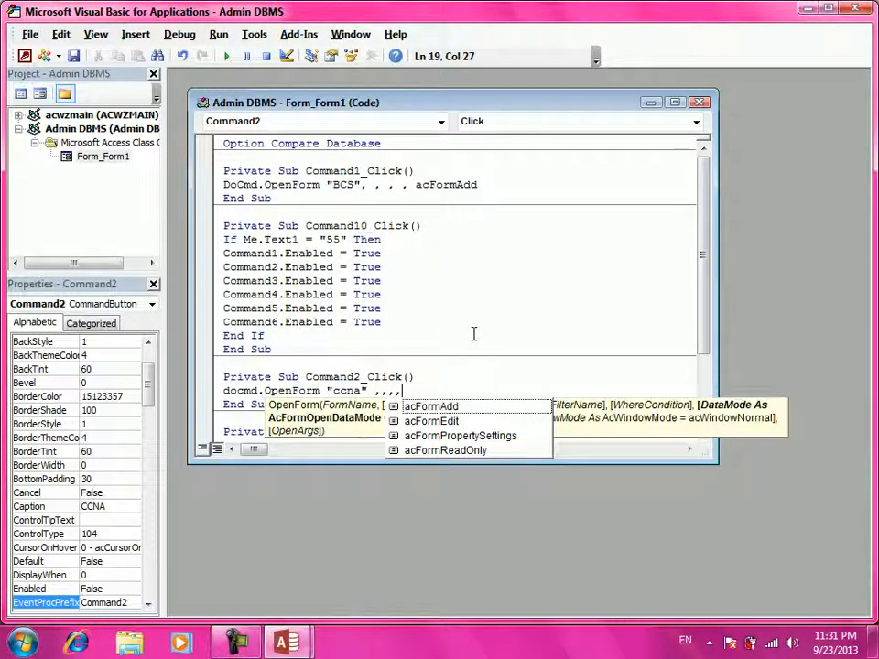
key(Down)
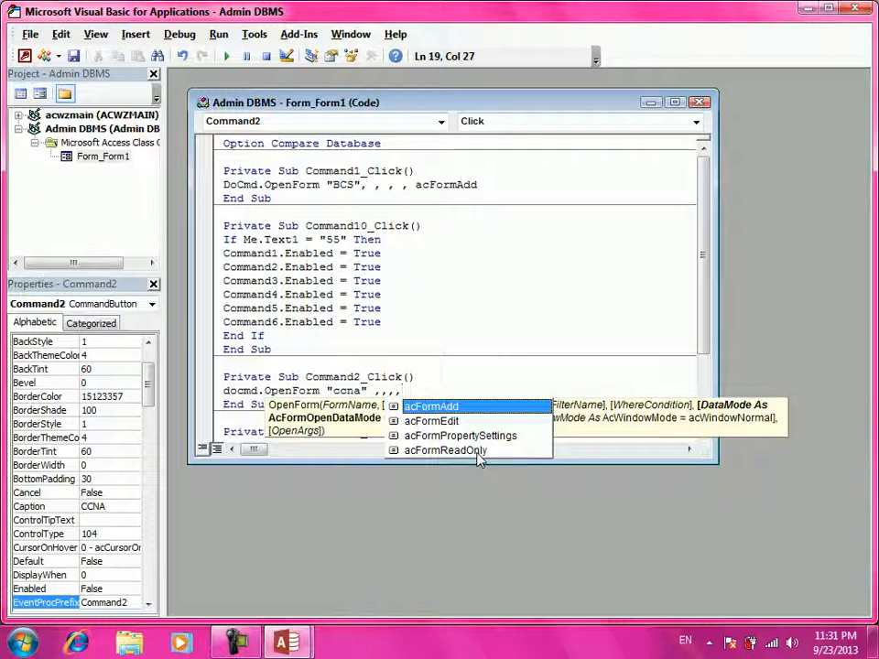
click(481, 457)
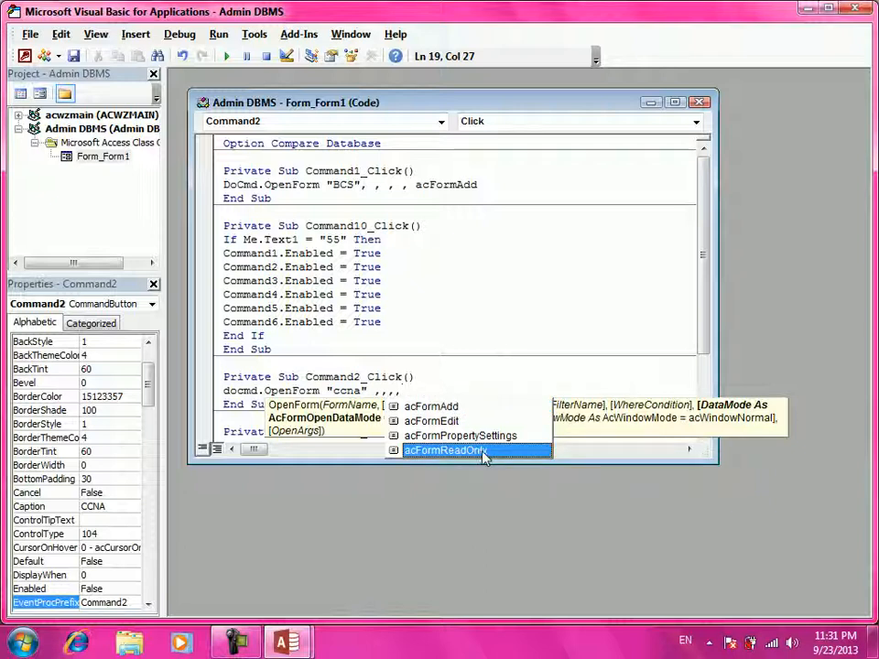
double_click(483, 450)
key(Return)
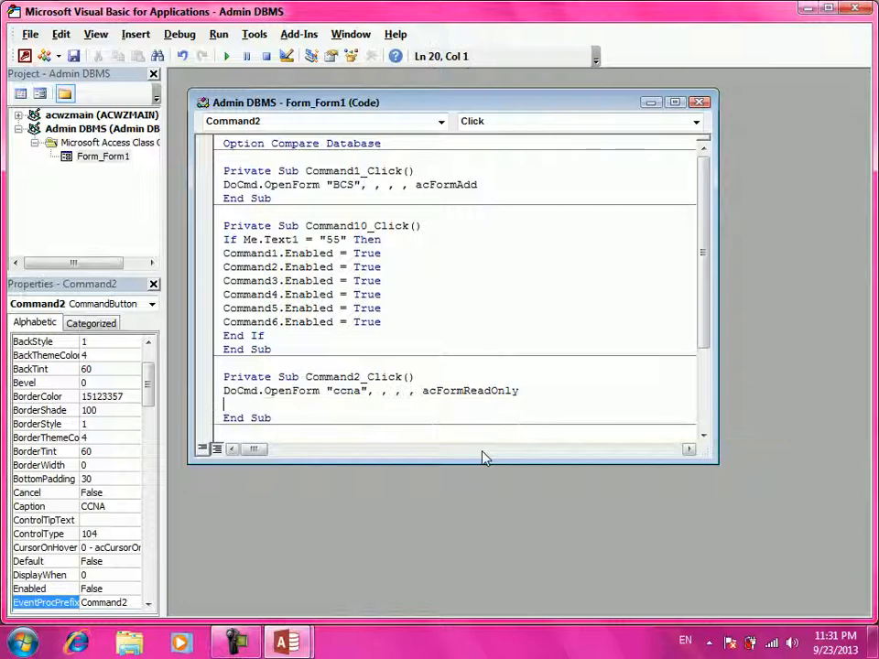
key(BackSpace)
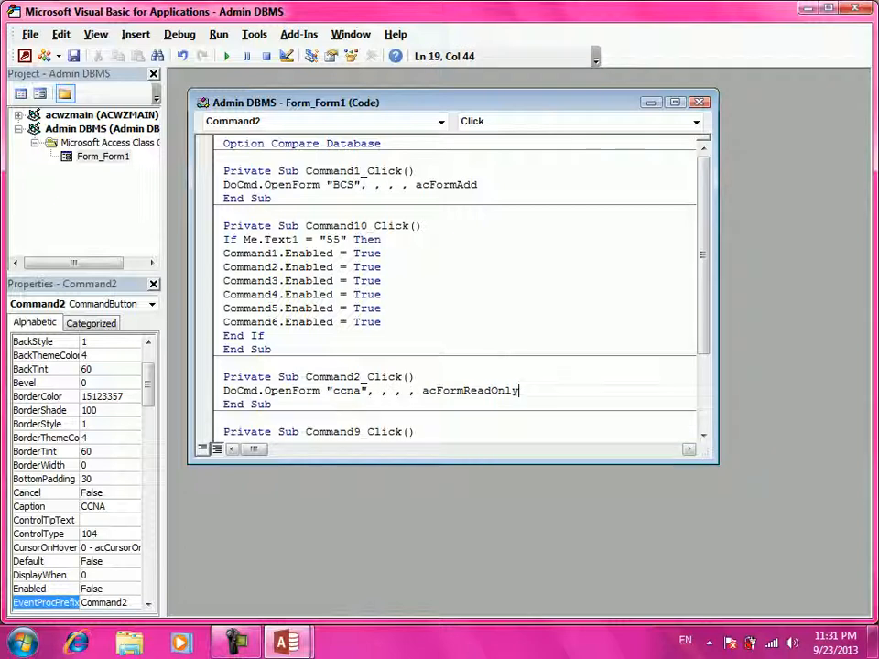
- Return to Form1's design and create a Code Builder click event for the CCNP button
click(862, 11)
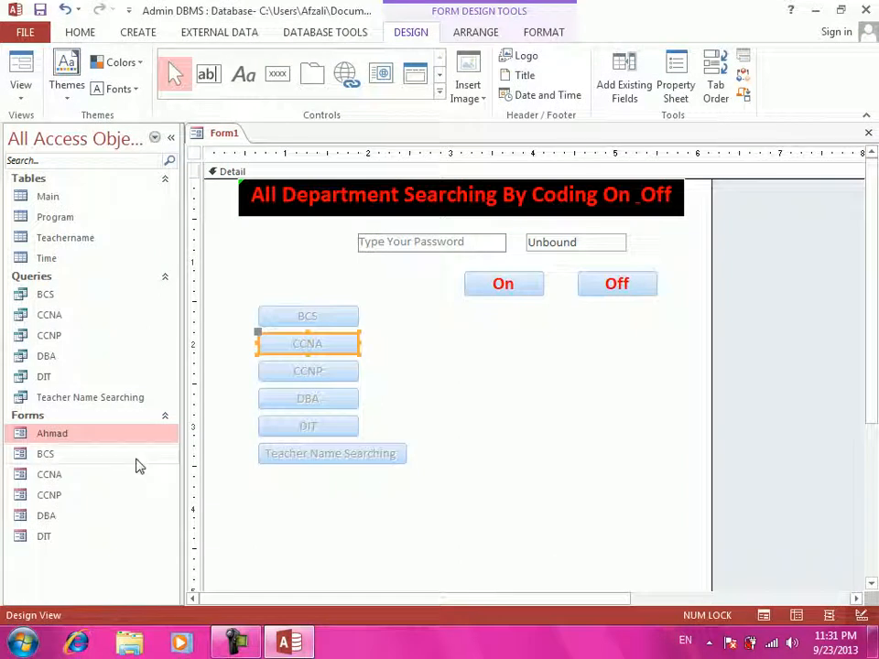
click(292, 373)
right_click(291, 371)
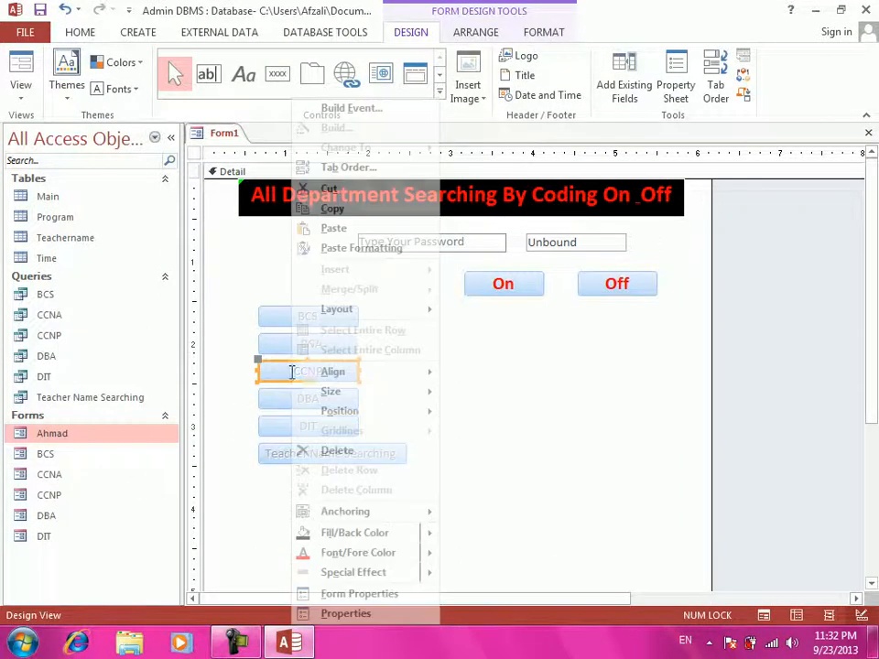
click(382, 109)
click(387, 185)
click(423, 345)
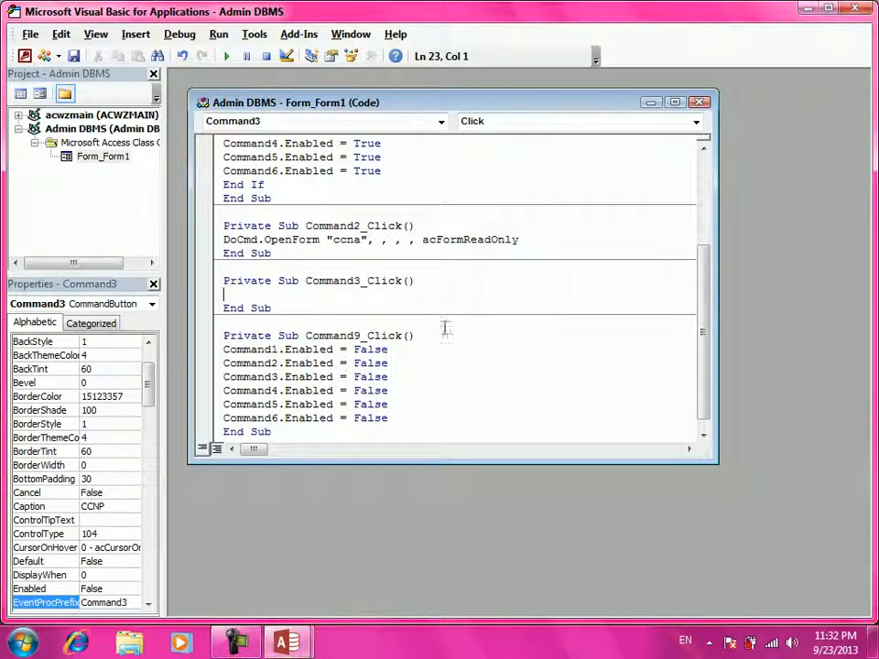
- In Command3_Click, write DoCmd.OpenForm "ccnp", , , , acFormEdit
text(docmd.open)
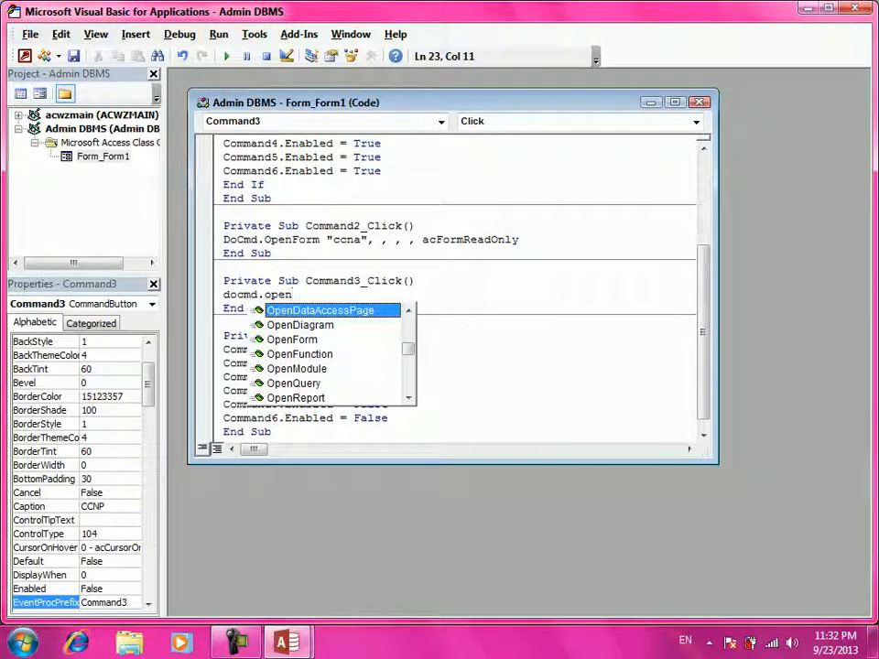
text(form "ccnp")
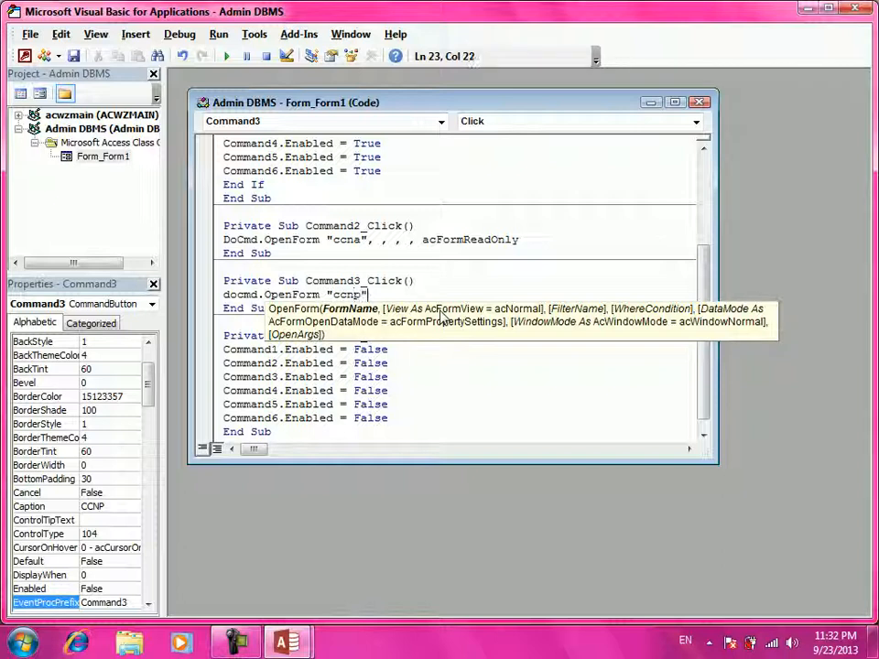
text( ,,,,)
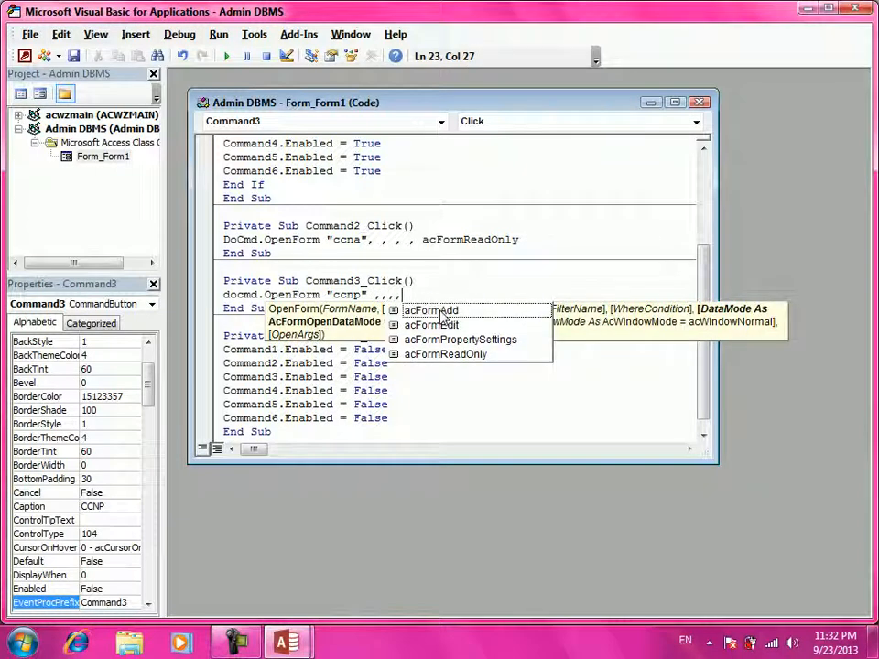
click(437, 325)
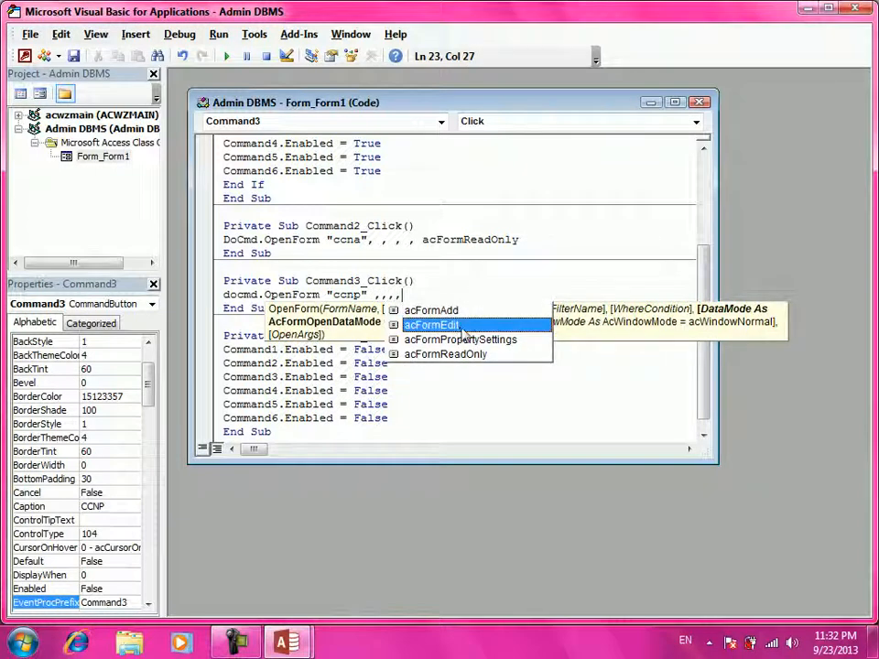
key(Return)
key(BackSpace)
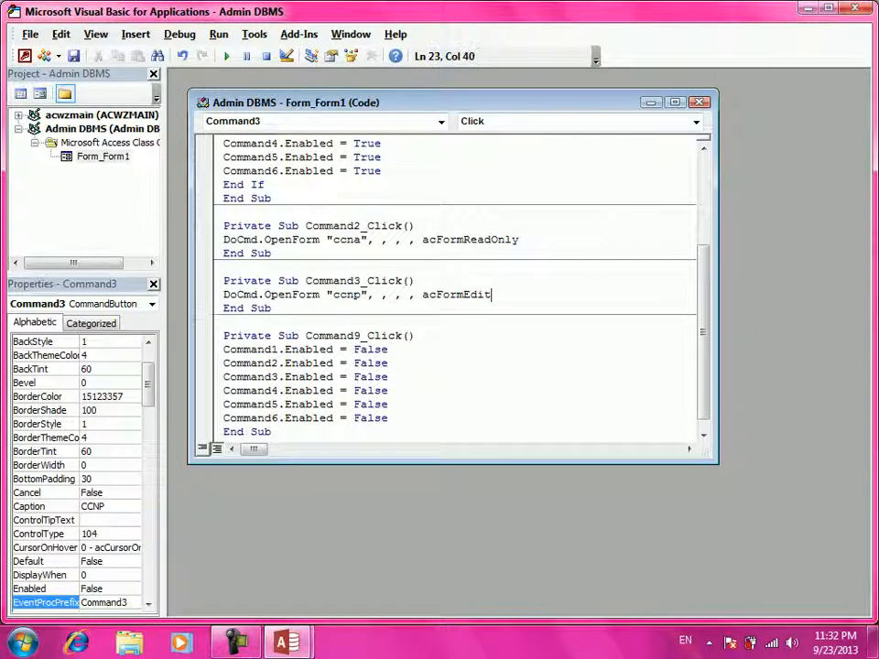
- Return to Form1's design and create a Code Builder click event for the DBA button
click(861, 8)
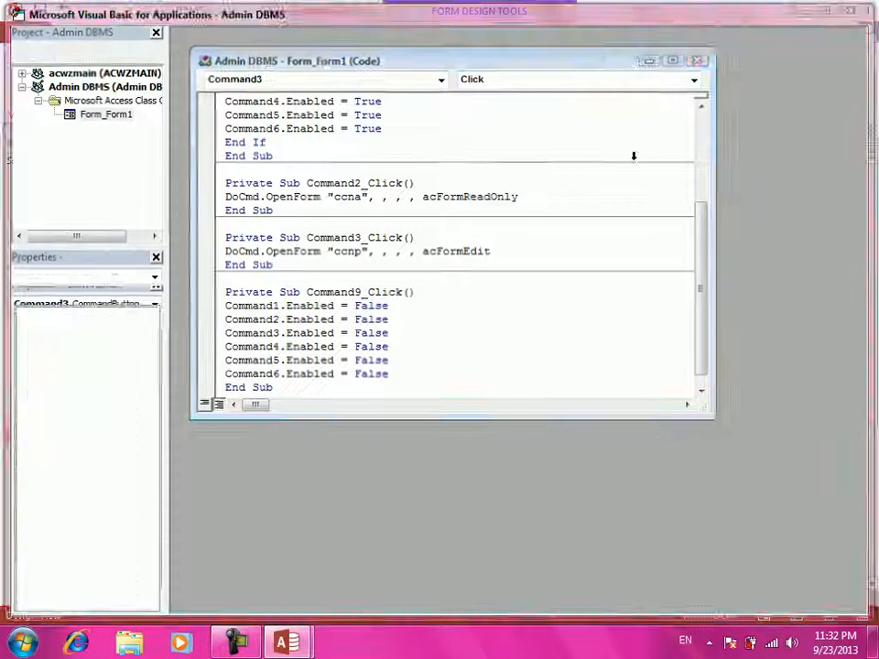
click(317, 398)
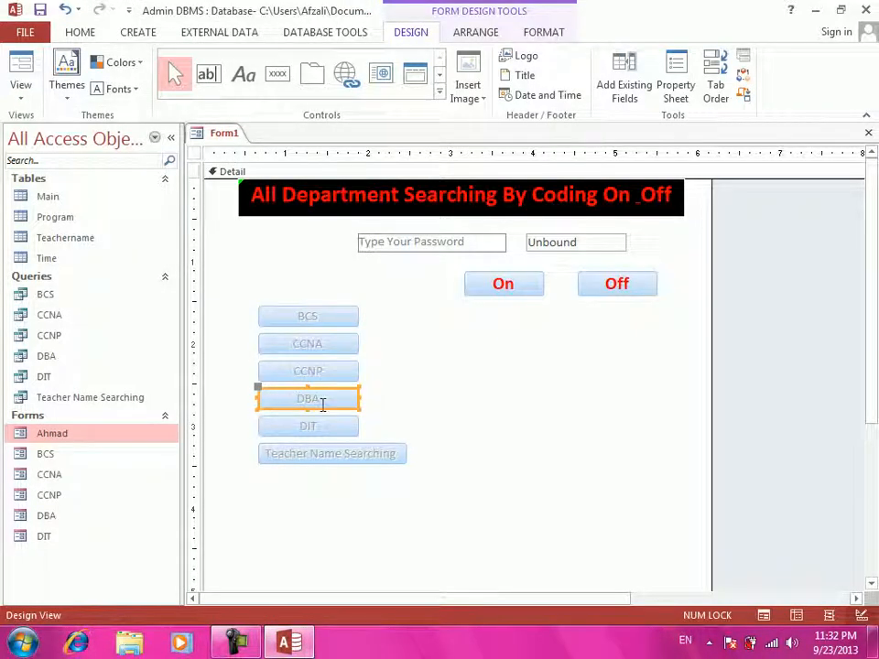
right_click(324, 394)
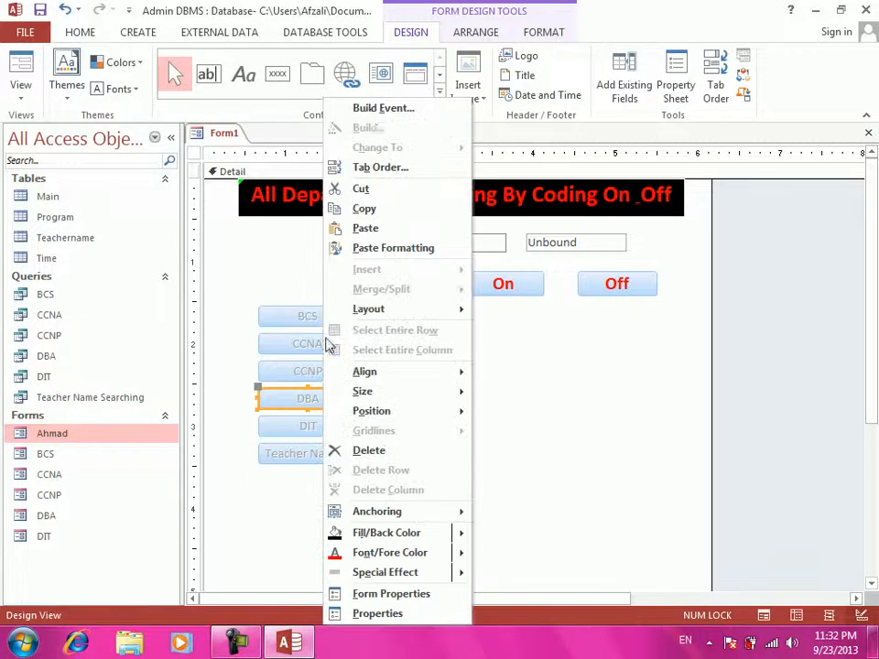
click(384, 110)
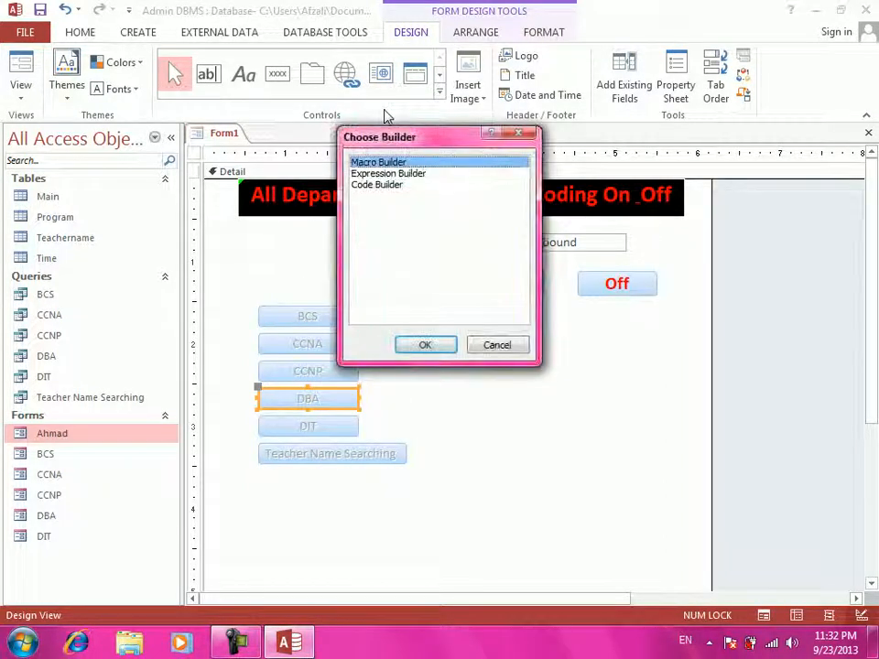
click(373, 186)
click(414, 348)
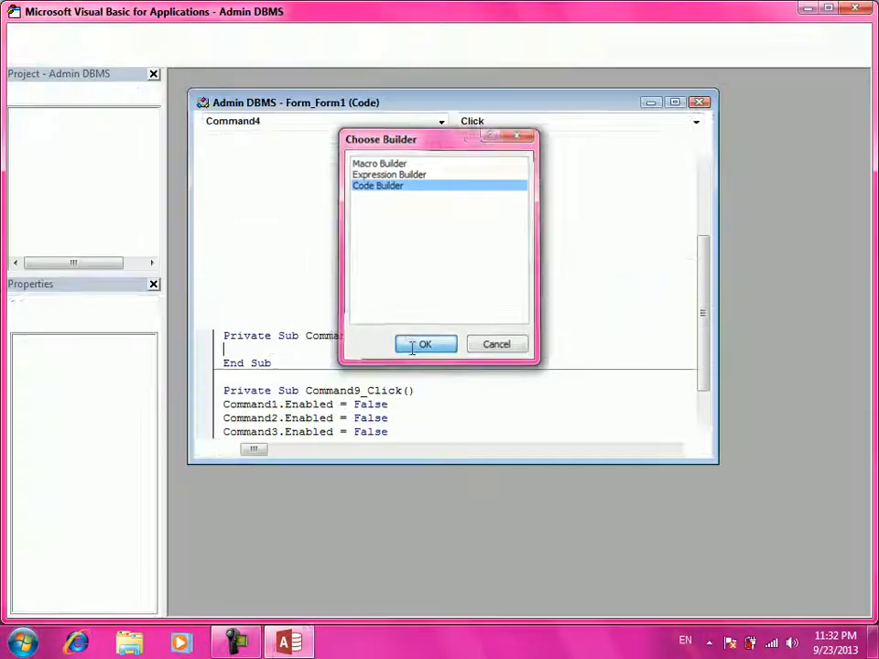
- In Command4_Click, write DoCmd.OpenForm "dba", , , , acFormAdd
text(doc)
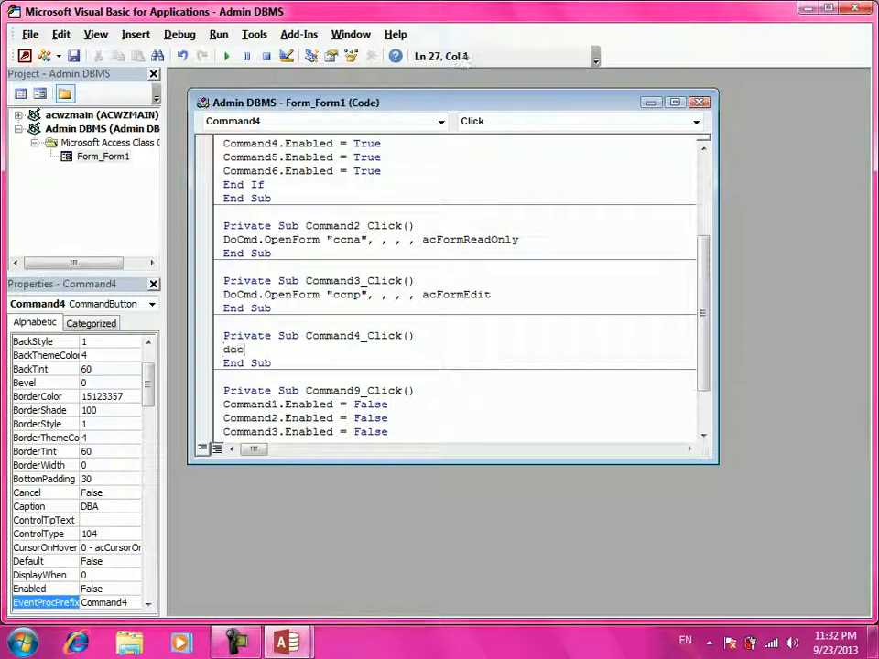
text(md.open)
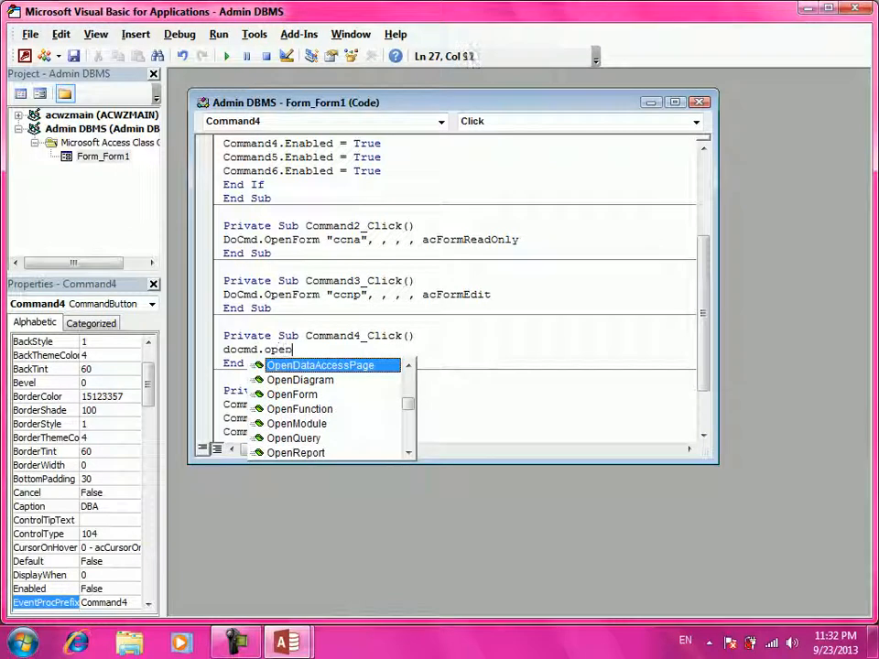
text(form ")
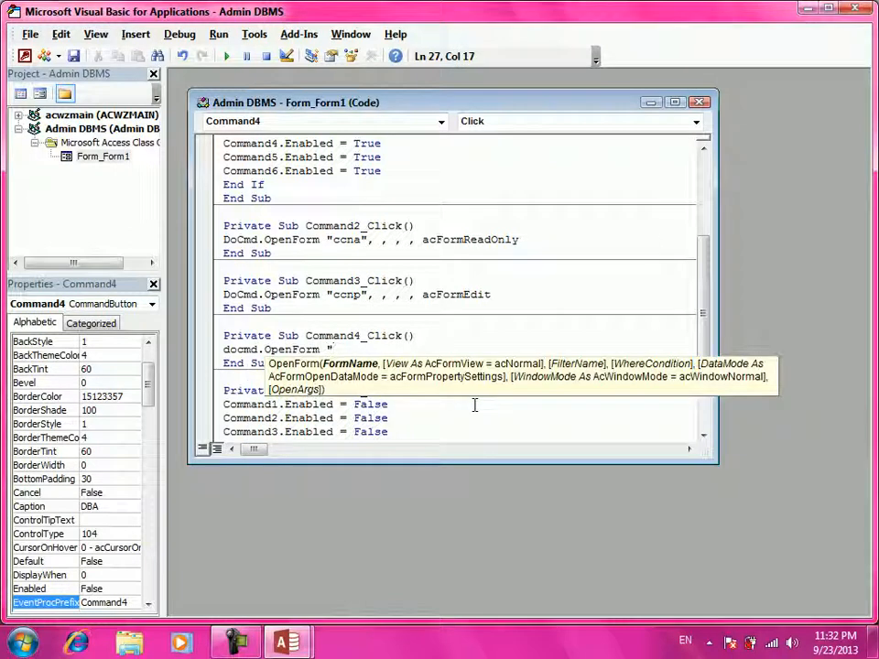
text(dba" ,,,,)
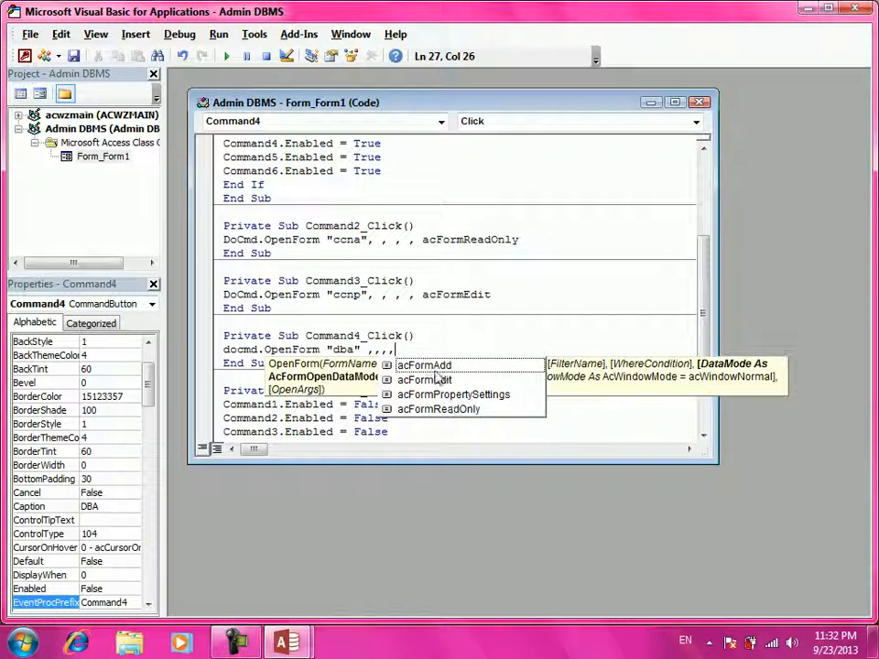
click(436, 371)
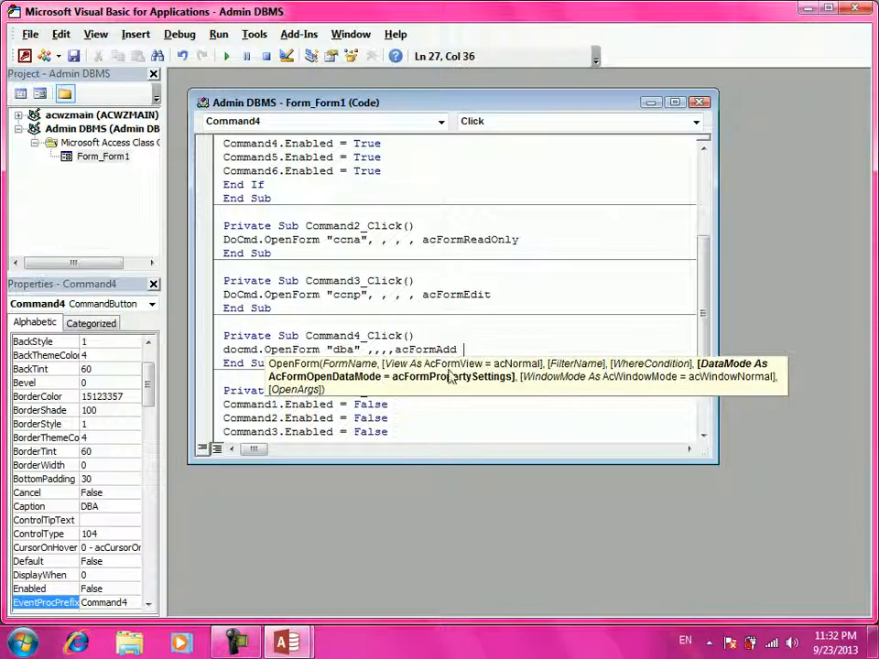
key(Return)
key(BackSpace)
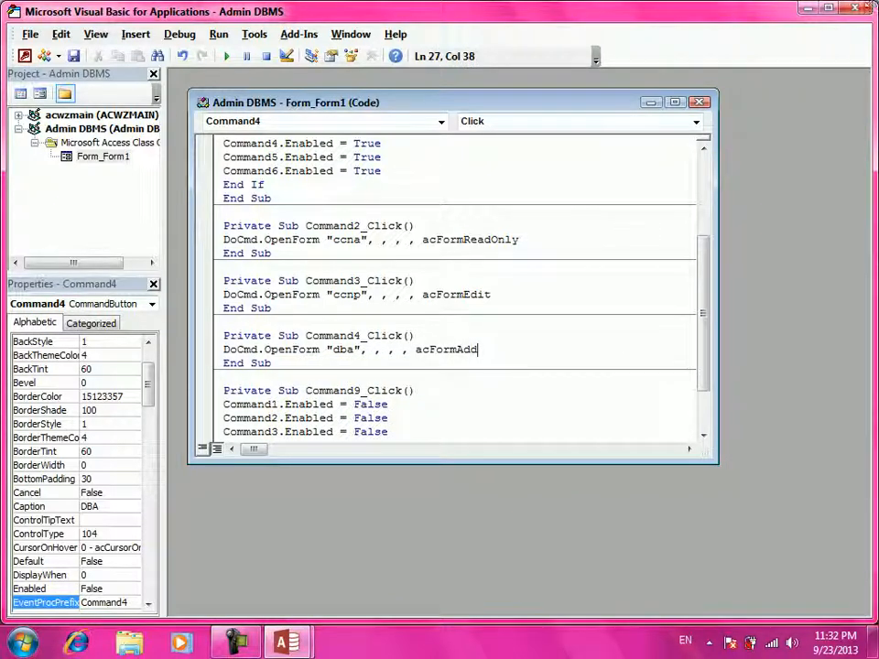
- Return to Form1's design and create a Code Builder click event for the DIT button
click(859, 8)
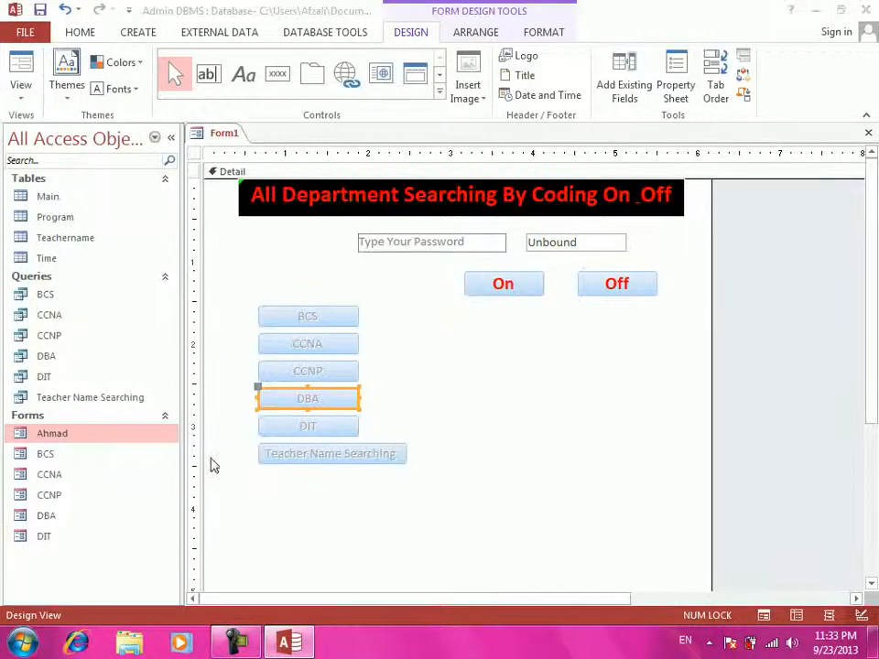
click(308, 427)
right_click(308, 428)
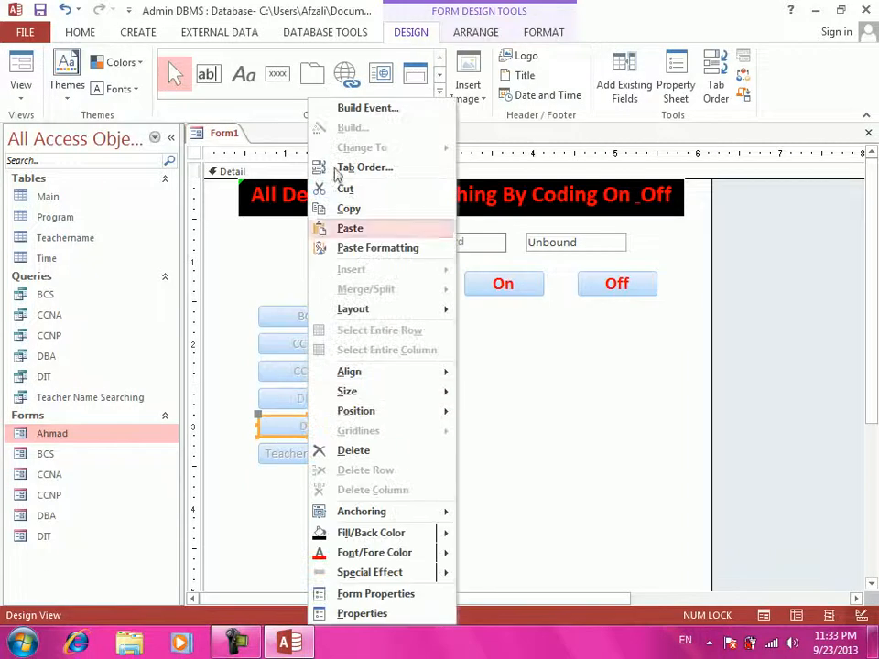
click(369, 108)
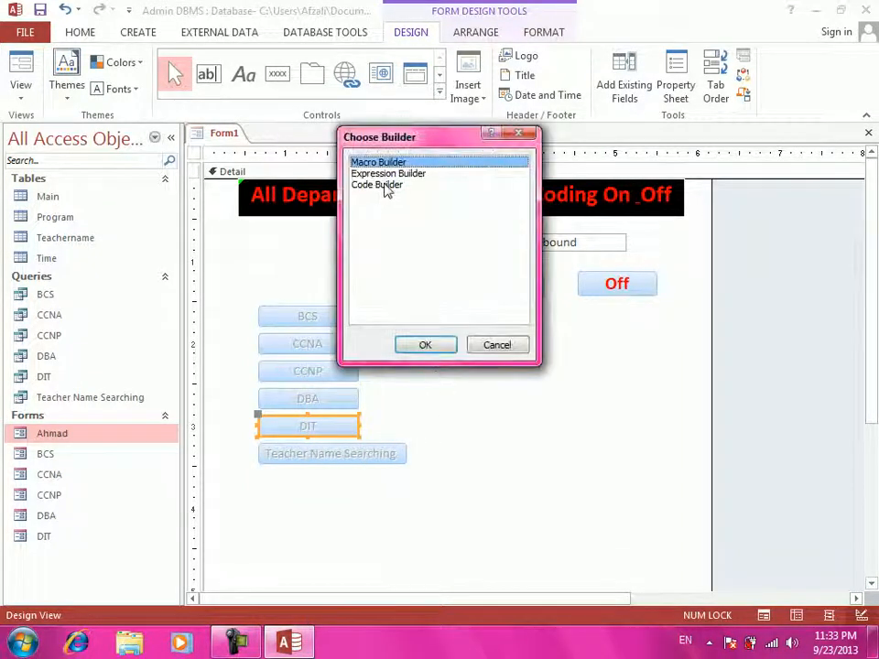
click(386, 184)
click(426, 343)
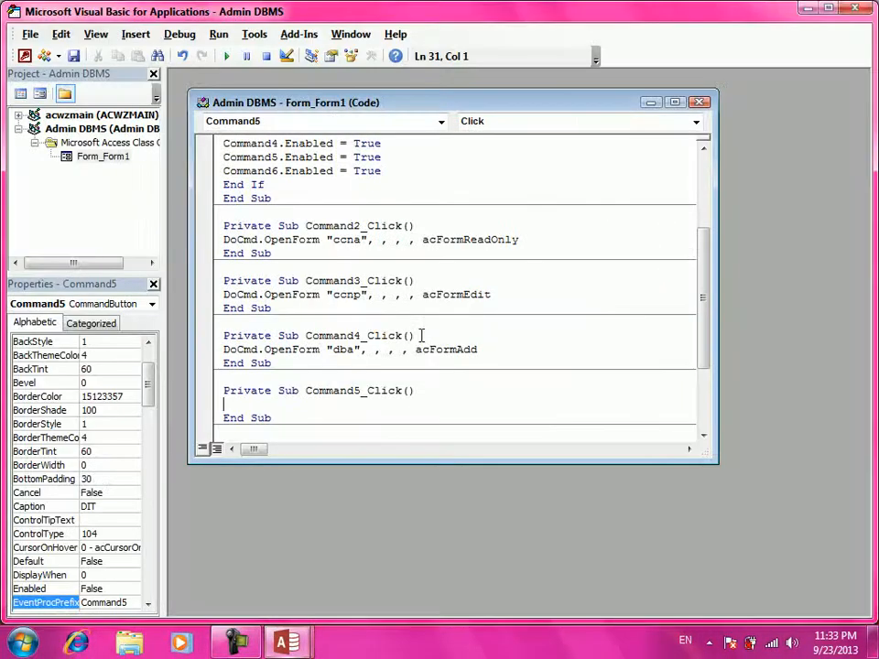
- Write DoCmd.OpenForm "dit", , , , acFormAdd in Command5_Click, then return to Form1's design
text(docmd.oprn)
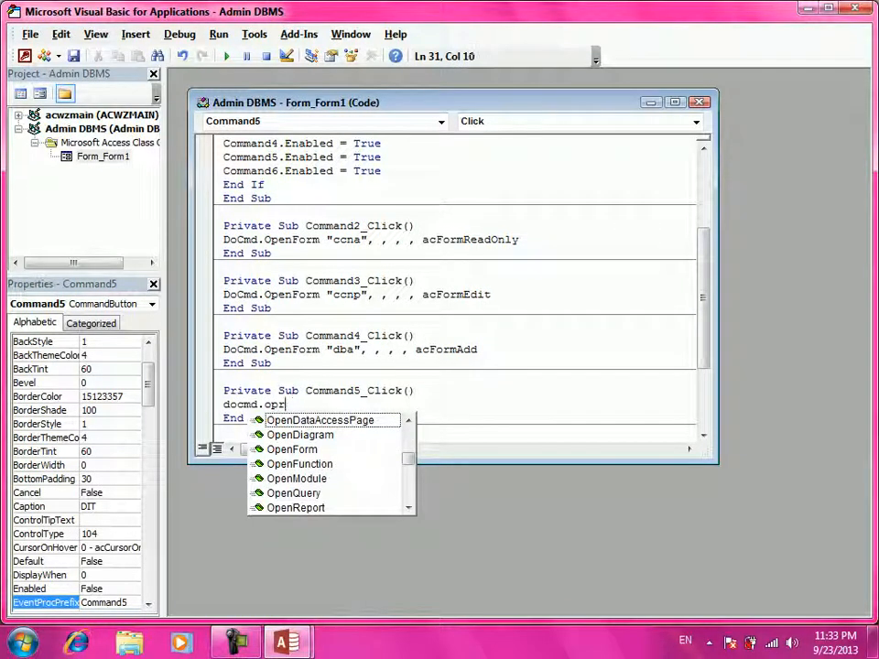
key(BackSpace)
key(BackSpace)
text(enform "dit")
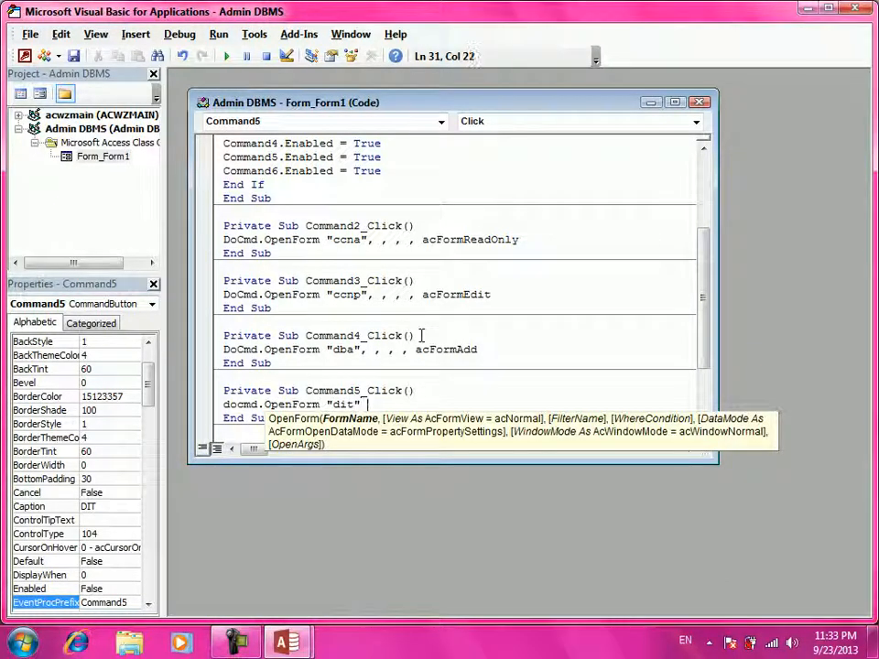
text( ,,,,)
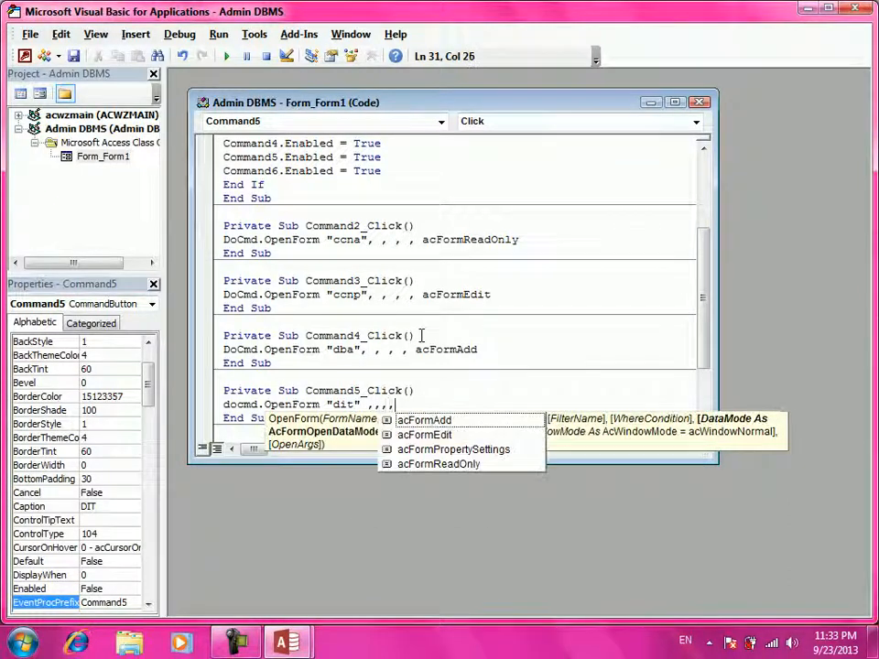
click(500, 428)
double_click(501, 427)
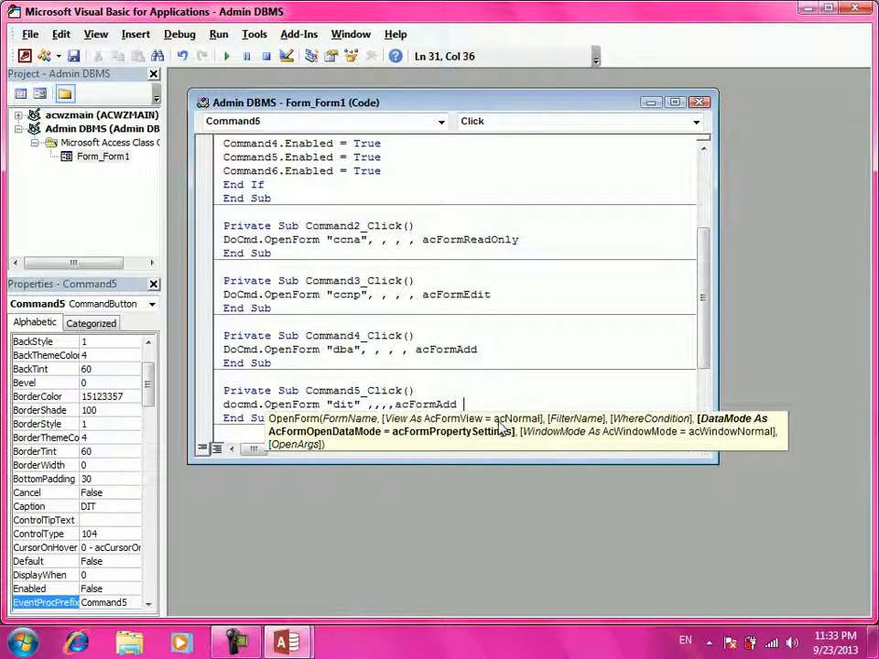
key(Return)
key(BackSpace)
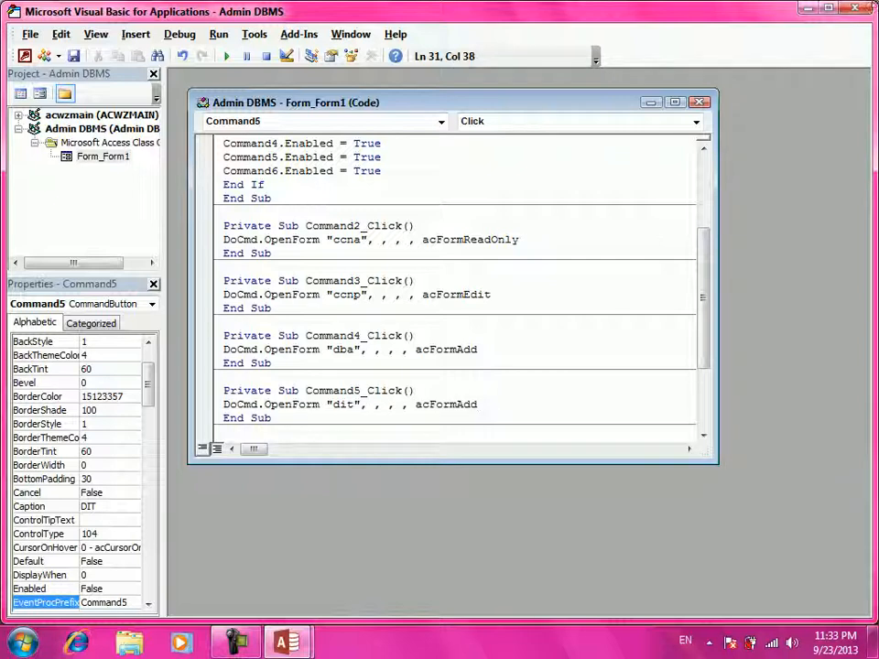
click(869, 11)
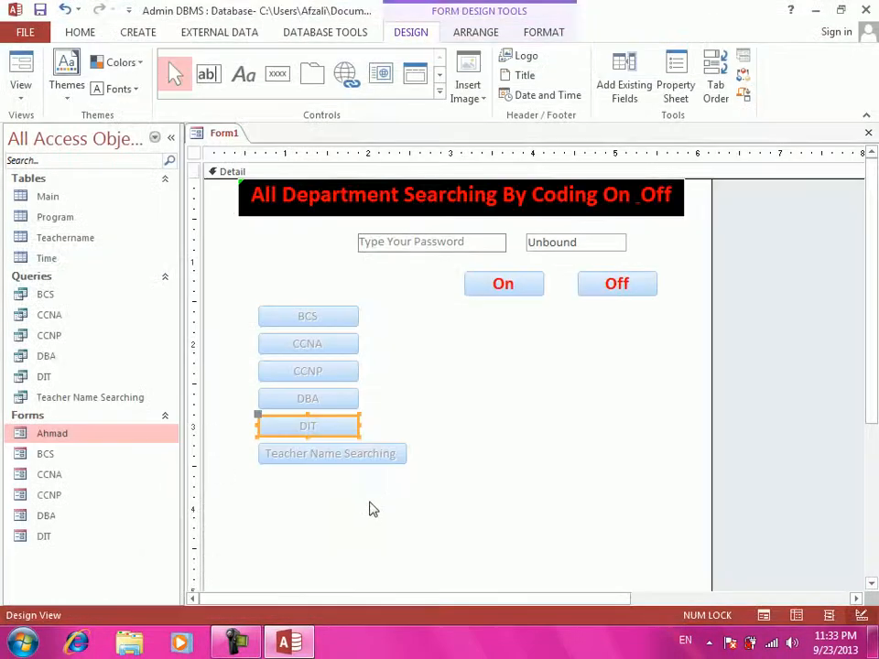
click(378, 454)
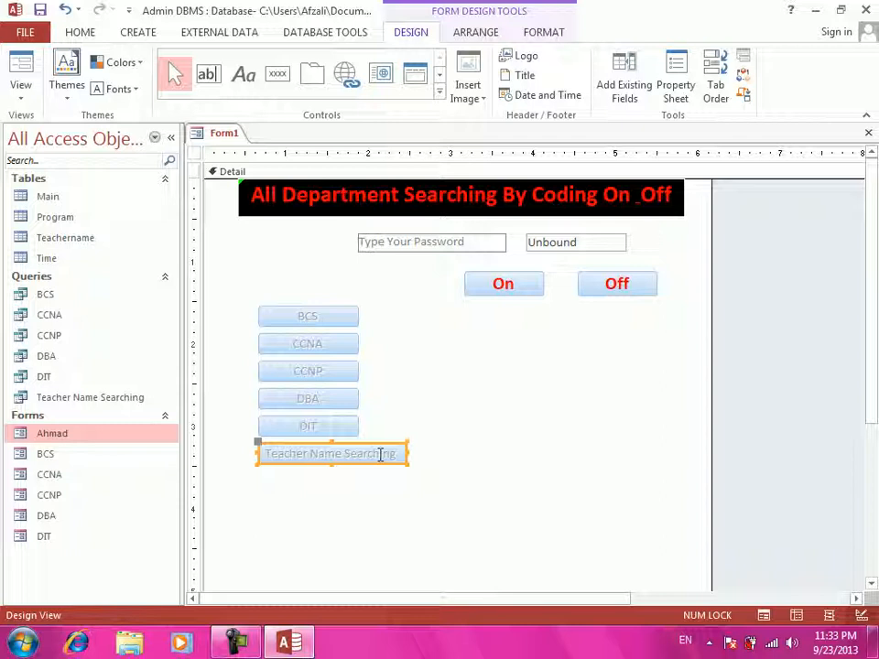
- Create the Teacher Name Searching button's click code, starting a DoCmd.OpenForm line, then check form names
right_click(380, 455)
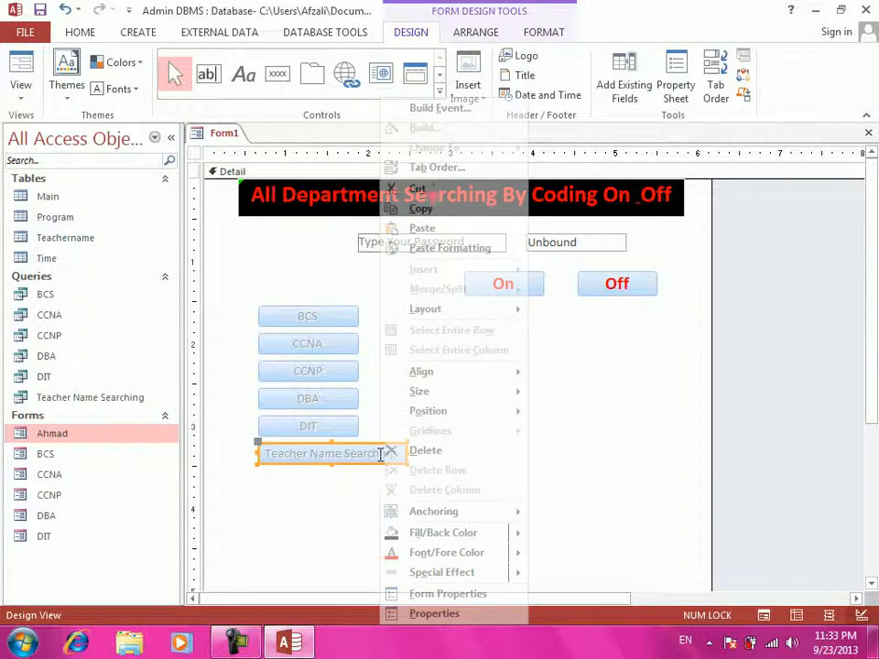
click(430, 108)
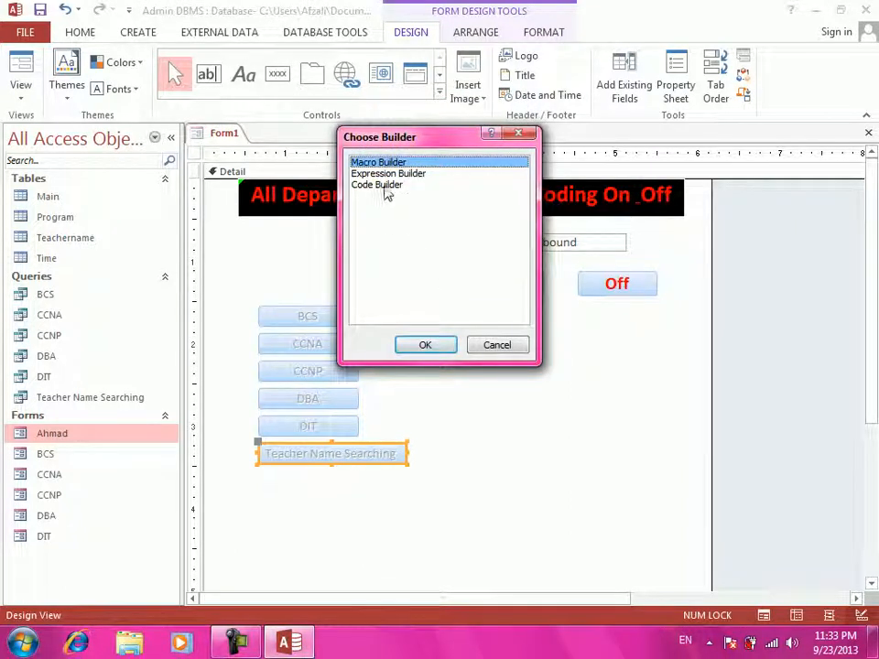
click(379, 185)
click(430, 345)
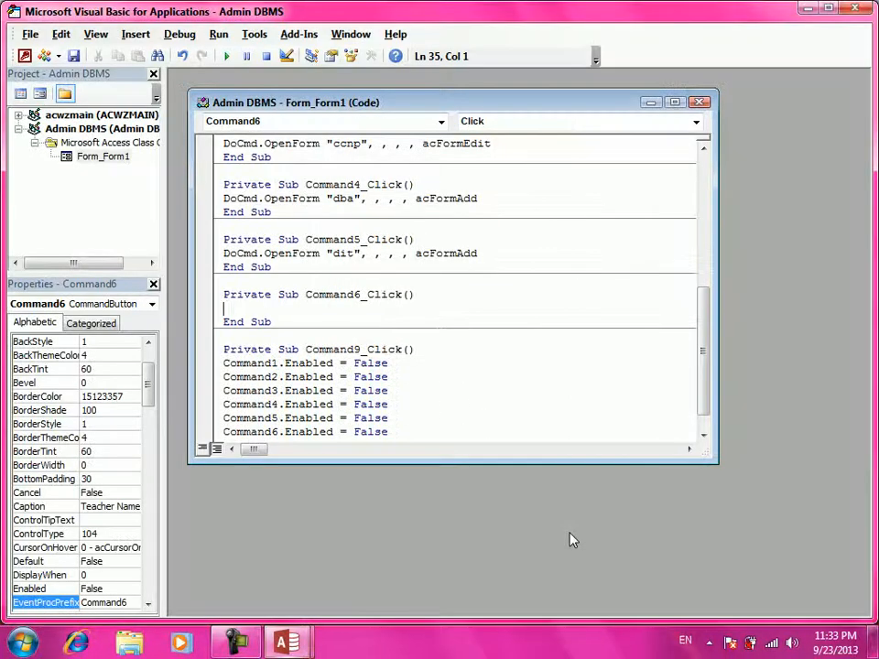
text(doc)
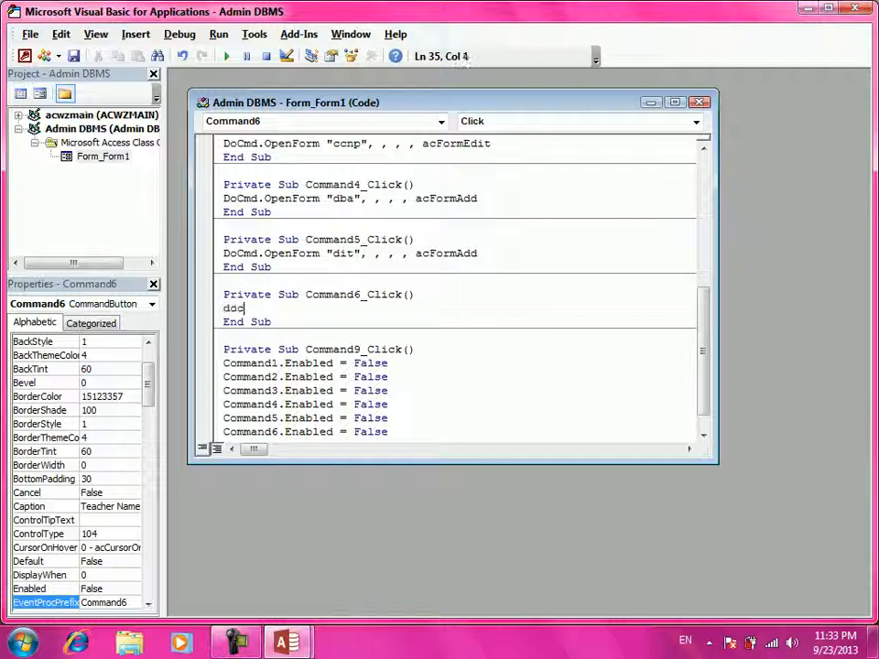
text(md.openform)
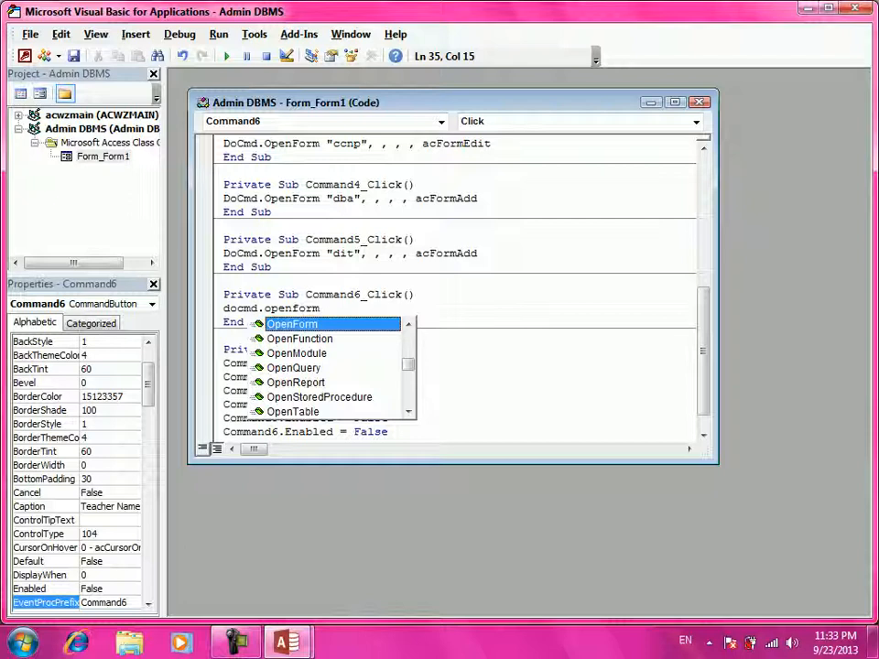
text(")
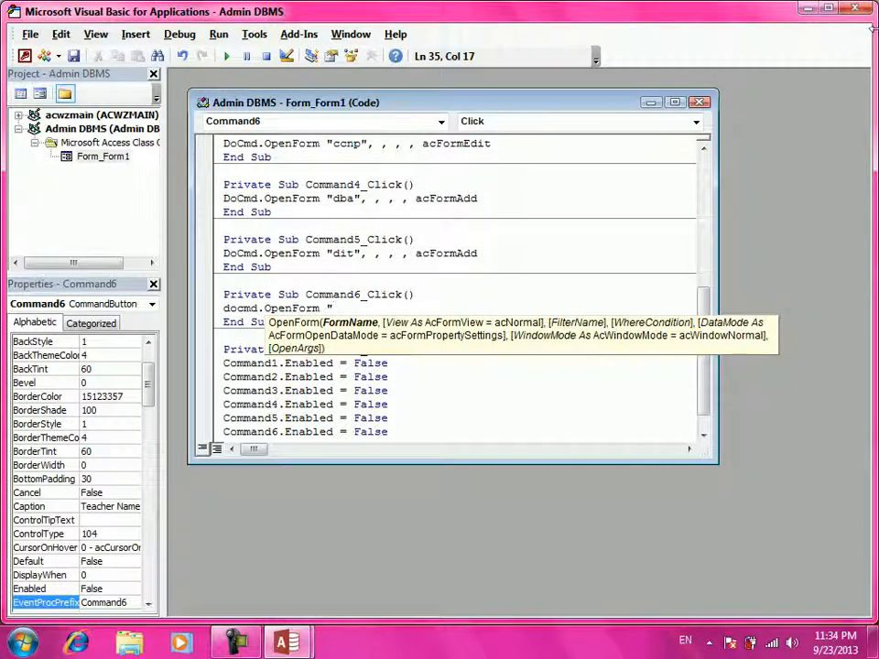
click(856, 8)
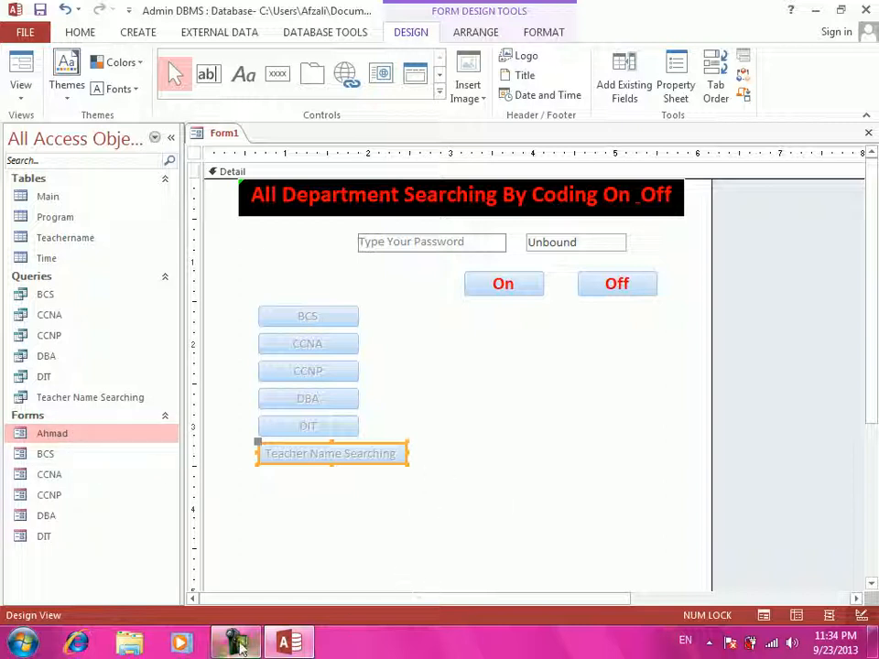
- Complete Command6_Click as DoCmd.OpenForm "ahmad", , , , acFormAdd, save it and close the editor
right_click(333, 456)
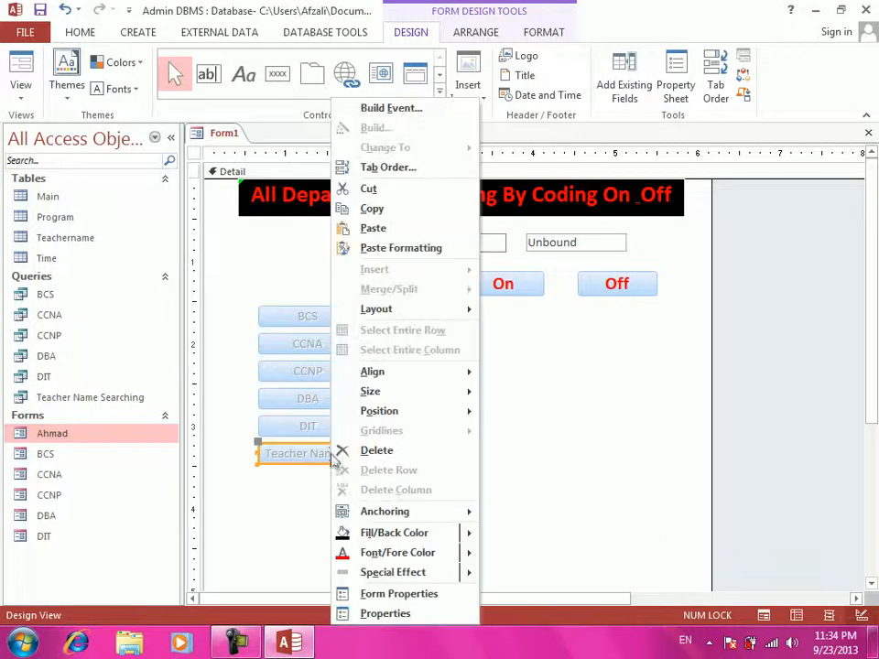
click(394, 108)
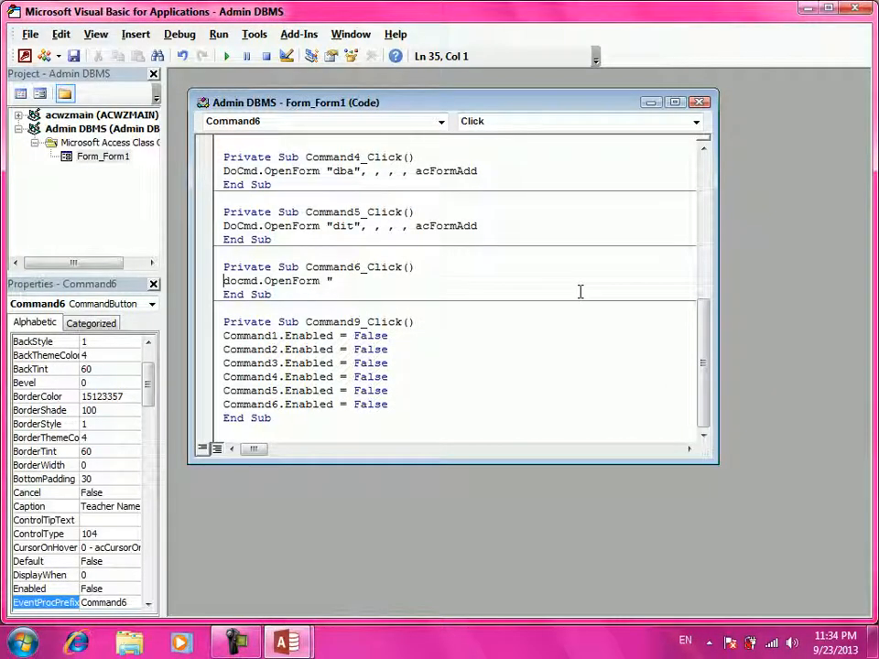
text(doc)
key(BackSpace)
key(BackSpace)
key(BackSpace)
click(357, 278)
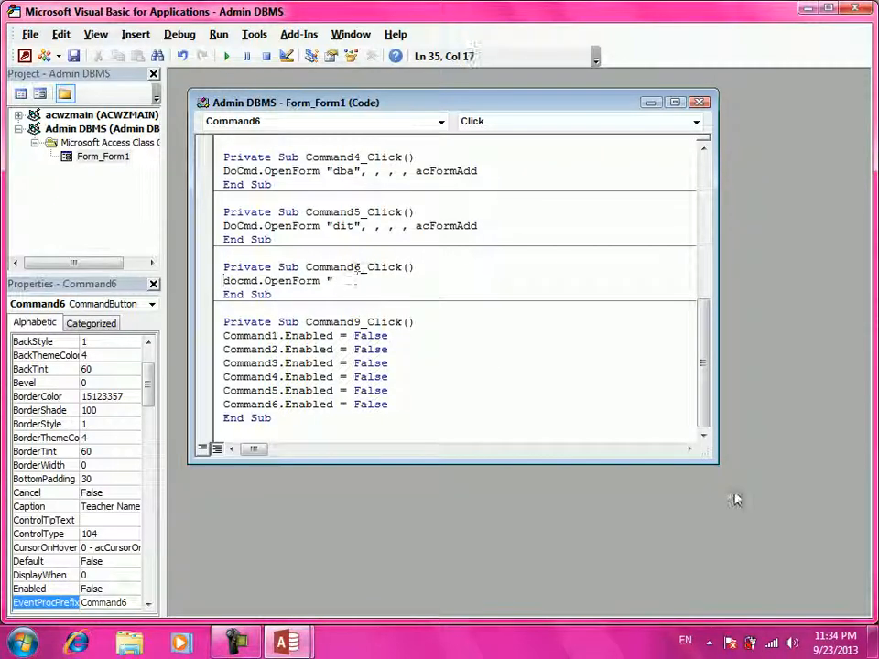
text(ahmad)
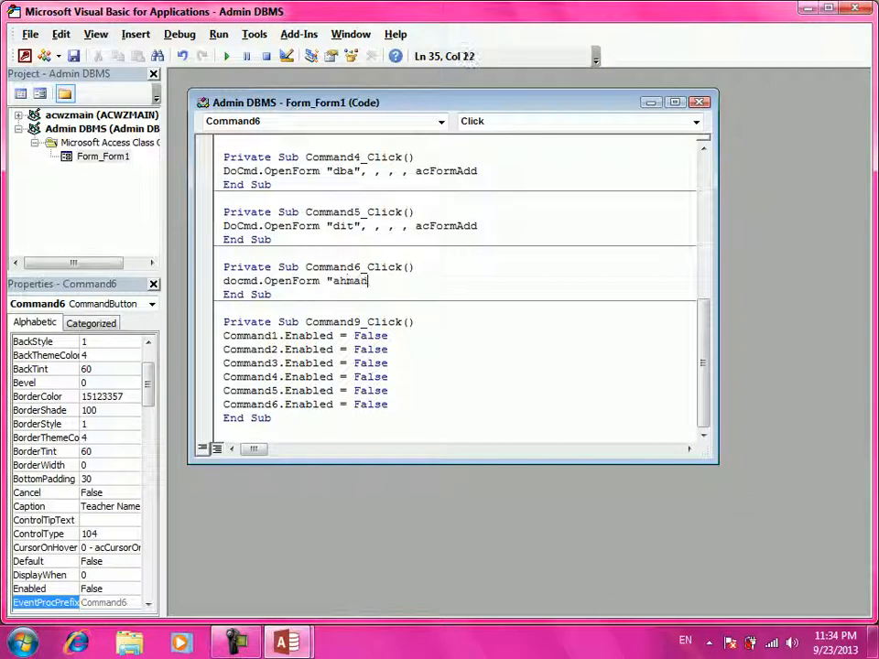
text(" ,,,,)
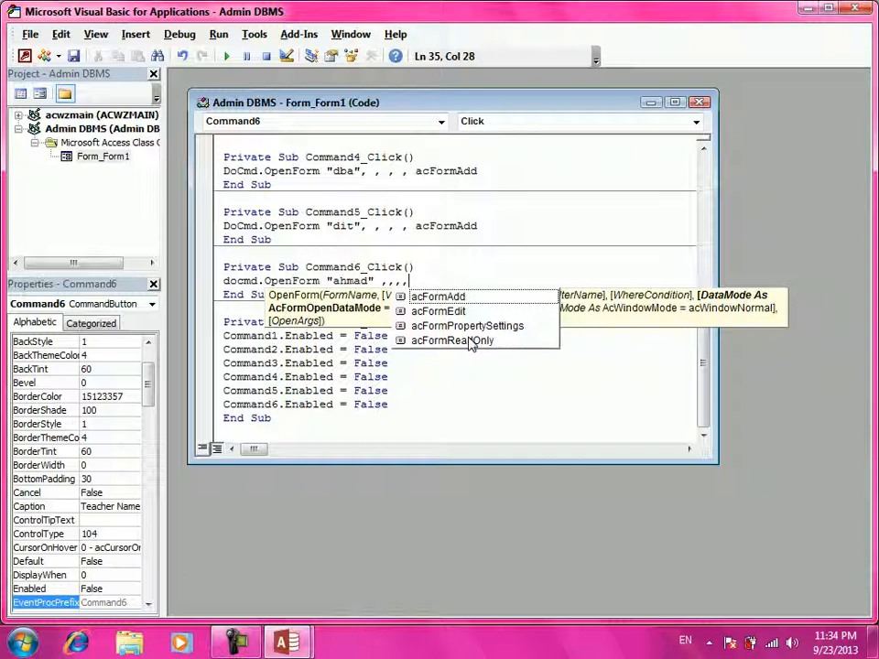
click(467, 298)
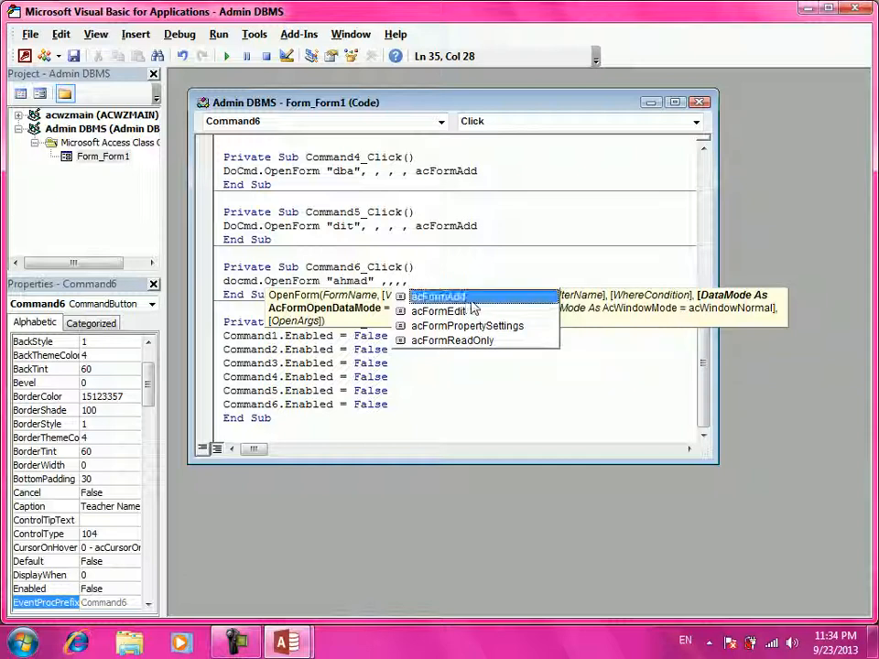
key(space)
key(ctrl+s)
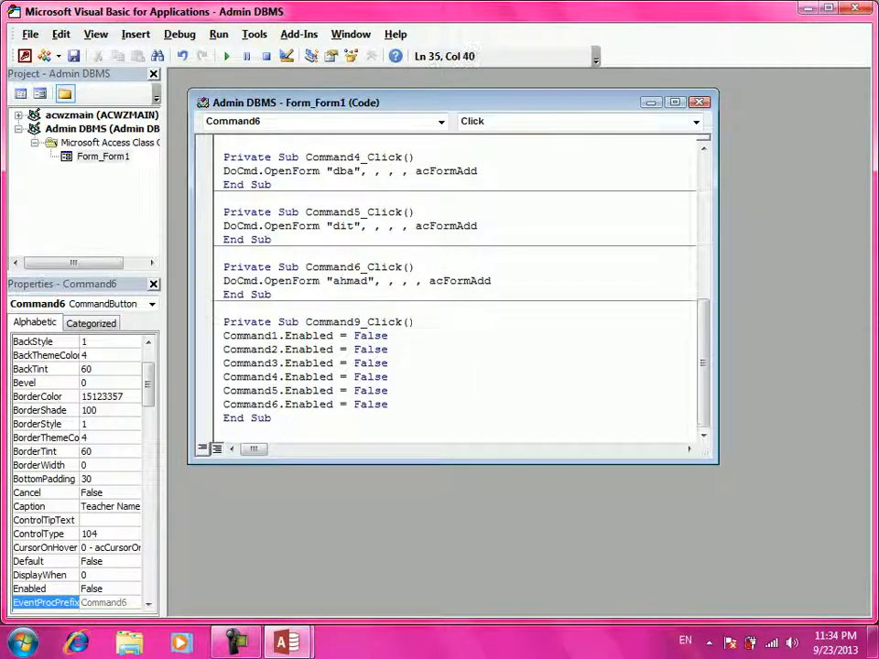
click(858, 7)
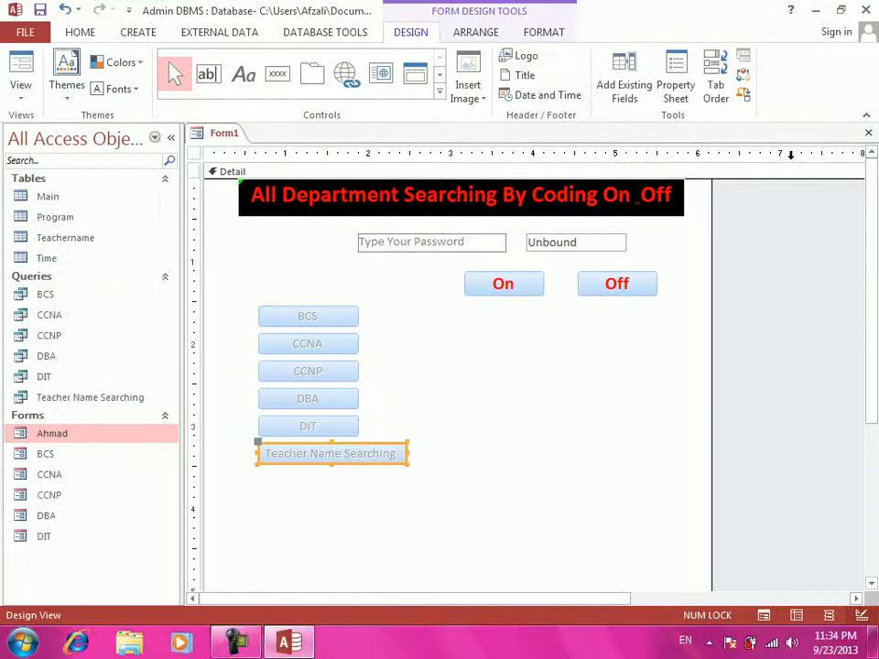
- Switch Form1 to Form View, enable the department buttons and open the BCS form
click(18, 92)
click(43, 126)
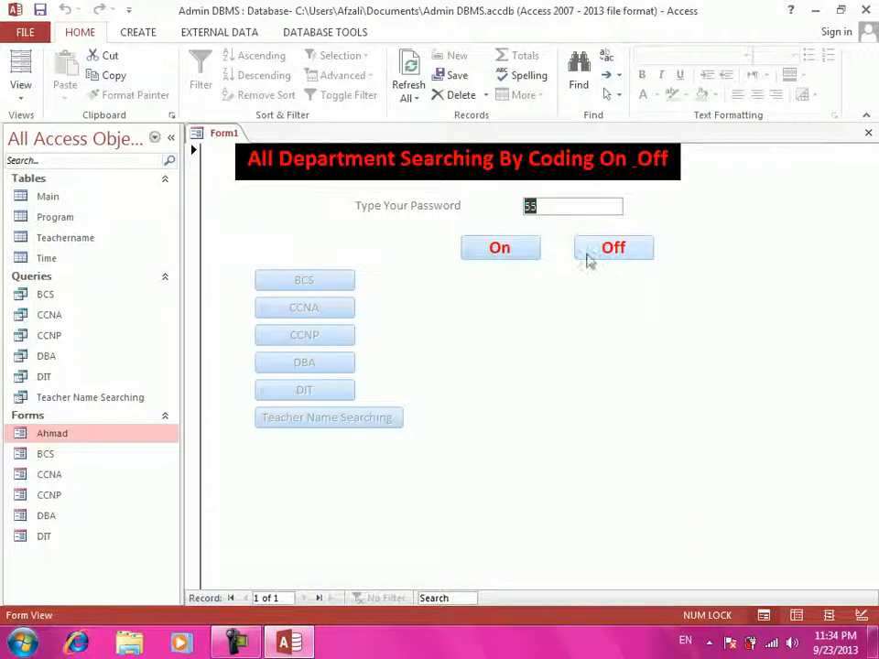
click(494, 253)
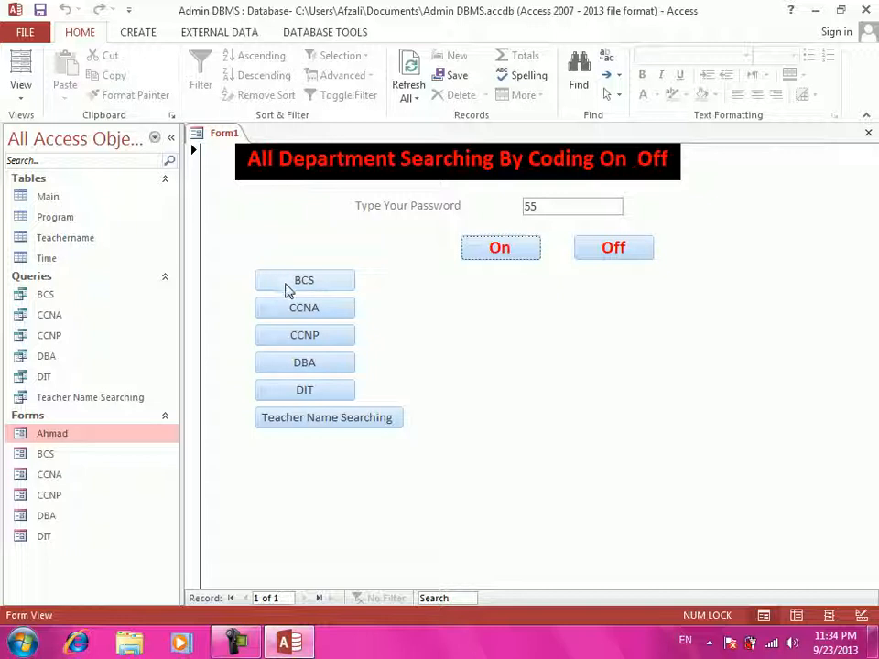
click(289, 284)
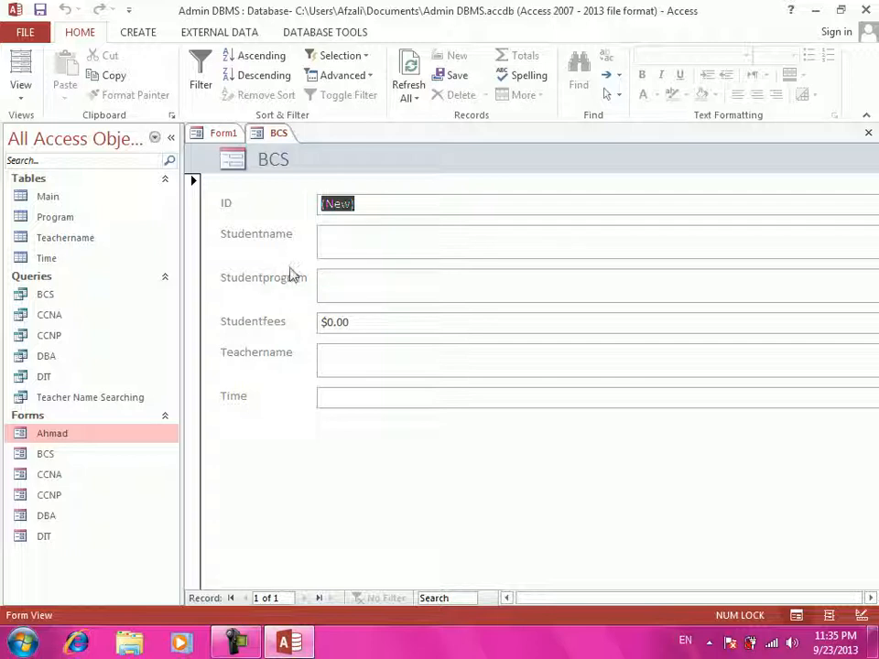
- Enter a new record with a student name, program bcs and fees 900, then close BCS
click(325, 248)
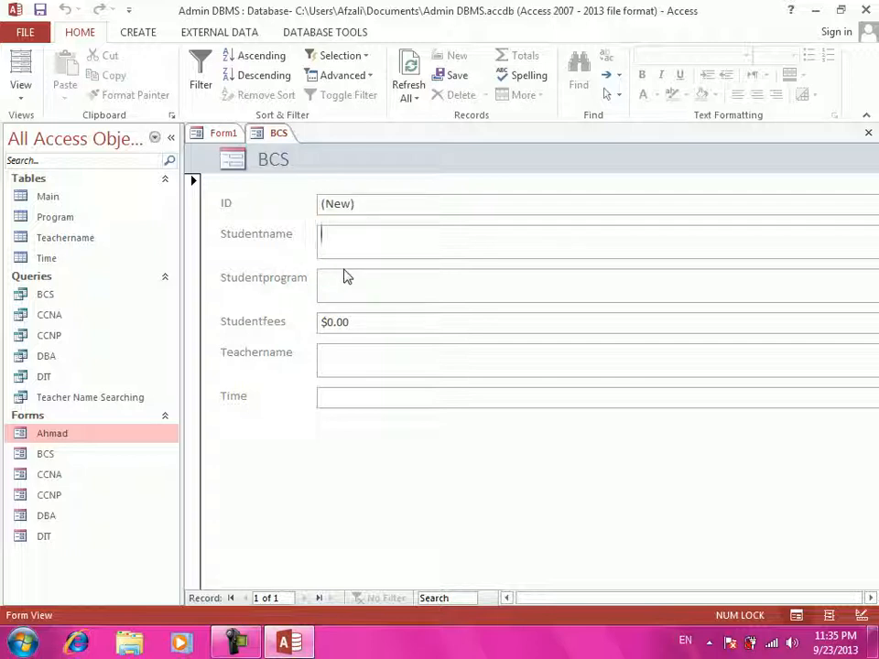
text(kkarima)
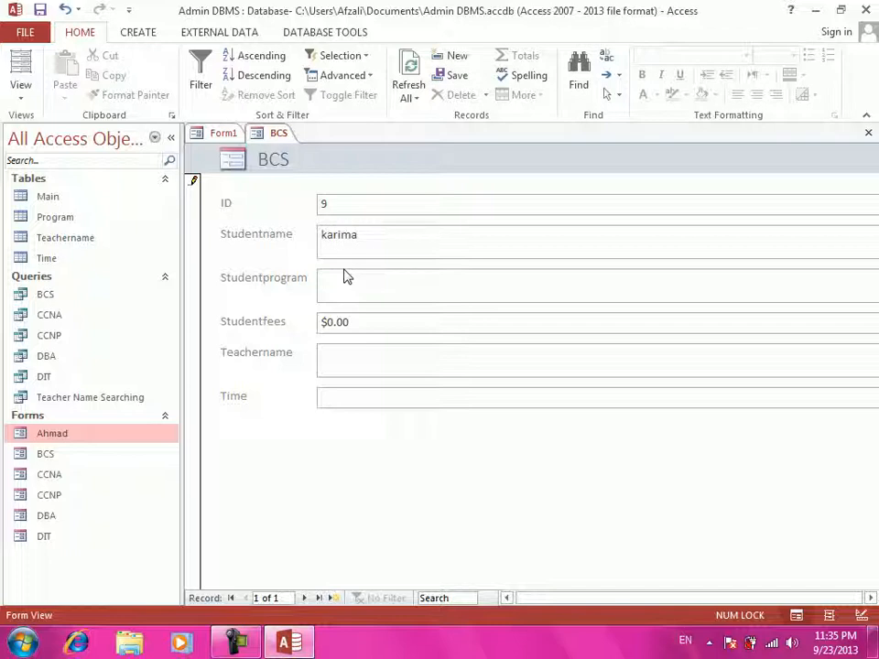
click(343, 277)
text(bcs)
key(Tab)
text(900)
key(Tab)
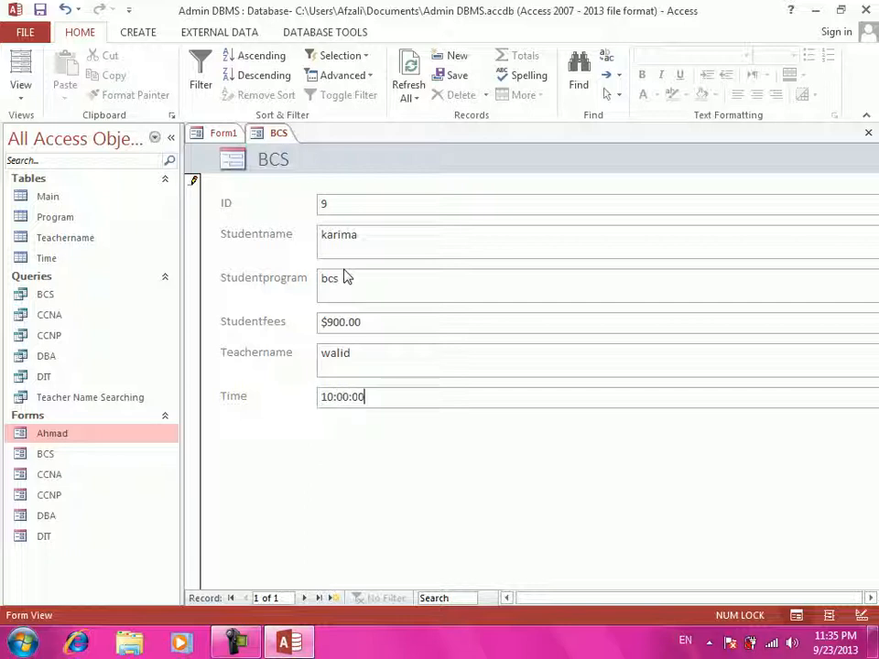
key(ctrl+w)
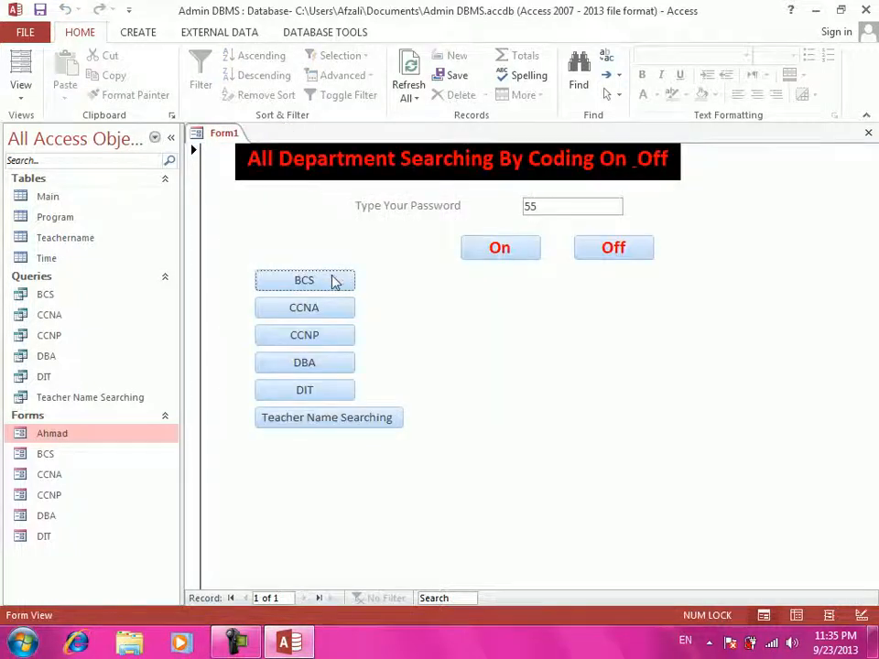
- Check the Main table, then test the CCNA, CCNP and Teacher Name Searching buttons
double_click(41, 196)
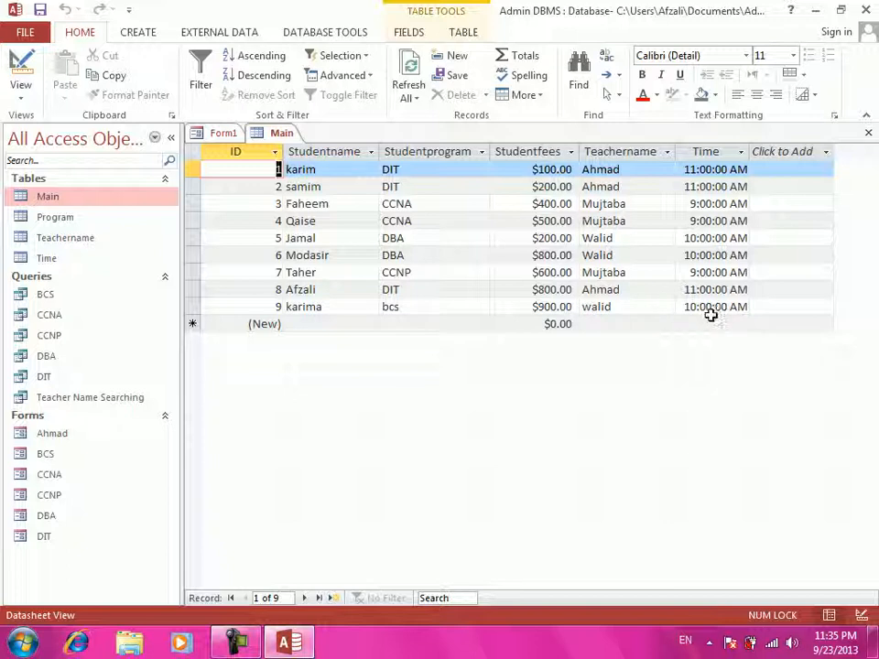
key(ctrl+w)
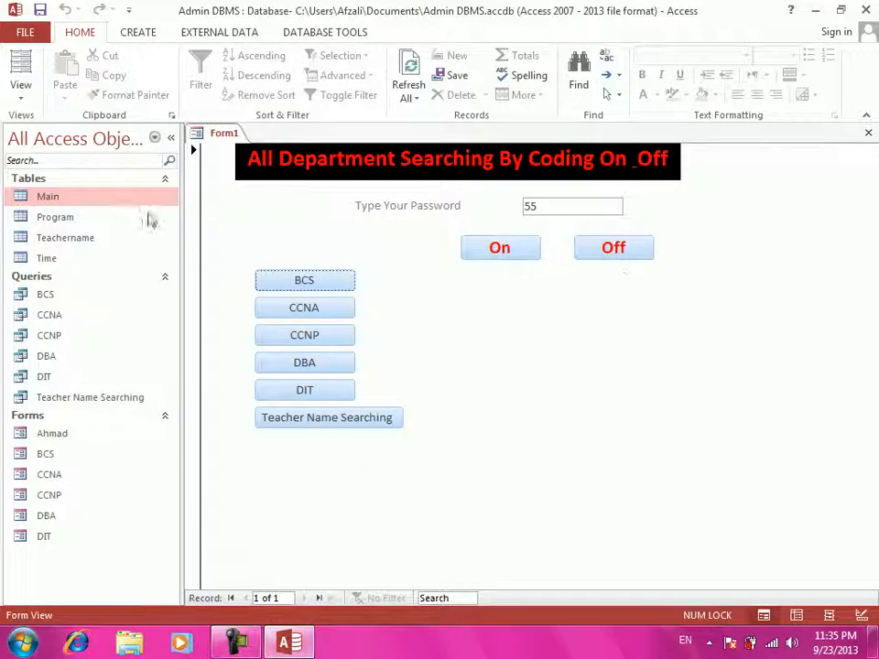
click(304, 308)
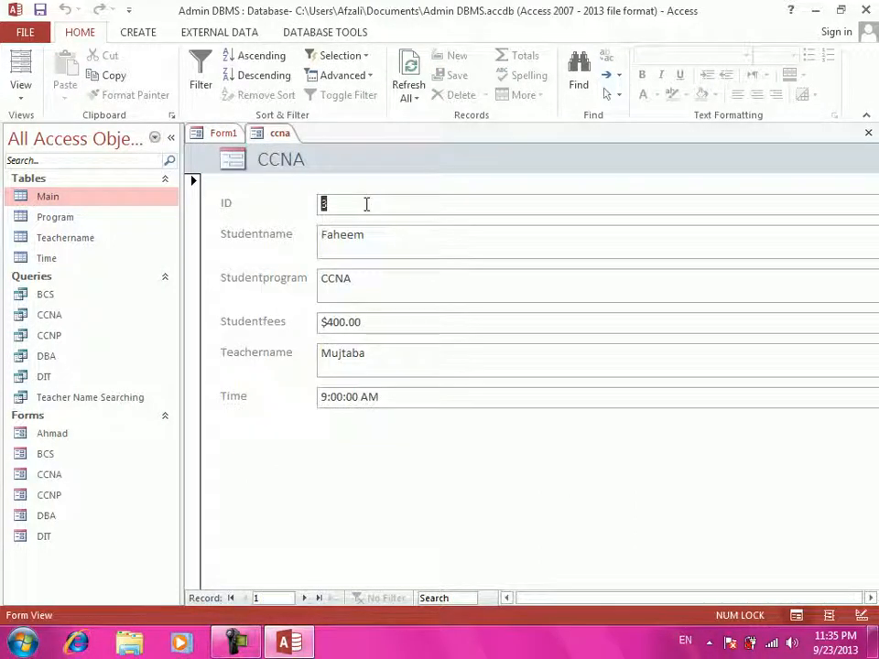
key(ctrl+w)
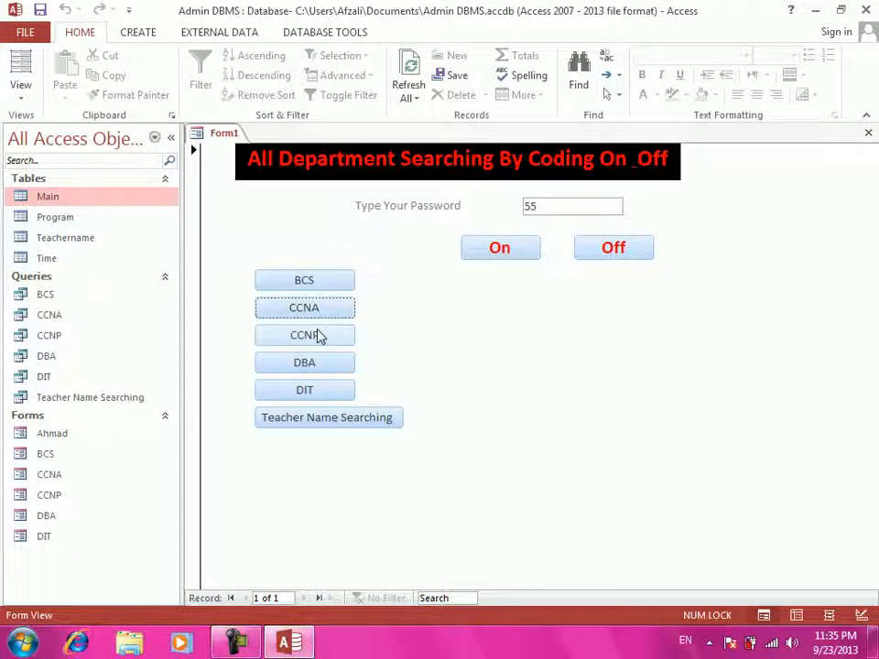
click(320, 335)
key(ctrl+w)
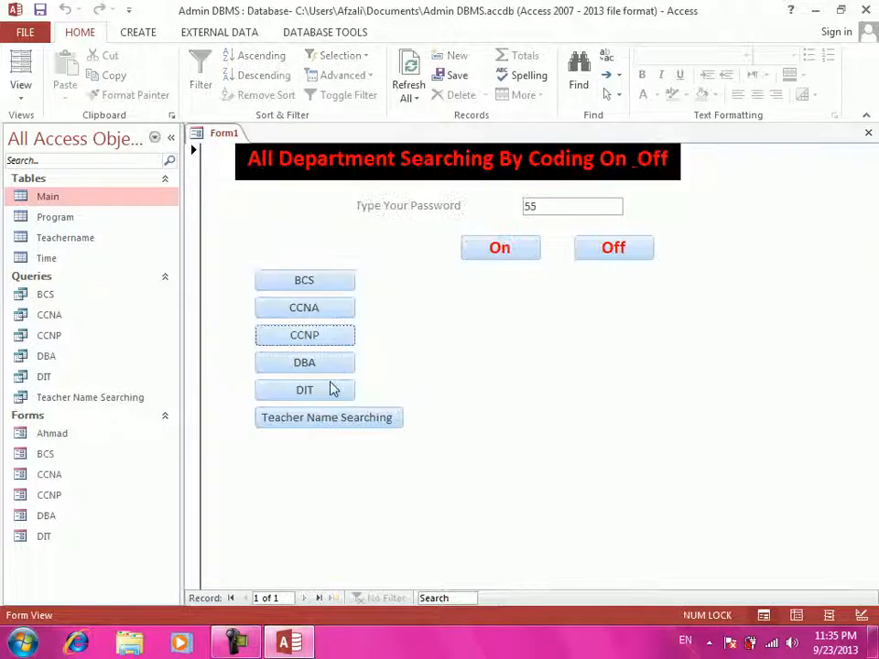
click(334, 418)
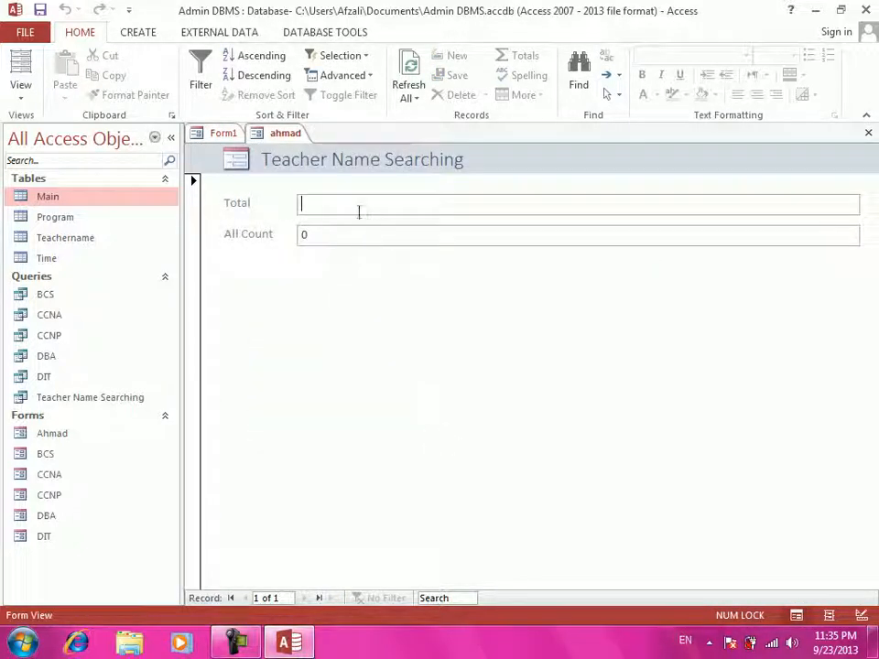
key(ctrl+w)
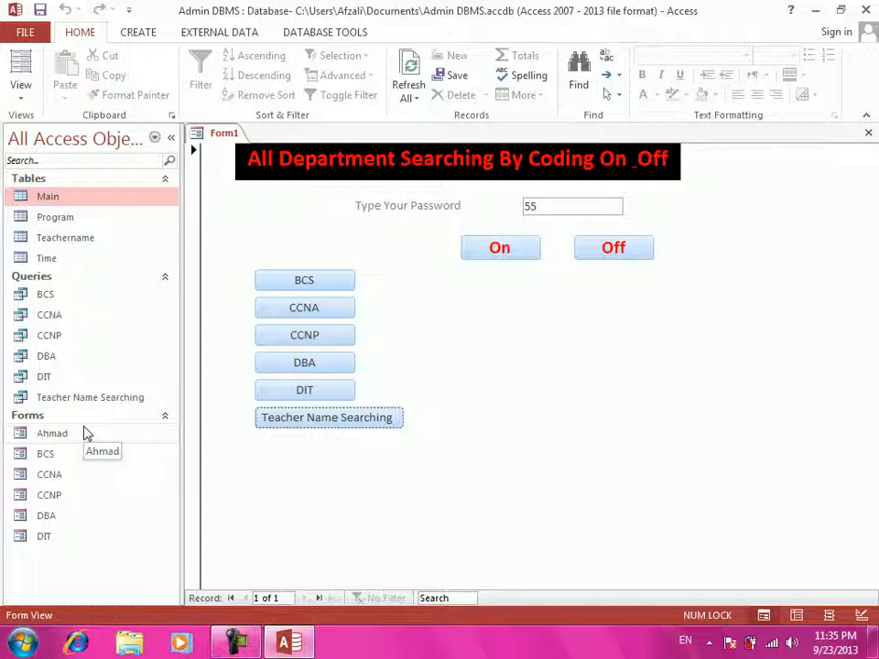
click(275, 314)
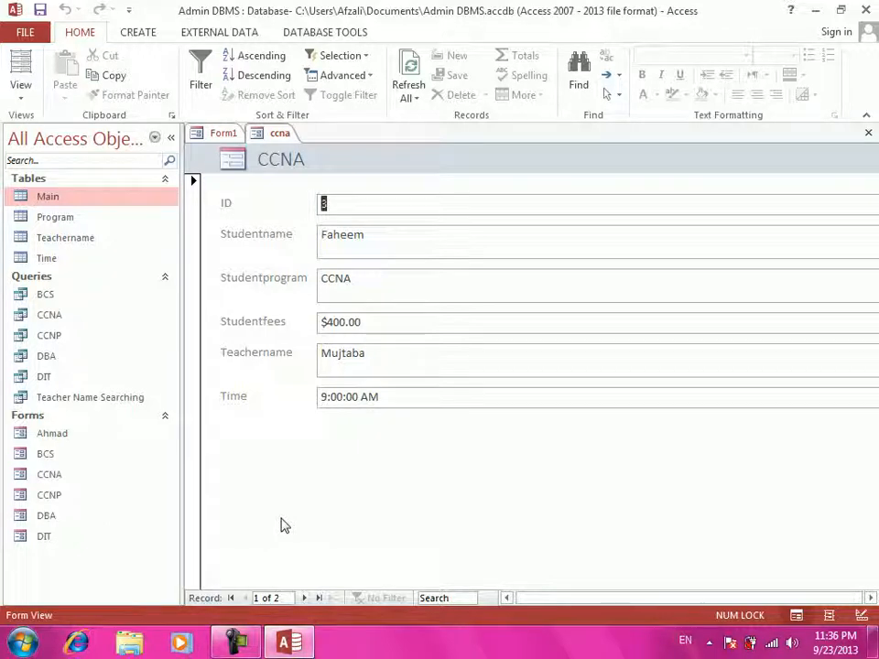
key(ctrl+w)
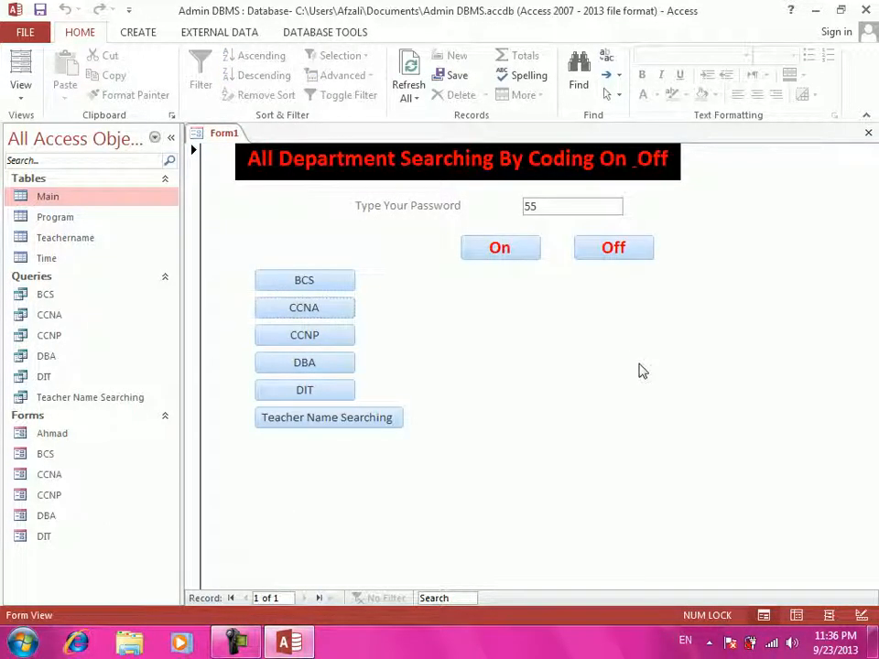
- Close Form1, saving it as 'All The Inforamtion Form'
key(ctrl+w)
key(Return)
text(All The Inforamtion Form)
key(Return)
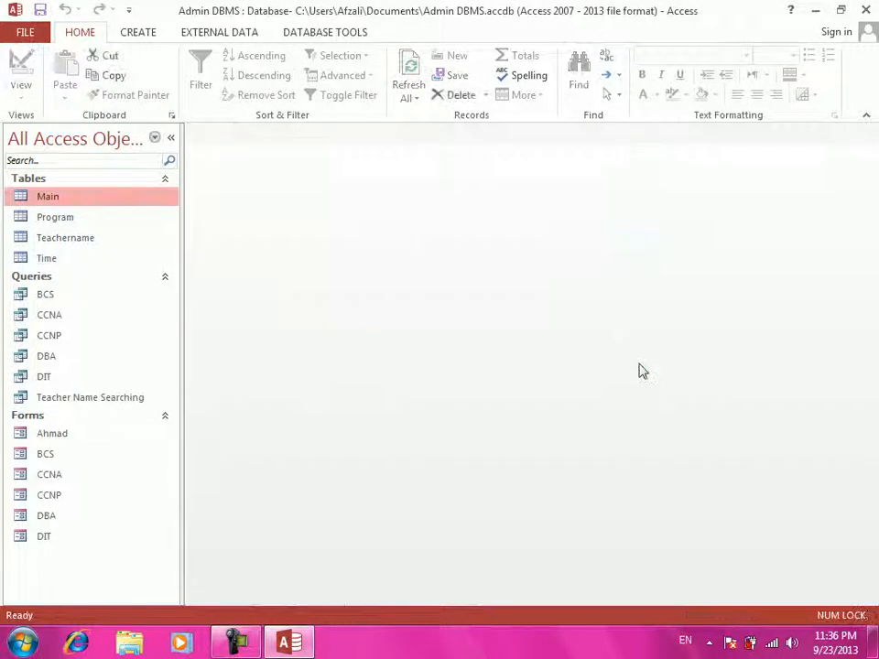
- Open the BCS form in Design View
drag(53, 433, 86, 475)
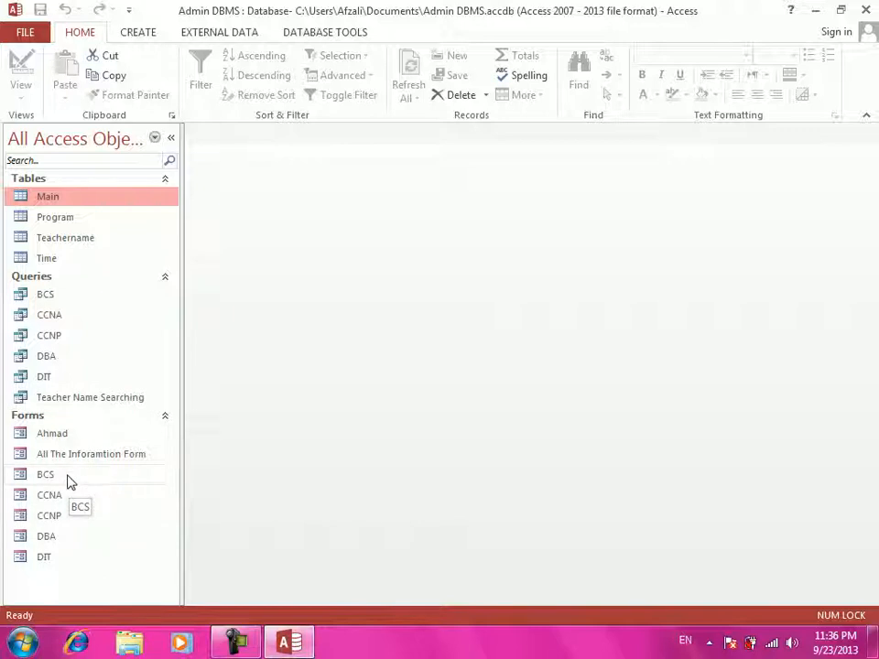
double_click(68, 475)
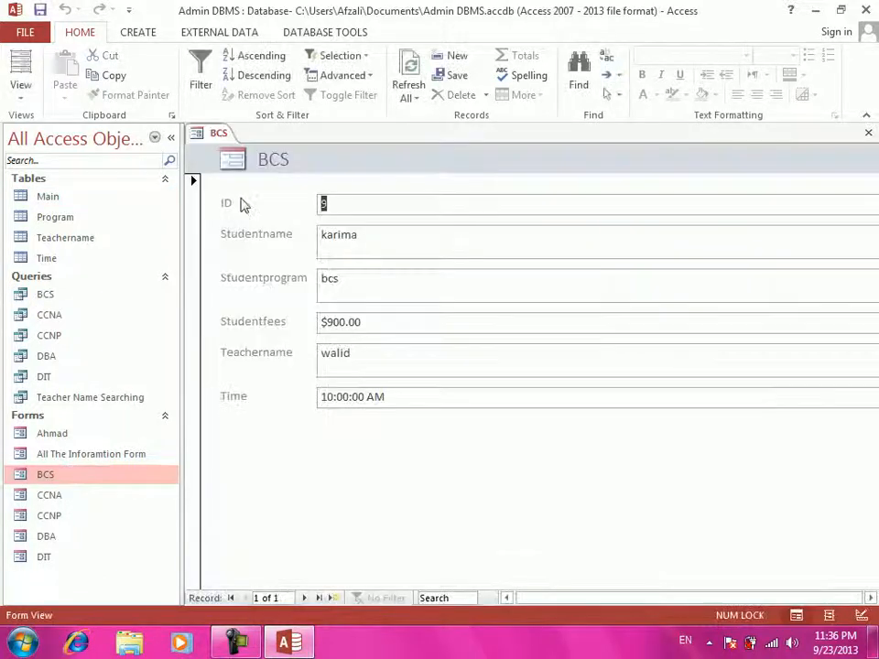
click(20, 95)
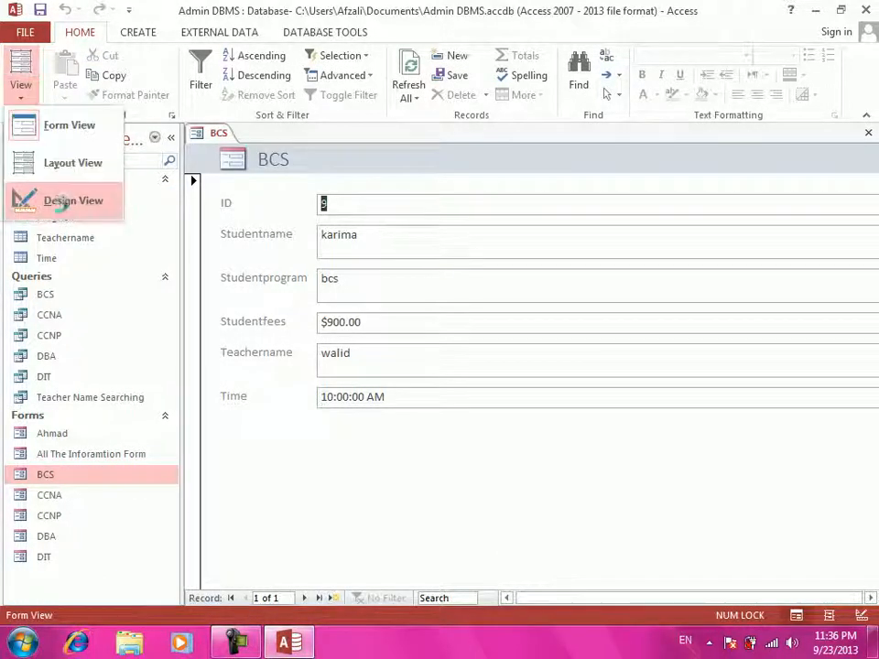
click(59, 203)
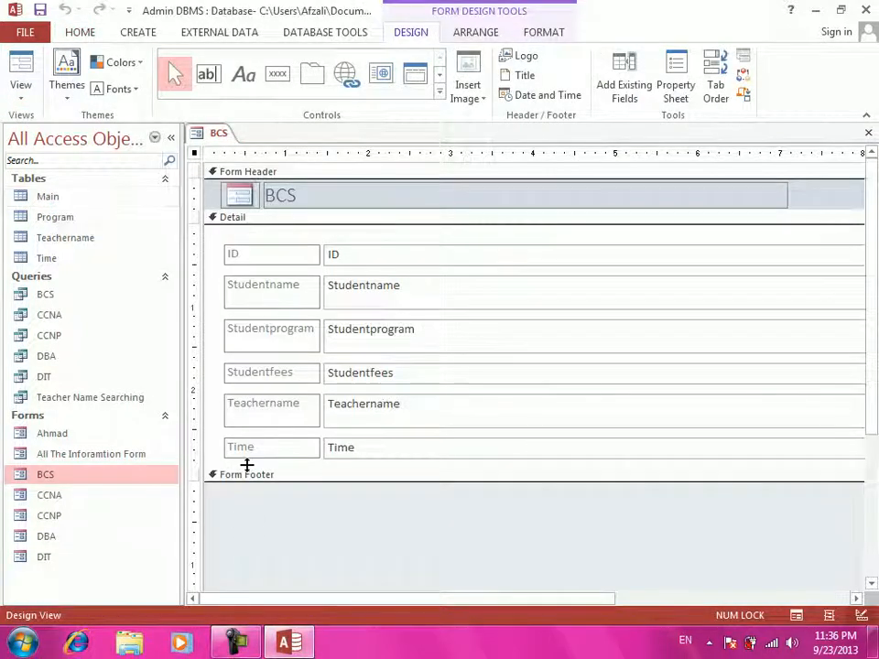
- Draw a button in the BCS Form Footer without the wizard and caption it Close
click(277, 73)
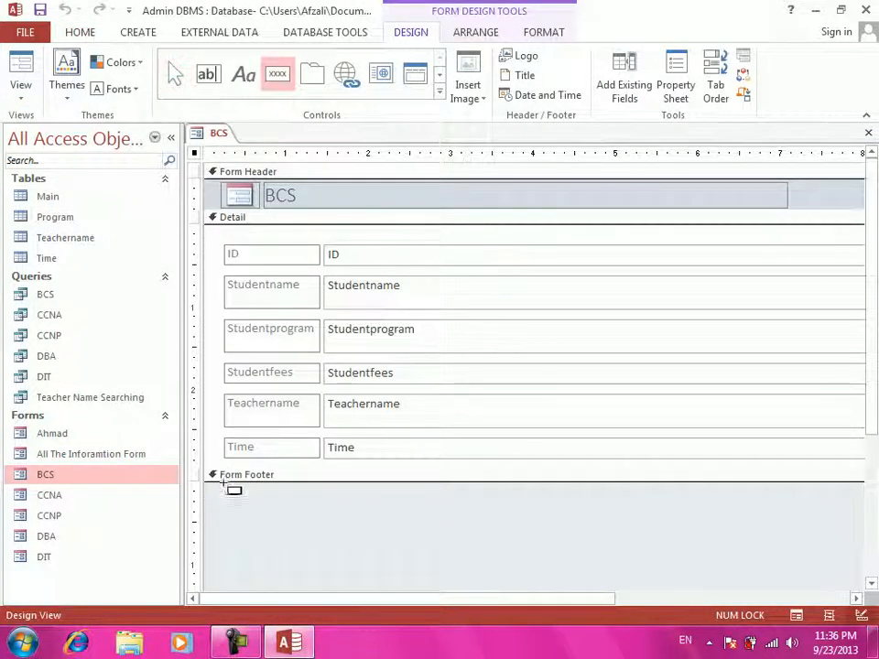
drag(233, 486, 297, 505)
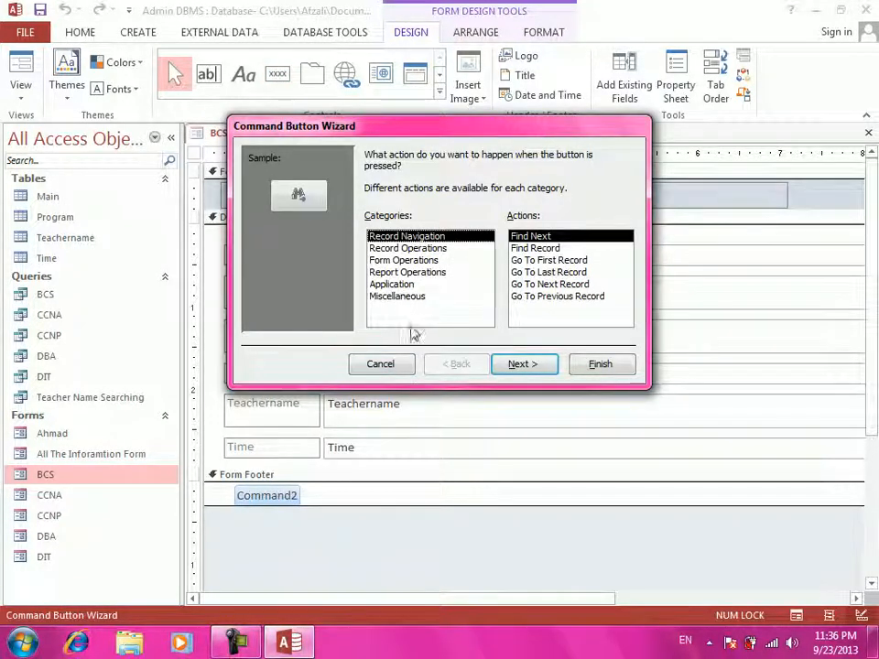
click(407, 367)
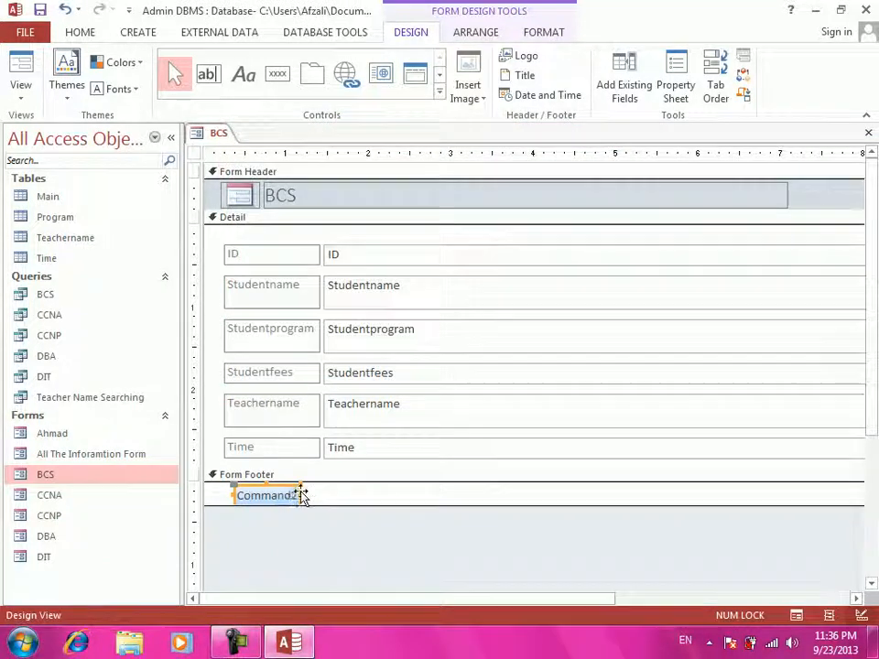
drag(301, 495, 301, 494)
key(BackSpace)
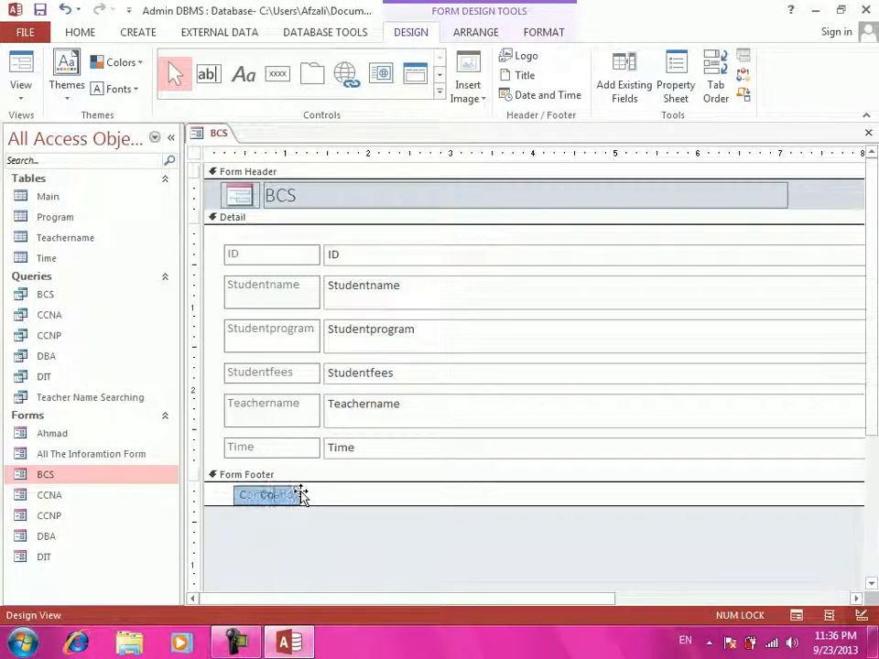
text(Close)
key(Return)
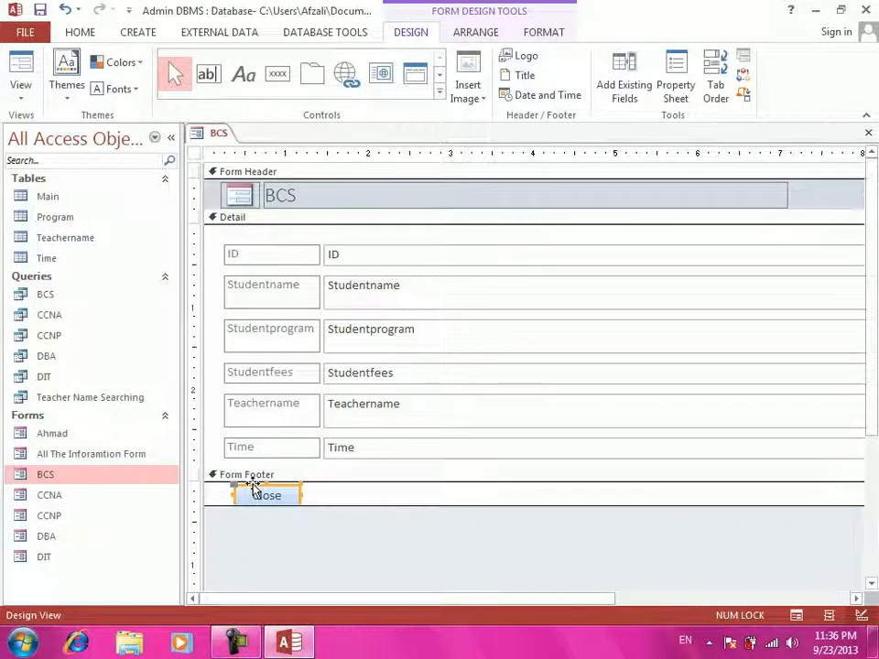
- Create a Code Builder click event for the Close button
right_click(257, 495)
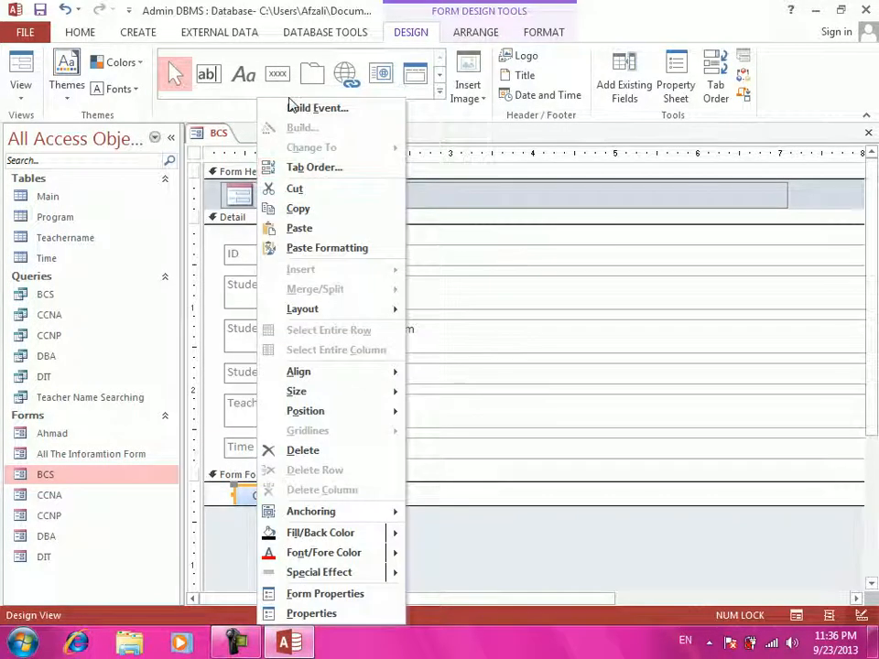
click(293, 110)
click(392, 187)
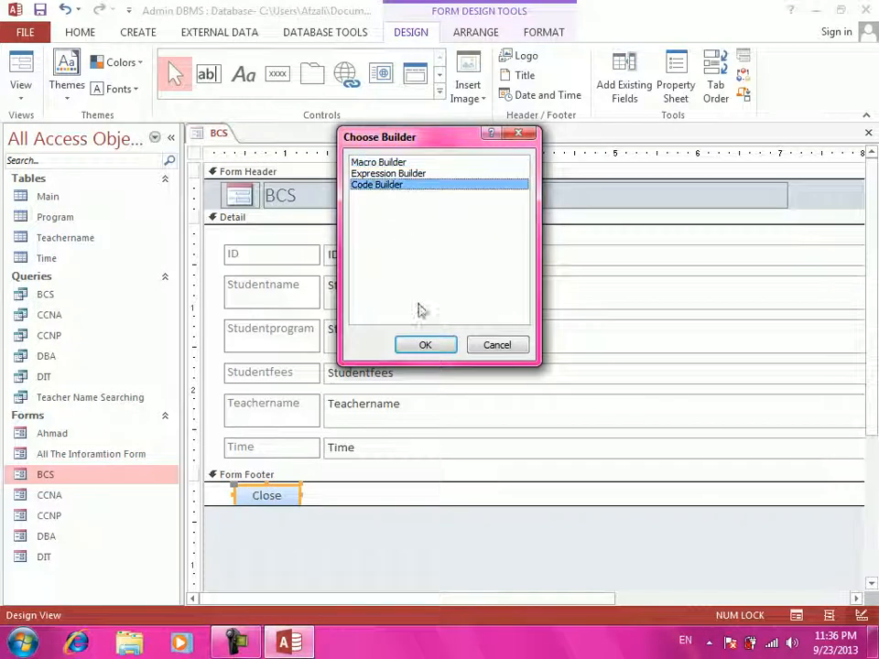
click(425, 345)
- Write DoCmd.Close in Command20_Click and return to the BCS design view
text(docmd.clse)
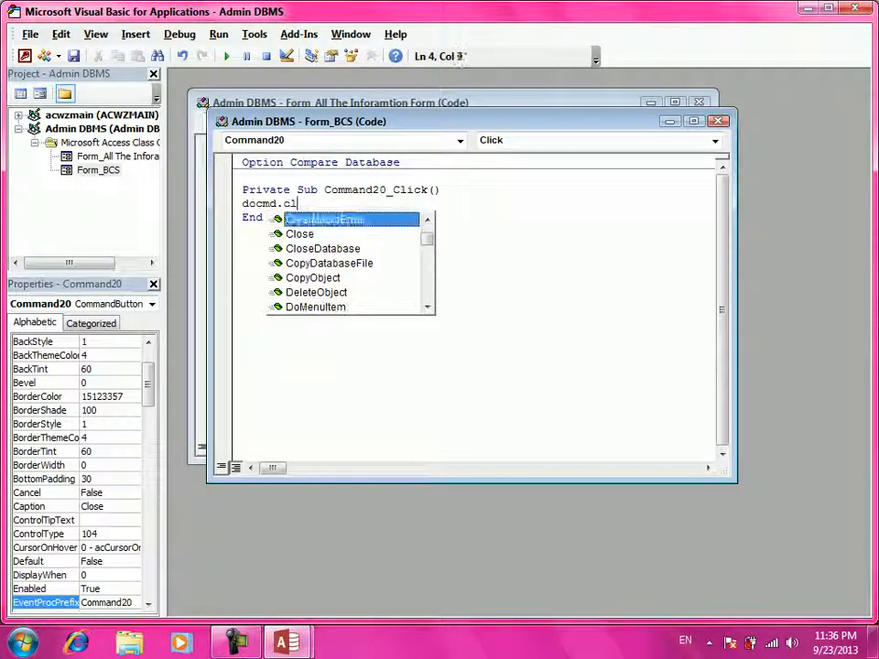
key(BackSpace)
key(BackSpace)
text(ose)
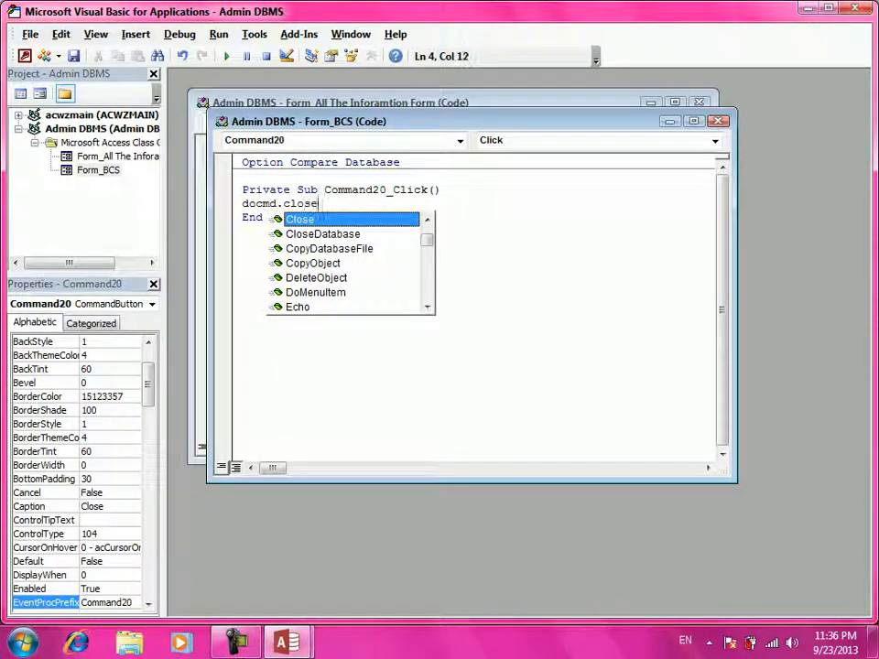
key(Return)
key(BackSpace)
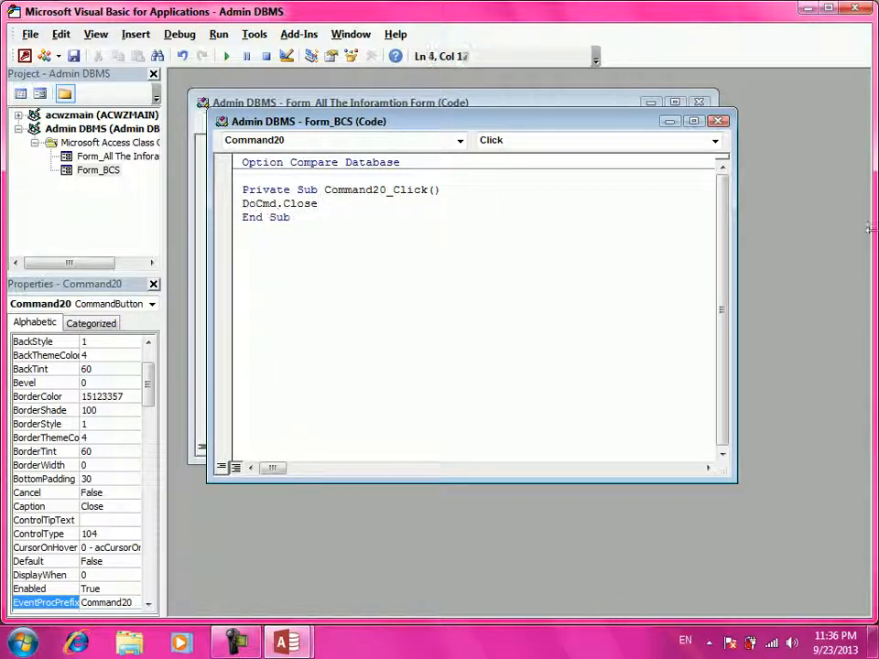
click(856, 8)
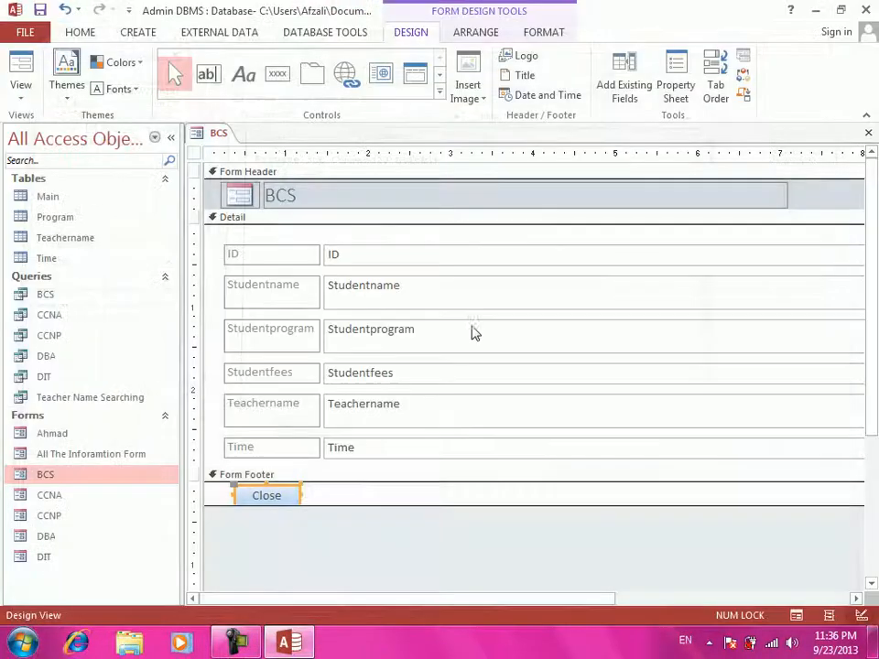
- Save the BCS form and open the CCNA form in Design View
key(ctrl+w)
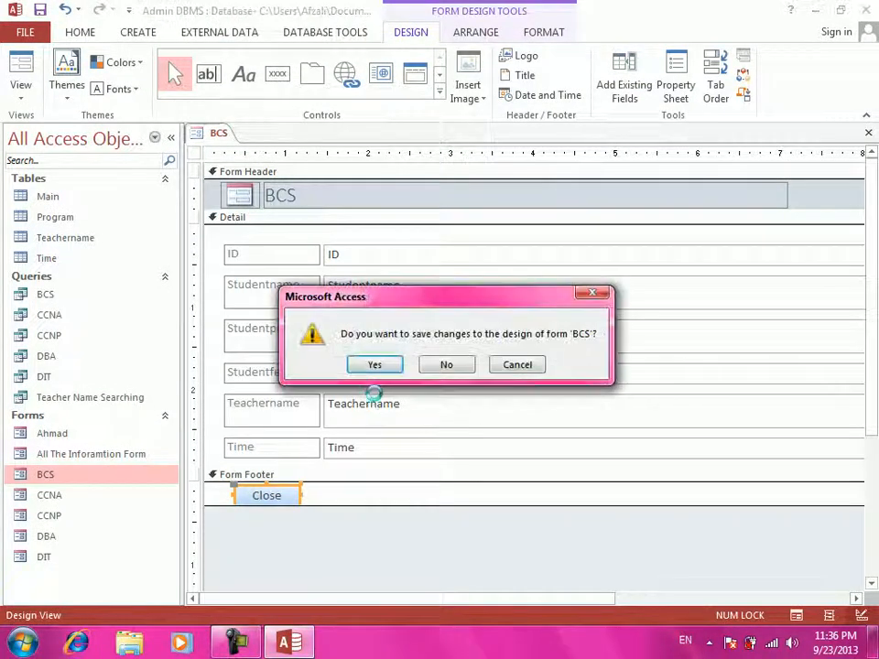
click(375, 365)
click(88, 497)
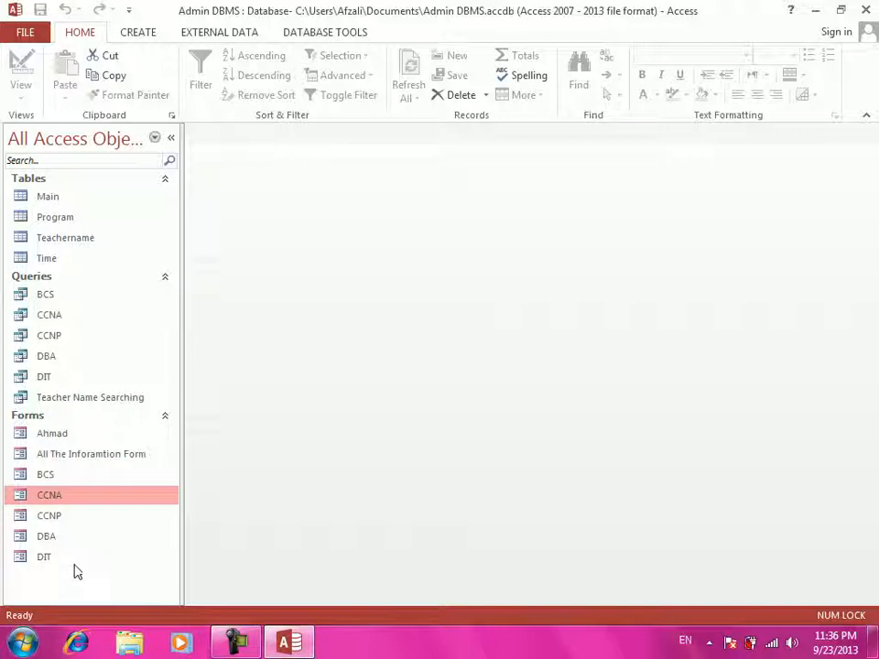
key(Return)
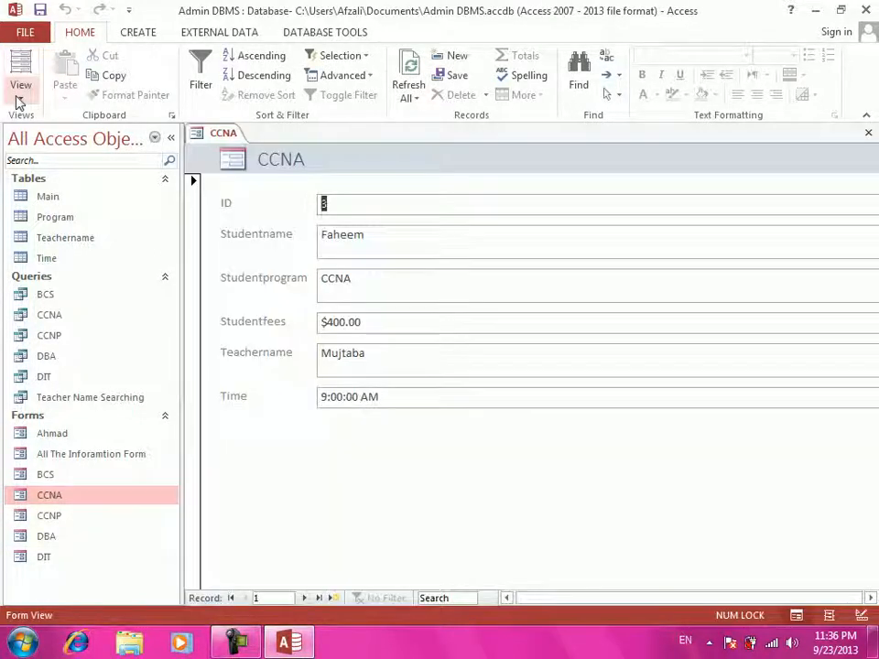
click(20, 92)
click(20, 202)
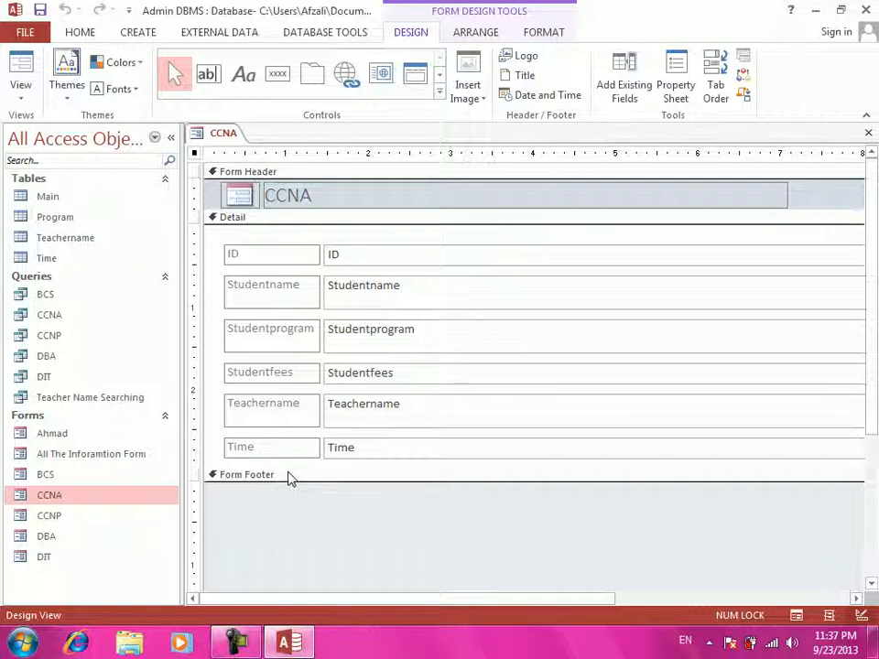
- Draw a plain command button in the CCNA form footer captioned 'Cose'
click(276, 77)
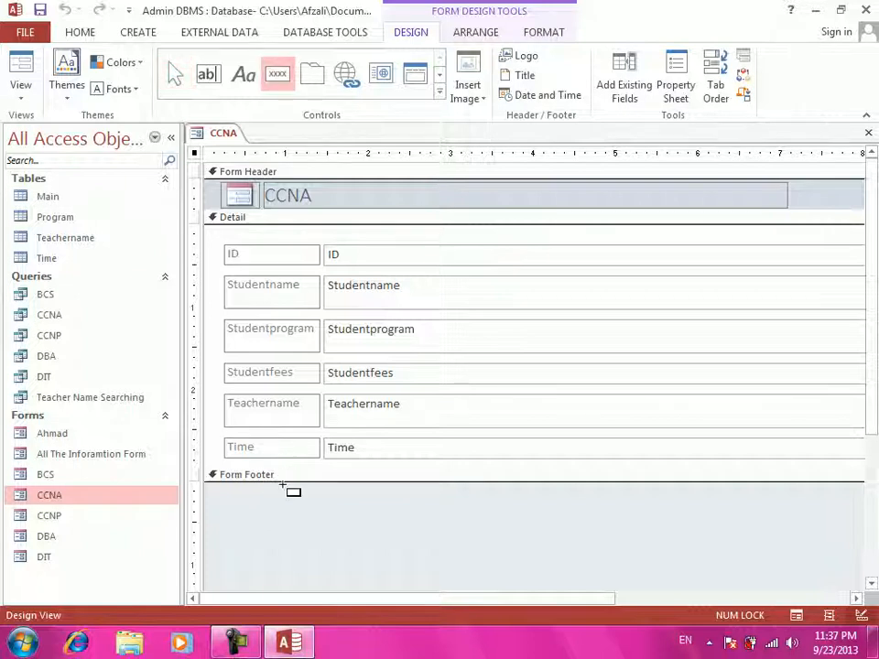
drag(255, 491, 310, 514)
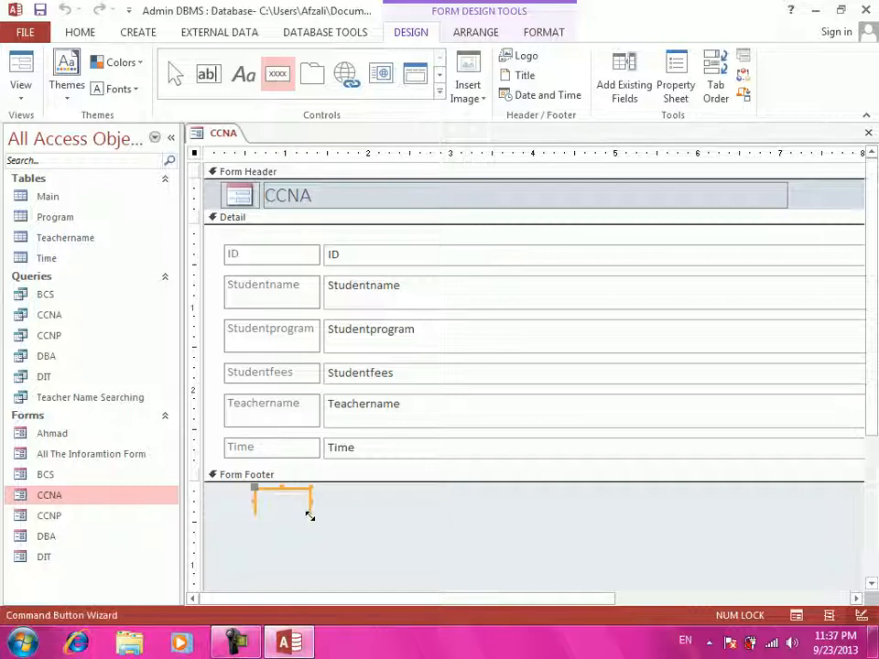
click(381, 364)
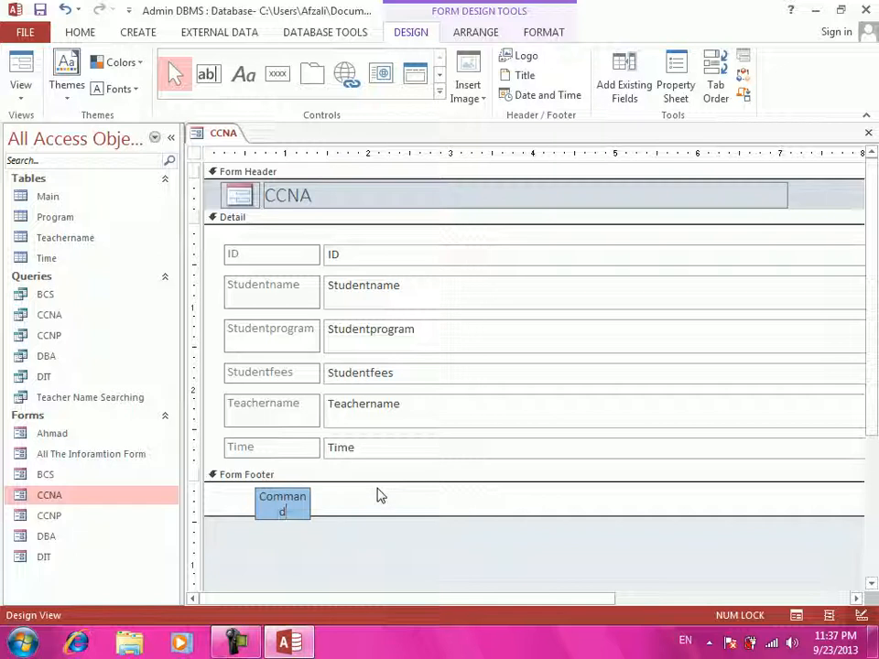
key(BackSpace)
key(BackSpace)
key(BackSpace)
key(BackSpace)
key(BackSpace)
key(BackSpace)
text(soe)
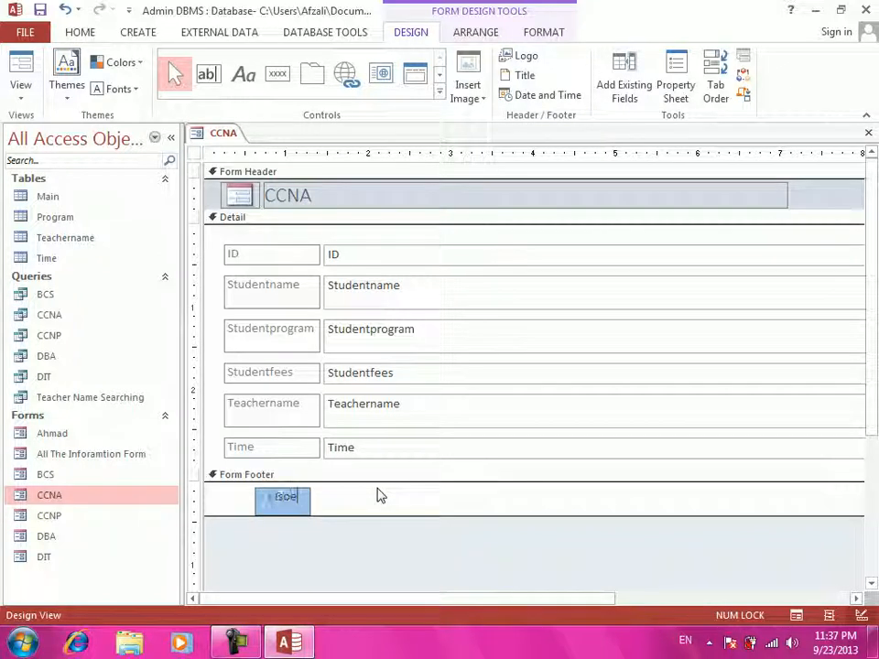
key(Return)
key(Return)
key(BackSpace)
key(BackSpace)
key(BackSpace)
key(BackSpace)
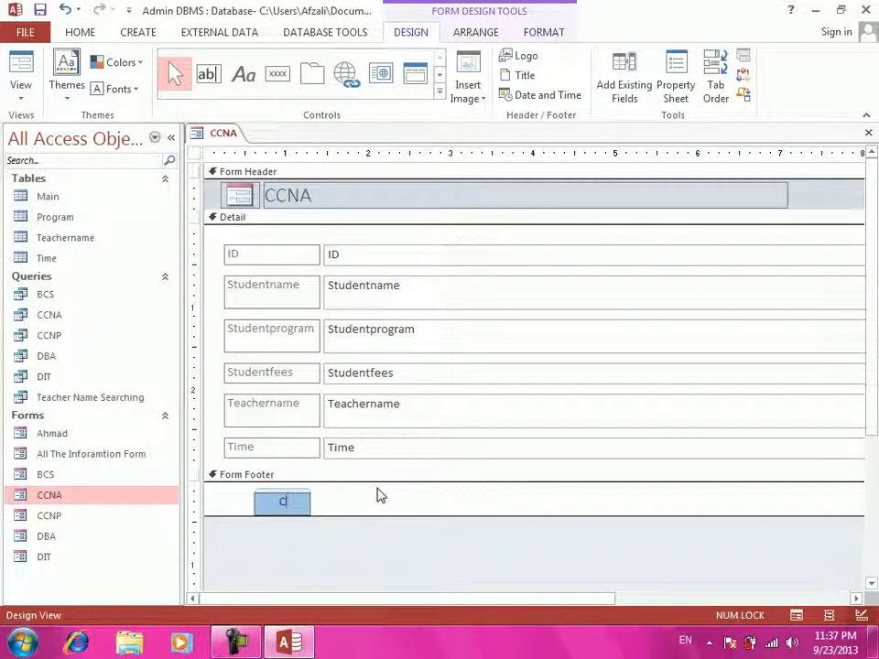
text(lose)
key(Return)
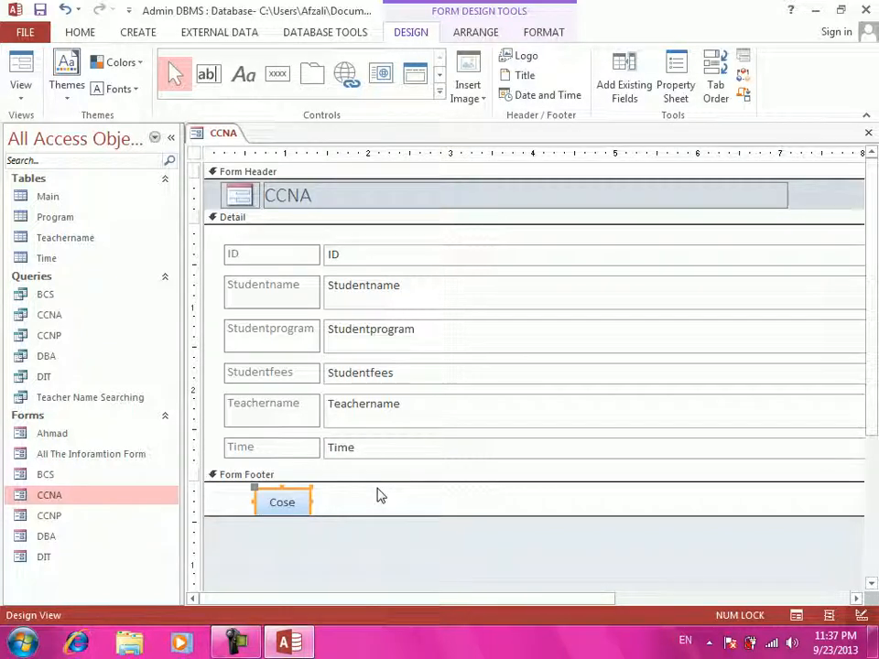
- Start building the new button's click event in code
right_click(278, 500)
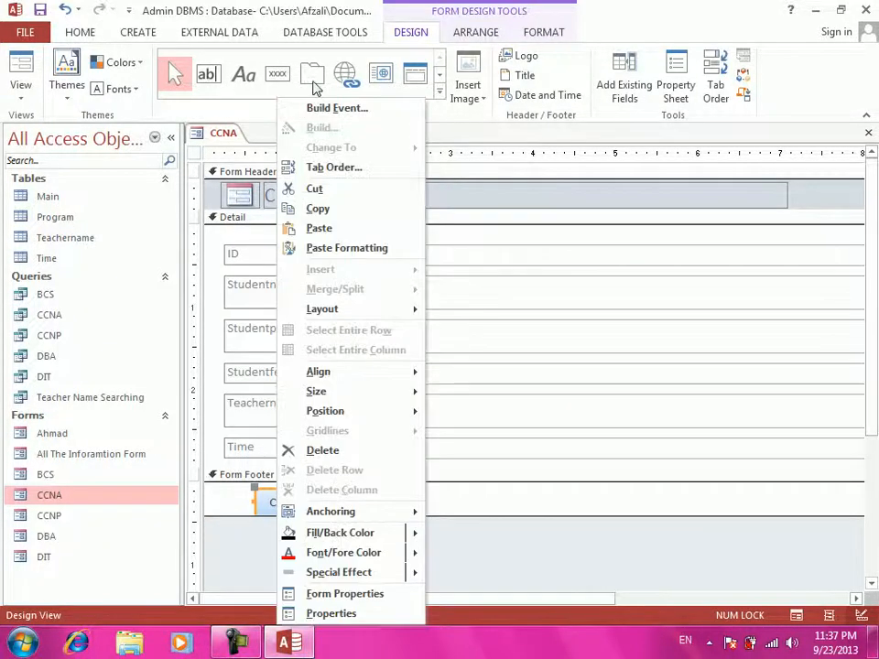
click(319, 109)
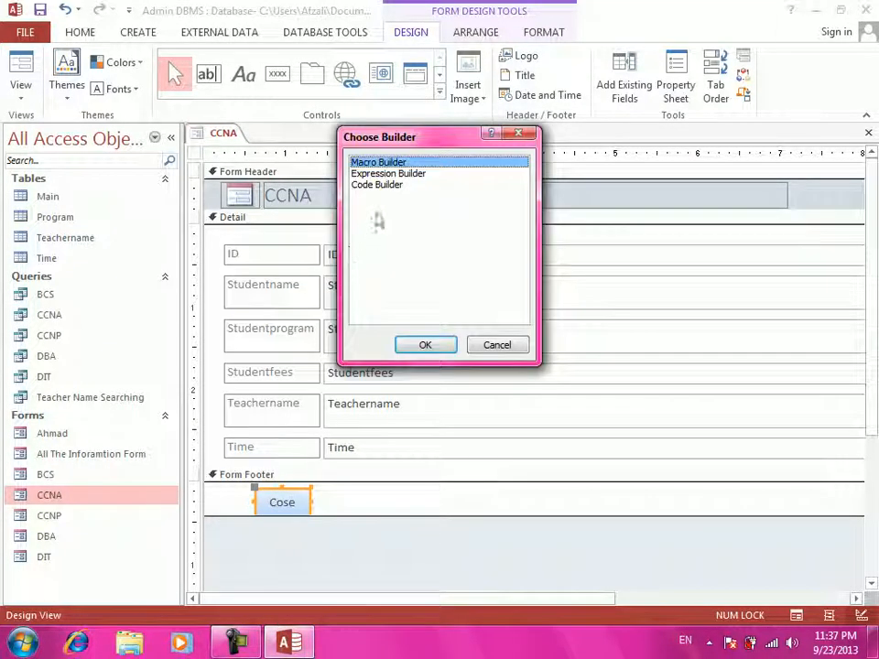
click(384, 183)
- Make the Command20_Click procedure run DoCmd.Close
click(424, 345)
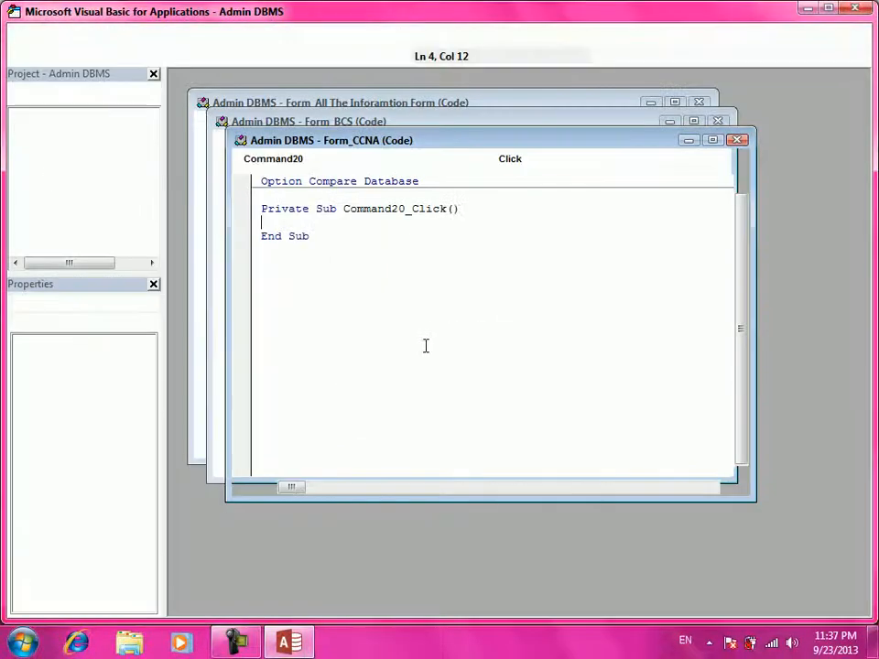
text(do)
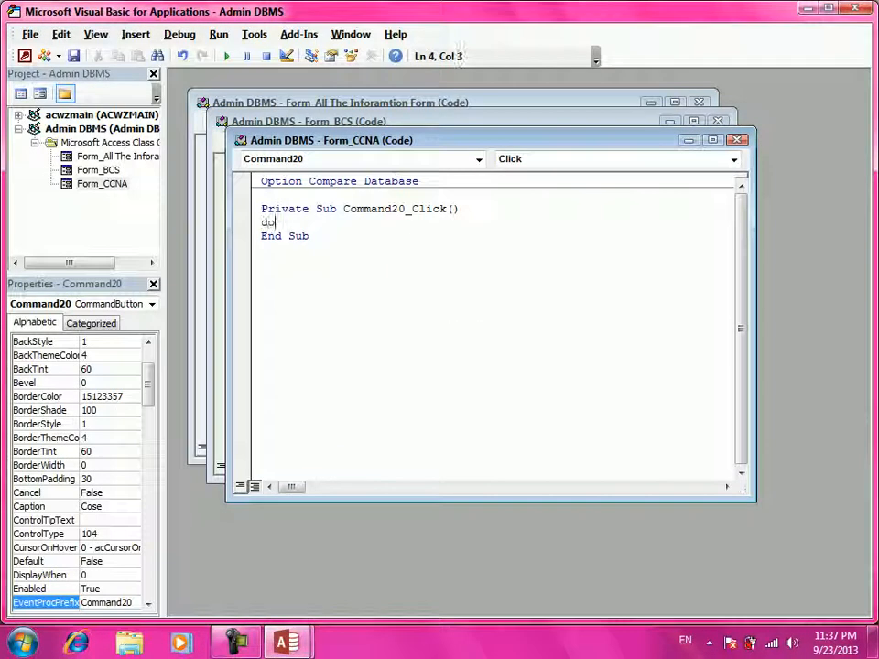
text(cmd.close)
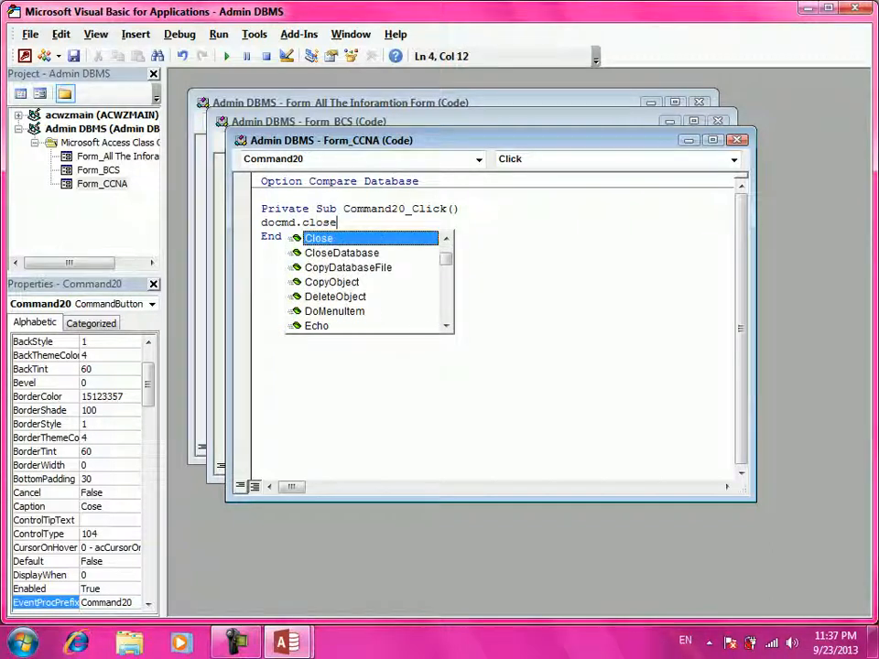
key(Return)
key(BackSpace)
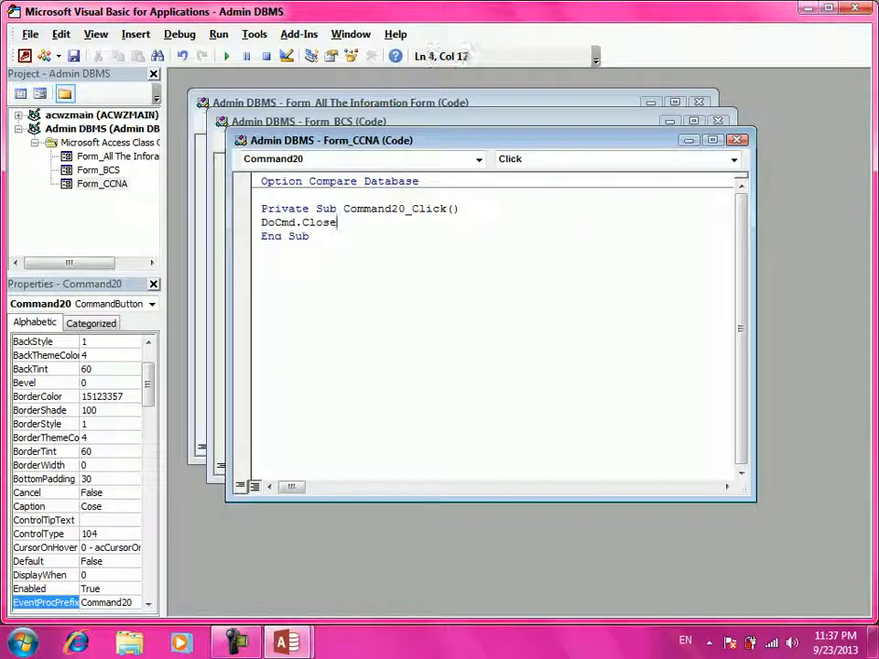
- Close the CCNA, BCS and remaining code windows and exit the VBA editor
click(739, 139)
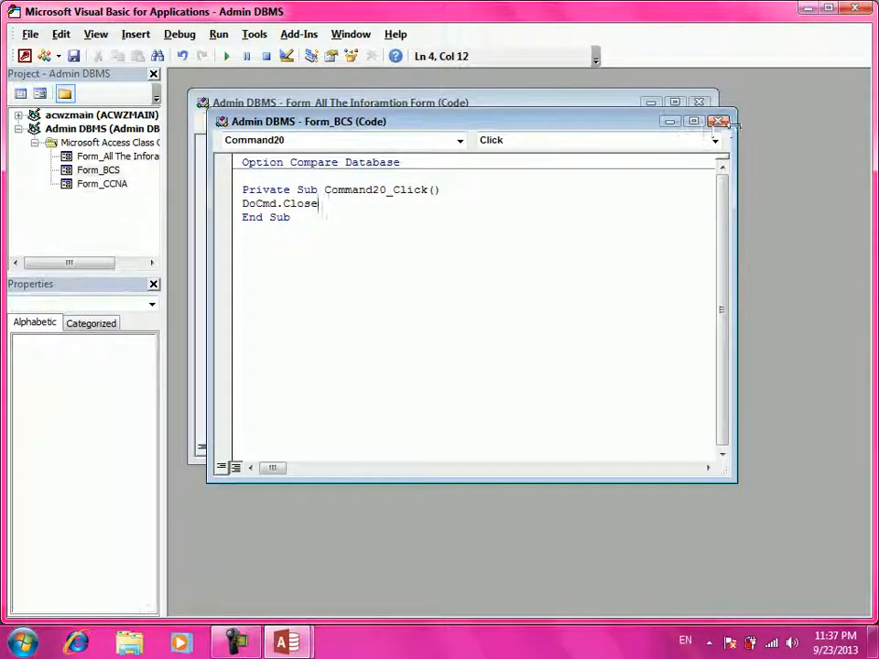
click(718, 121)
click(700, 102)
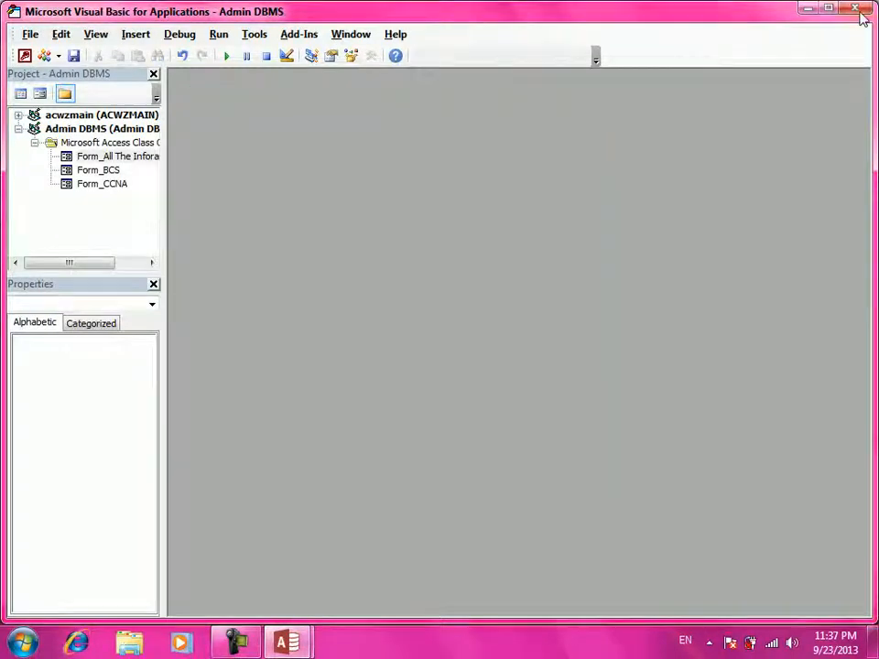
click(855, 8)
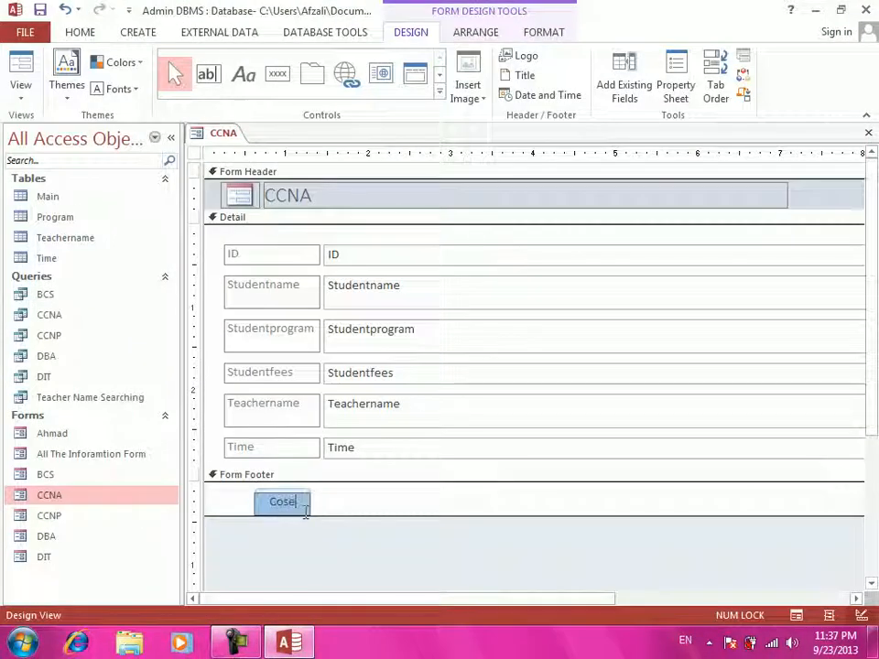
- Change the CCNA footer button caption to 'close', then save and close the form
key(BackSpace)
key(BackSpace)
key(BackSpace)
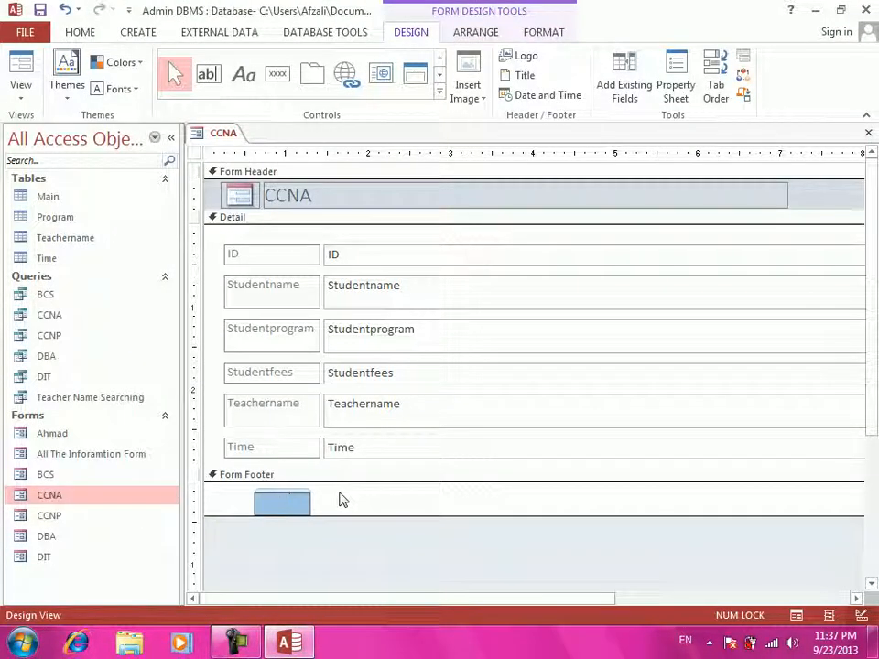
text(close)
key(Return)
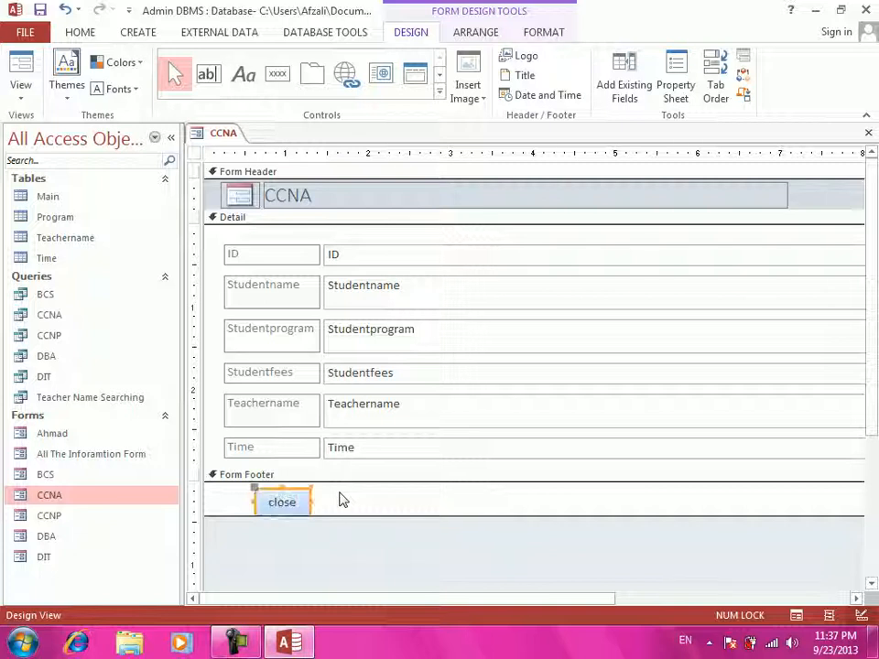
key(ctrl+w)
key(Return)
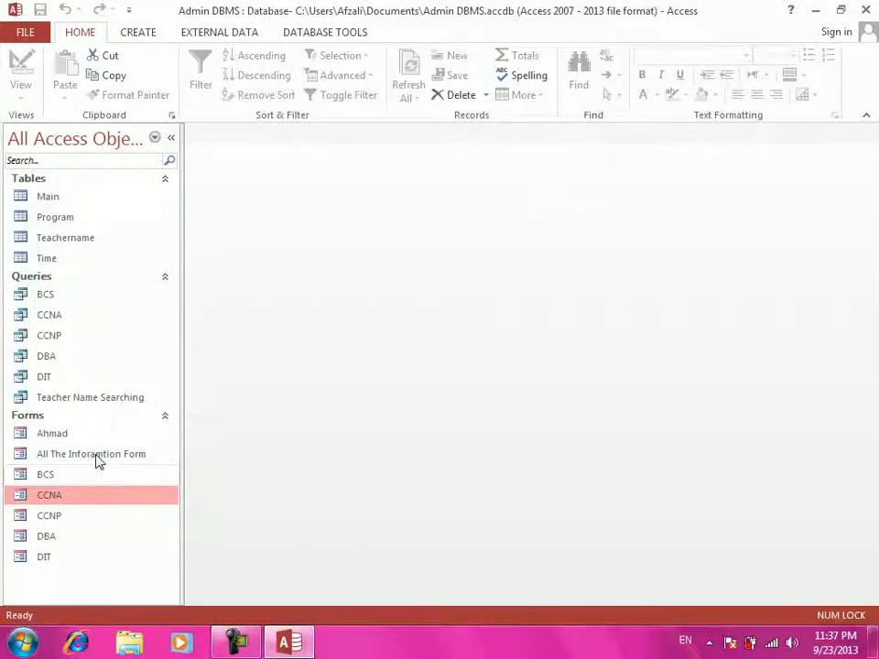
- Open All The Inforamtion Form, enter the password, and turn the department buttons On
double_click(97, 457)
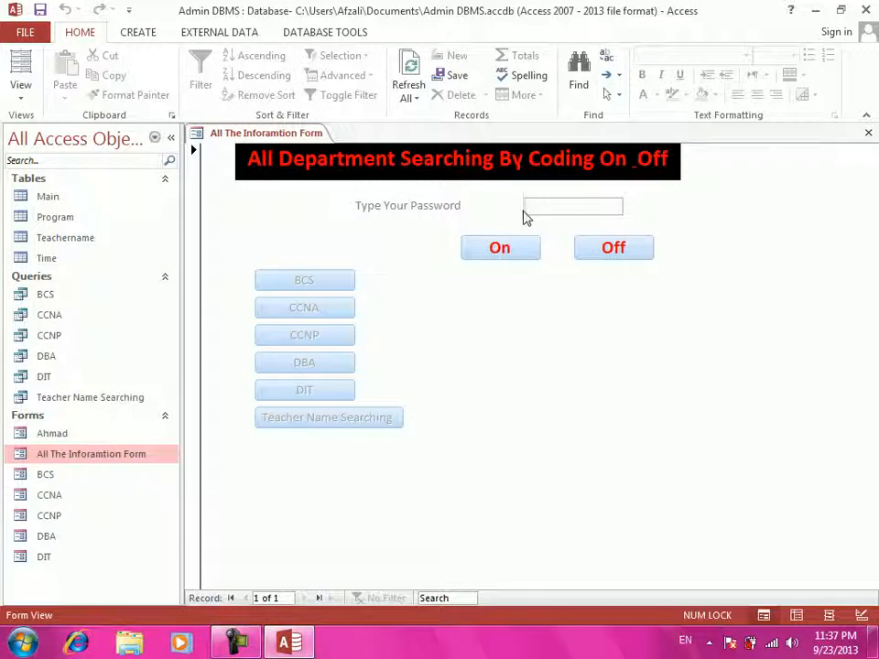
text(55)
click(511, 257)
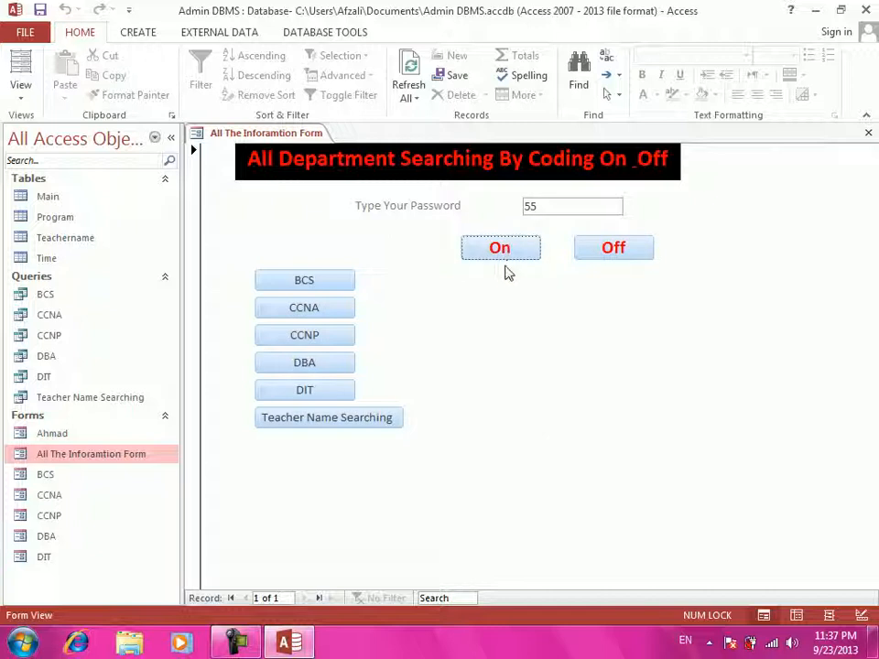
- Open and close the CCNA and BCS forms with their Close buttons, then turn buttons Off
click(278, 311)
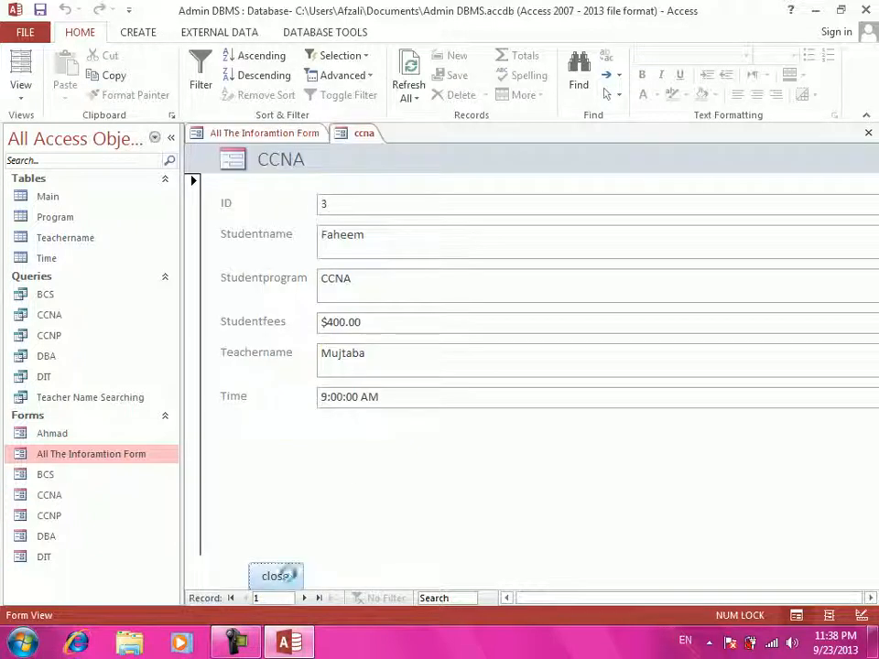
click(290, 577)
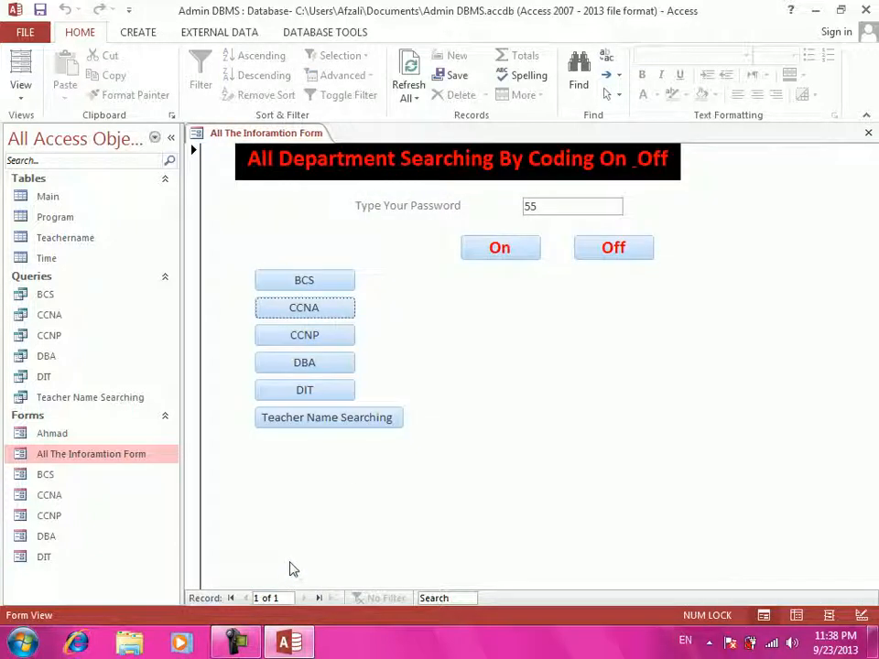
click(331, 288)
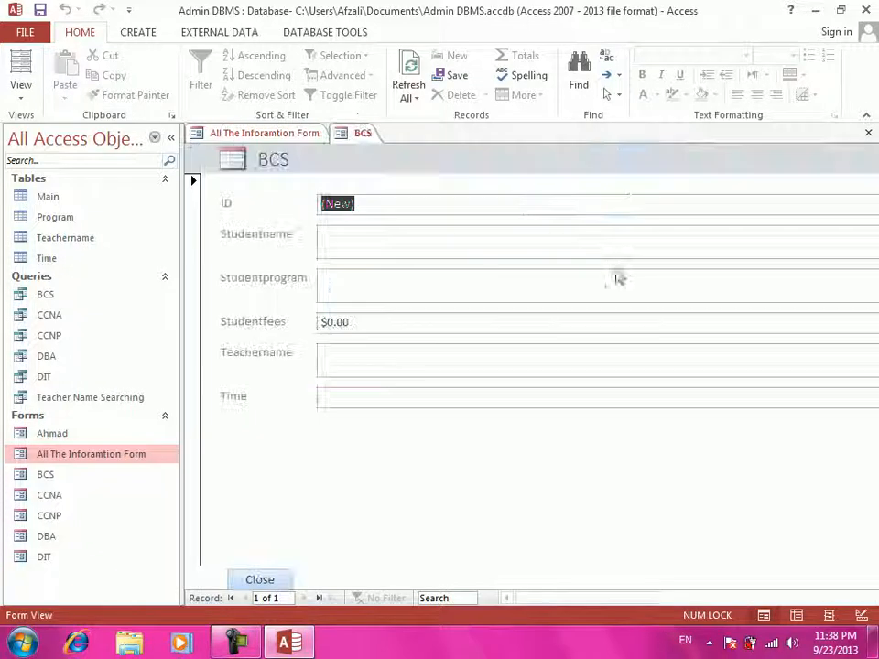
click(284, 582)
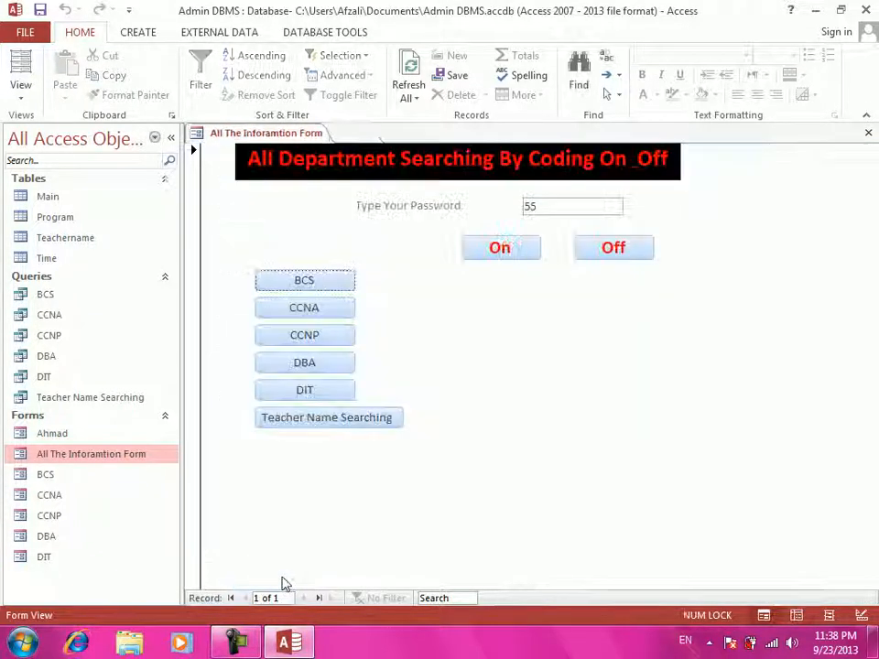
click(622, 251)
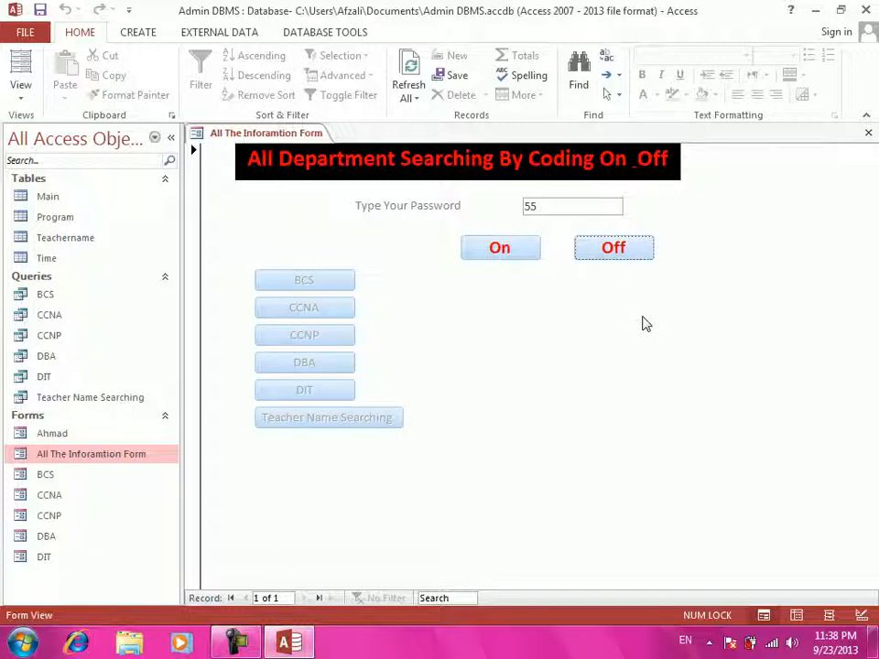